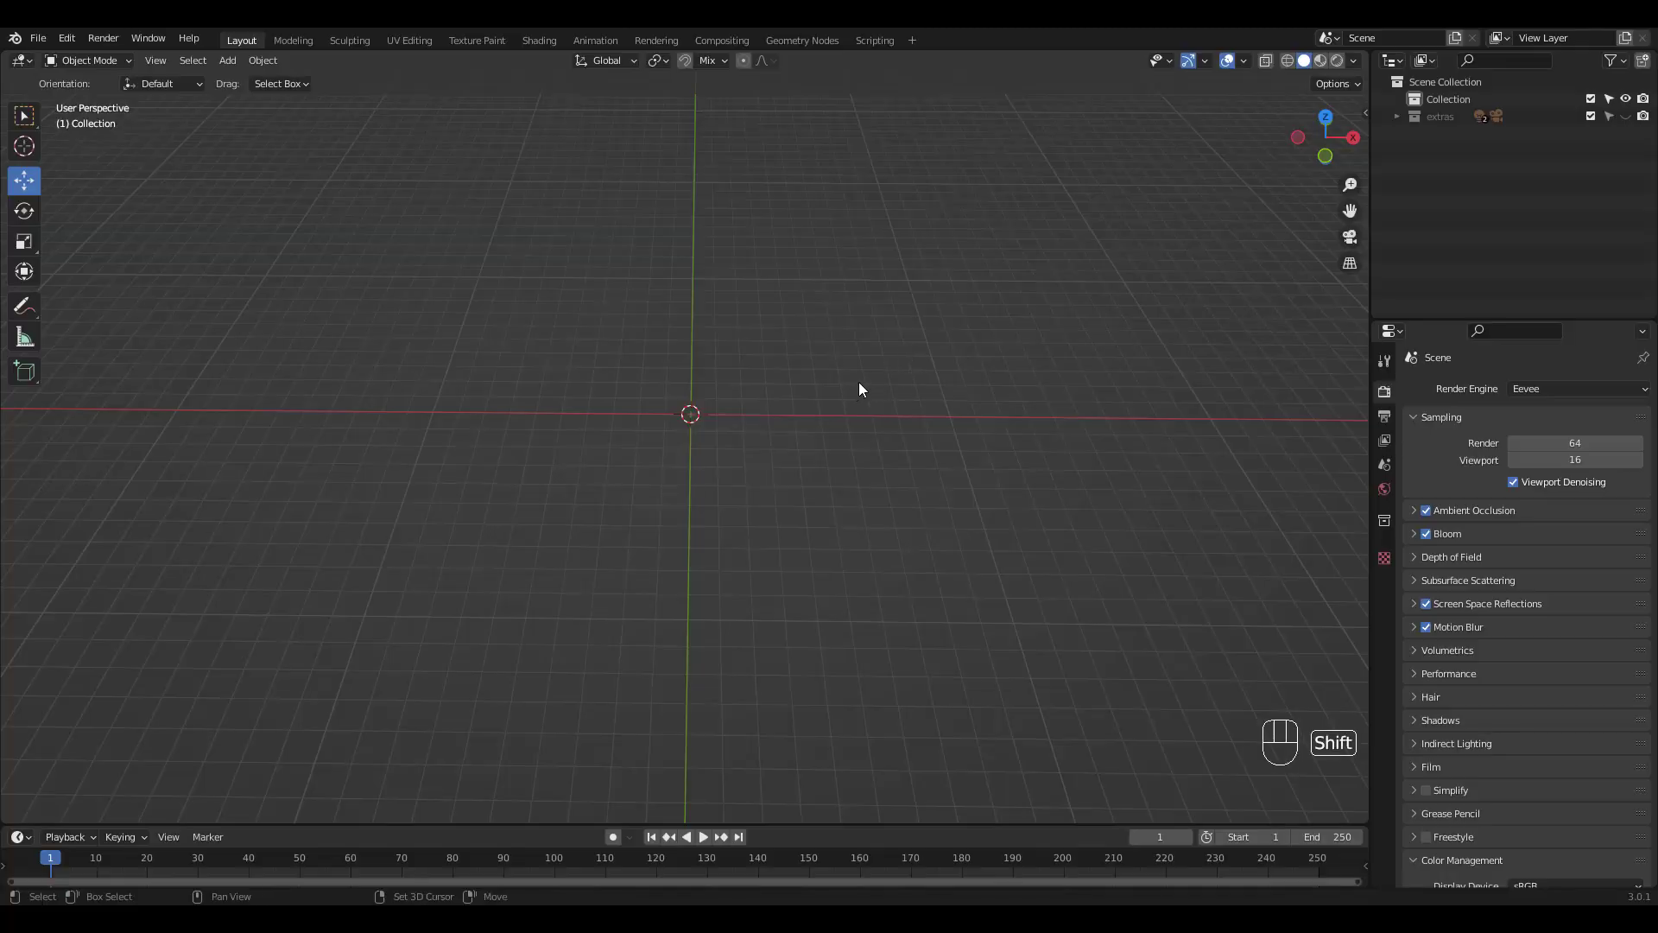
# Step: Add a cylinder with 6 vertices to make a hexagonal prism at the origin
pyautogui.hotkey('shift', 'a')
pyautogui.click(973, 469)
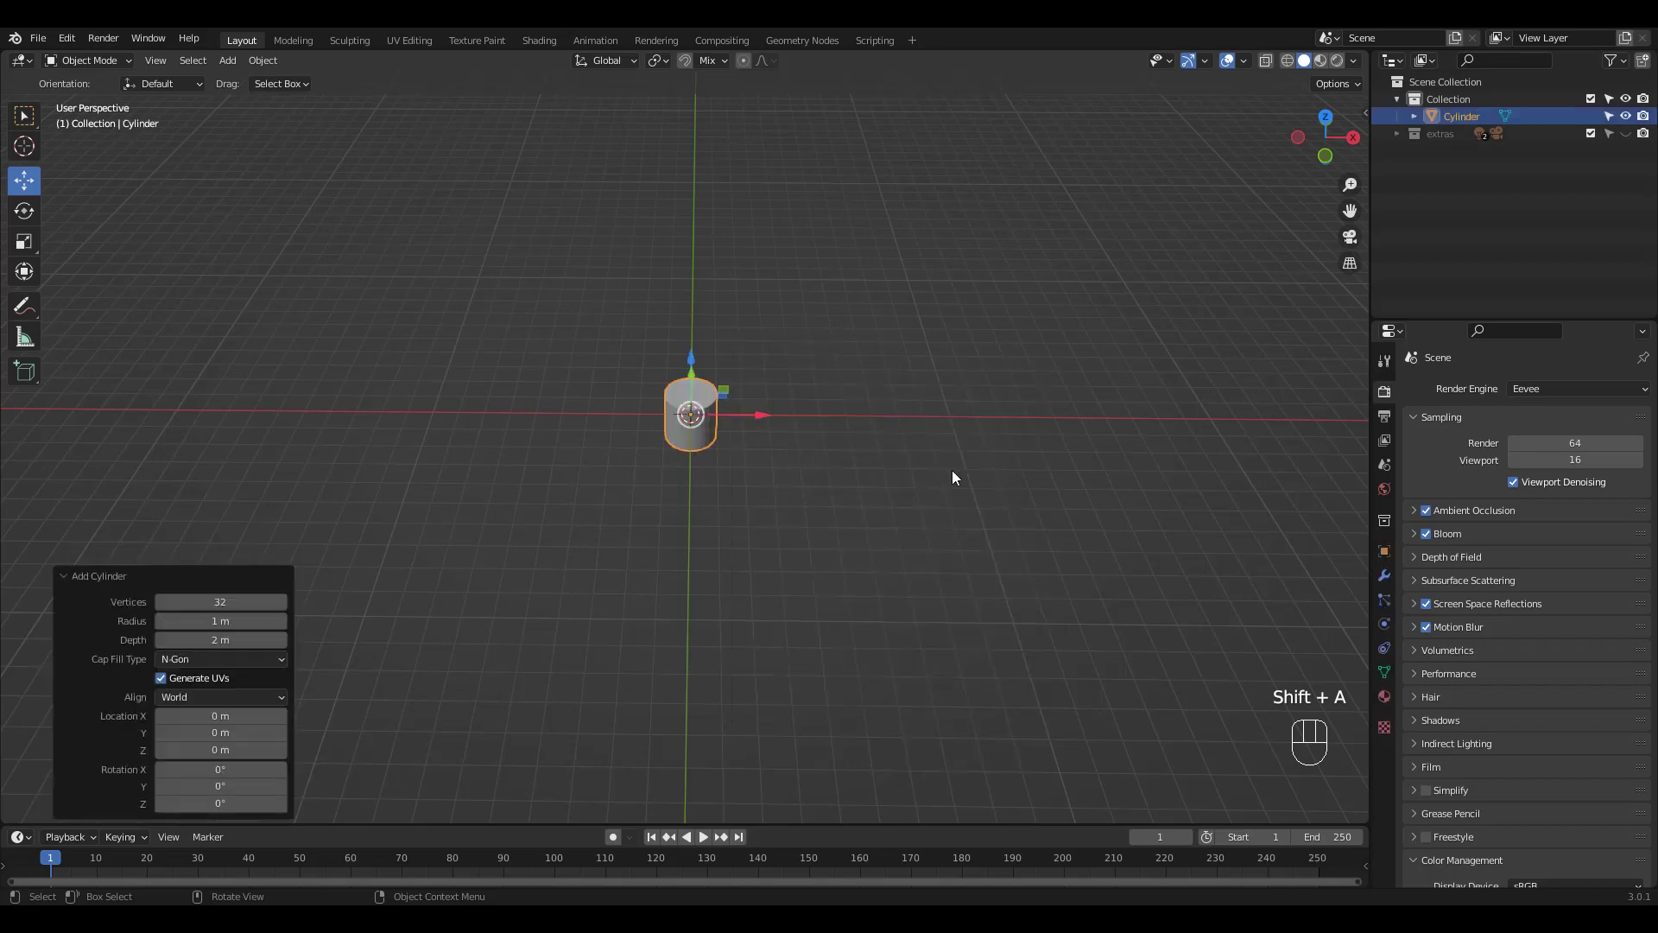
pyautogui.doubleClick(220, 602)
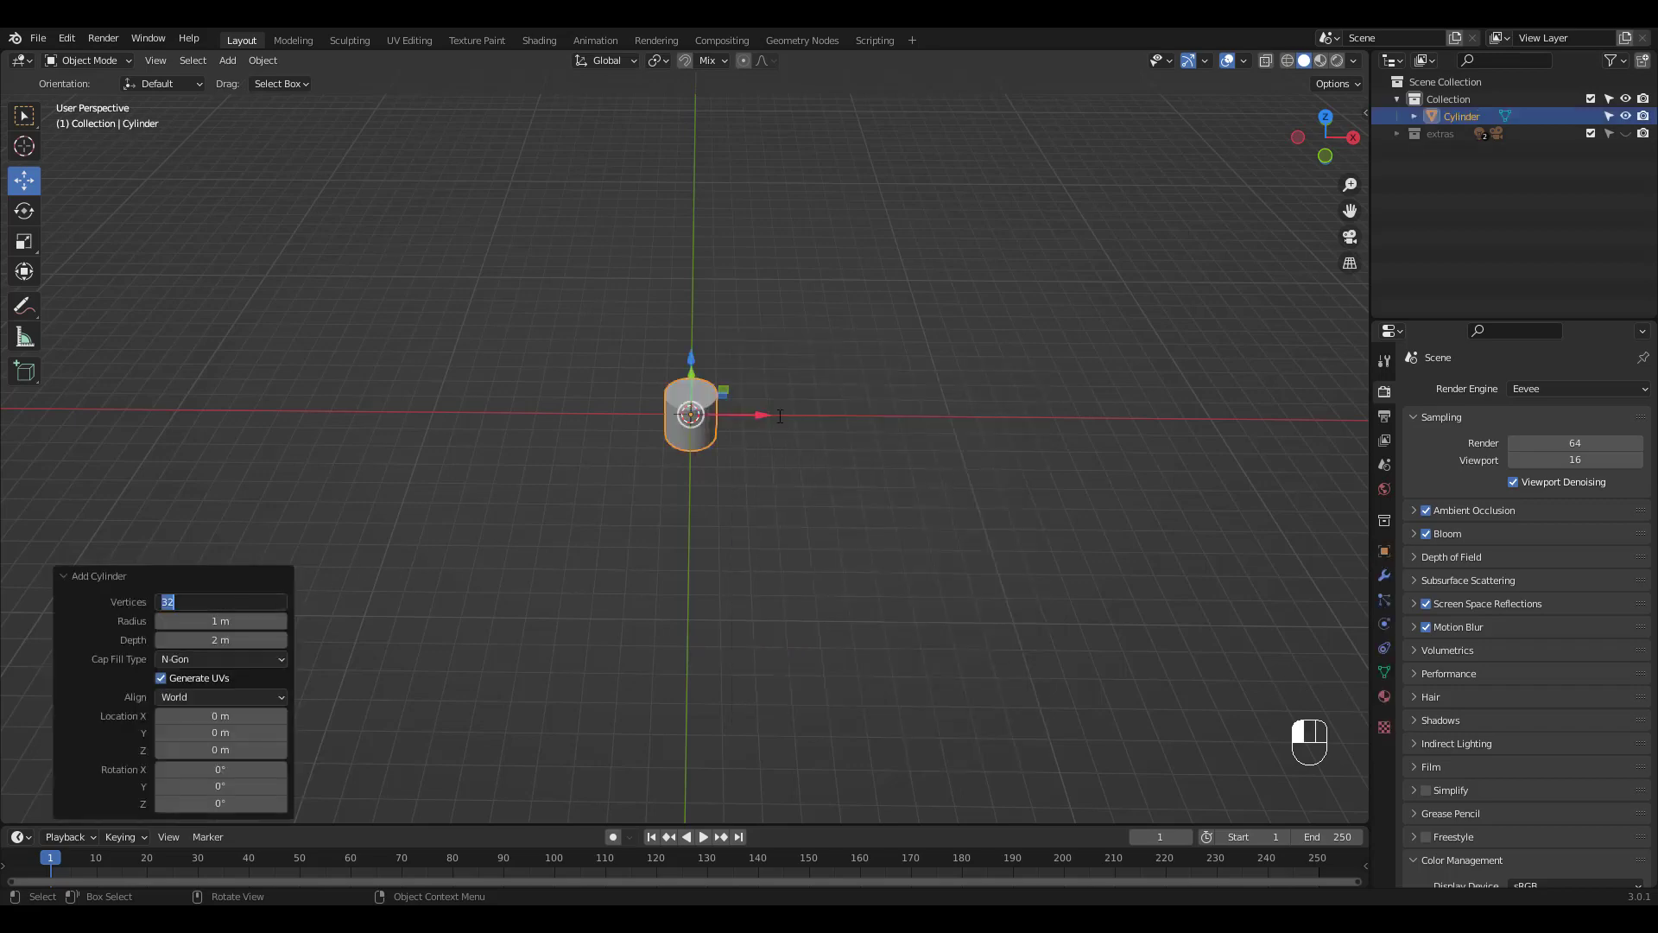
pyautogui.write('6')
pyautogui.press('Return')
# Step: View the hexagon straight from the top and zoom in on it
pyautogui.keyDown('ctrl'); pyautogui.moveTo(728, 384); pyautogui.dragTo(810, 273, button='middle'); pyautogui.keyUp('ctrl')
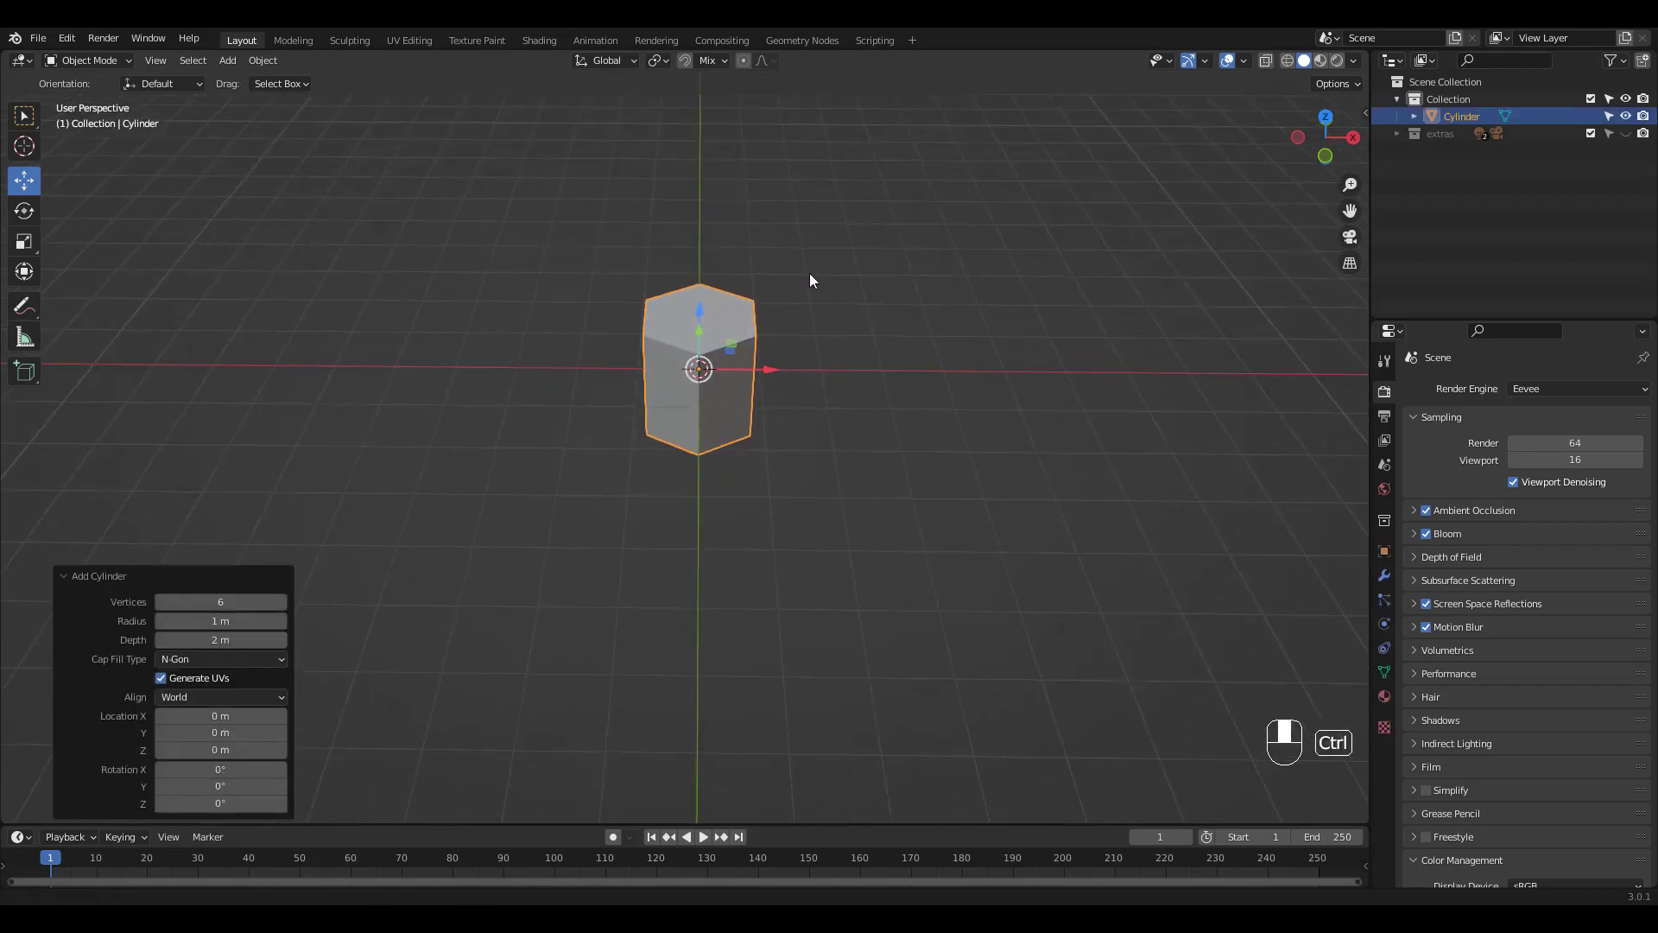
pyautogui.scroll(3, 768, 305)
pyautogui.press('KP_7')
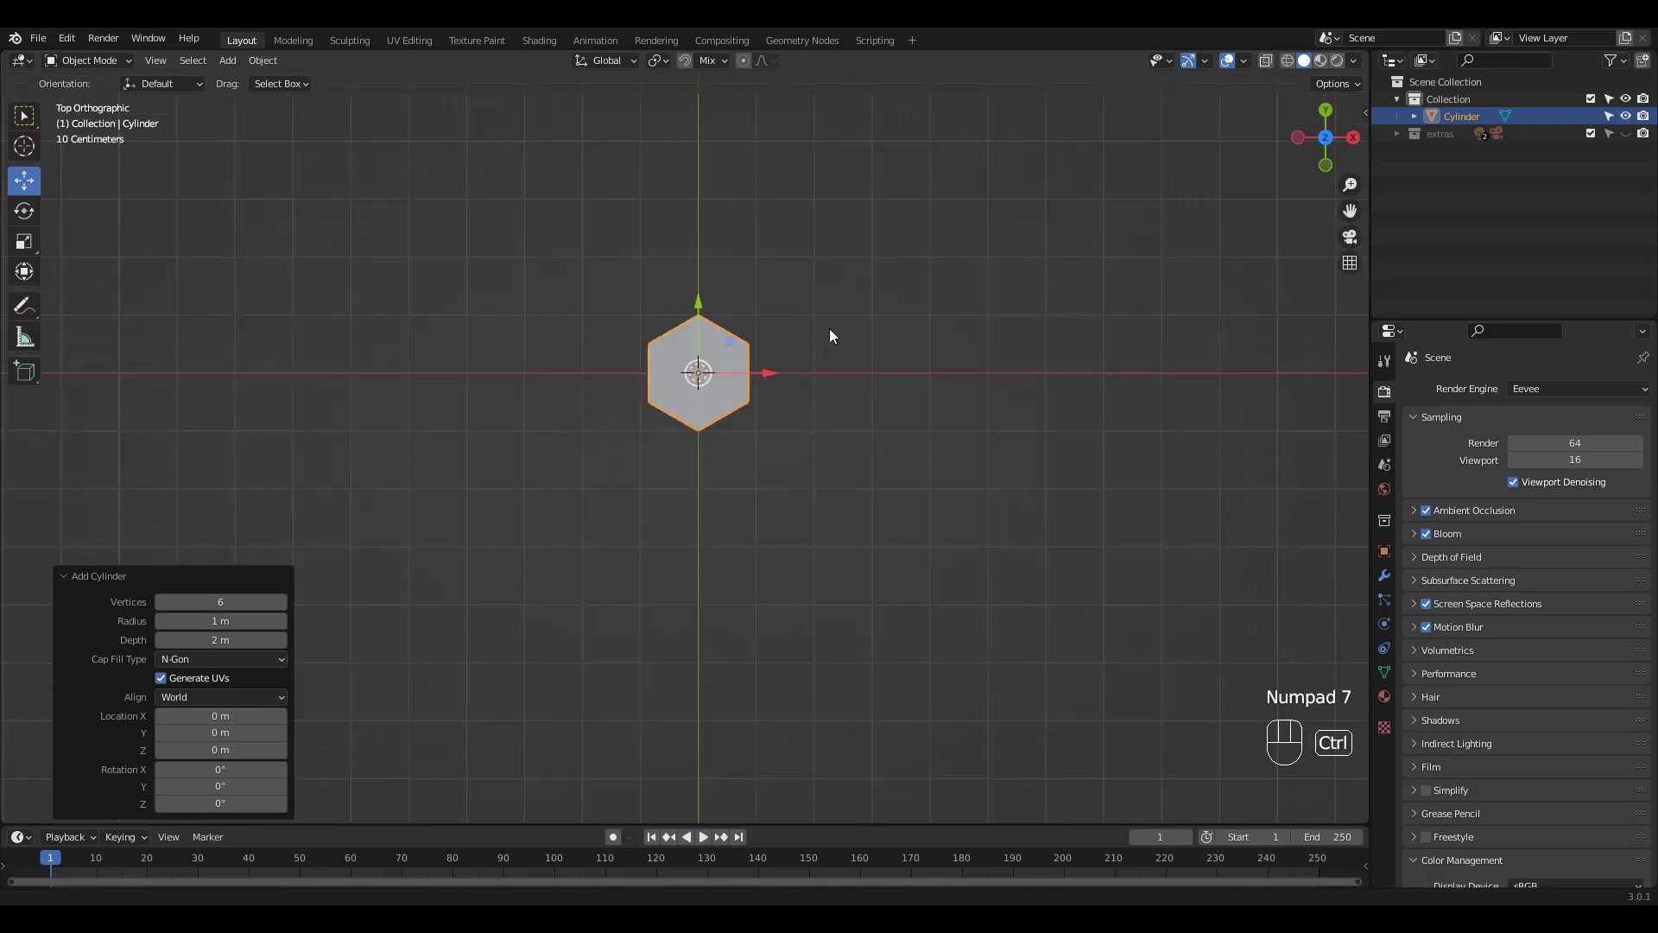
pyautogui.keyDown('ctrl'); pyautogui.moveTo(829, 328); pyautogui.dragTo(780, 370, button='middle'); pyautogui.keyUp('ctrl')
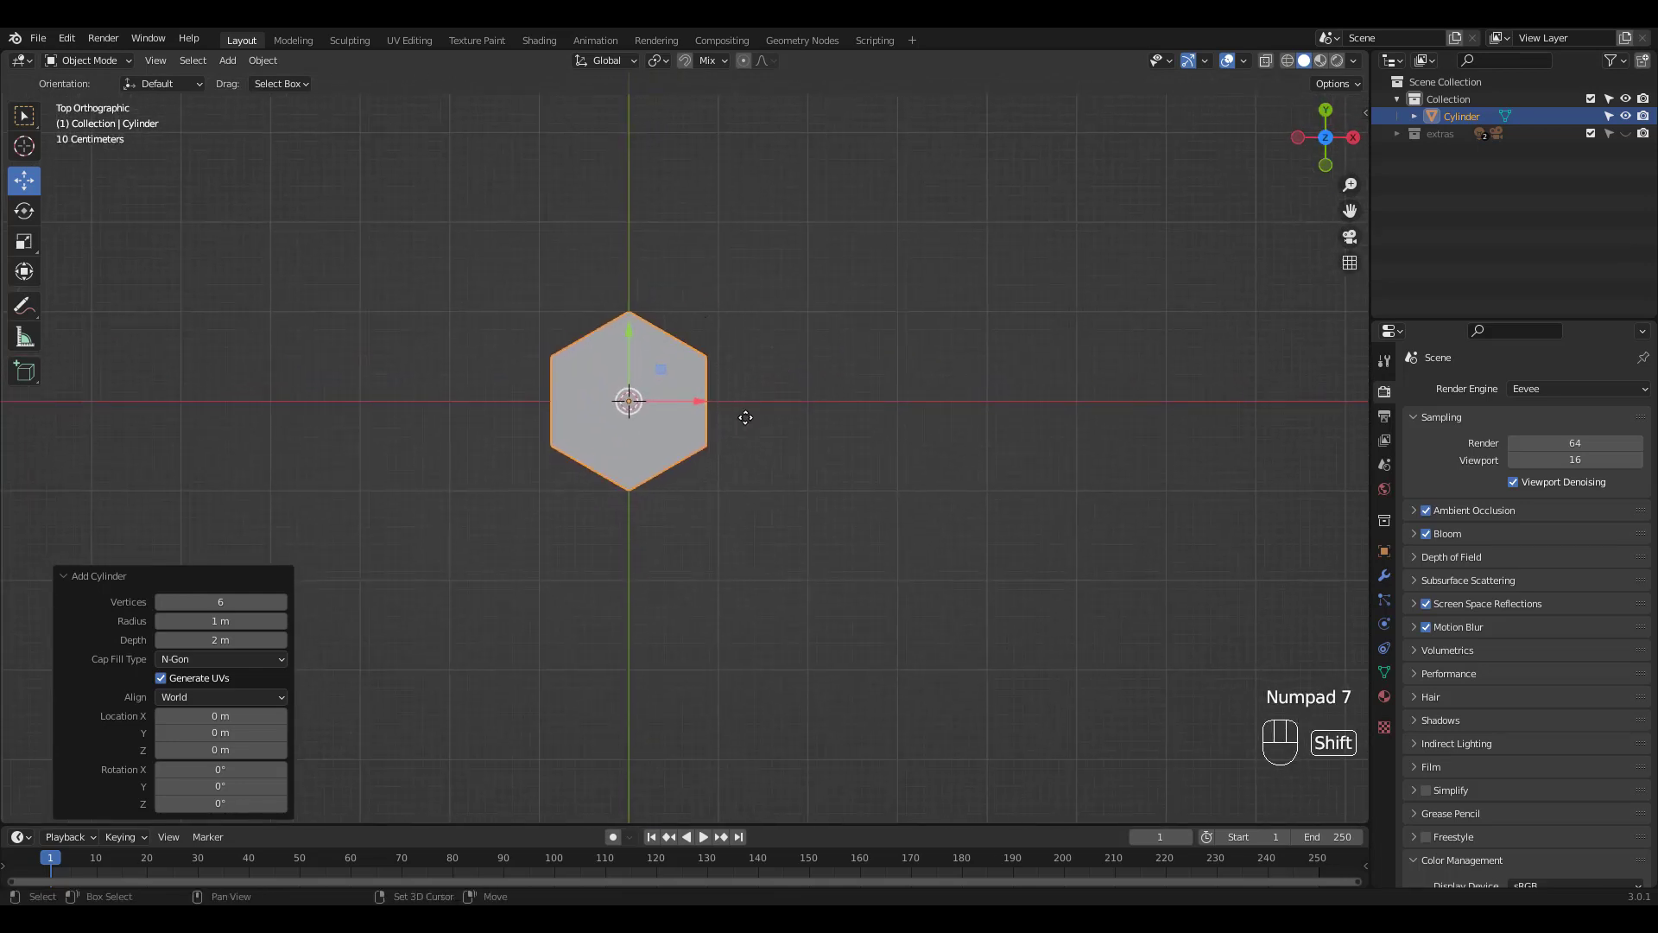
# Step: Duplicate the hexagon against the first and repeat it into a row of five
pyautogui.hotkey('shift', 'd')
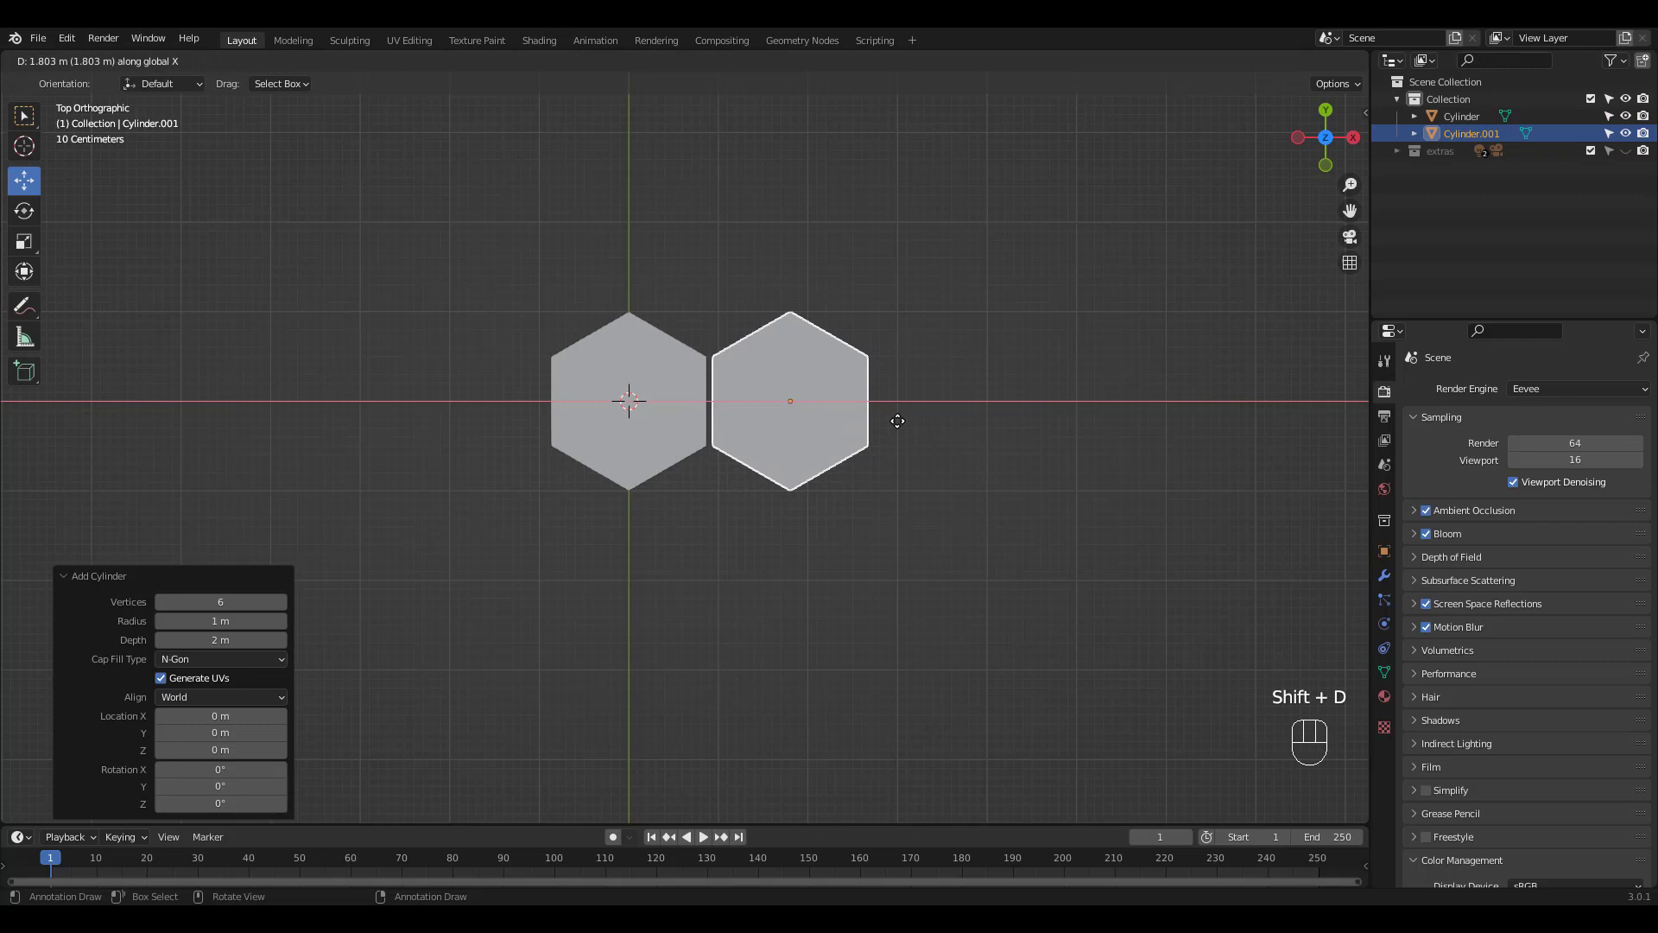
pyautogui.click(890, 419)
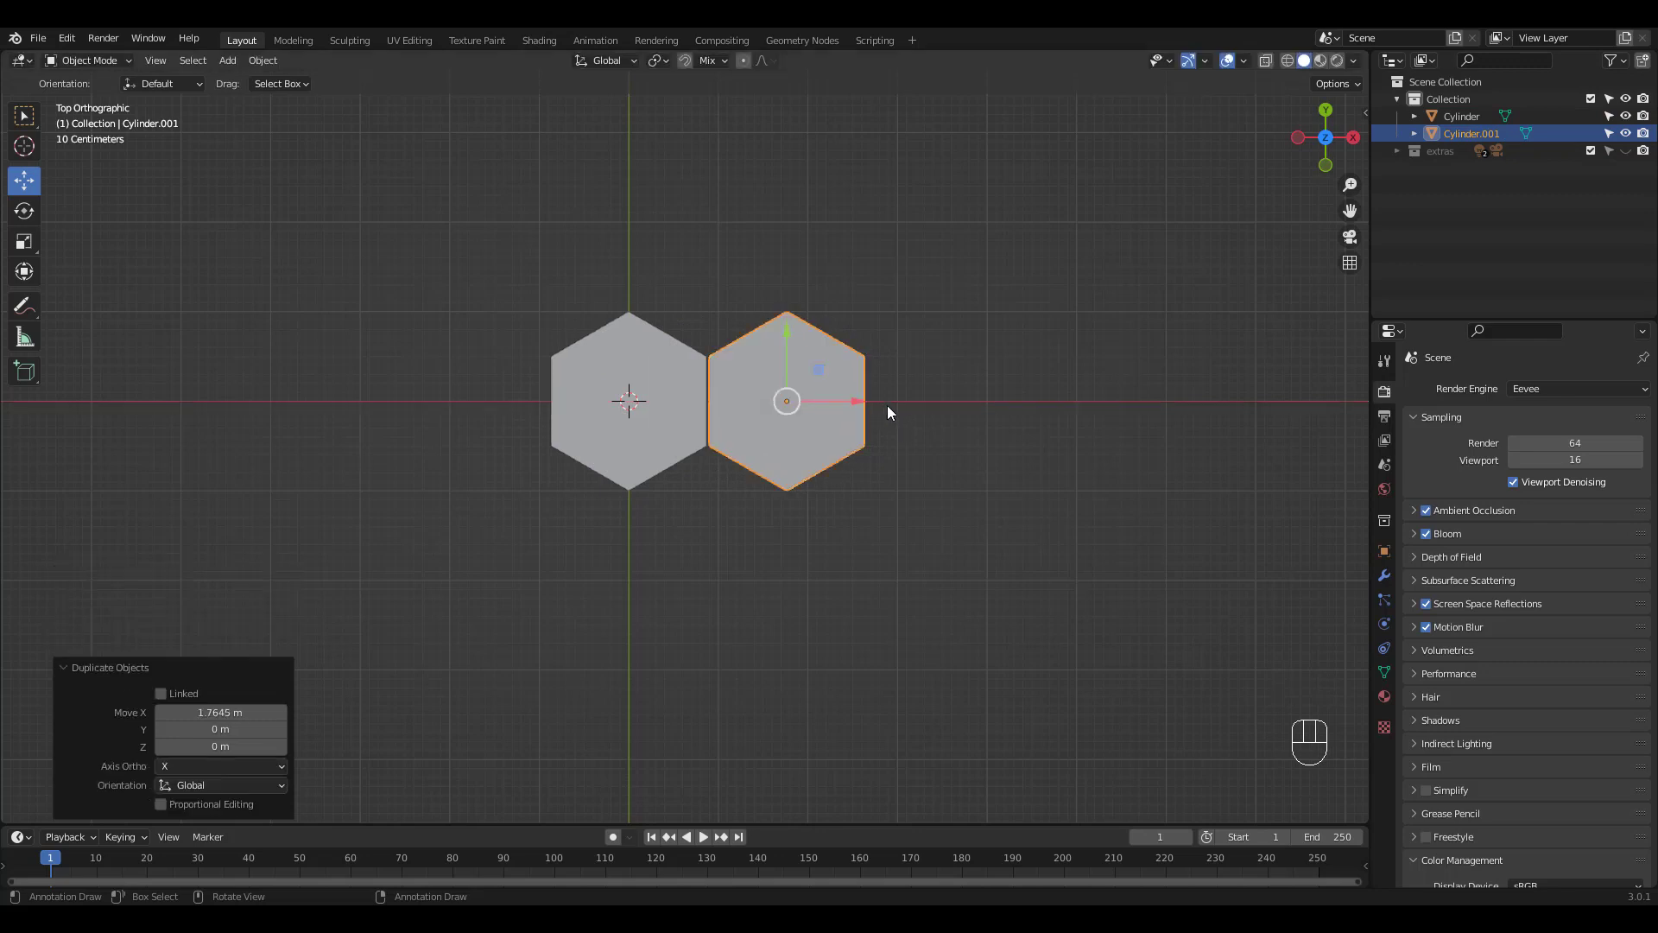
pyautogui.hotkey('shift', 'r')
pyautogui.hotkey('shift', 'r')
pyautogui.hotkey('shift', 'r')
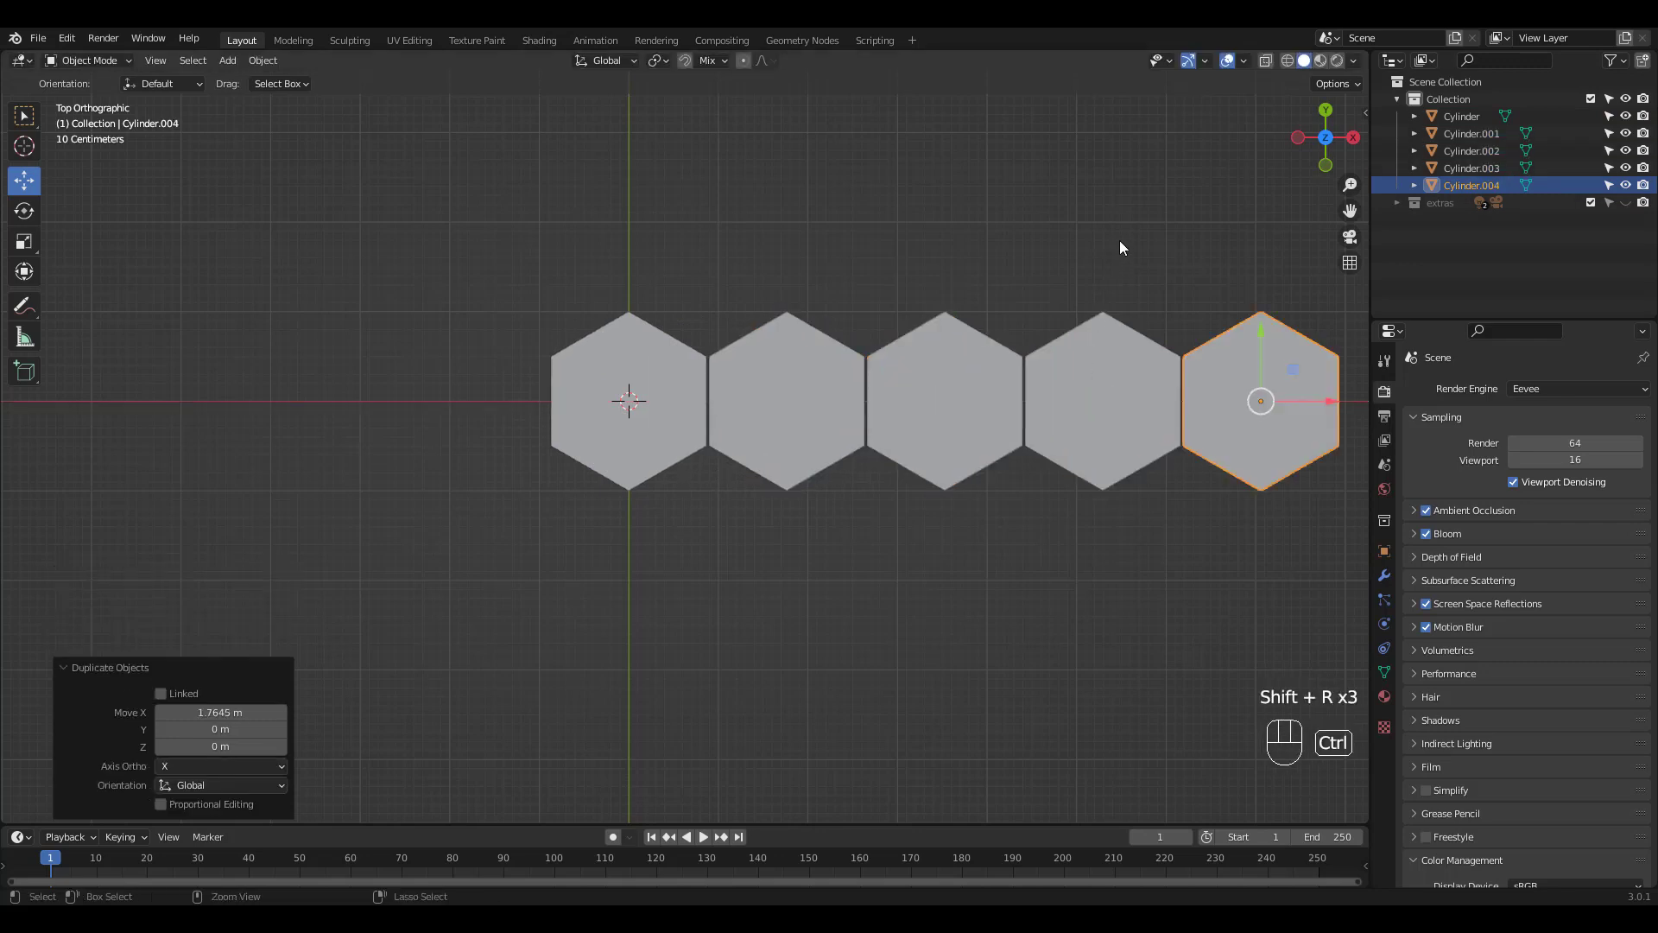
pyautogui.keyDown('ctrl'); pyautogui.moveTo(1119, 247); pyautogui.dragTo(958, 310, button='middle'); pyautogui.keyUp('ctrl')
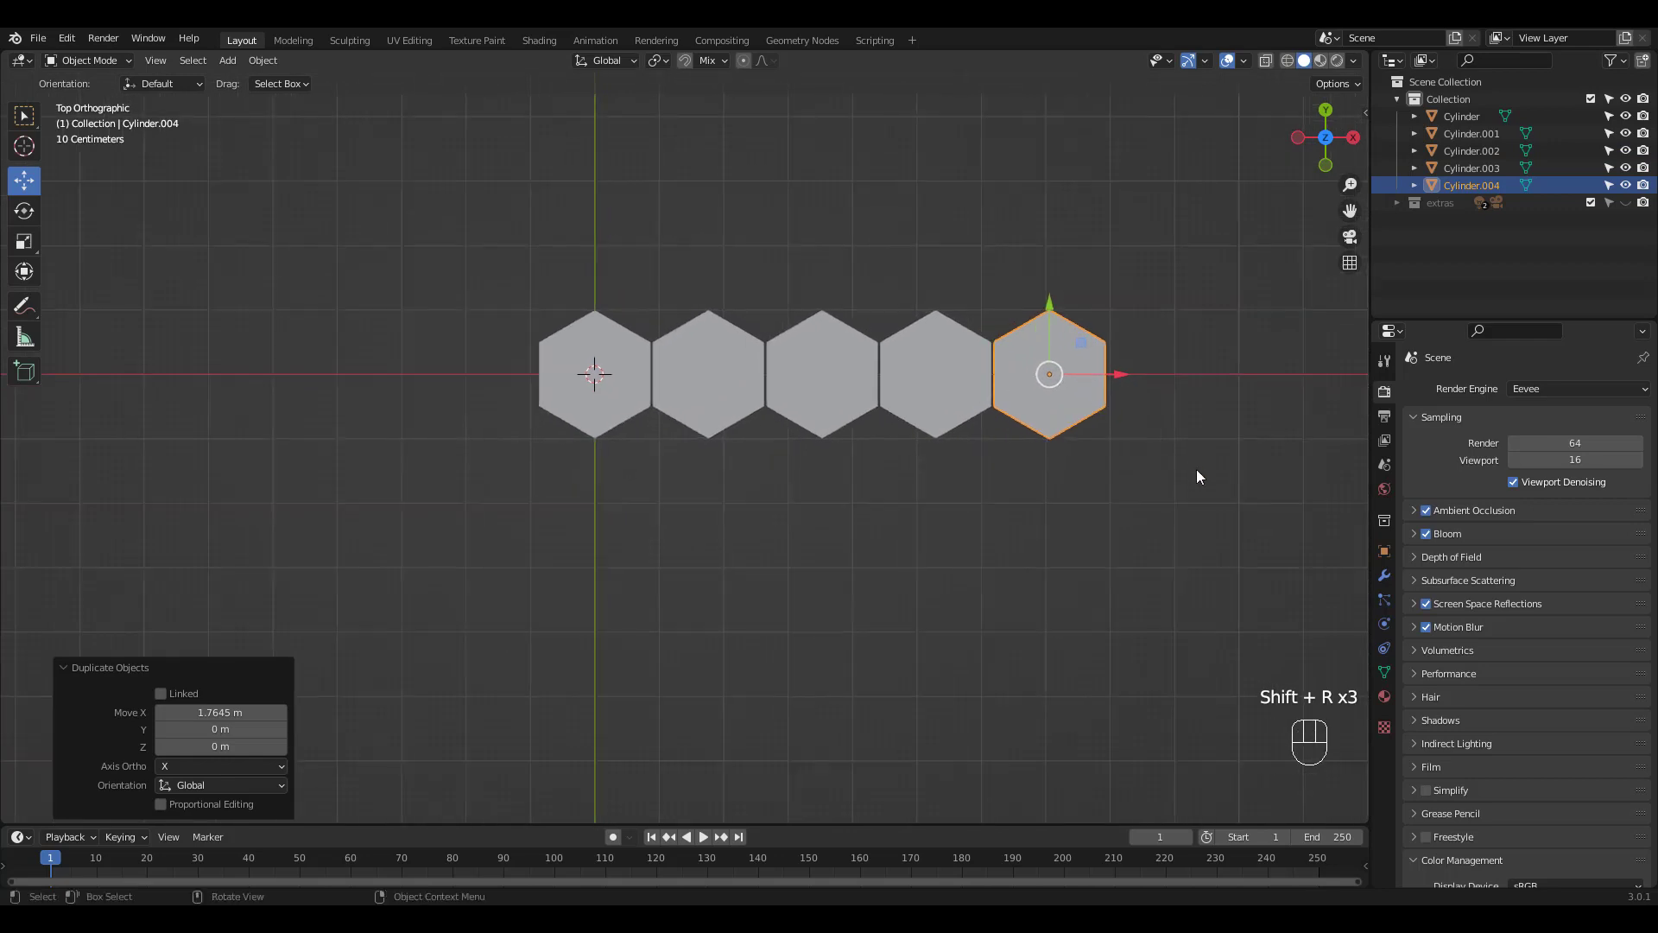
# Step: Duplicate the row of five into an offset second row above it
pyautogui.moveTo(1148, 478); pyautogui.dragTo(560, 355)
pyautogui.hotkey('shift', 'd')
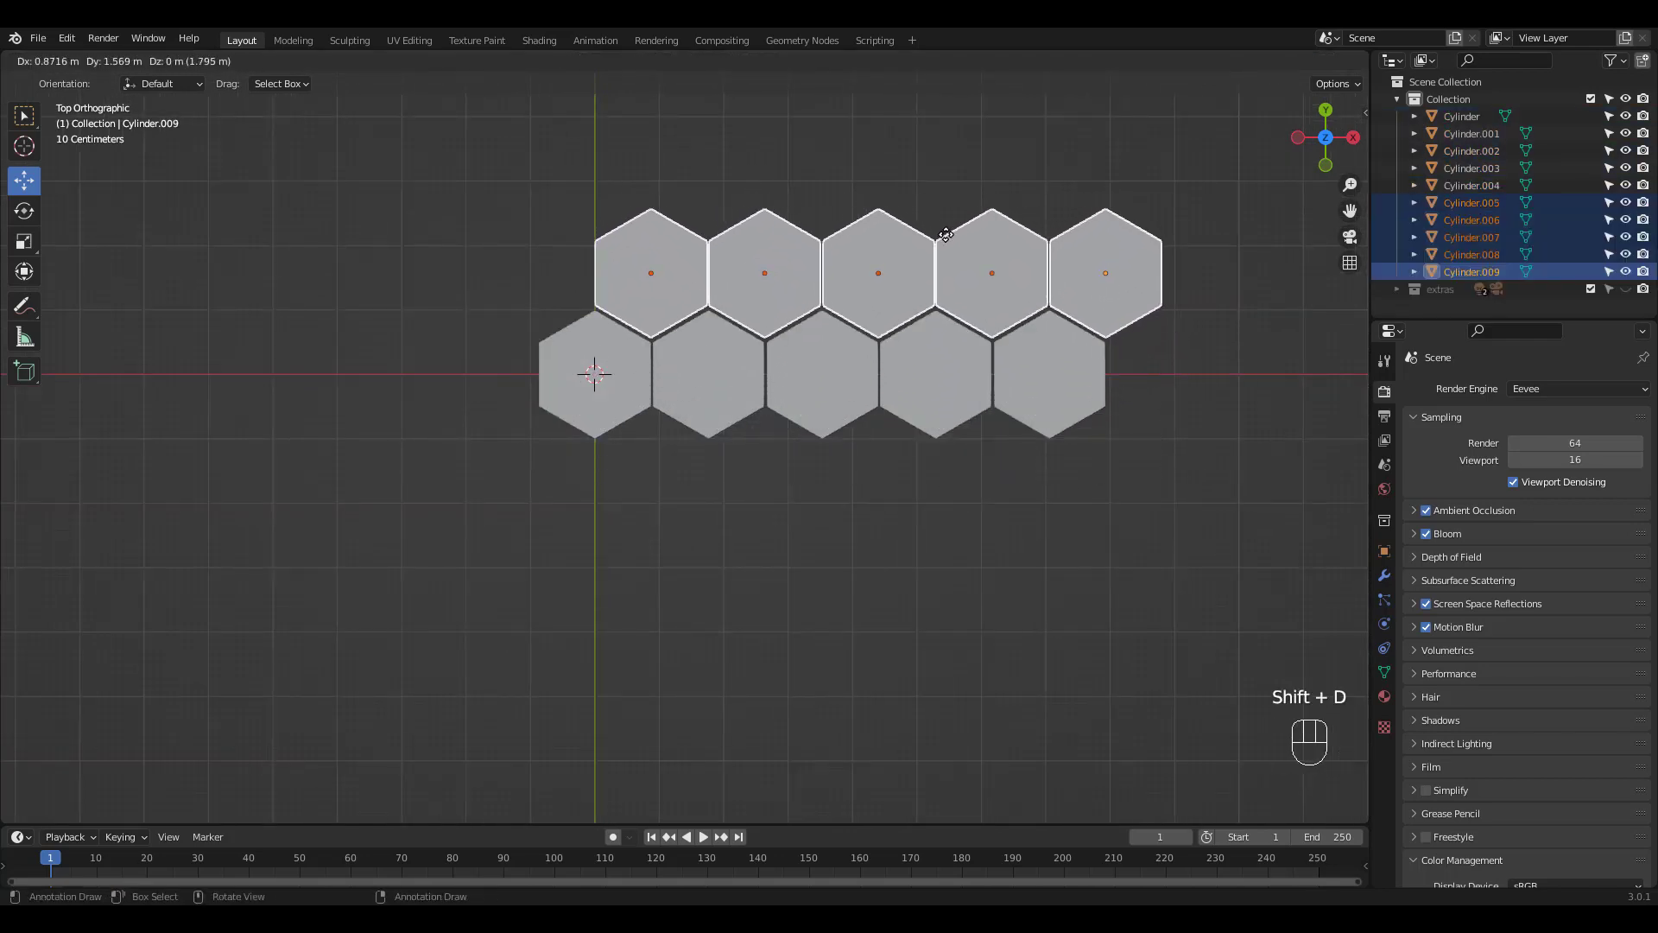
pyautogui.click(947, 236)
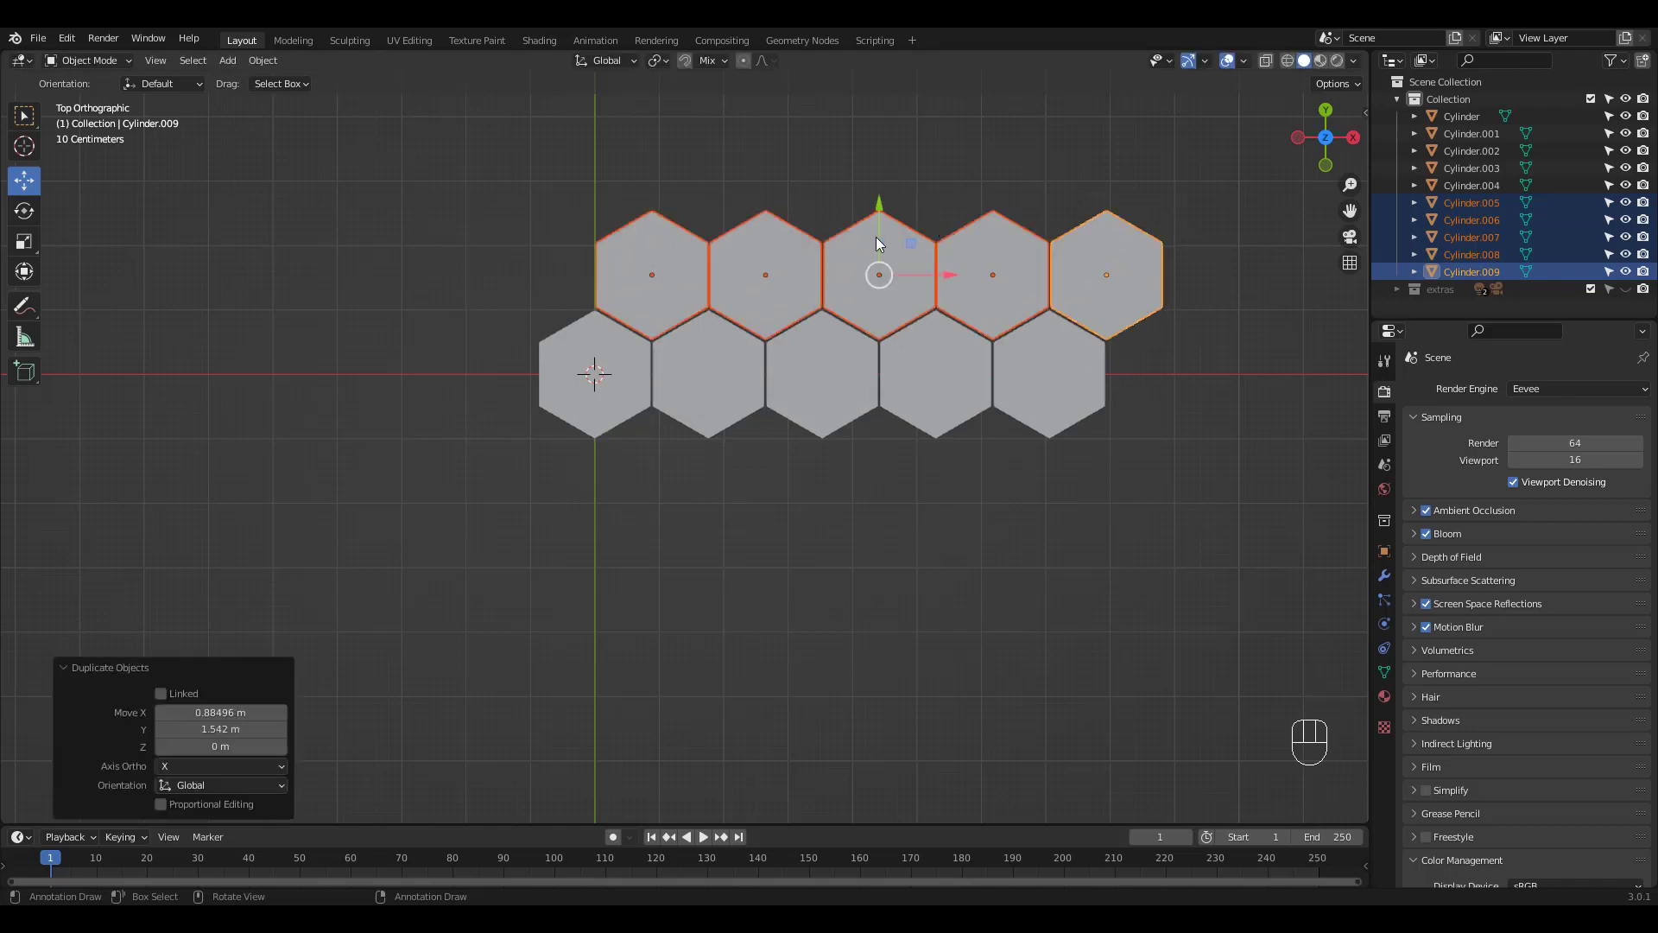
# Step: Copy both rows upward to make four staggered rows of 20 hexagons, then deselect
pyautogui.moveTo(474, 215); pyautogui.dragTo(1209, 554)
pyautogui.keyDown('shift'); pyautogui.moveTo(1067, 203); pyautogui.dragTo(976, 313, button='middle'); pyautogui.keyUp('shift')
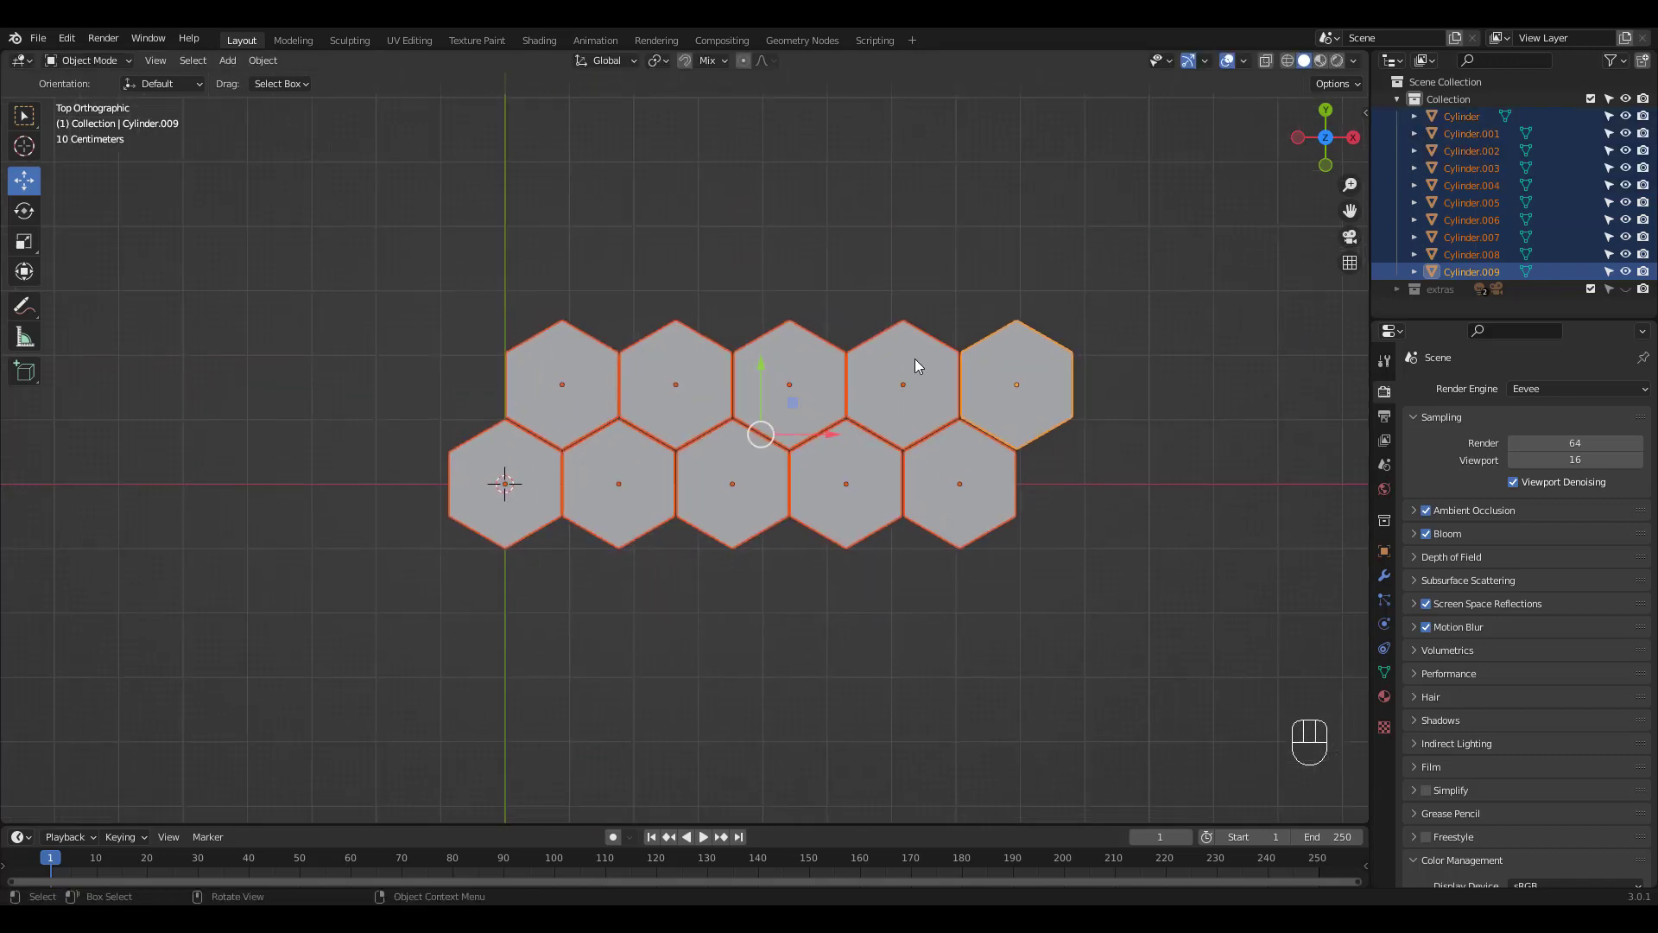
pyautogui.hotkey('shift', 'd')
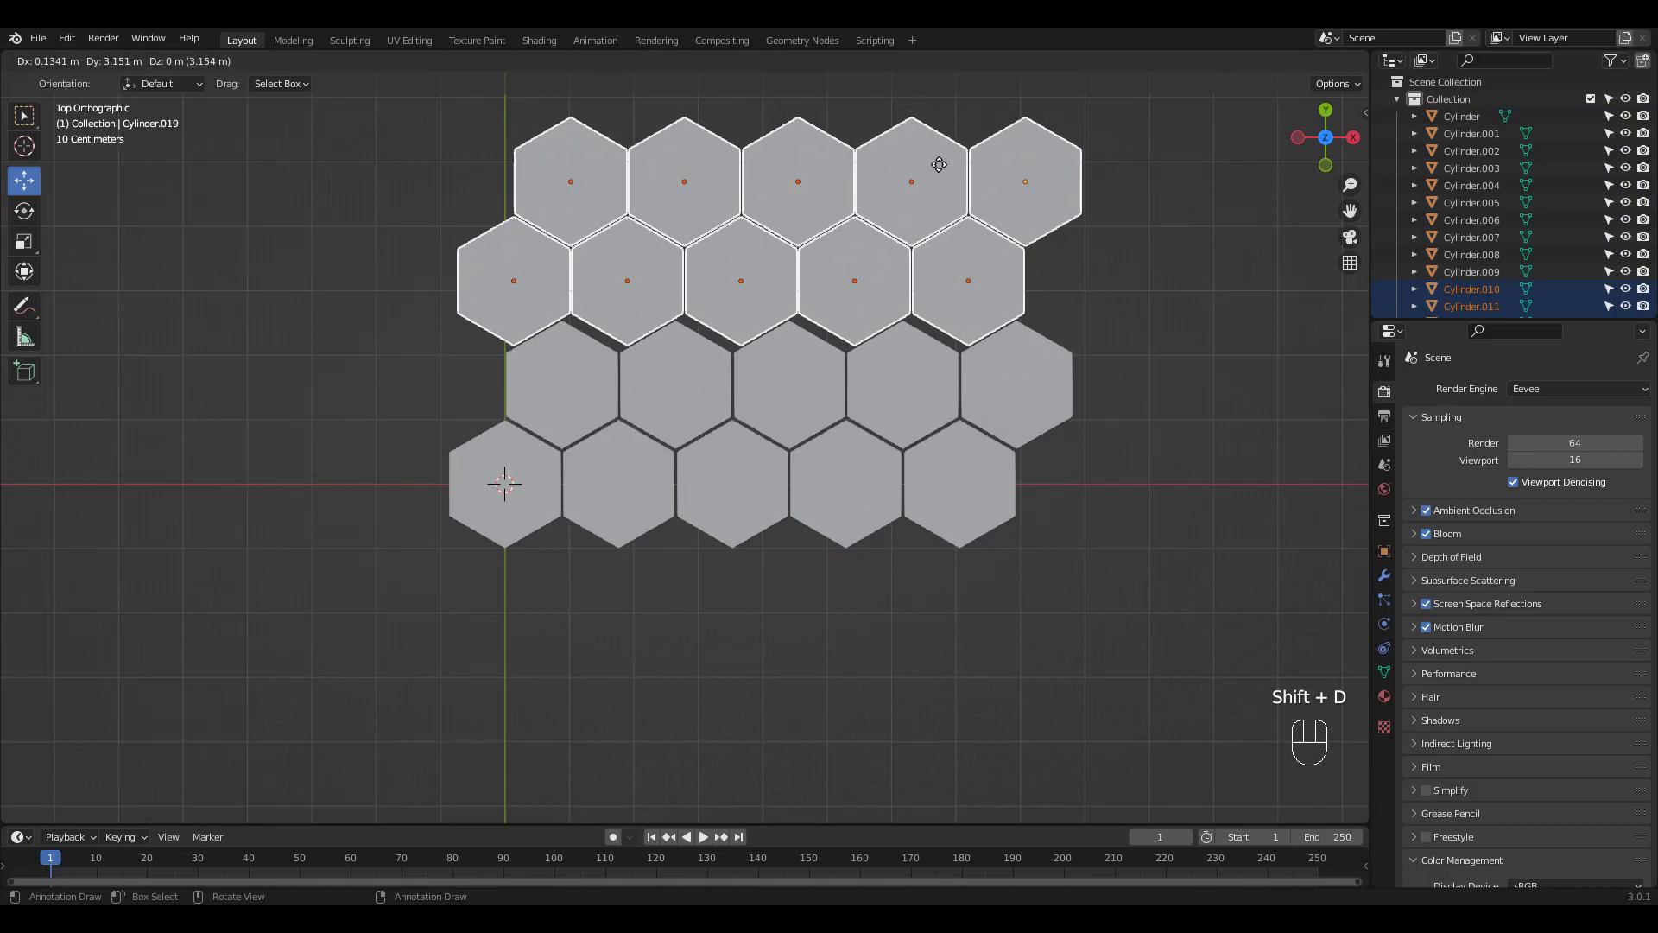
pyautogui.click(935, 165)
pyautogui.click(1194, 337)
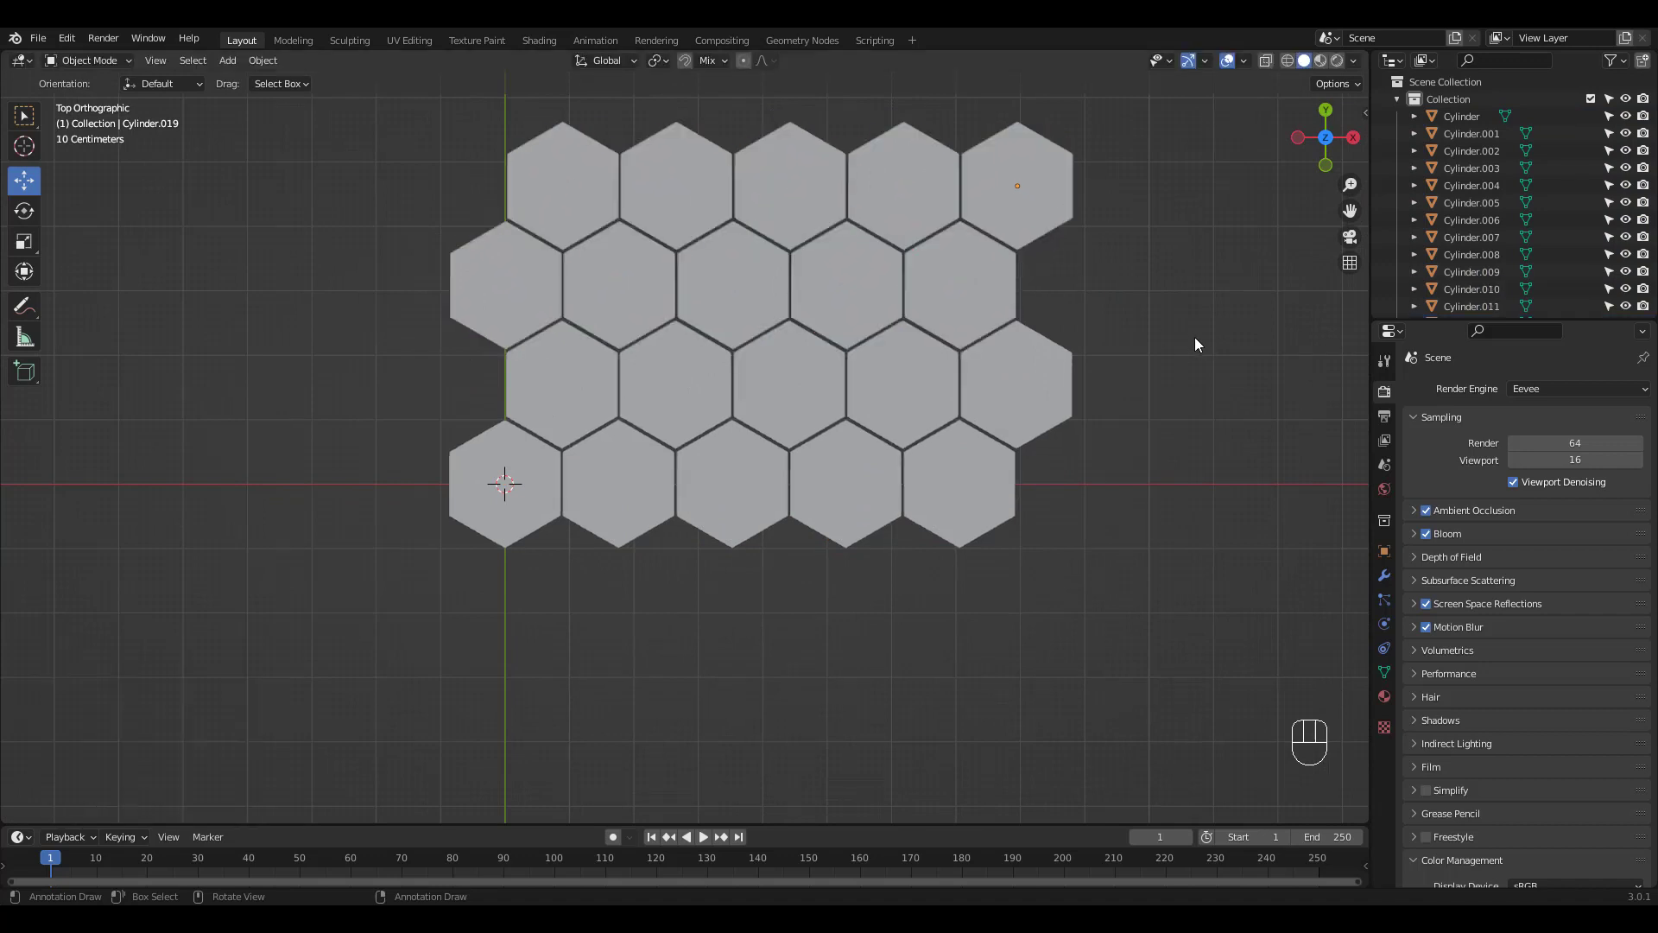
pyautogui.keyDown('ctrl'); pyautogui.moveTo(1116, 287); pyautogui.dragTo(957, 299, button='middle'); pyautogui.keyUp('ctrl')
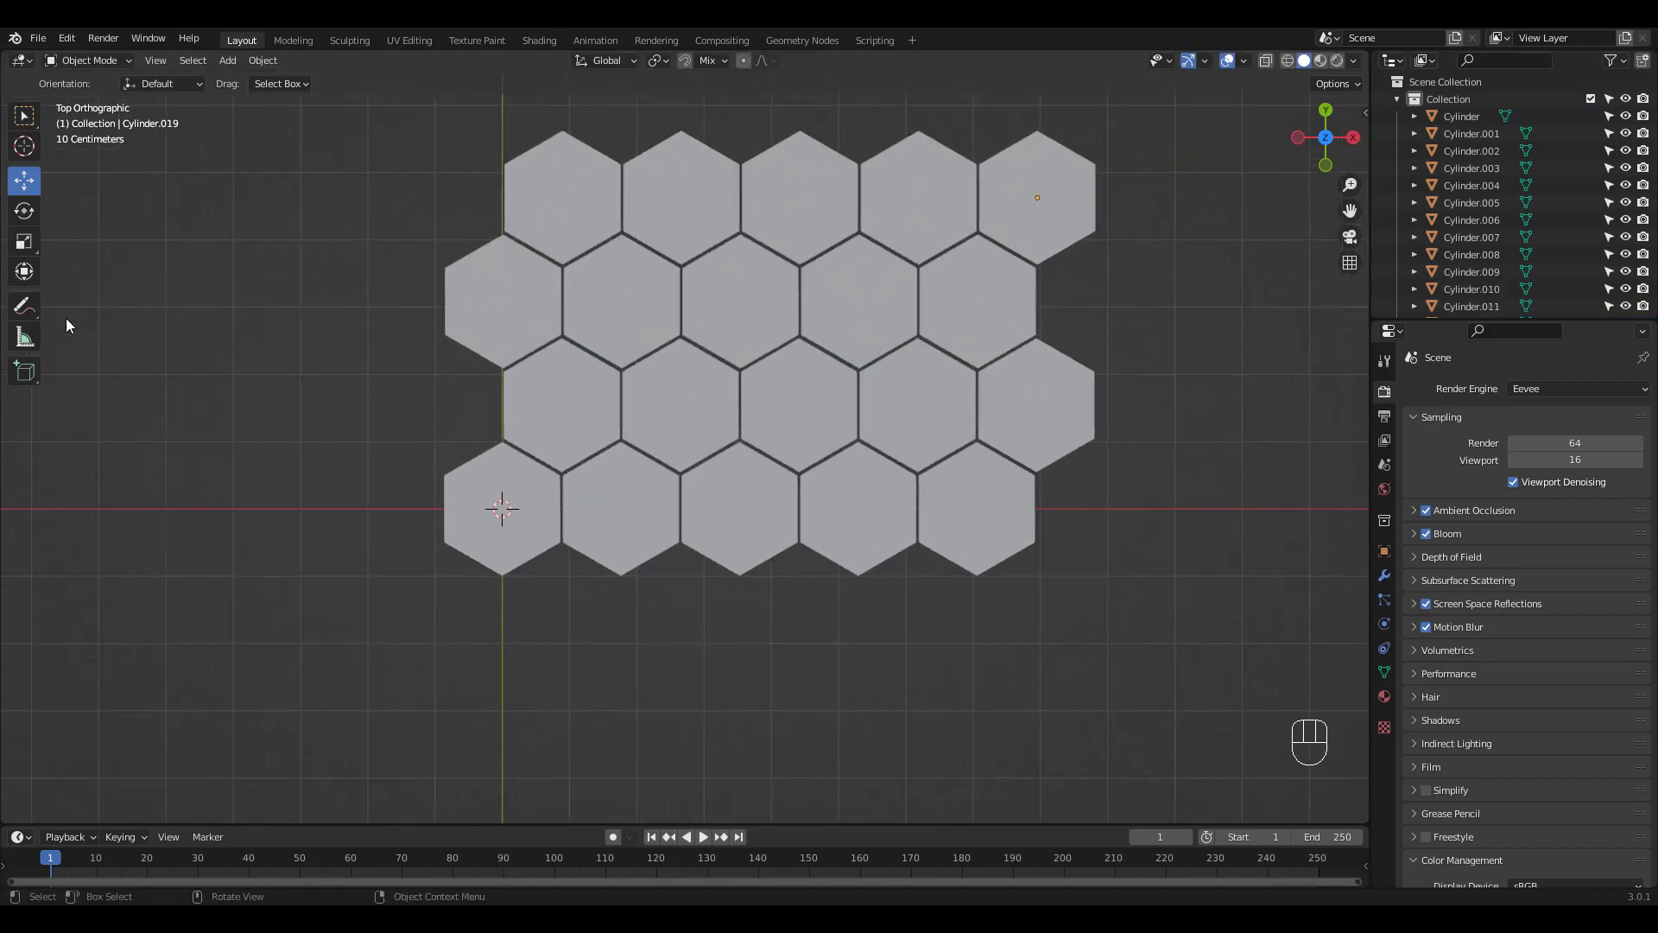
# Step: Switch to the Annotate tool for drawing strokes over the hexagons
pyautogui.moveTo(24, 306)
pyautogui.mouseDown()
pyautogui.moveTo(86, 416)
pyautogui.moveTo(87, 312)
pyautogui.mouseUp()
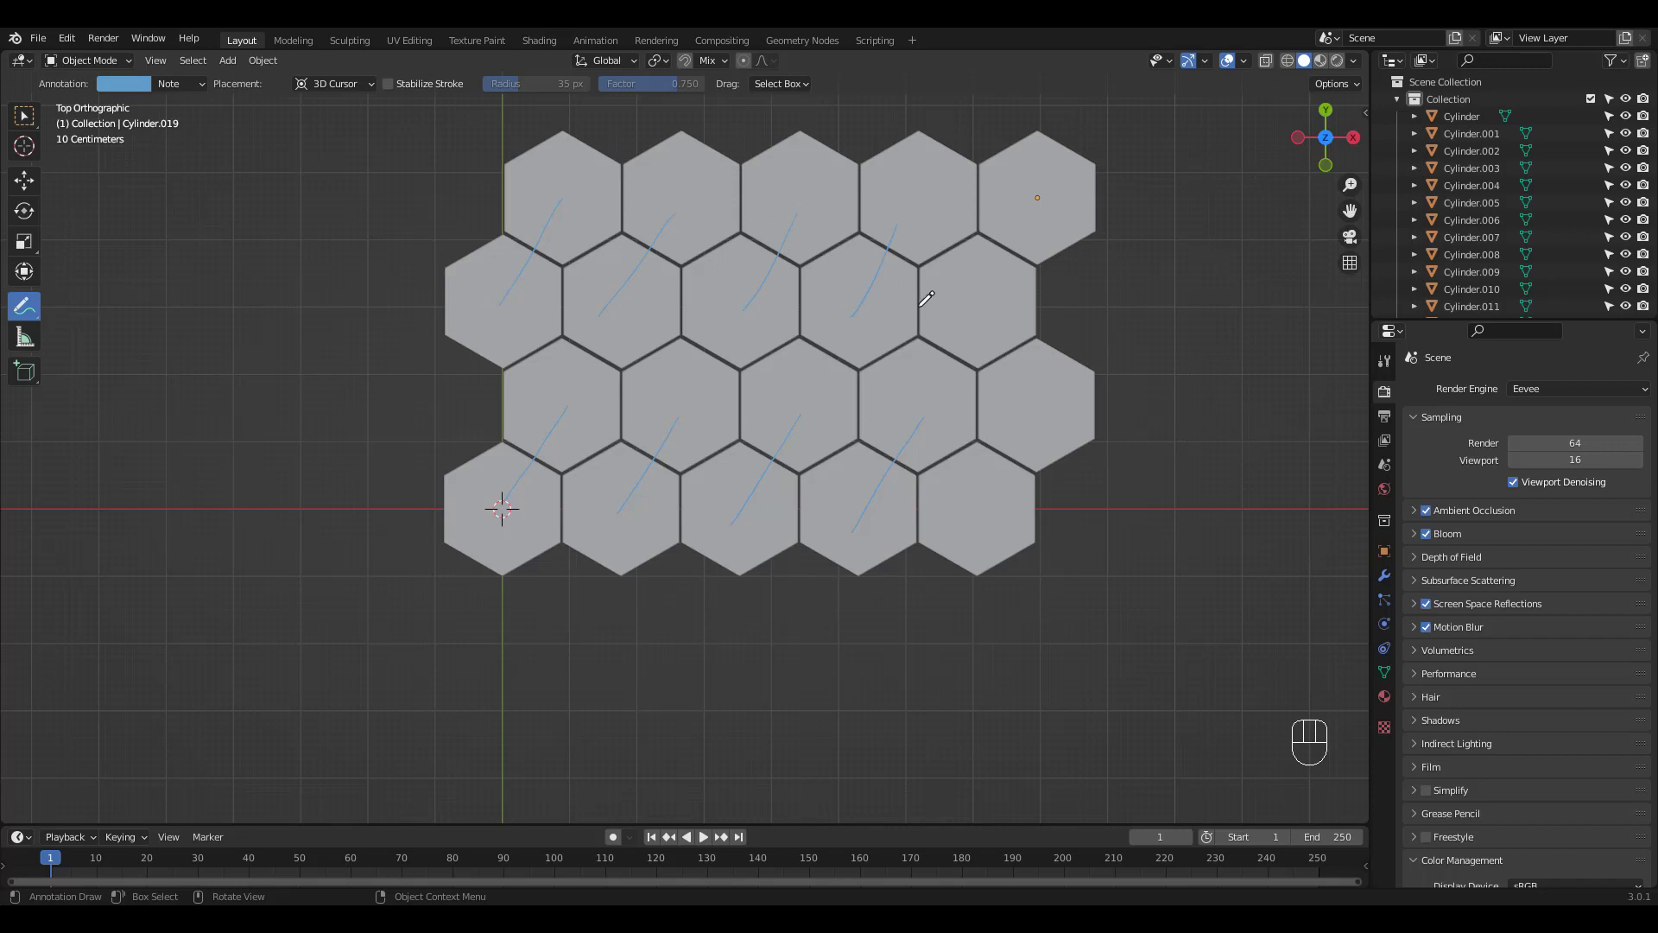
# Step: Delete all 20 hexagons, erase every annotation stroke, and return to Select Box
pyautogui.press('a')
pyautogui.press('Delete')
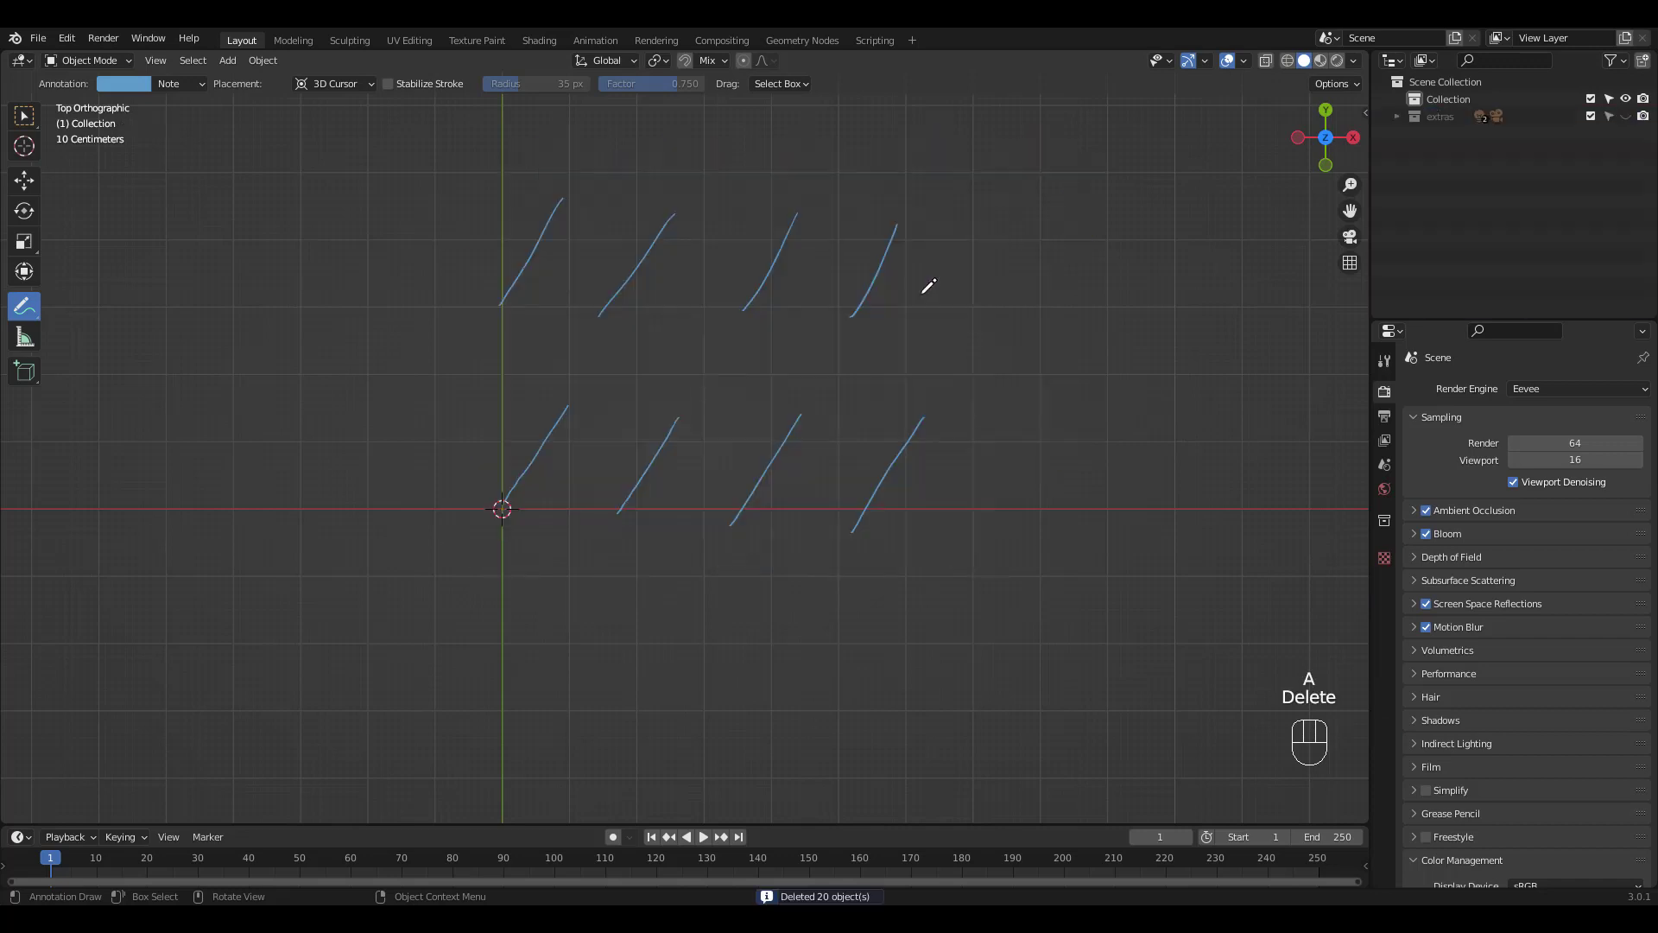
pyautogui.moveTo(34, 313)
pyautogui.mouseDown()
pyautogui.moveTo(62, 337)
pyautogui.moveTo(86, 415)
pyautogui.mouseUp()
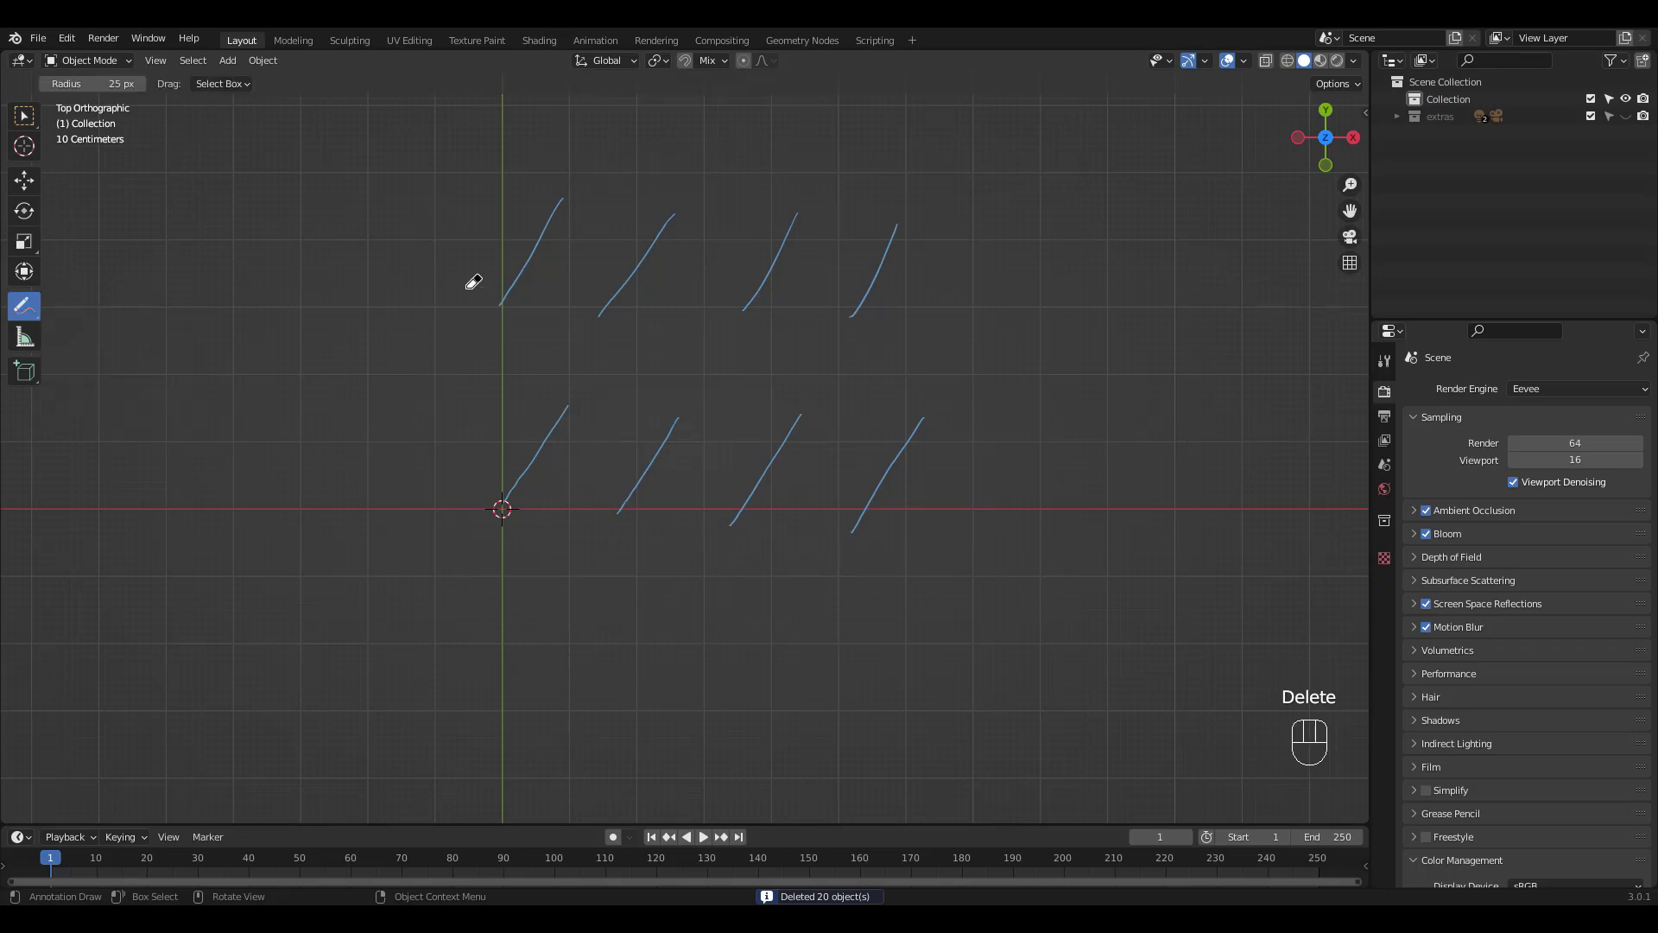
pyautogui.moveTo(547, 207)
pyautogui.mouseDown()
pyautogui.moveTo(504, 360)
pyautogui.moveTo(568, 337)
pyautogui.moveTo(824, 170)
pyautogui.mouseUp()
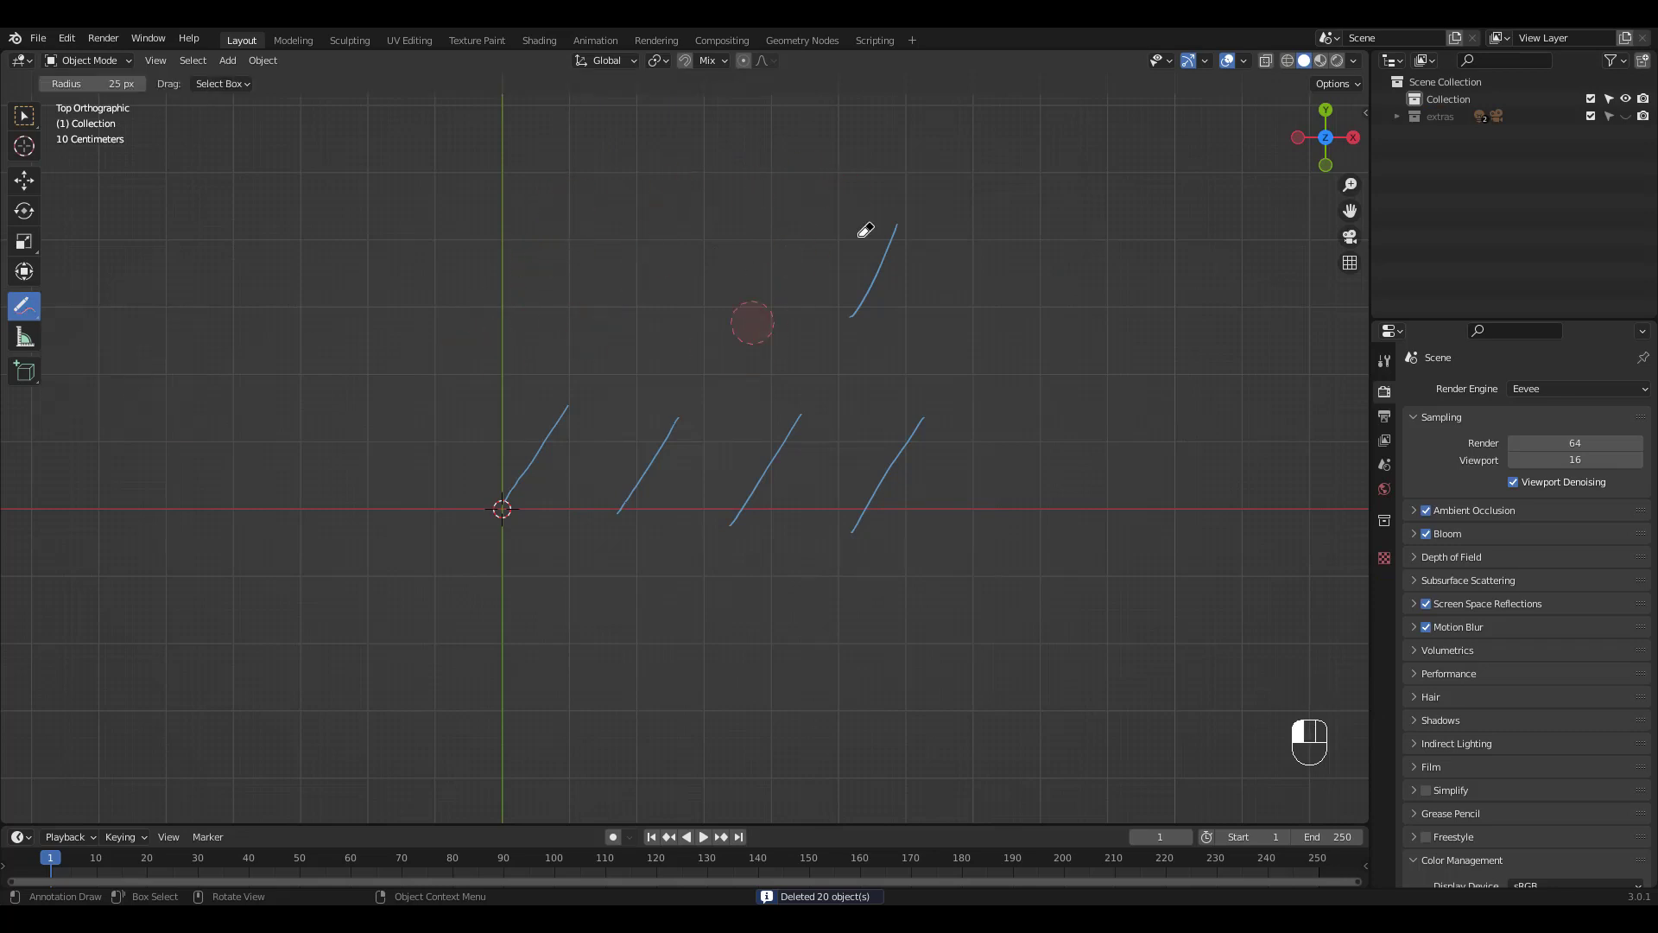
pyautogui.moveTo(865, 230)
pyautogui.mouseDown()
pyautogui.moveTo(892, 256)
pyautogui.moveTo(659, 415)
pyautogui.moveTo(646, 511)
pyautogui.moveTo(557, 440)
pyautogui.moveTo(506, 465)
pyautogui.moveTo(805, 349)
pyautogui.moveTo(788, 427)
pyautogui.mouseUp()
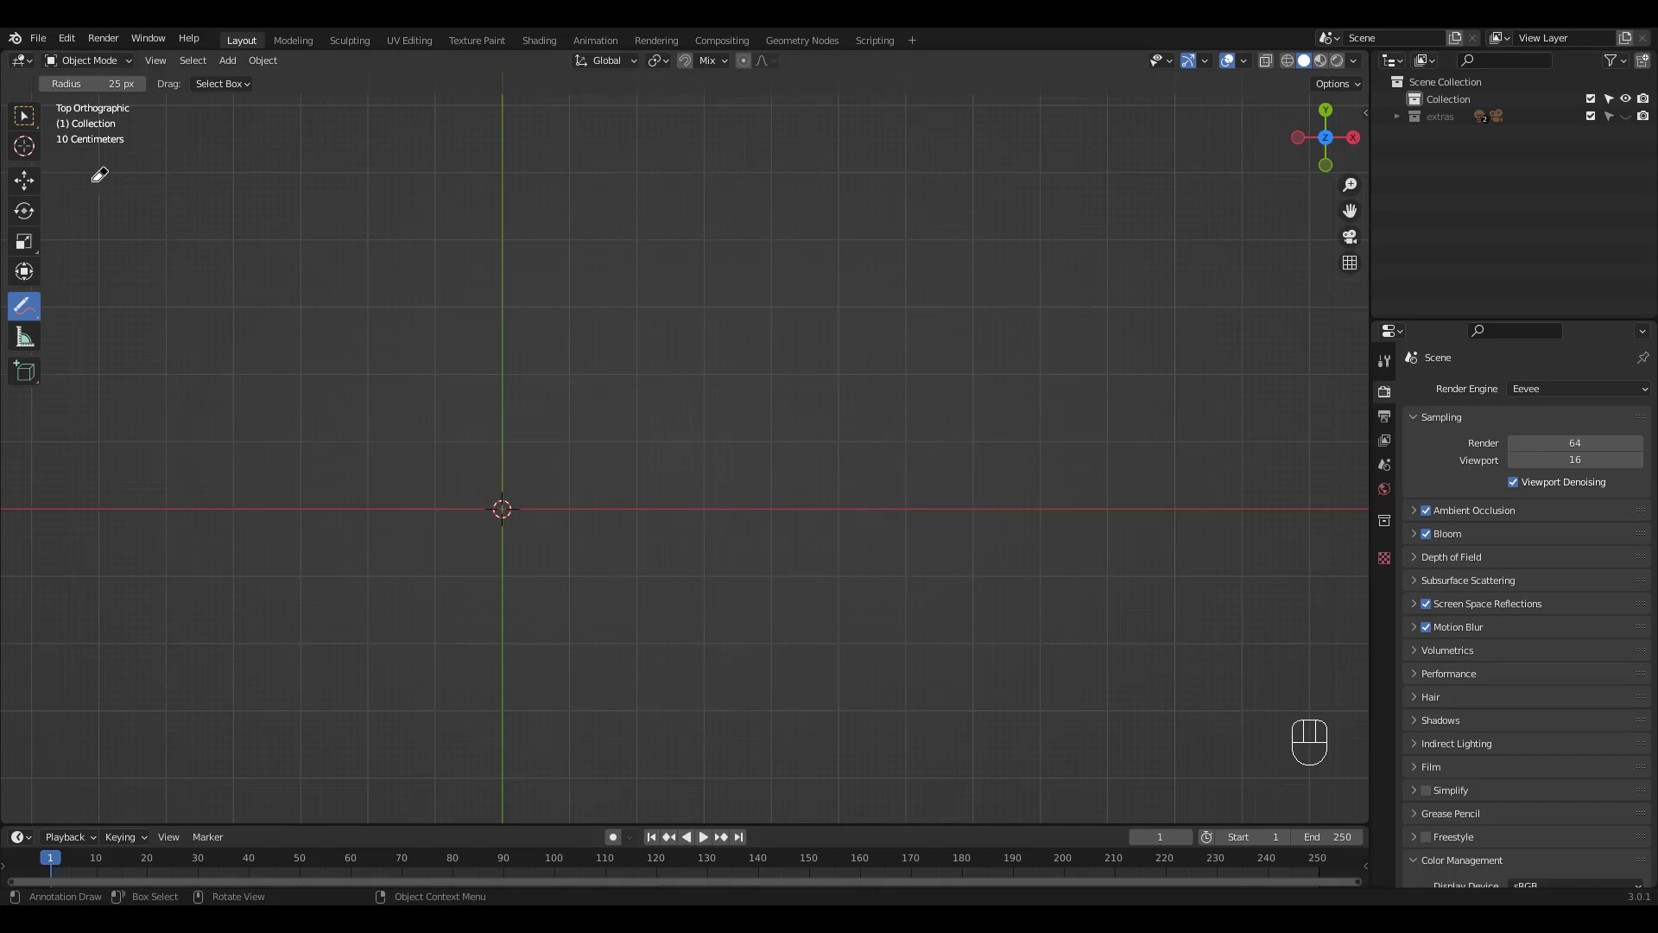
pyautogui.click(24, 115)
pyautogui.moveTo(960, 319)
pyautogui.keyDown('ctrl'); pyautogui.mouseDown(button='middle')
pyautogui.moveTo(915, 359)
pyautogui.moveTo(766, 311)
pyautogui.moveTo(765, 240)
pyautogui.moveTo(819, 261)
pyautogui.mouseUp(button='middle'); pyautogui.keyUp('ctrl')
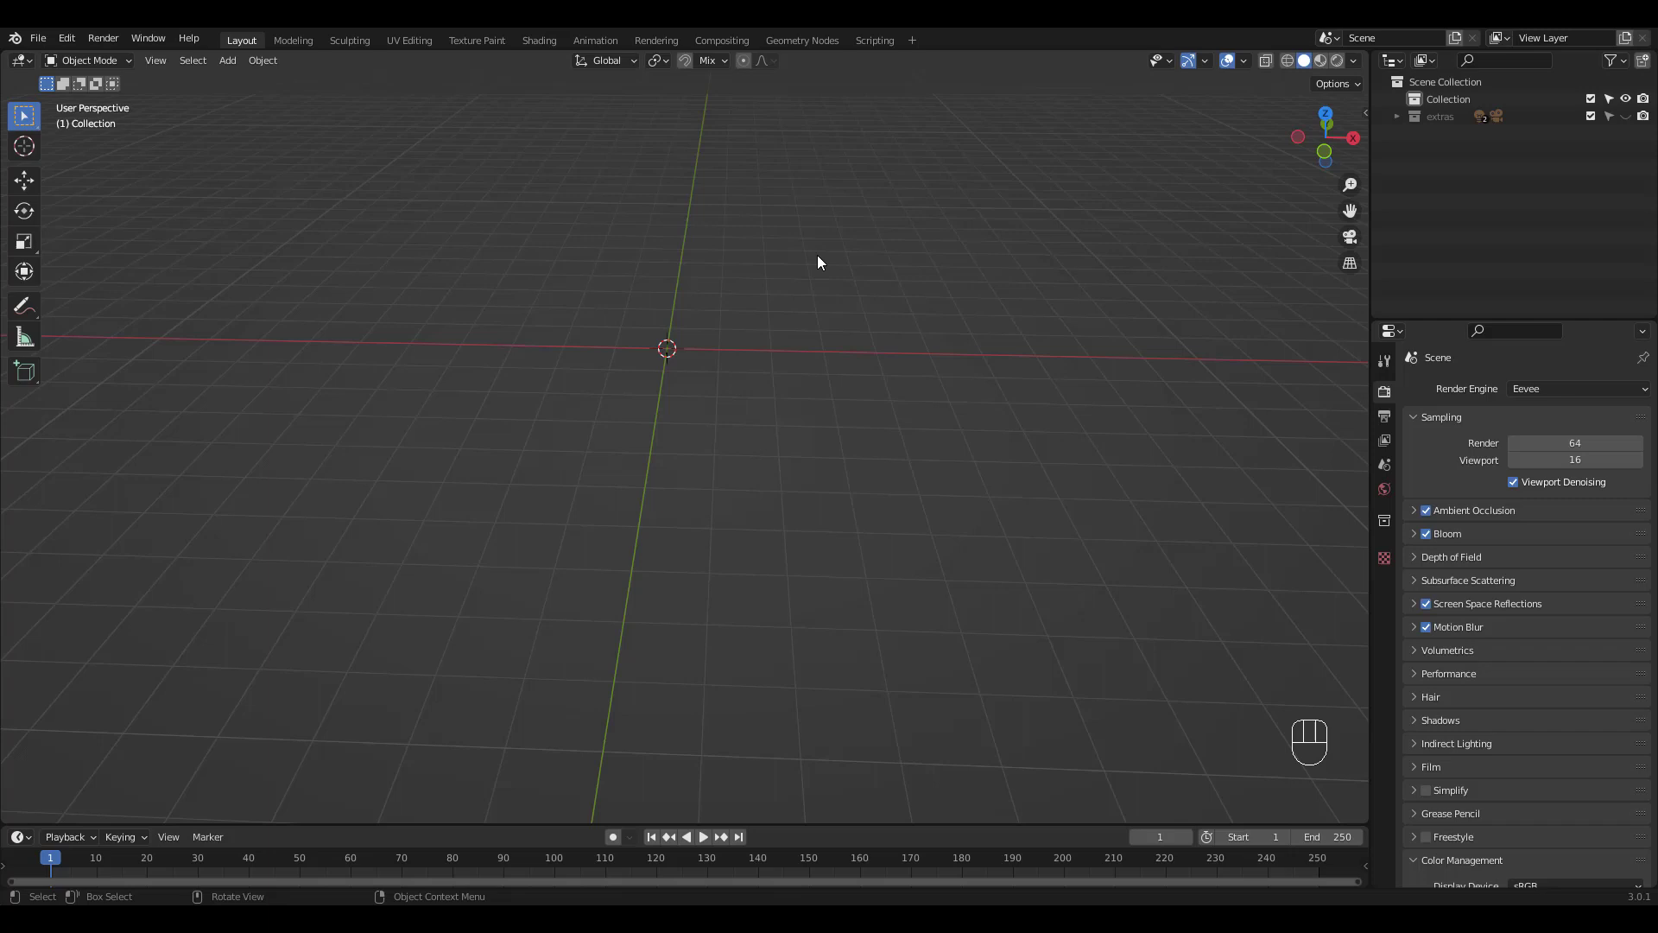
# Step: Add a single-vertex object and extrude it 2 m along Y into an edge
pyautogui.hotkey('shift', 'a')
pyautogui.moveTo(812, 318)
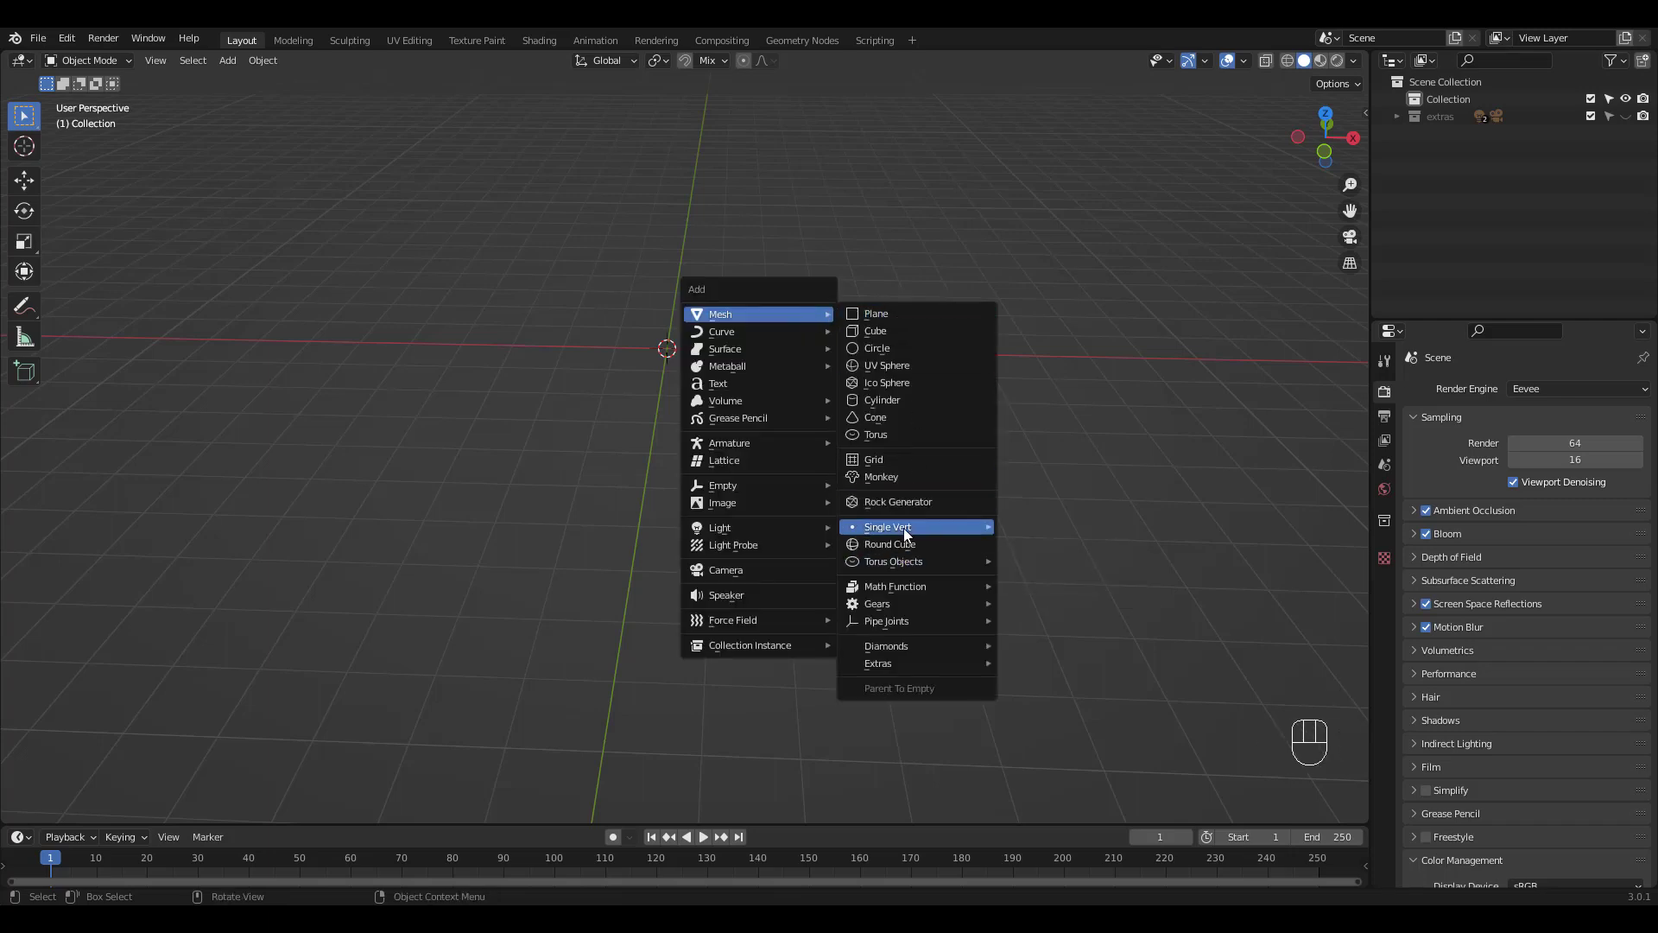
pyautogui.moveTo(903, 526)
pyautogui.click(1055, 526)
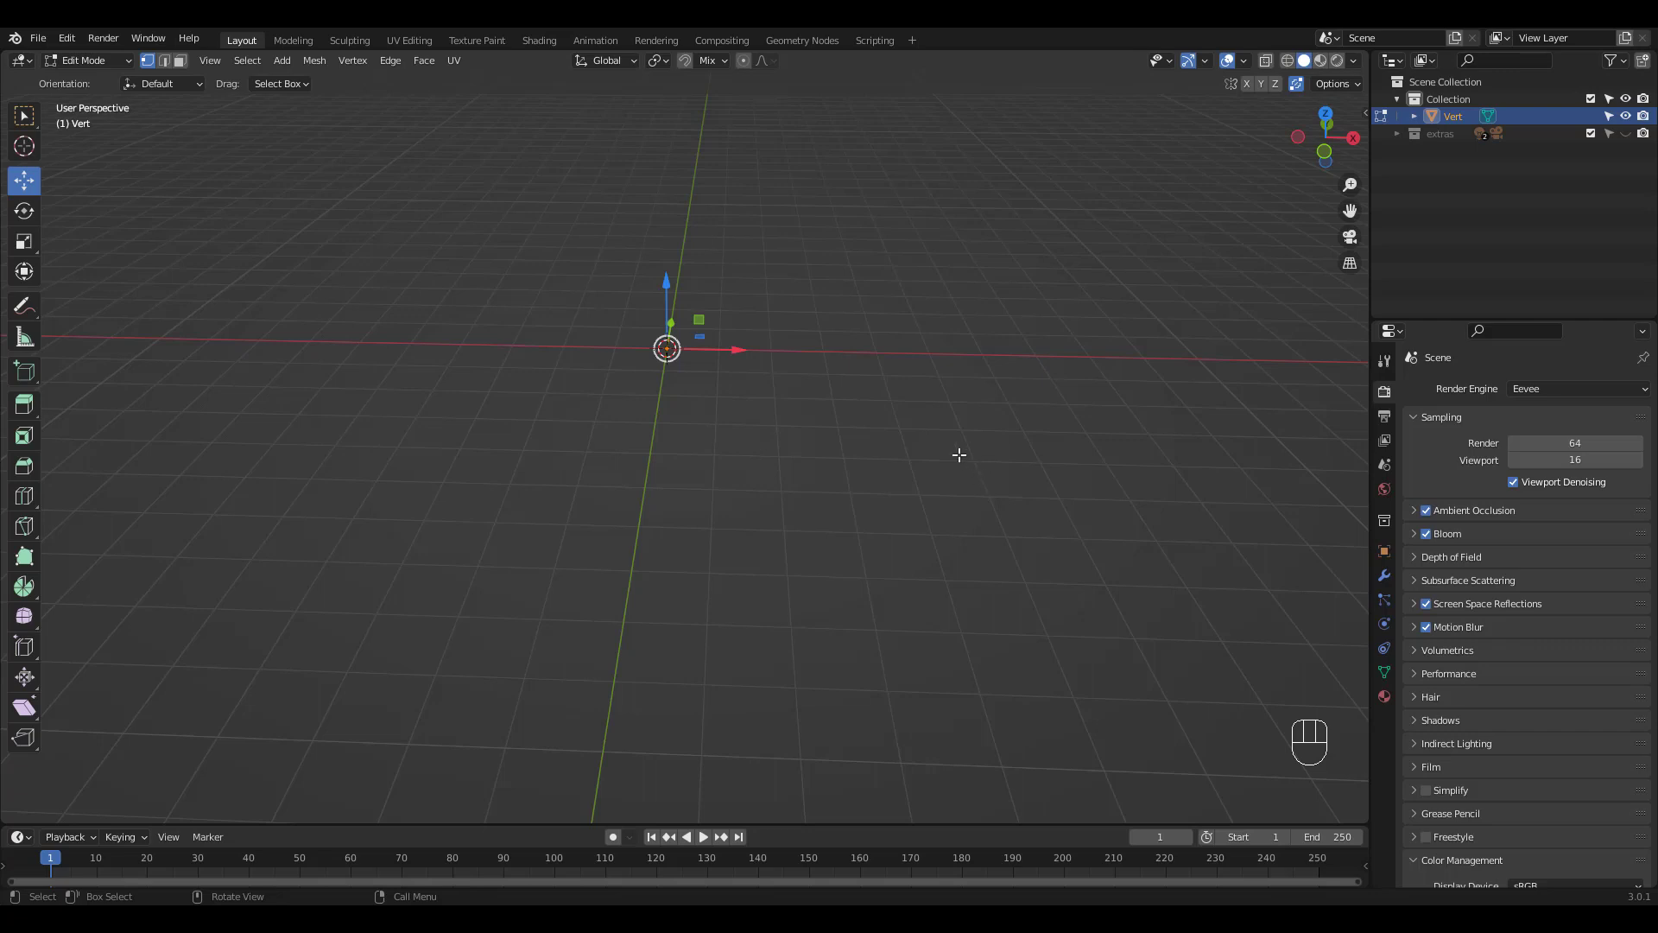
pyautogui.press('KP_7')
pyautogui.moveTo(730, 340)
pyautogui.keyDown('ctrl'); pyautogui.mouseDown(button='middle')
pyautogui.moveTo(766, 259)
pyautogui.moveTo(756, 337)
pyautogui.mouseUp(button='middle'); pyautogui.keyUp('ctrl')
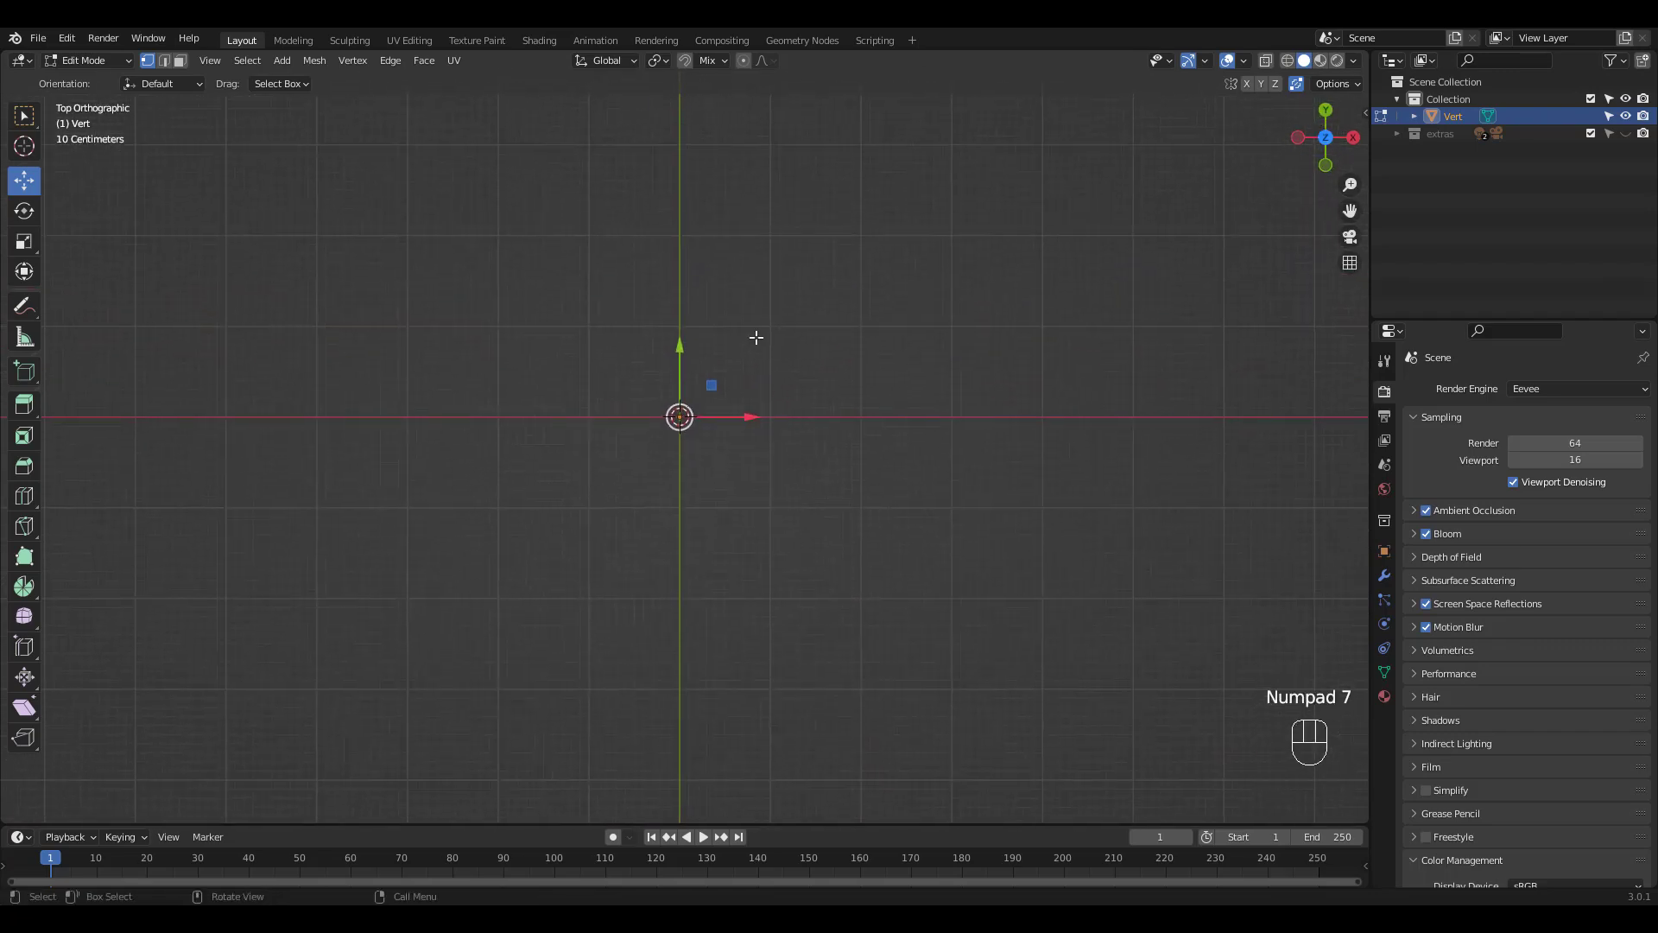
pyautogui.press('e')
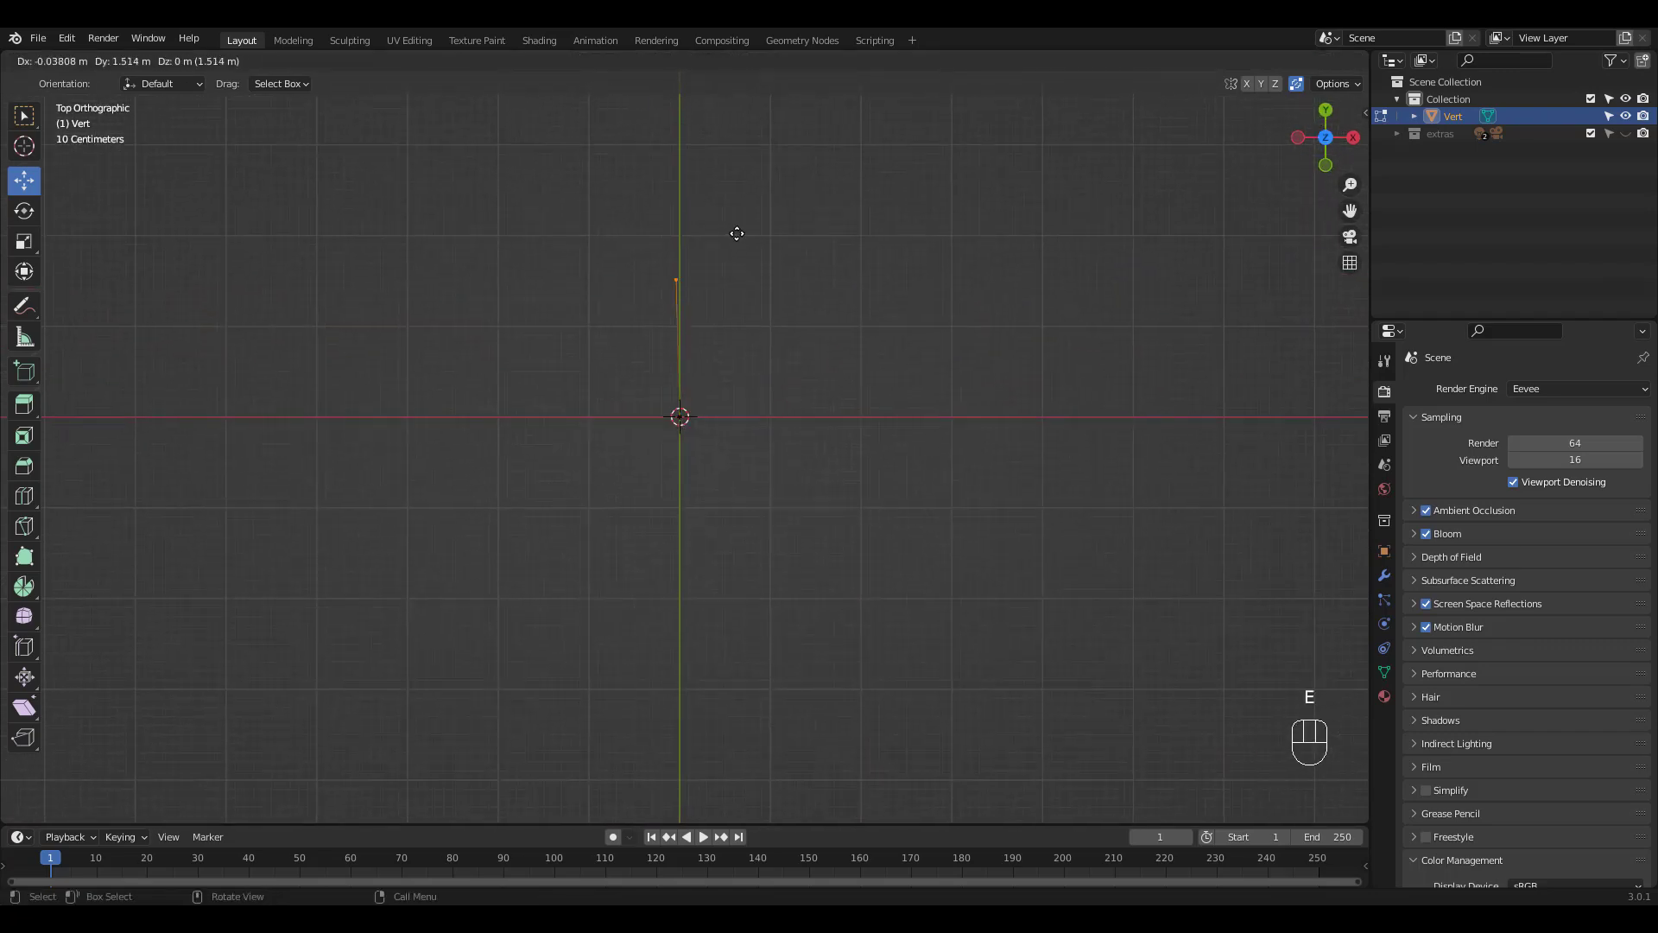
pyautogui.click(744, 220)
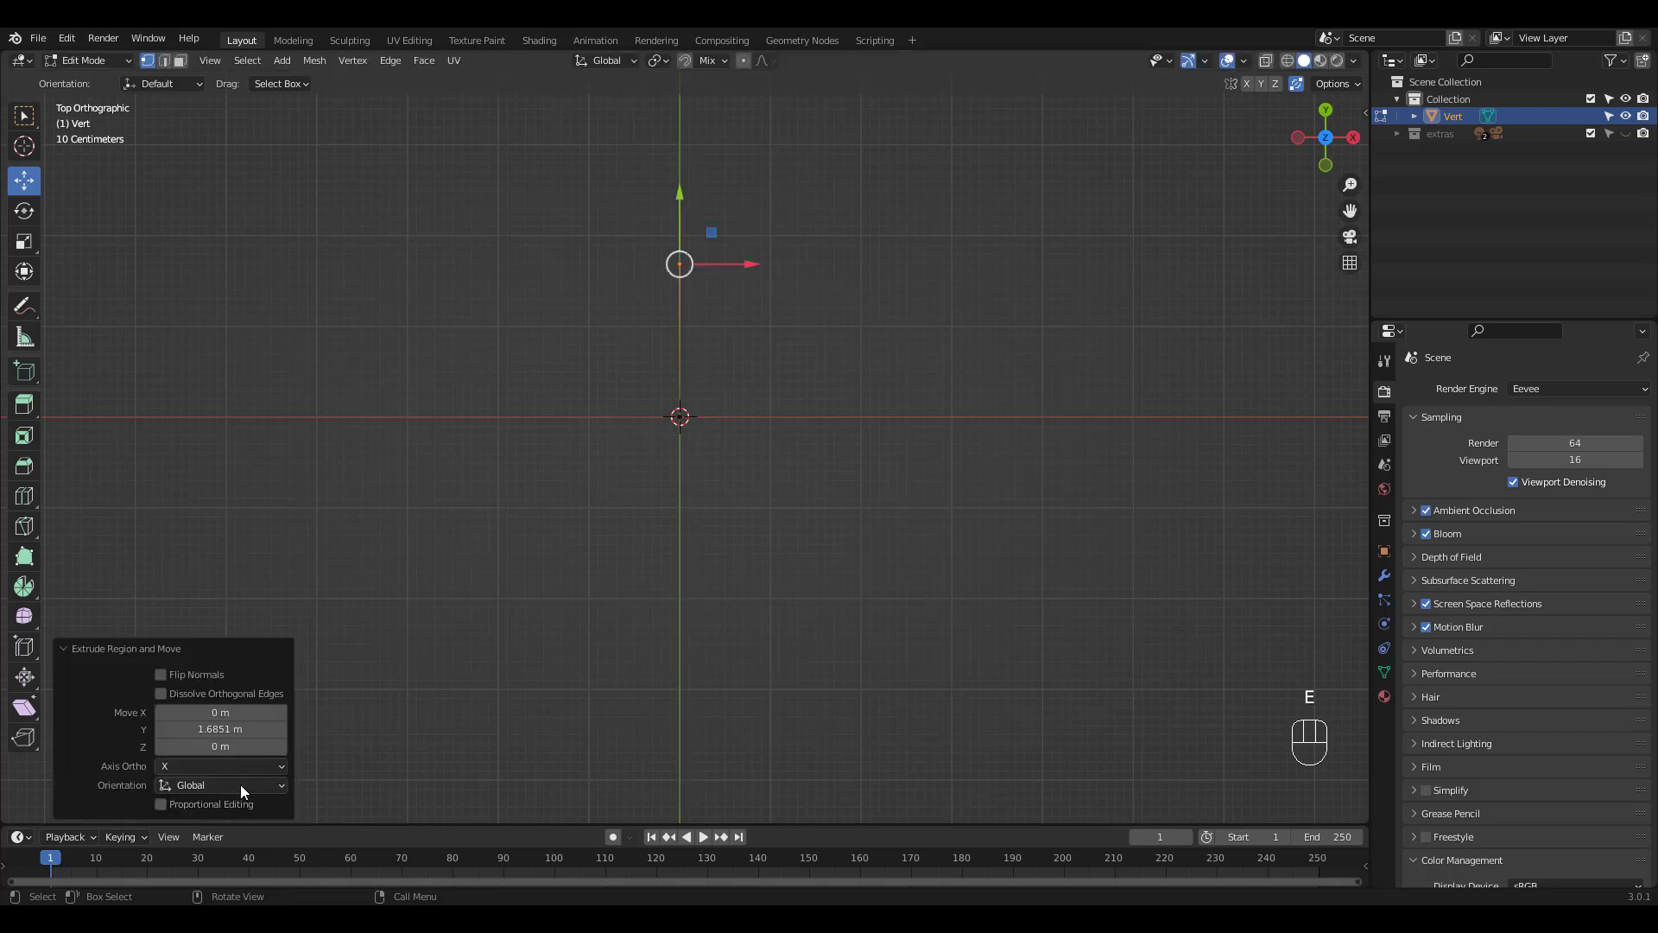
pyautogui.click(215, 729)
pyautogui.write('2')
pyautogui.press('Return')
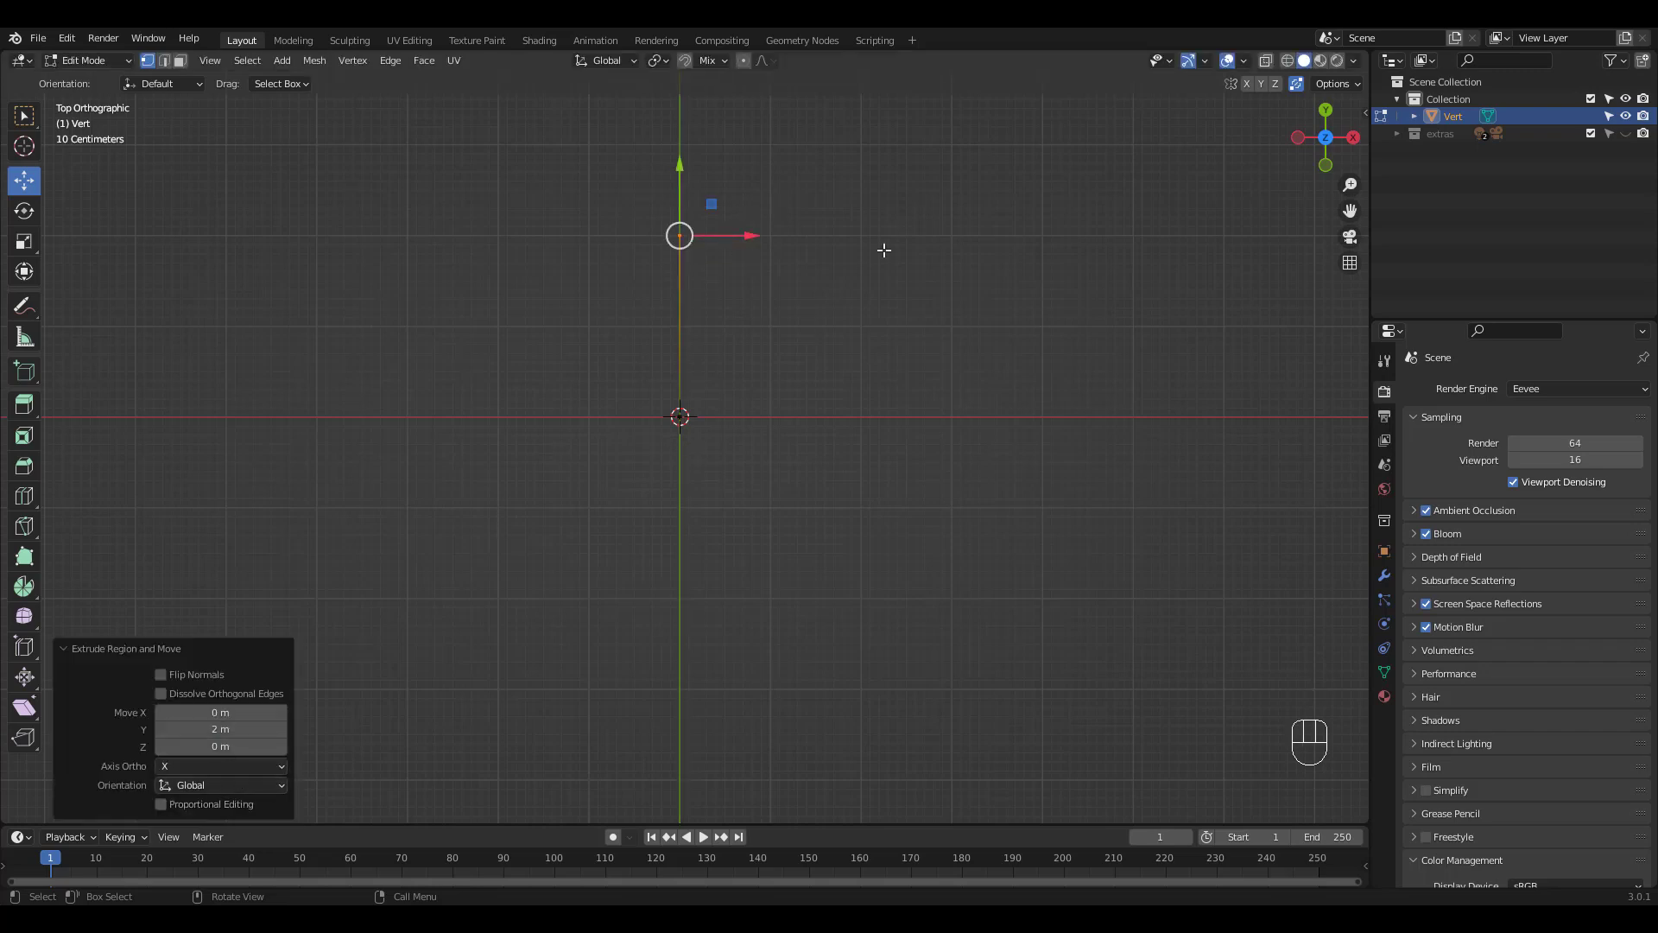
# Step: Rotate the edge -30° around Z and return to Object Mode
pyautogui.keyDown('ctrl'); pyautogui.moveTo(884, 250); pyautogui.dragTo(725, 274, button='middle'); pyautogui.keyUp('ctrl')
pyautogui.press('a')
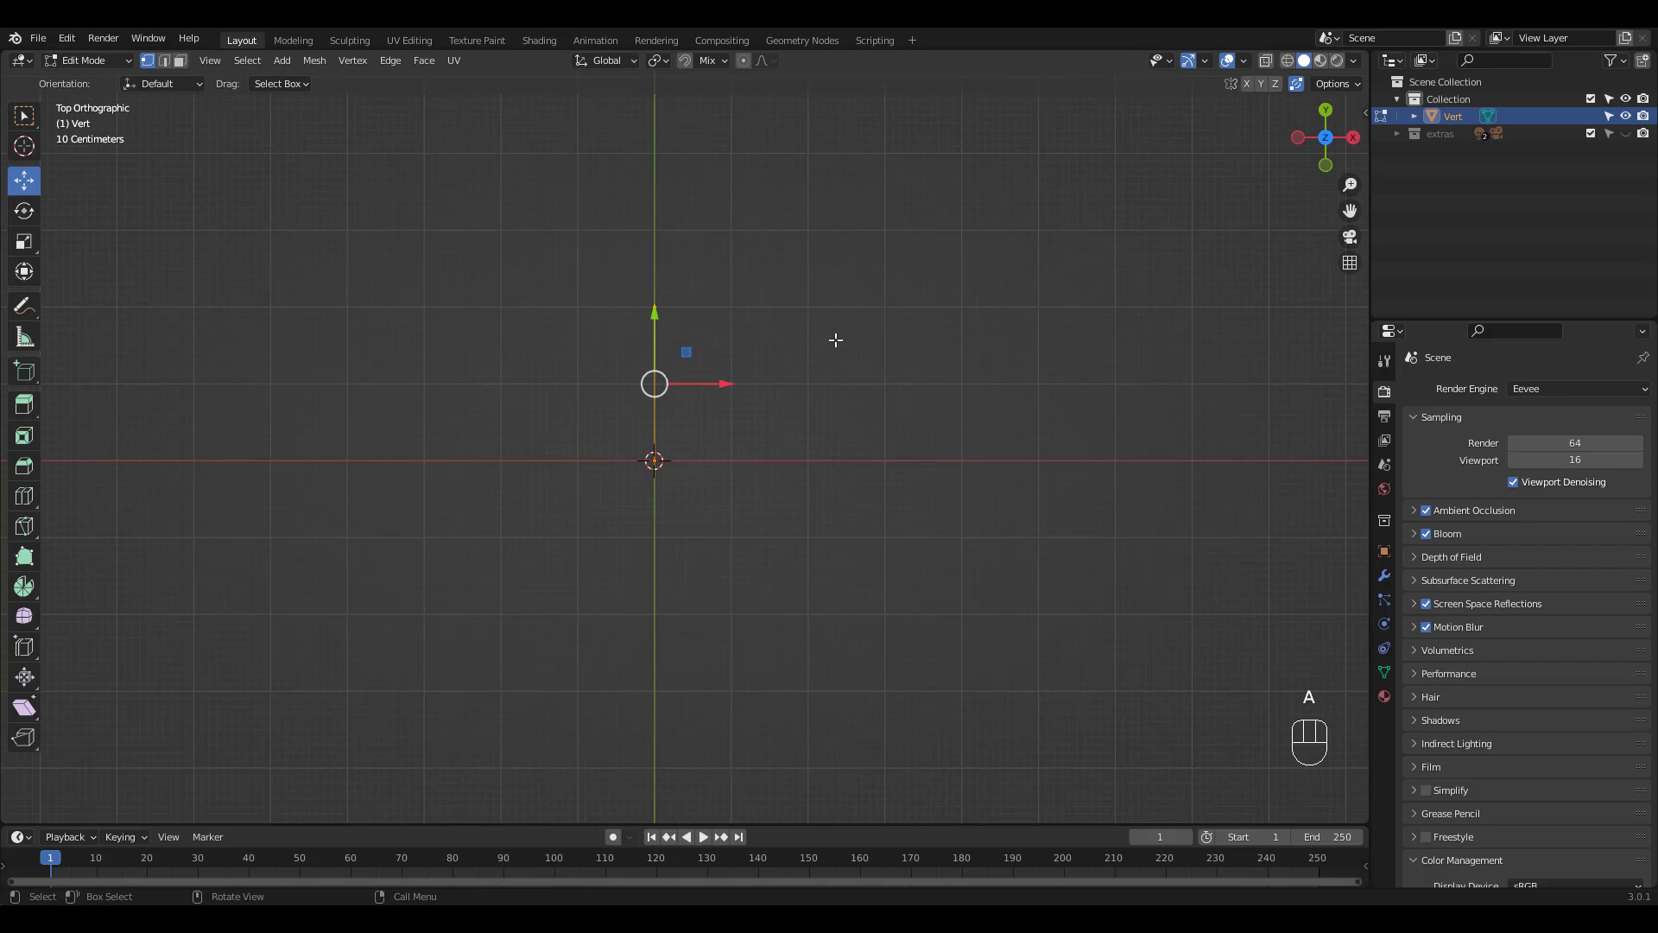
pyautogui.press('r')
pyautogui.moveTo(724, 360)
pyautogui.mouseDown()
pyautogui.moveTo(724, 346)
pyautogui.moveTo(725, 393)
pyautogui.mouseUp()
pyautogui.click(222, 747)
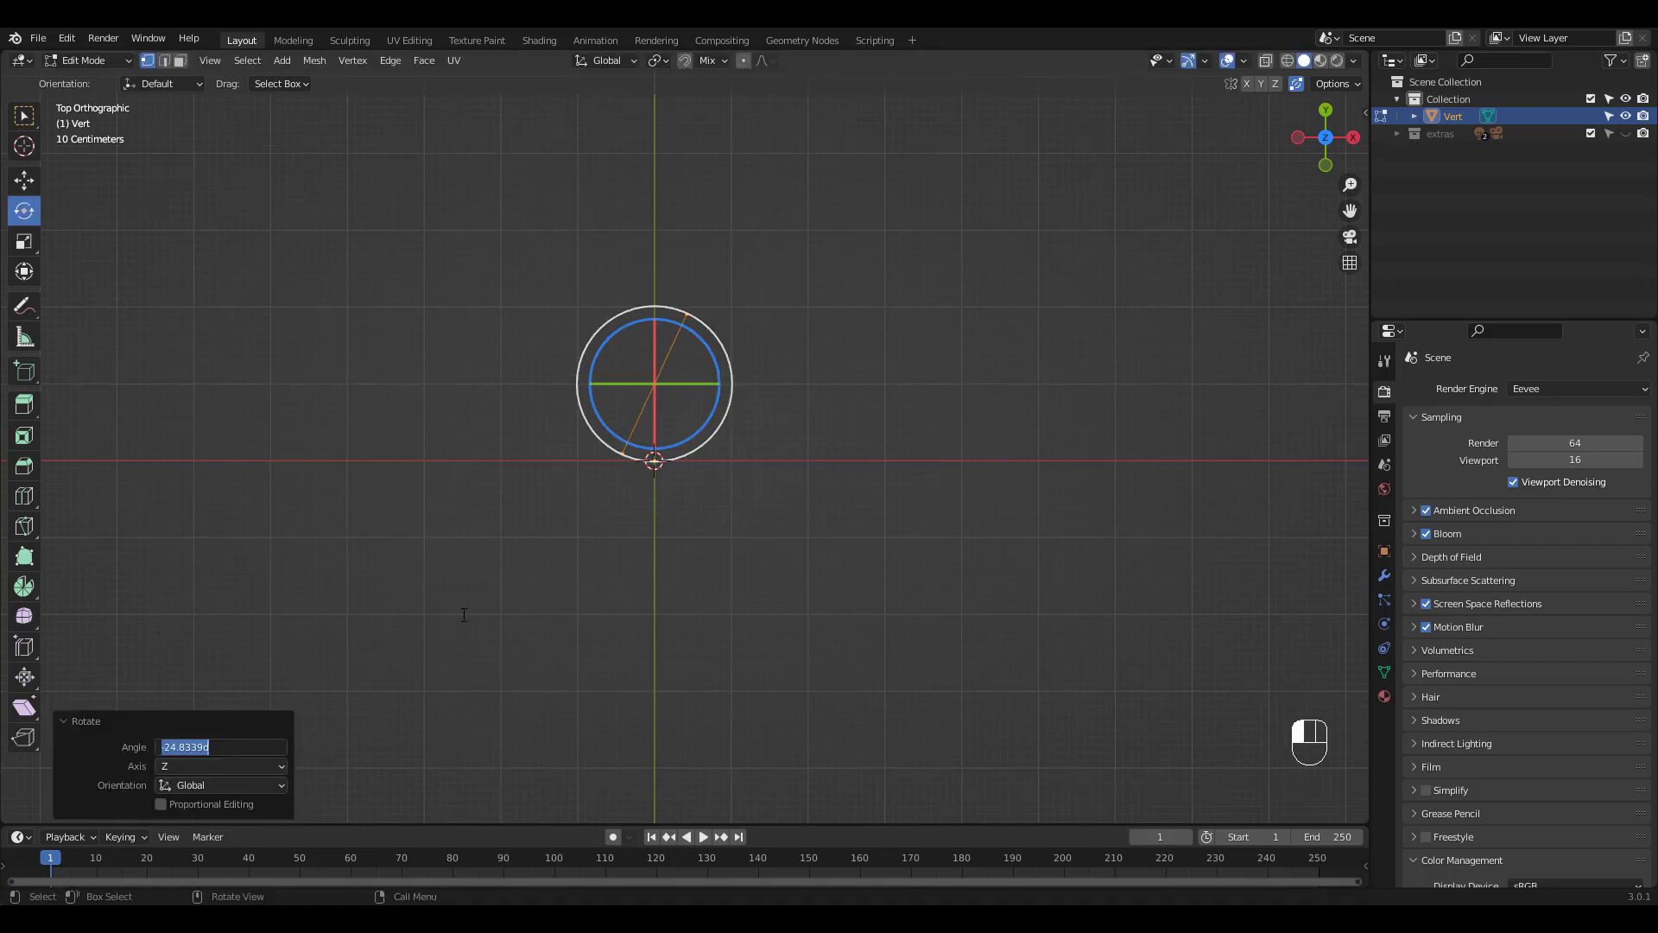
pyautogui.write('-30')
pyautogui.press('Return')
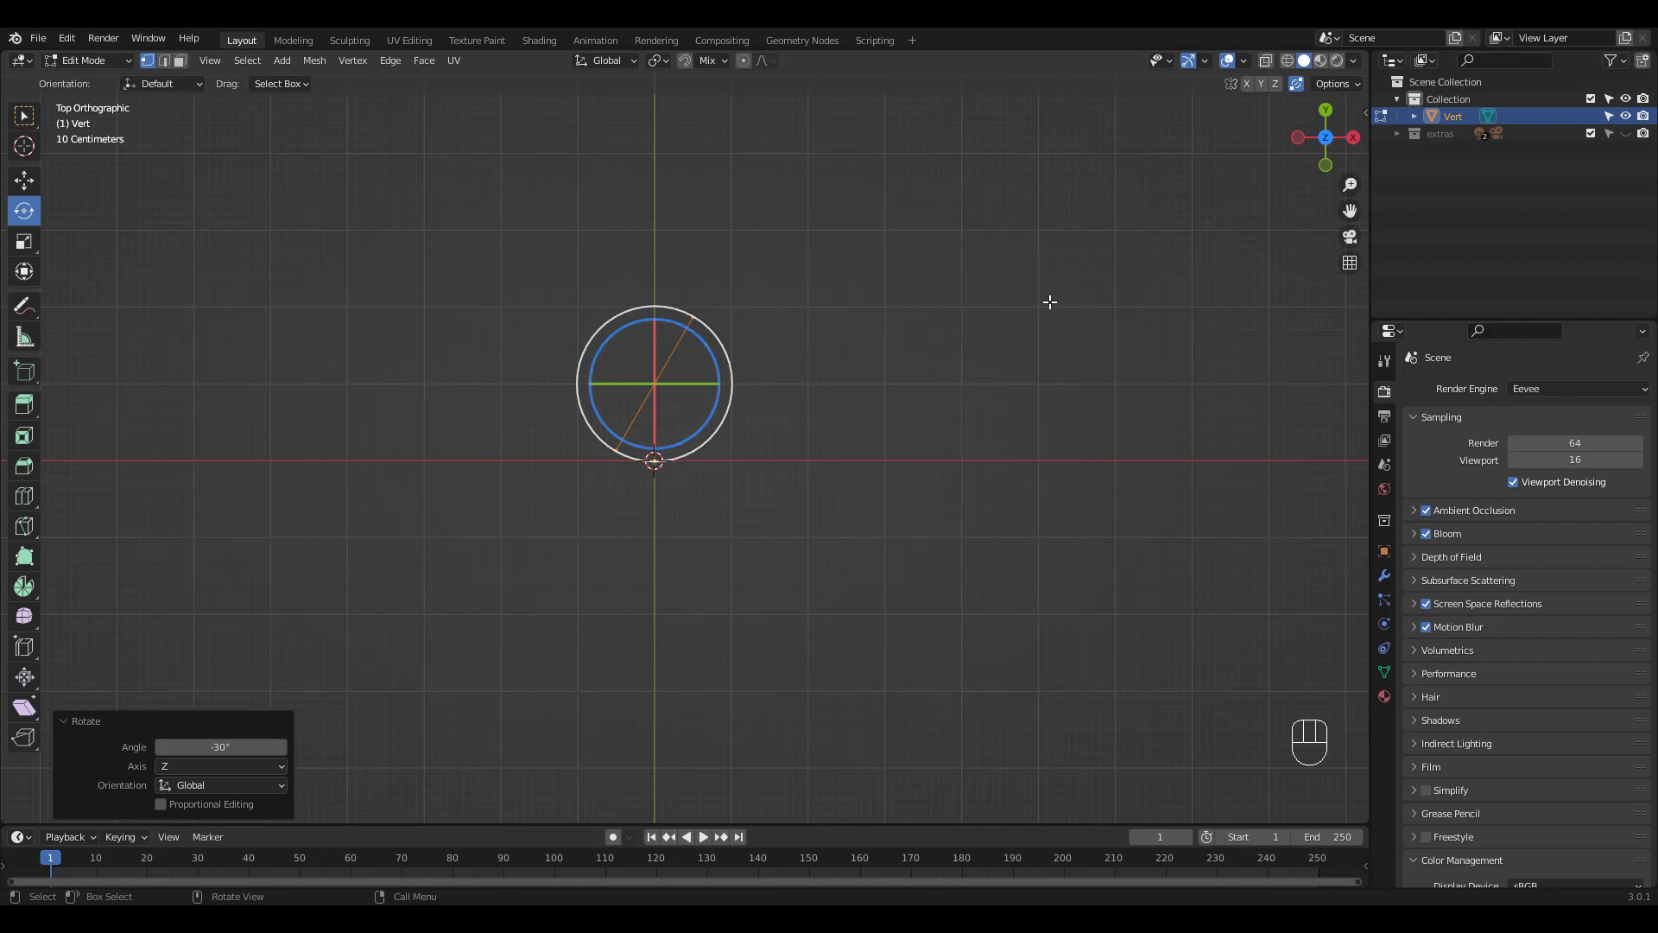
pyautogui.press('Tab')
# Step: Add an Array modifier with X offset factor 2 and a count of 8
pyautogui.click(1385, 575)
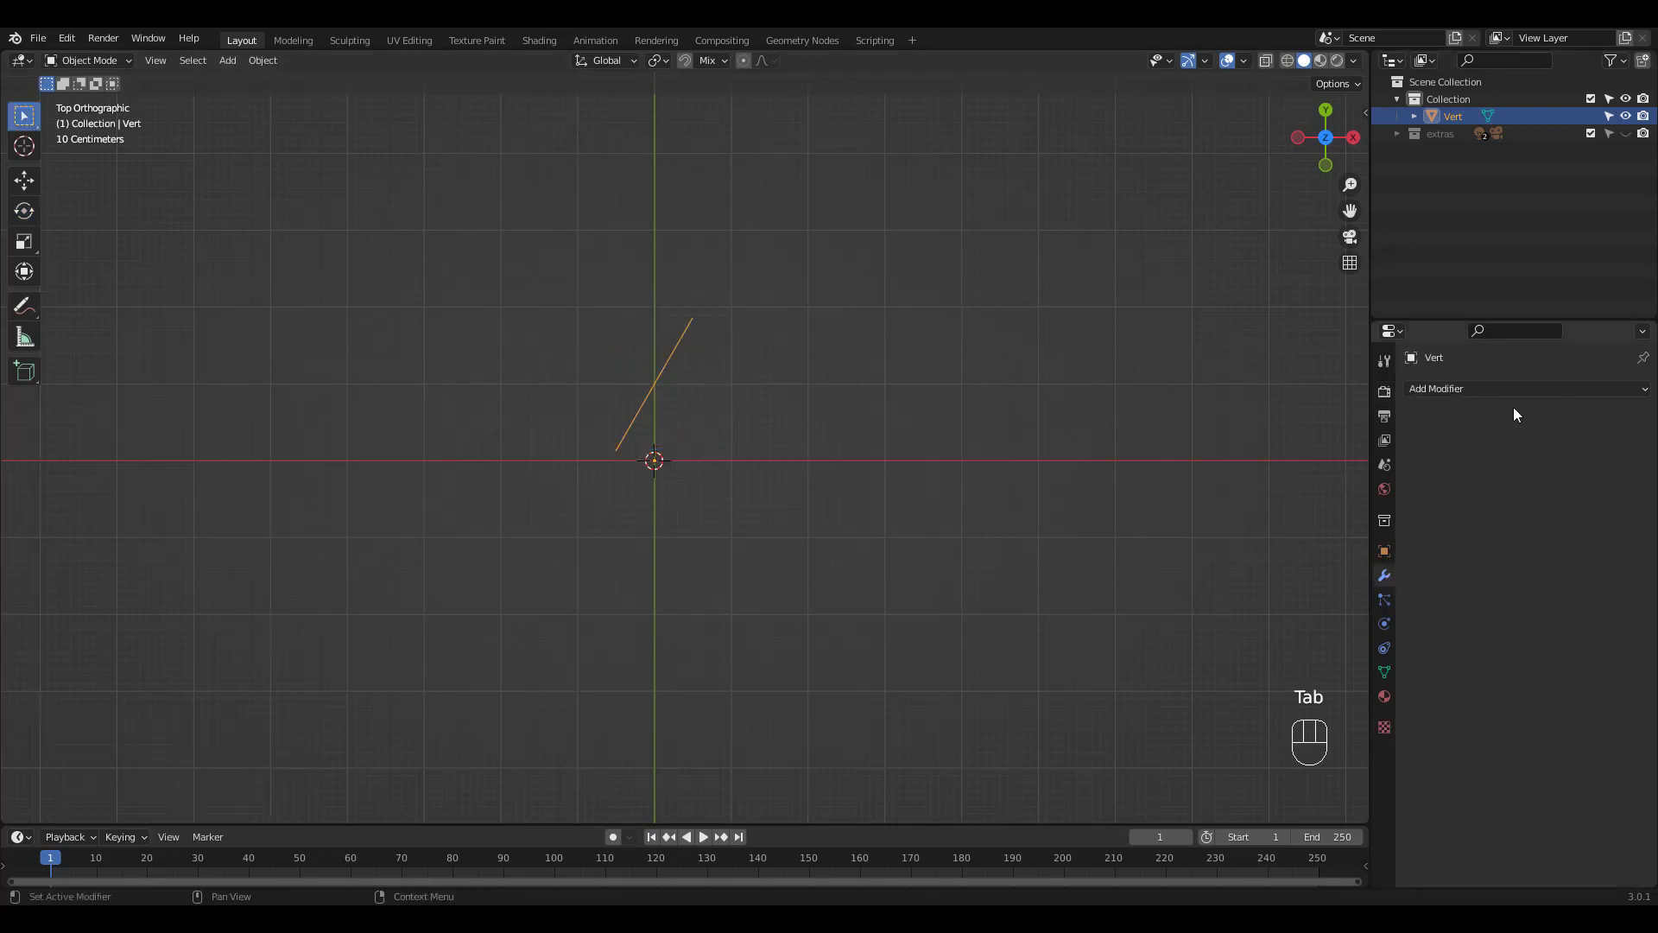
pyautogui.click(1468, 392)
pyautogui.click(1313, 437)
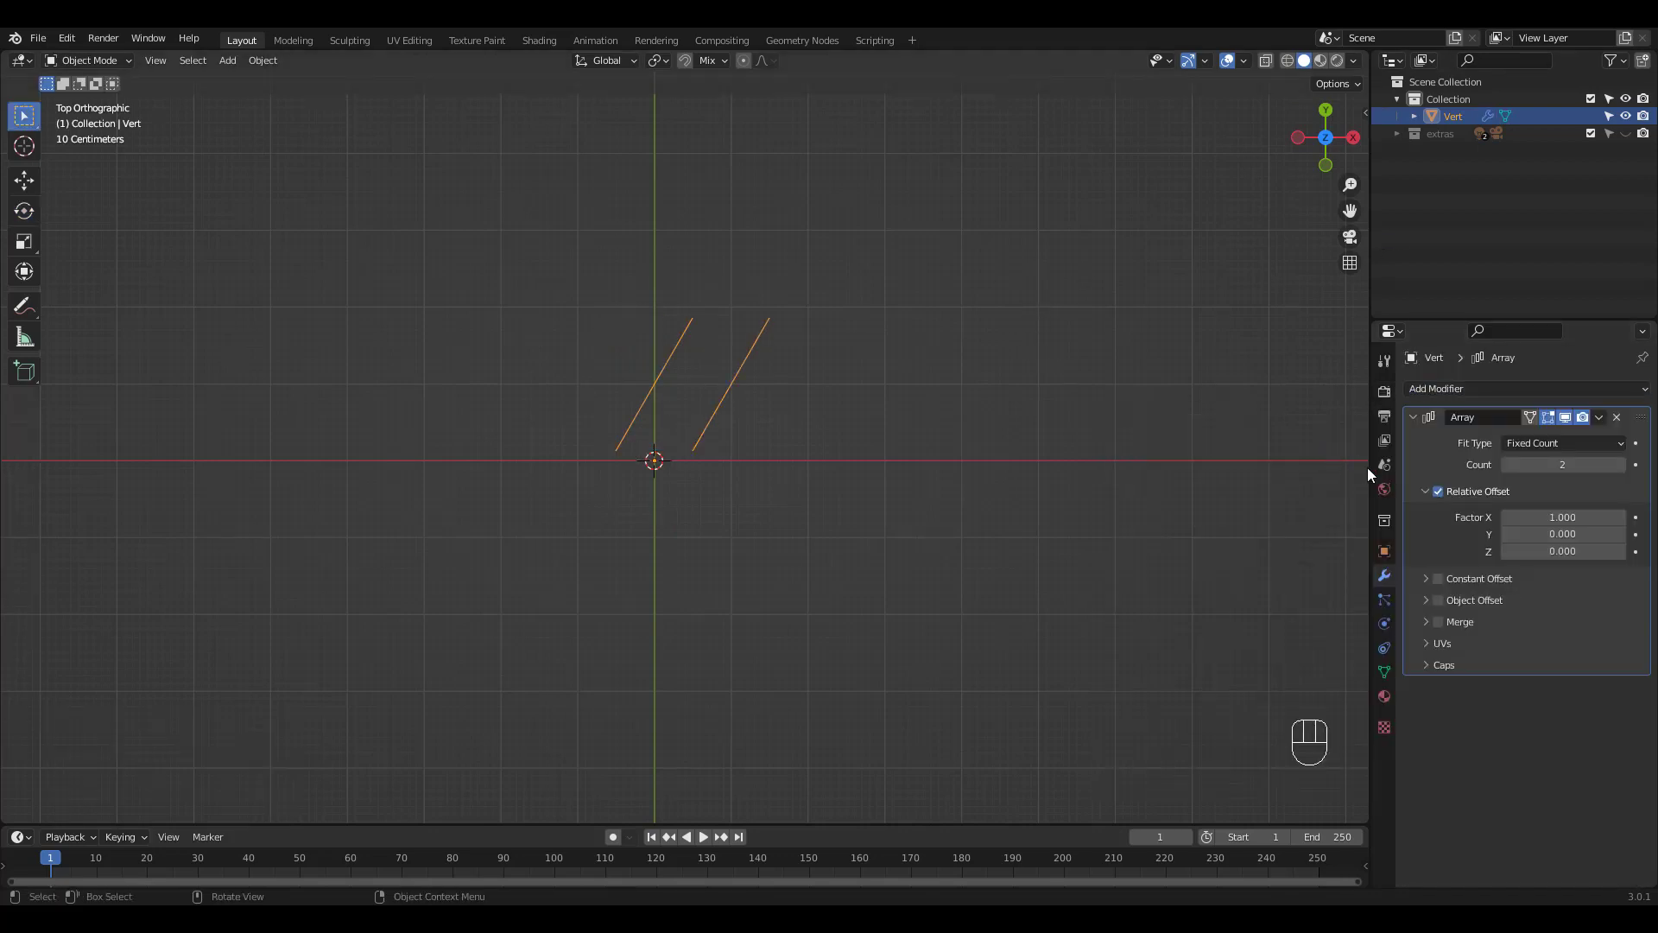
pyautogui.doubleClick(1564, 517)
pyautogui.write('2')
pyautogui.press('Return')
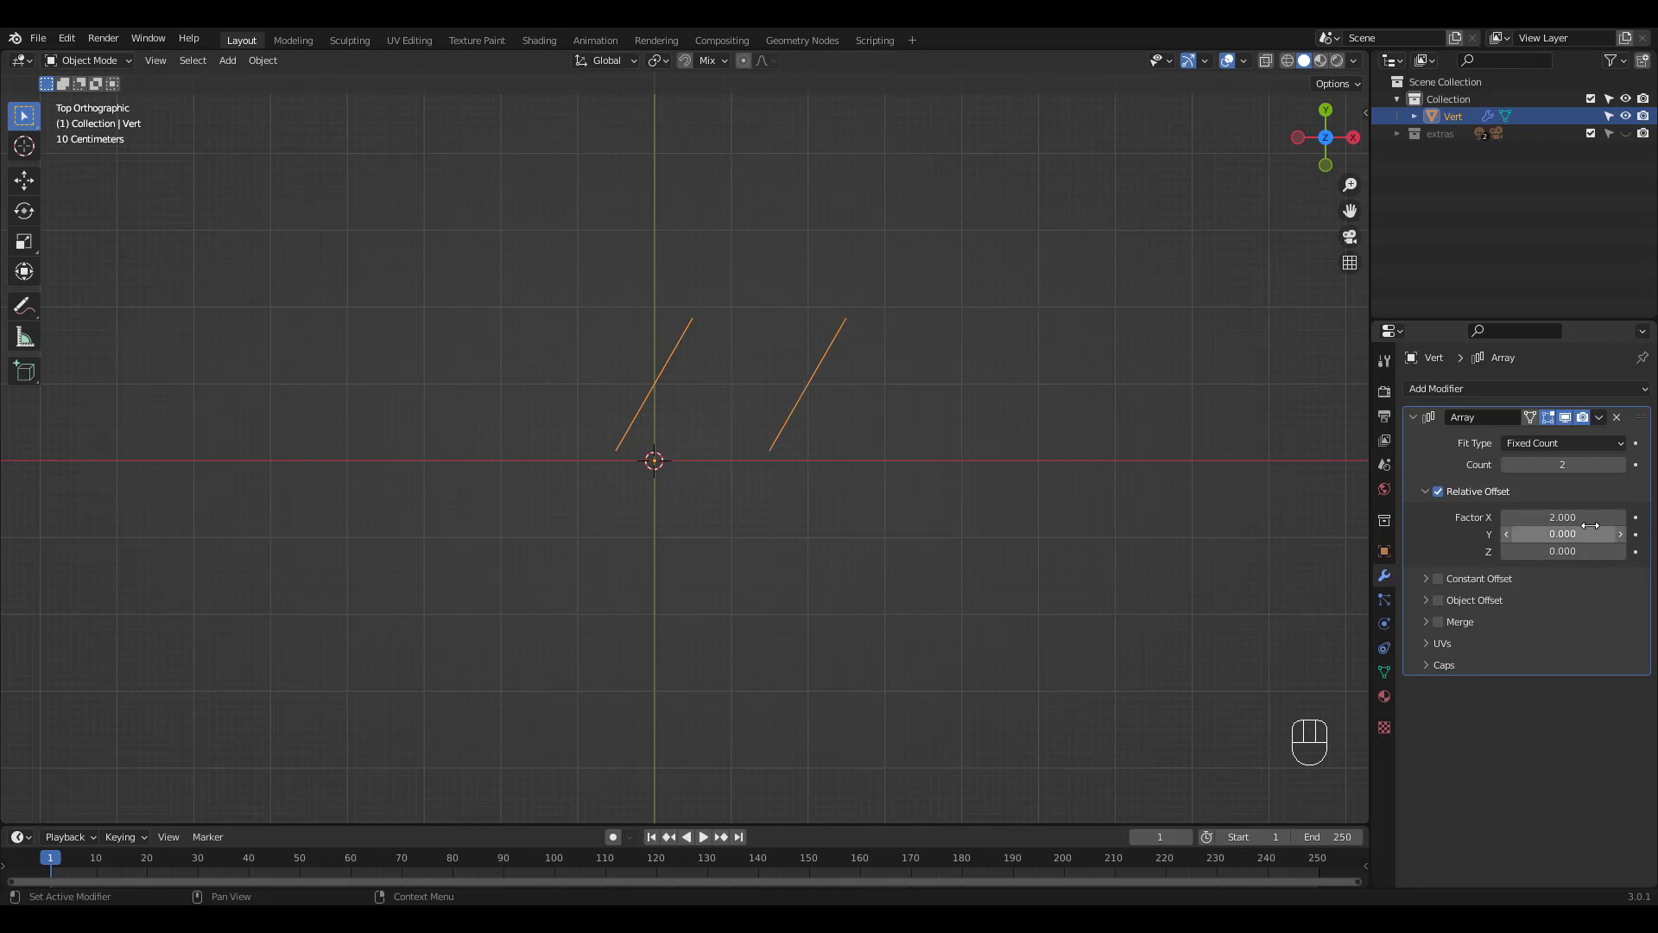
pyautogui.moveTo(1557, 470); pyautogui.dragTo(1612, 470)
pyautogui.keyDown('shift'); pyautogui.moveTo(1012, 429); pyautogui.dragTo(639, 467, button='middle'); pyautogui.keyUp('shift')
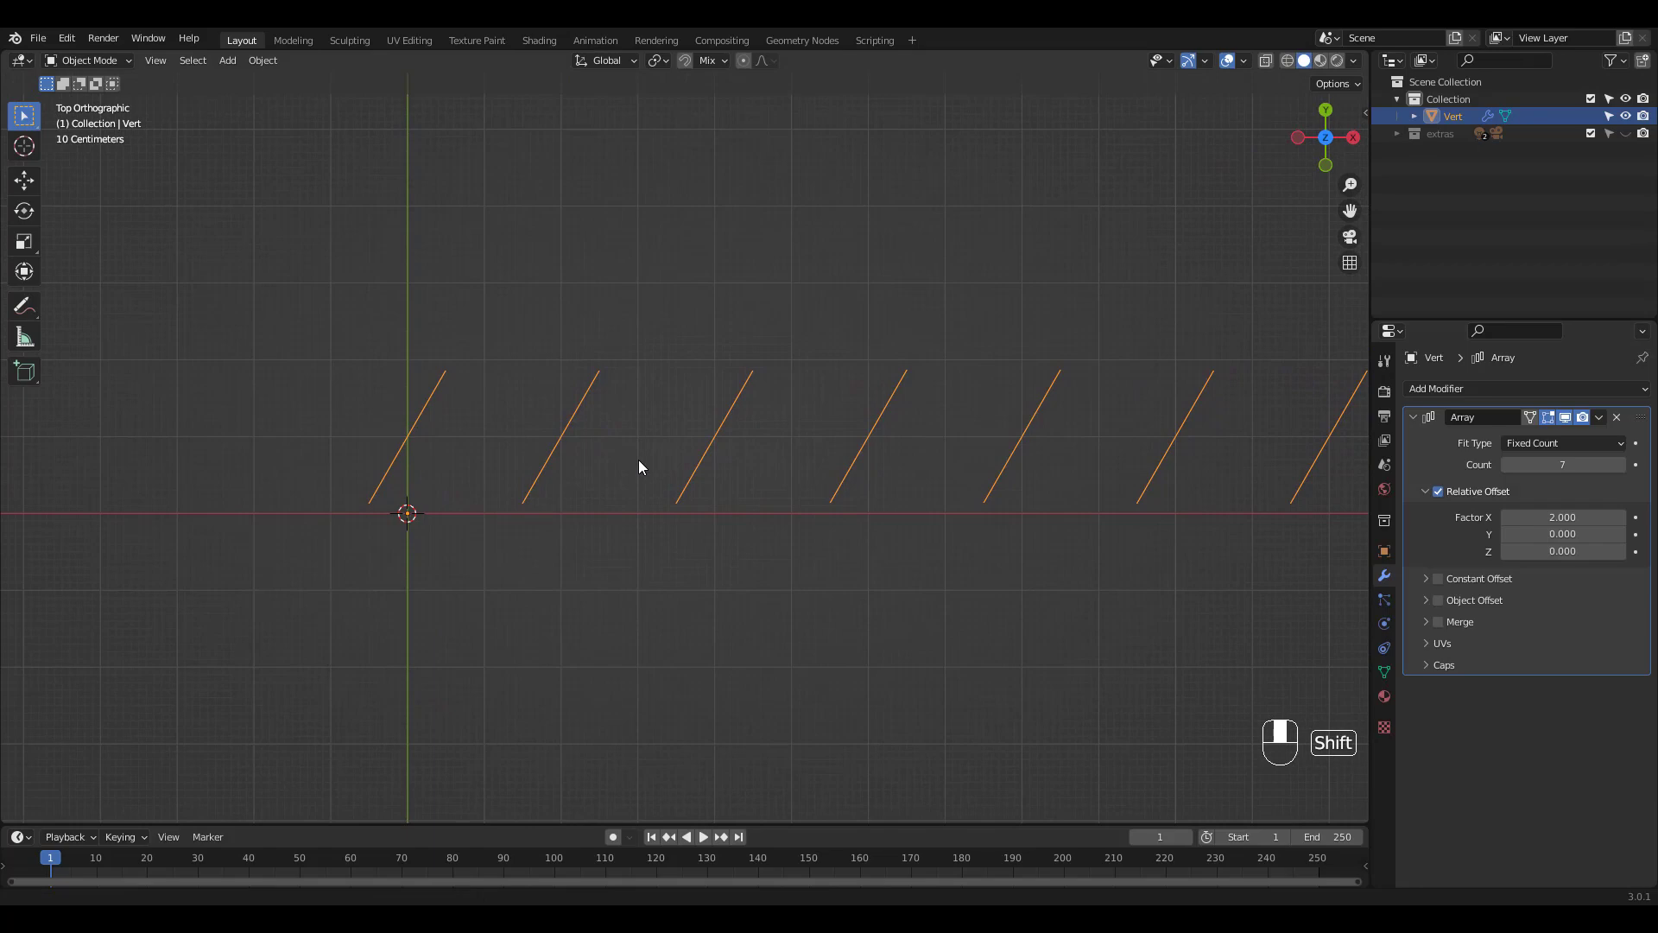
pyautogui.click(1573, 466)
pyautogui.press('Return')
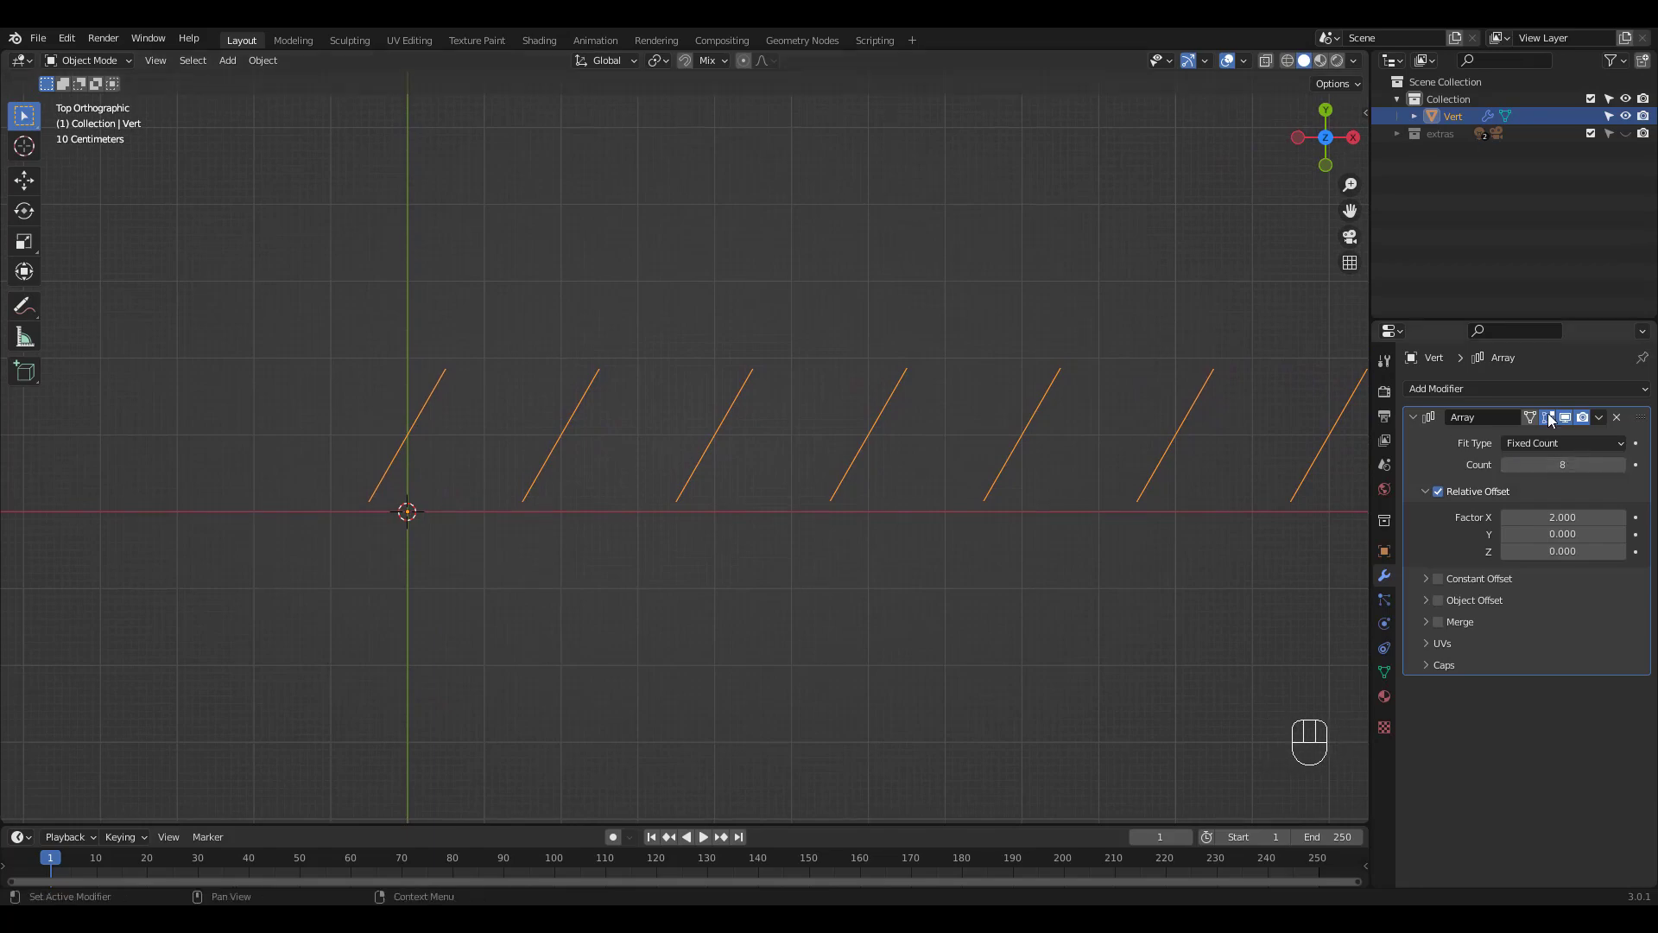
# Step: Add a second Array modifier with X factor 0, Y factor 2 and count 4
pyautogui.click(1442, 390)
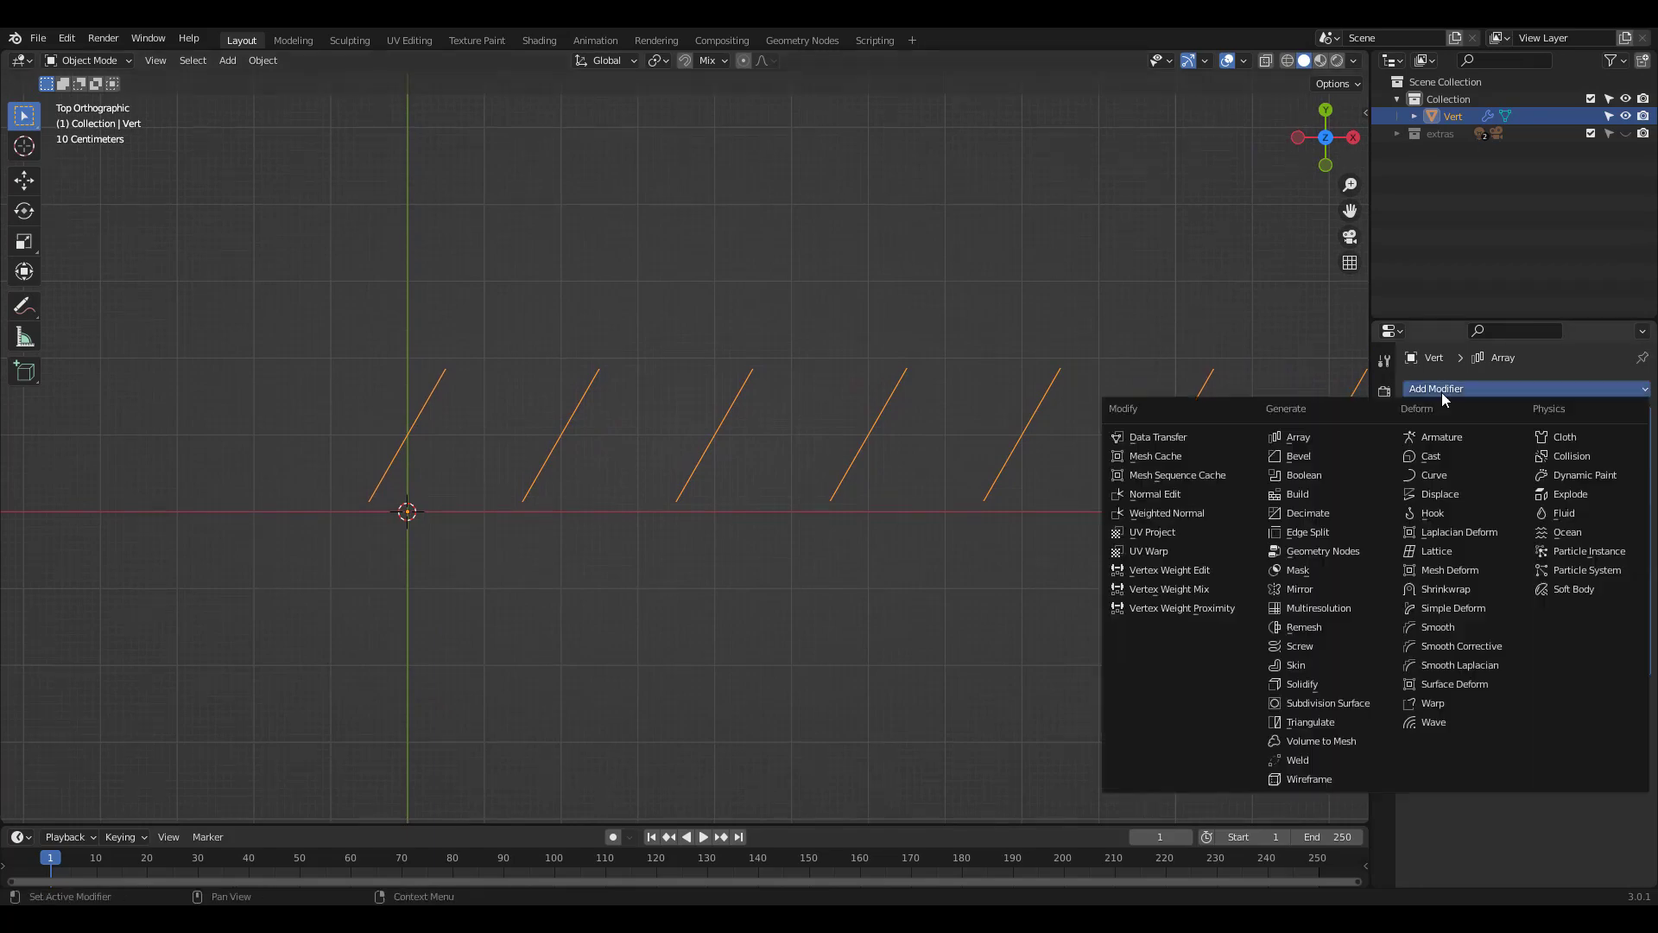
pyautogui.click(1318, 437)
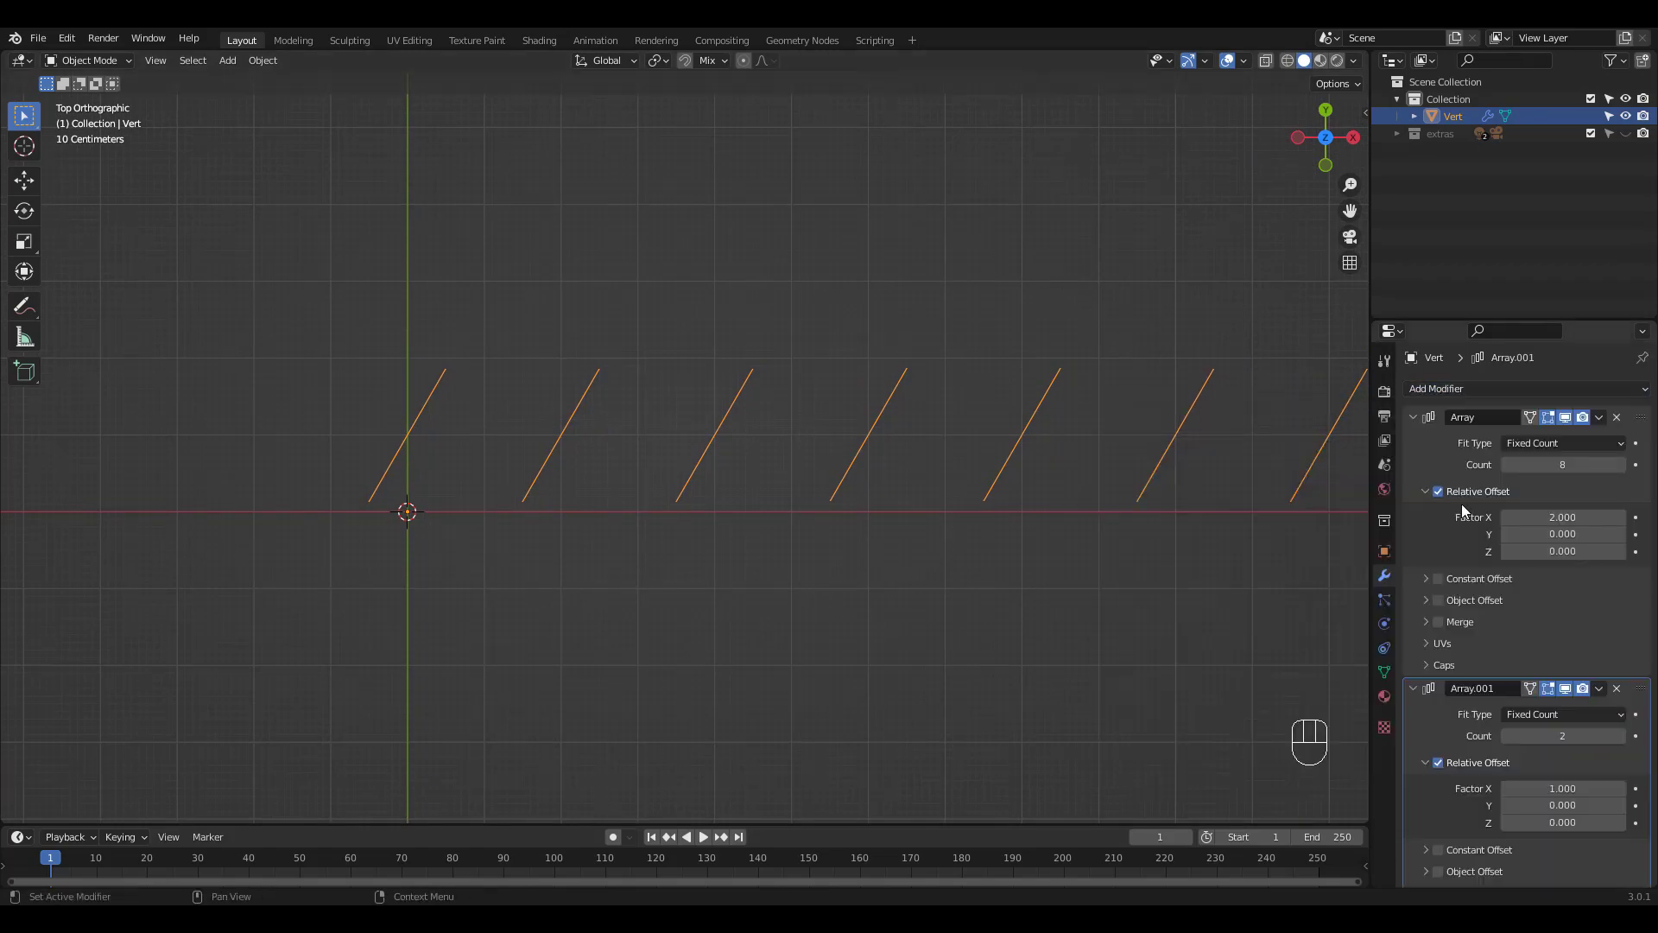
pyautogui.click(1414, 418)
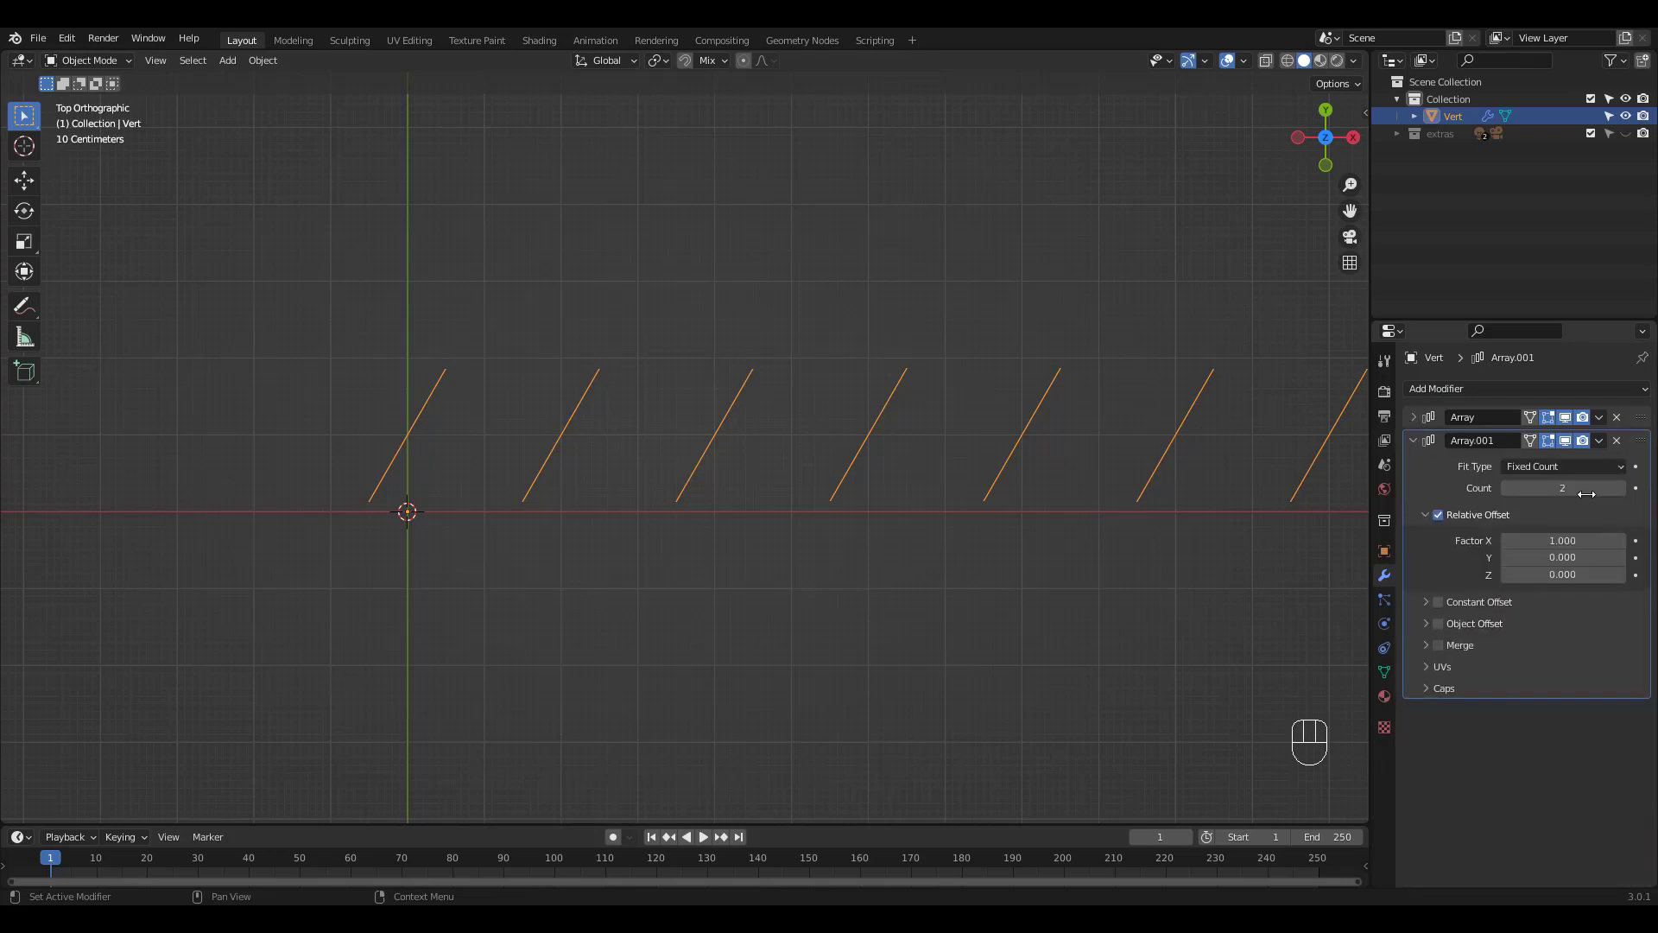
pyautogui.click(1560, 544)
pyautogui.press('Tab')
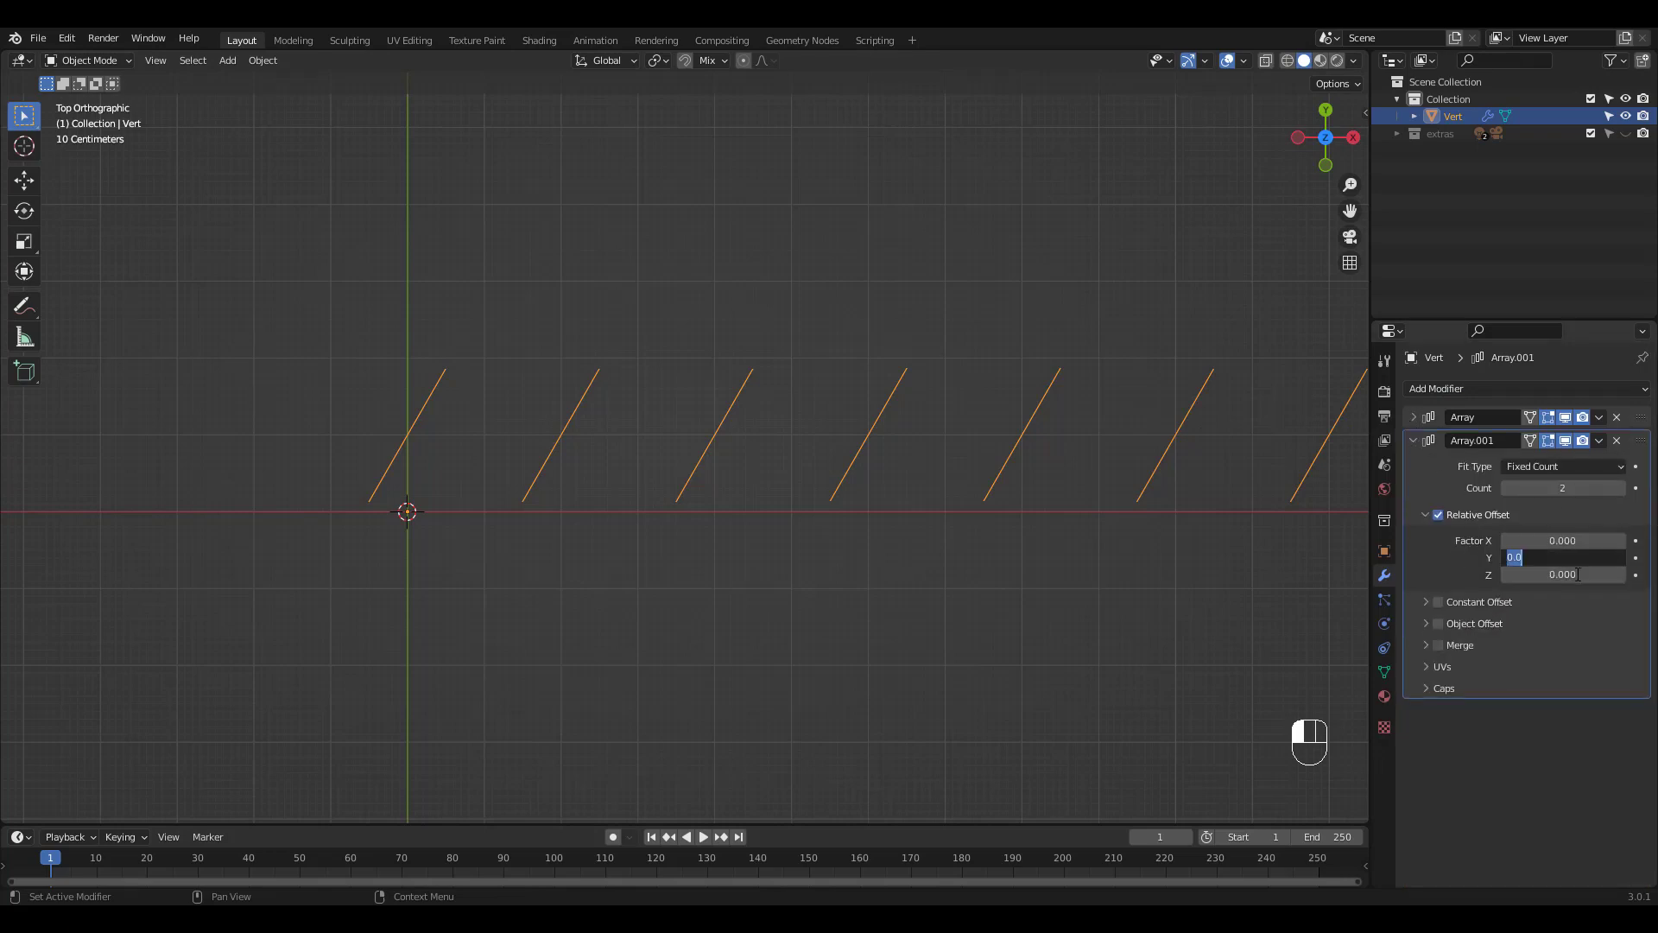
pyautogui.write('2')
pyautogui.press('Return')
pyautogui.scroll(-4, 1044, 392)
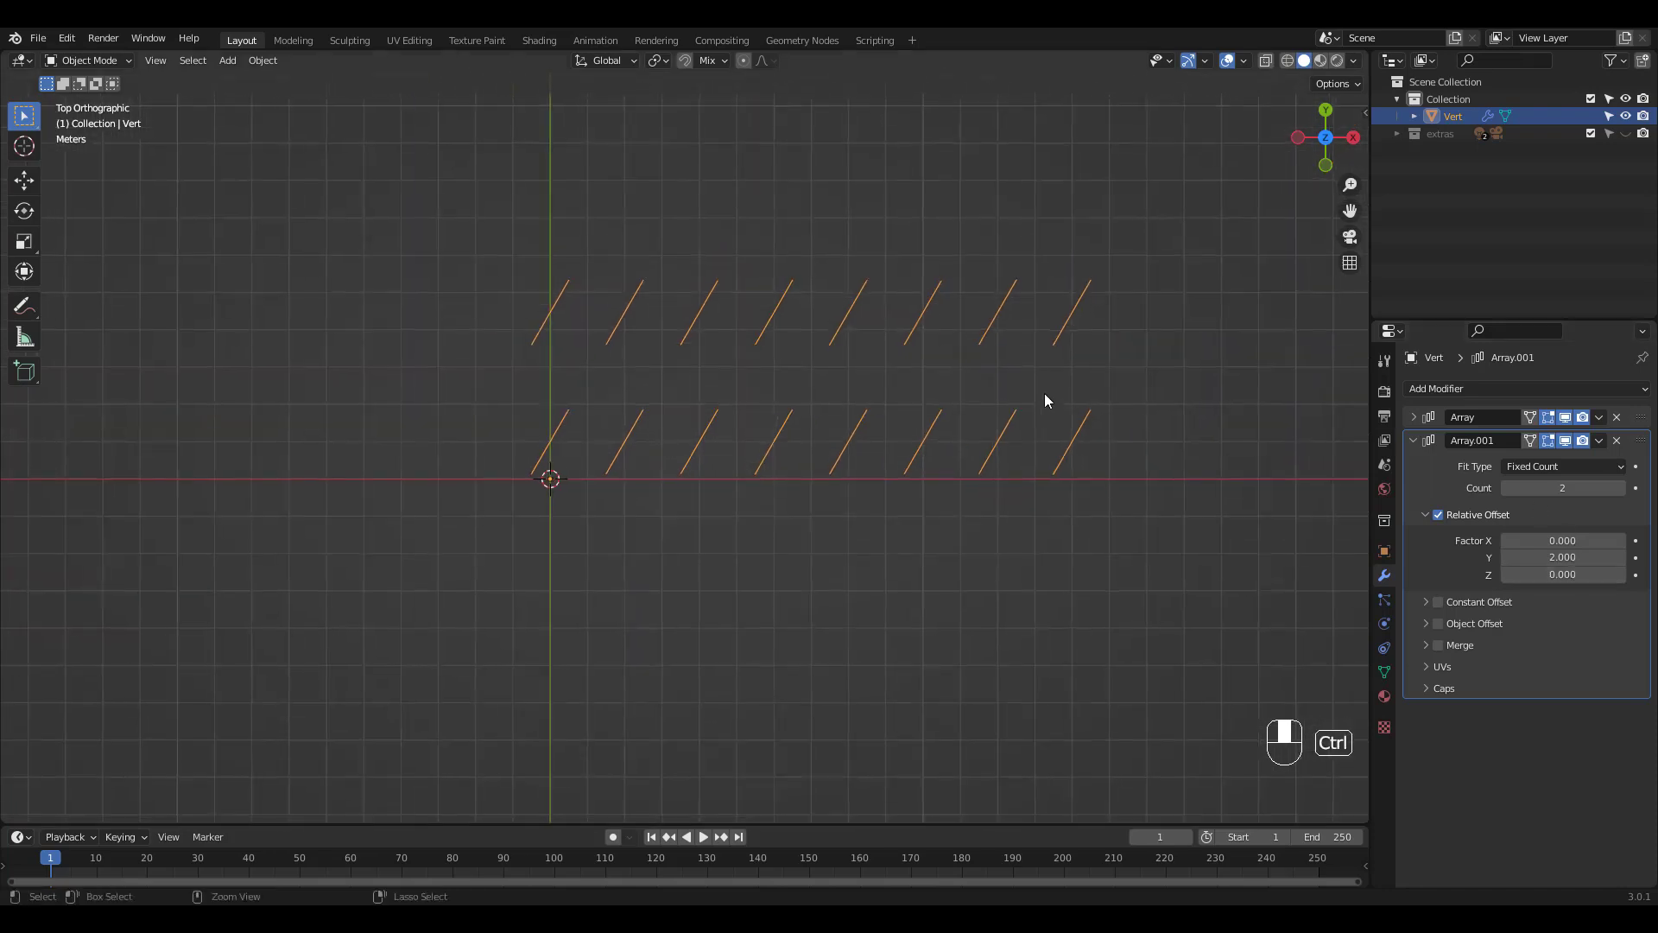
pyautogui.keyDown('ctrl'); pyautogui.scroll(-2, 1076, 351); pyautogui.keyUp('ctrl')
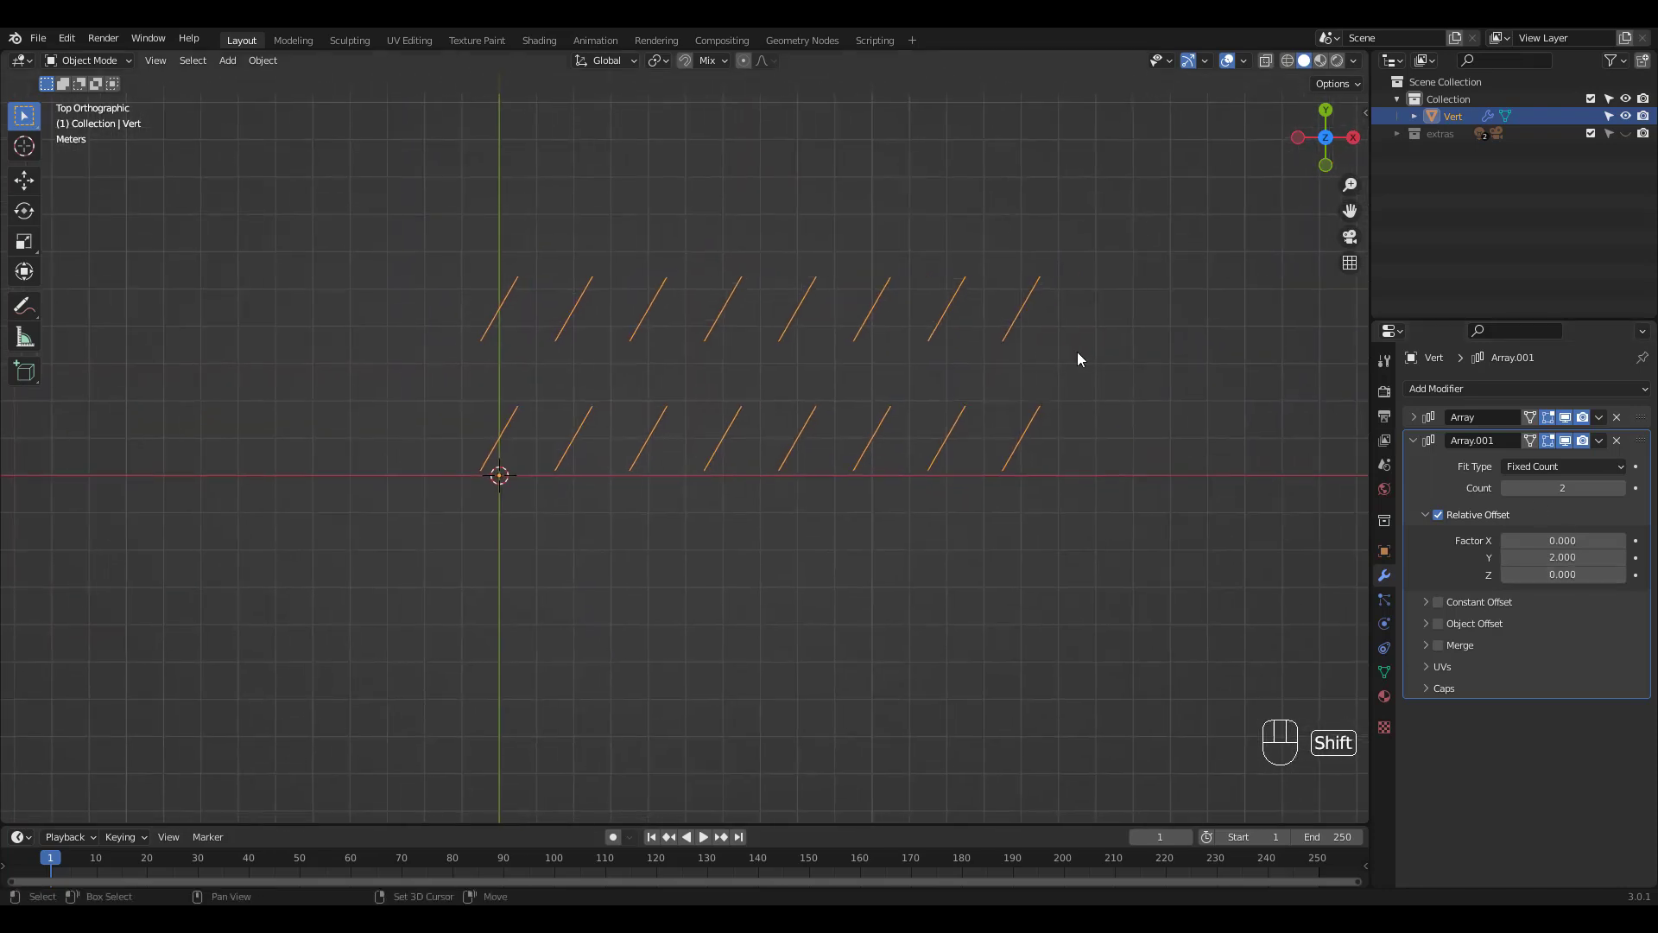
pyautogui.click(1620, 488)
pyautogui.click(1620, 488)
pyautogui.keyDown('shift'); pyautogui.scroll(3, 1095, 447); pyautogui.keyUp('shift')
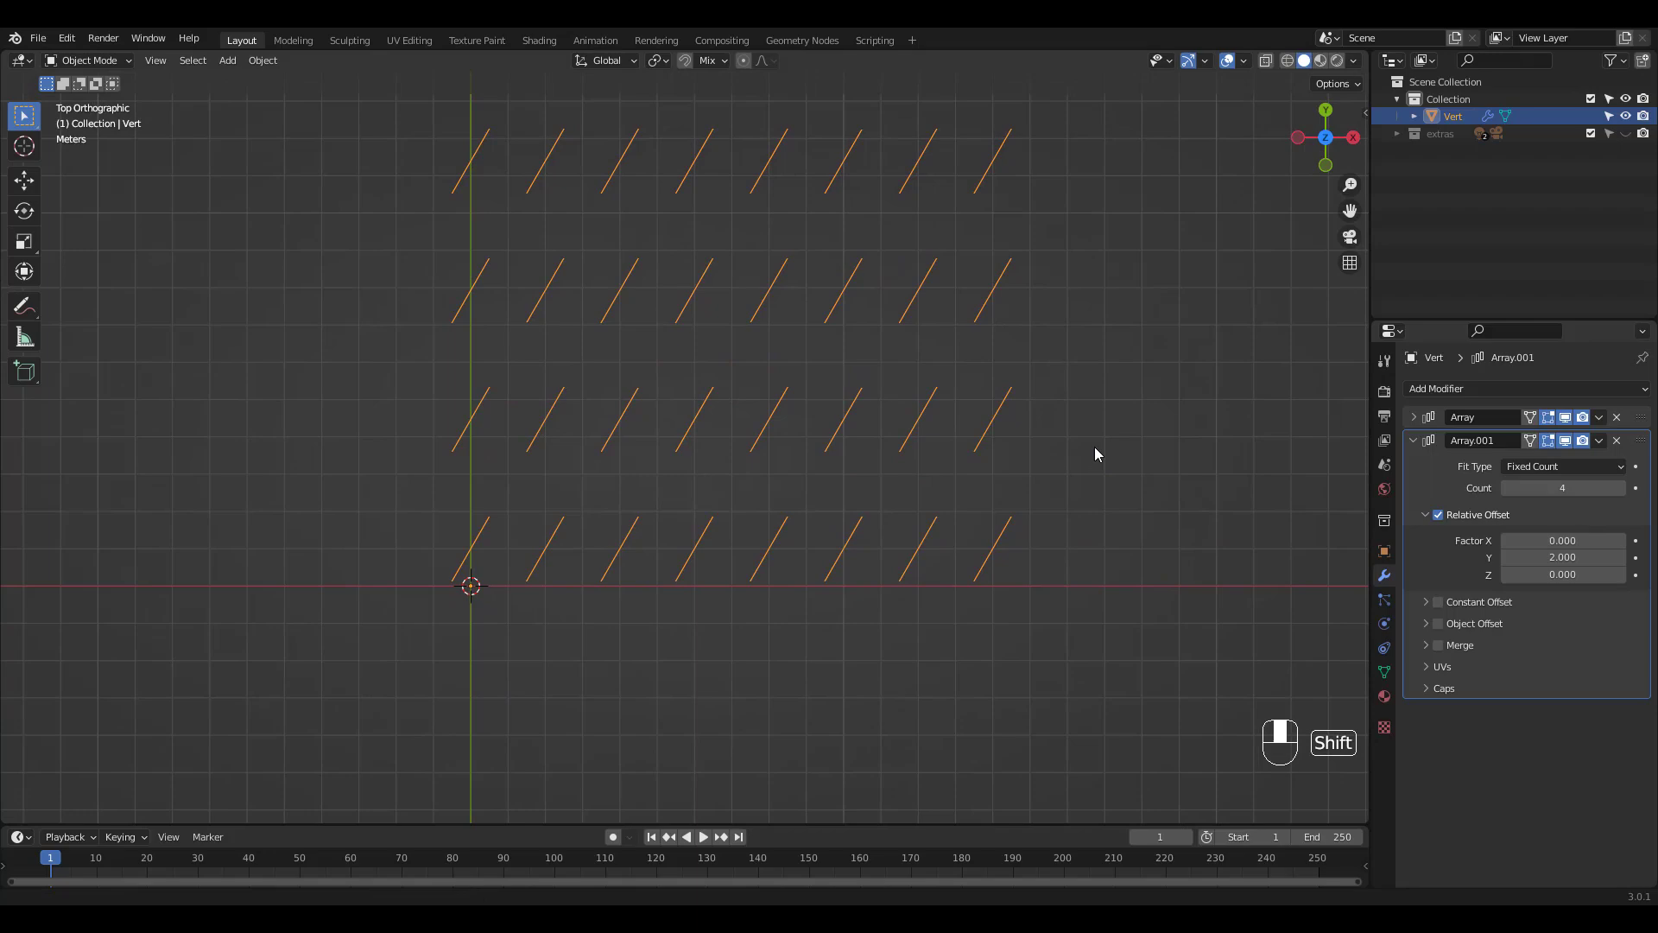
pyautogui.keyDown('ctrl'); pyautogui.scroll(-1, 1105, 429); pyautogui.keyUp('ctrl')
pyautogui.keyDown('shift'); pyautogui.scroll(2, 1106, 430); pyautogui.keyUp('shift')
pyautogui.scroll(2, 1110, 400)
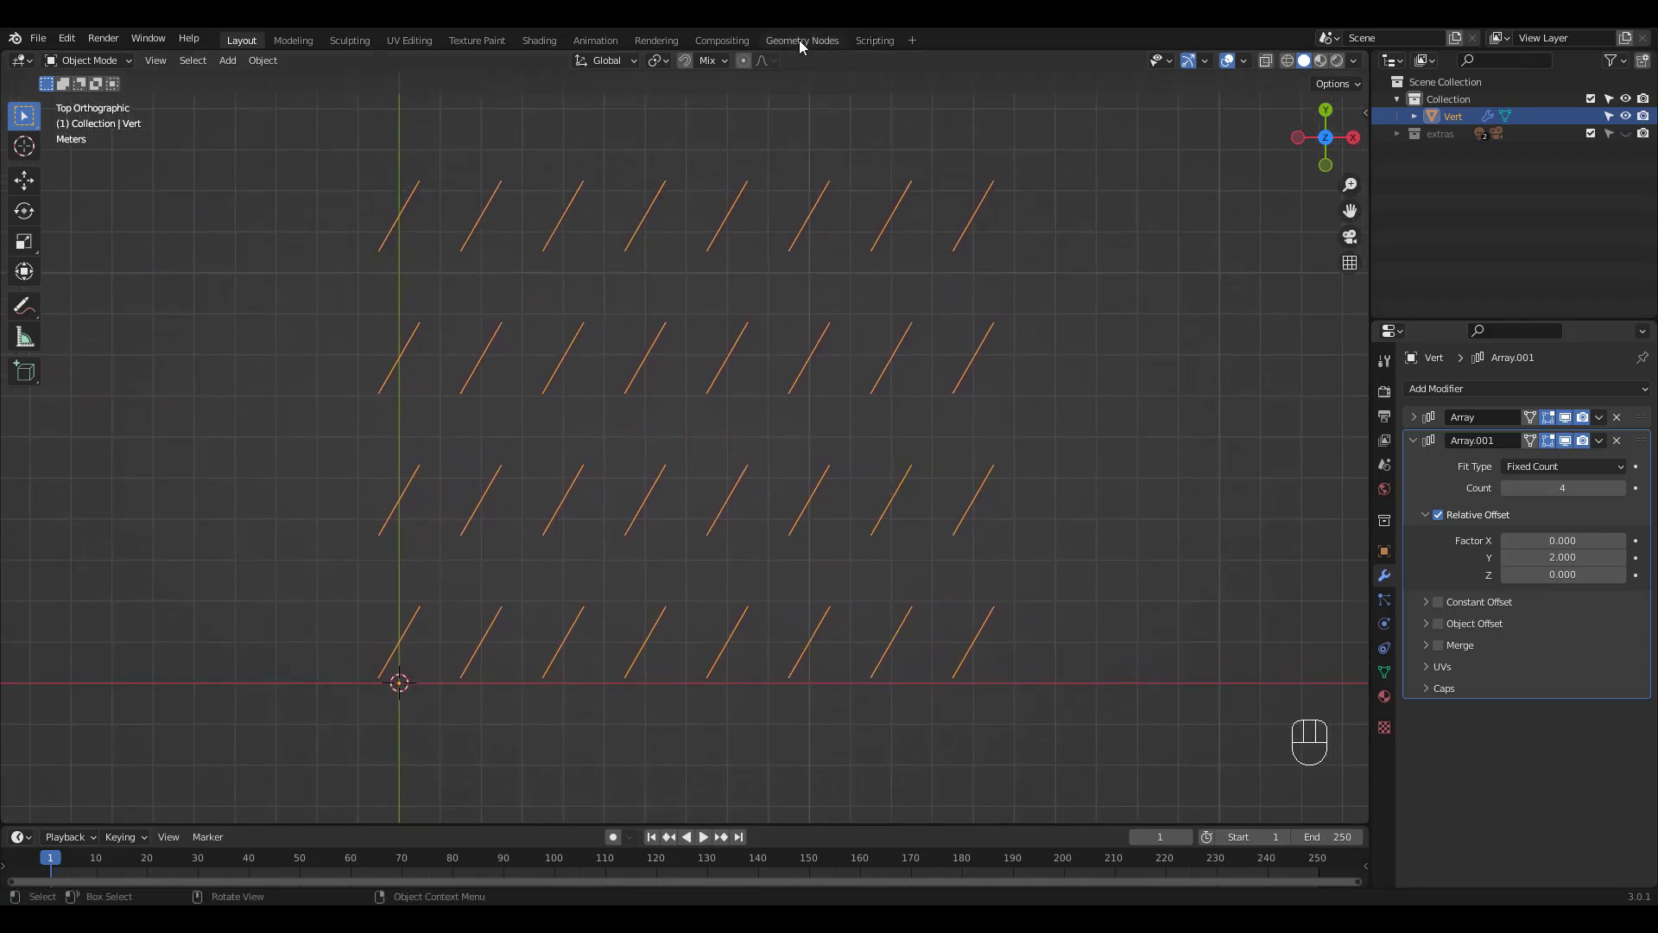
pyautogui.keyDown('ctrl'); pyautogui.scroll(-2, 1077, 333); pyautogui.keyUp('ctrl')
# Step: Add a six-sided cylinder and move it about 3.49 m along -Y below the edge grid
pyautogui.scroll(-2, 1051, 296)
pyautogui.hotkey('shift', 'a')
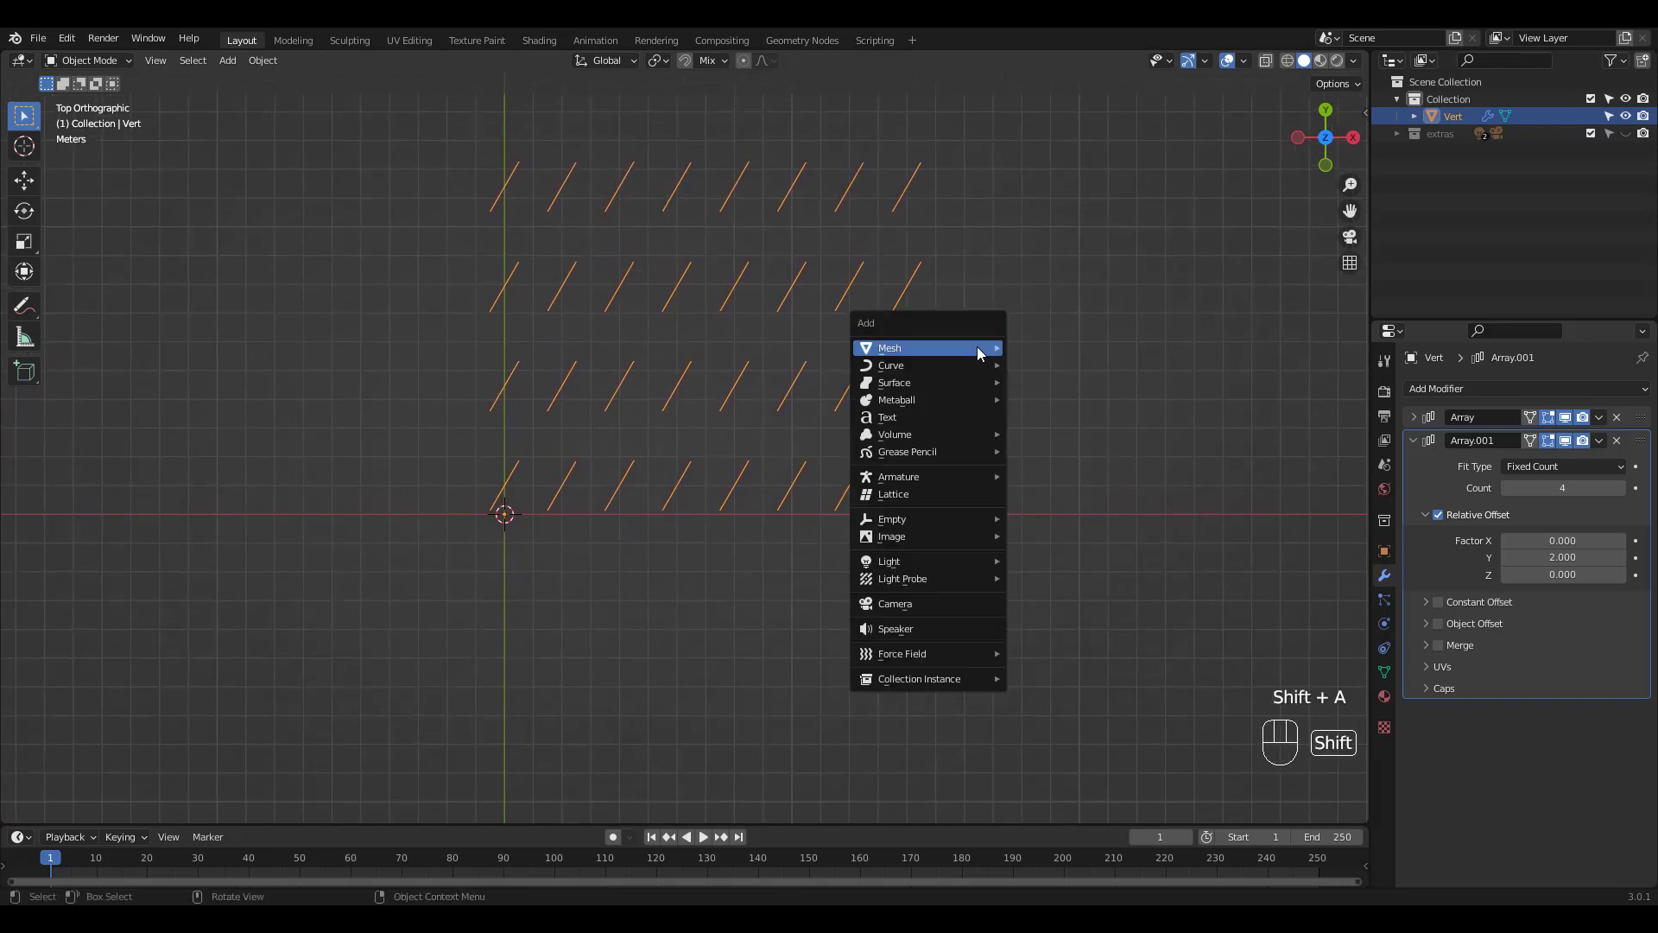
pyautogui.moveTo(982, 351)
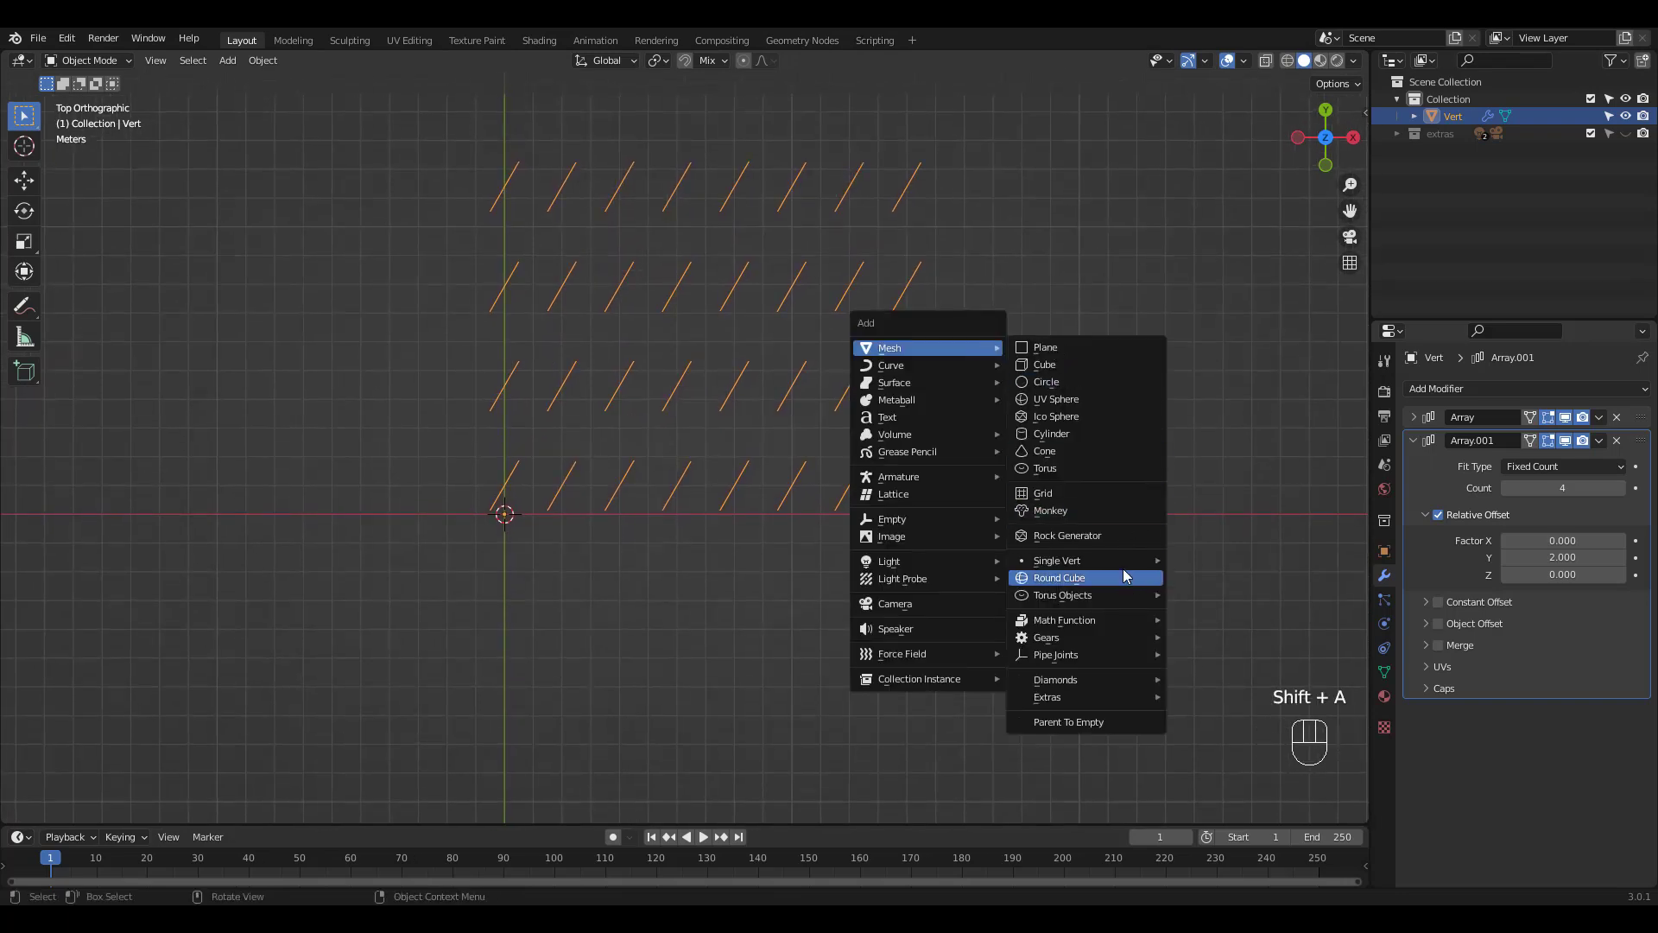
pyautogui.click(1107, 436)
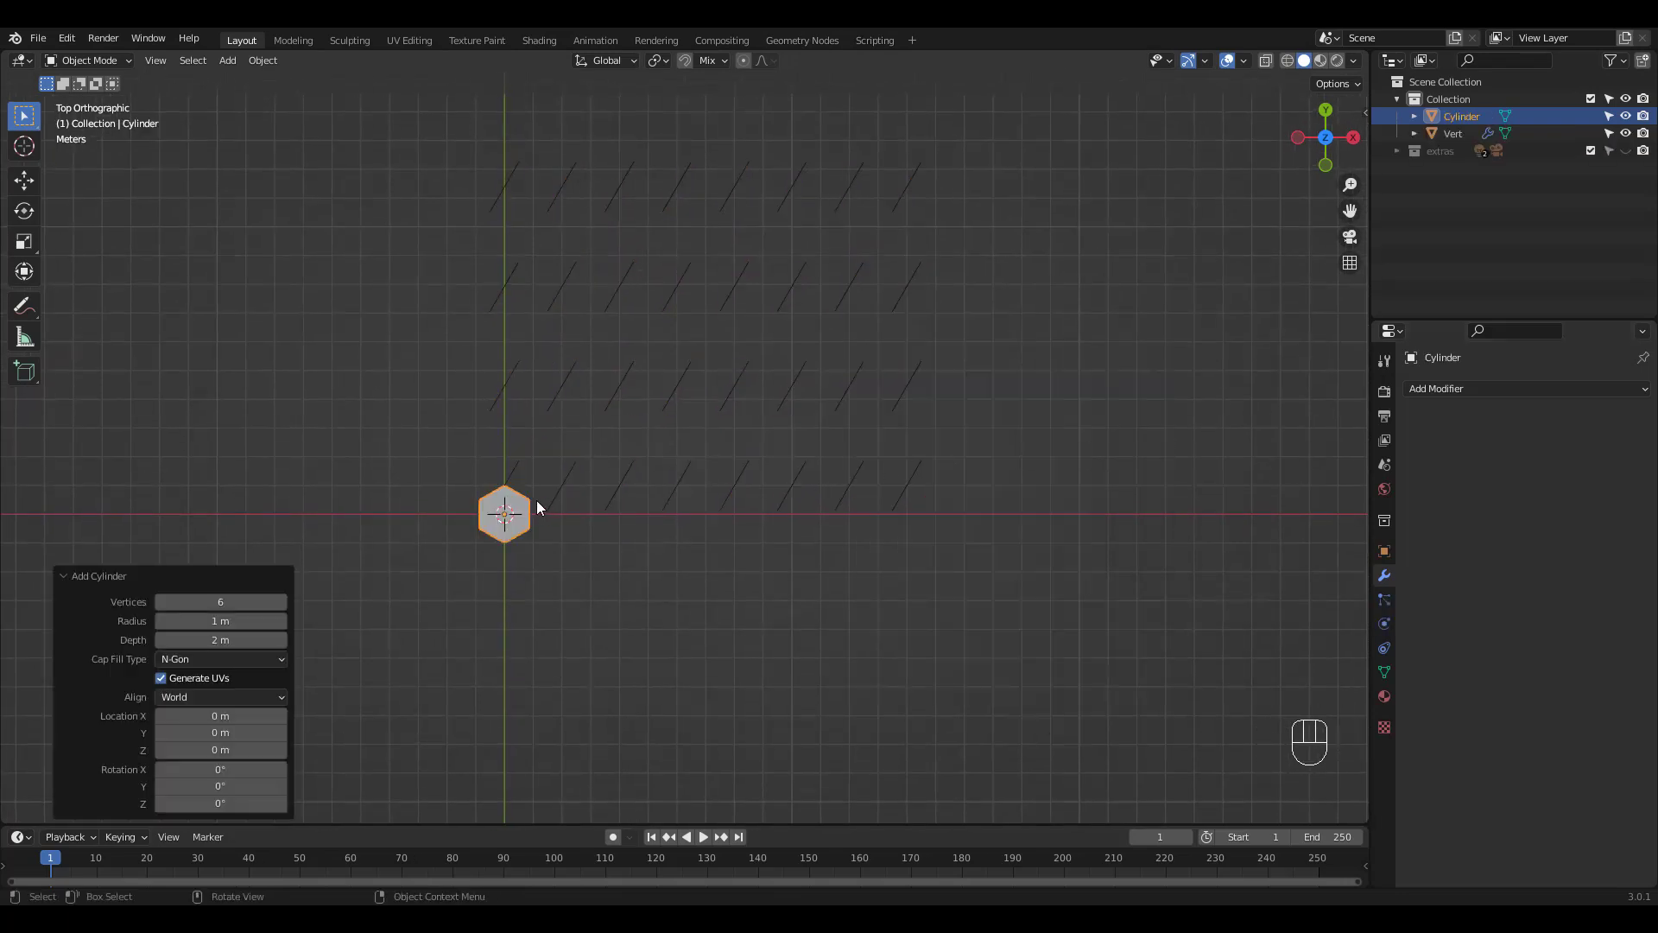
pyautogui.press('g')
pyautogui.moveTo(508, 499); pyautogui.dragTo(518, 575)
pyautogui.moveTo(613, 498); pyautogui.dragTo(622, 362, button='middle')
# Step: Select the Vert grid and create a new Geometry Nodes tree in the Geometry Nodes workspace
pyautogui.click(734, 396)
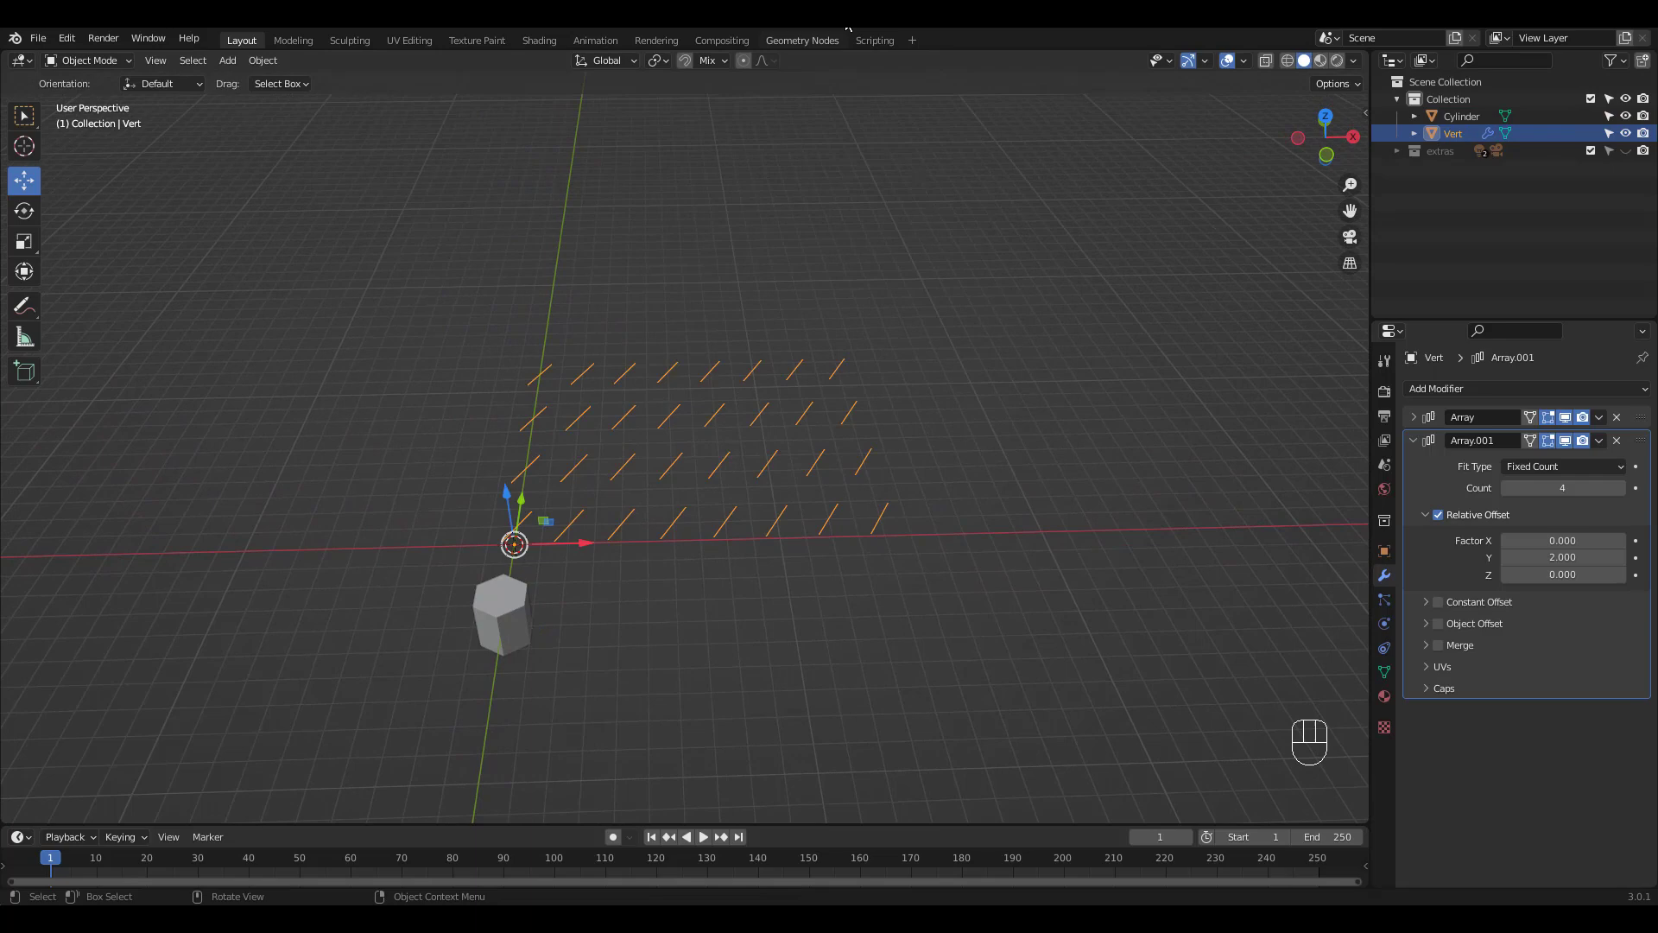
pyautogui.click(801, 41)
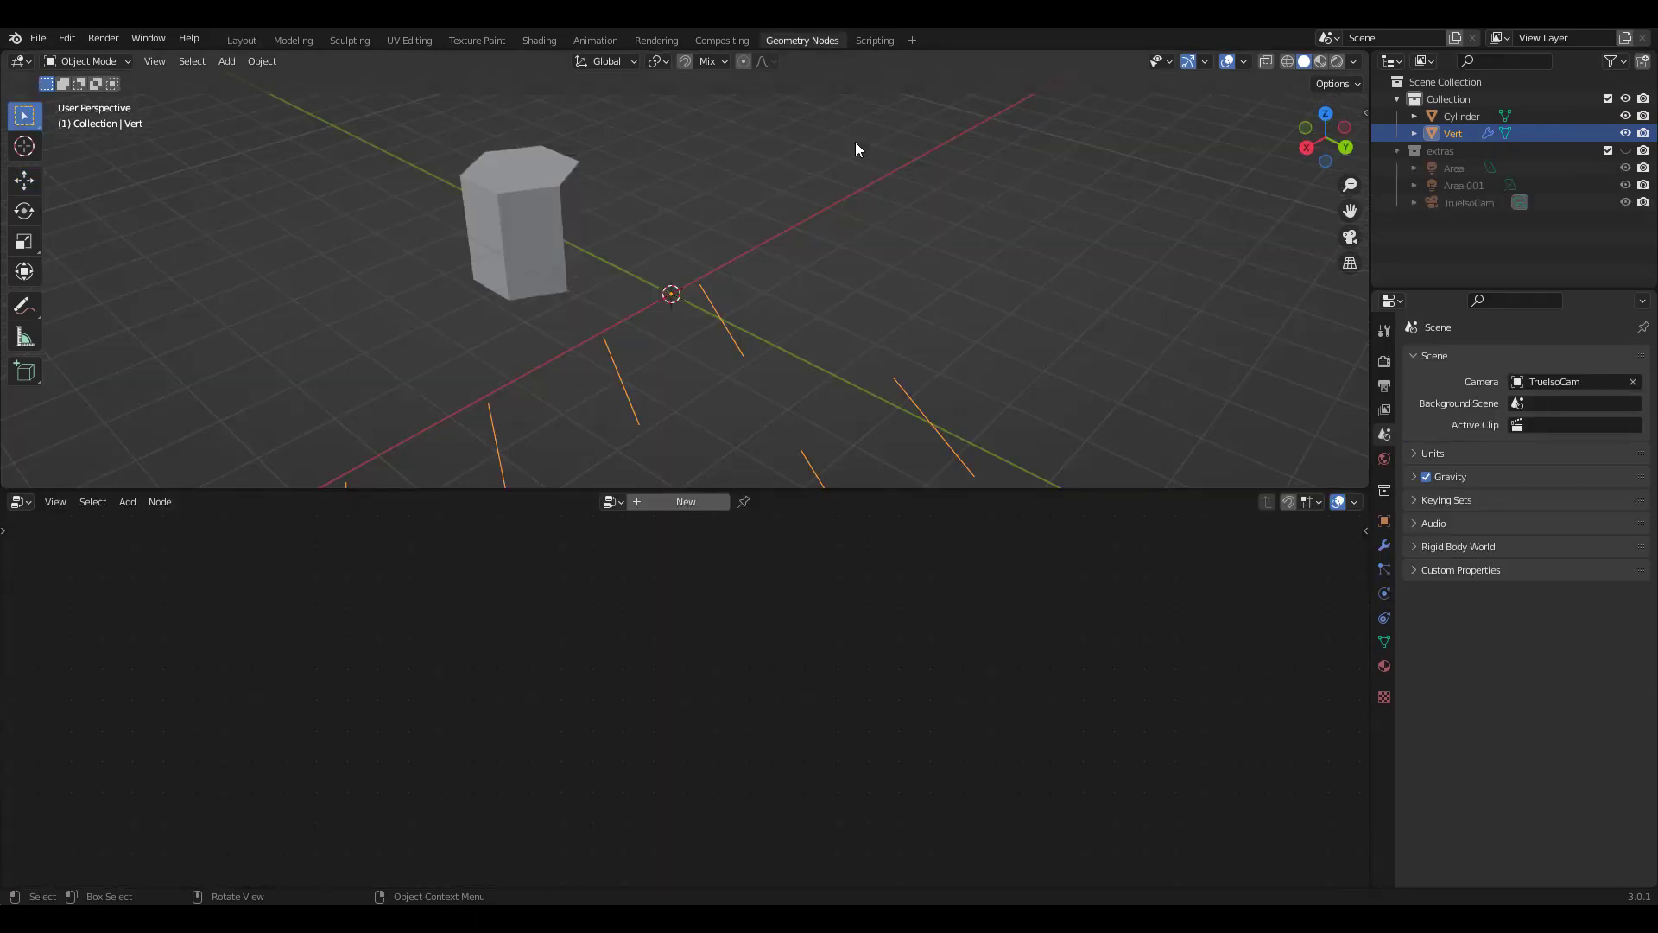
pyautogui.click(652, 502)
pyautogui.moveTo(758, 438); pyautogui.dragTo(1216, 119, button='middle')
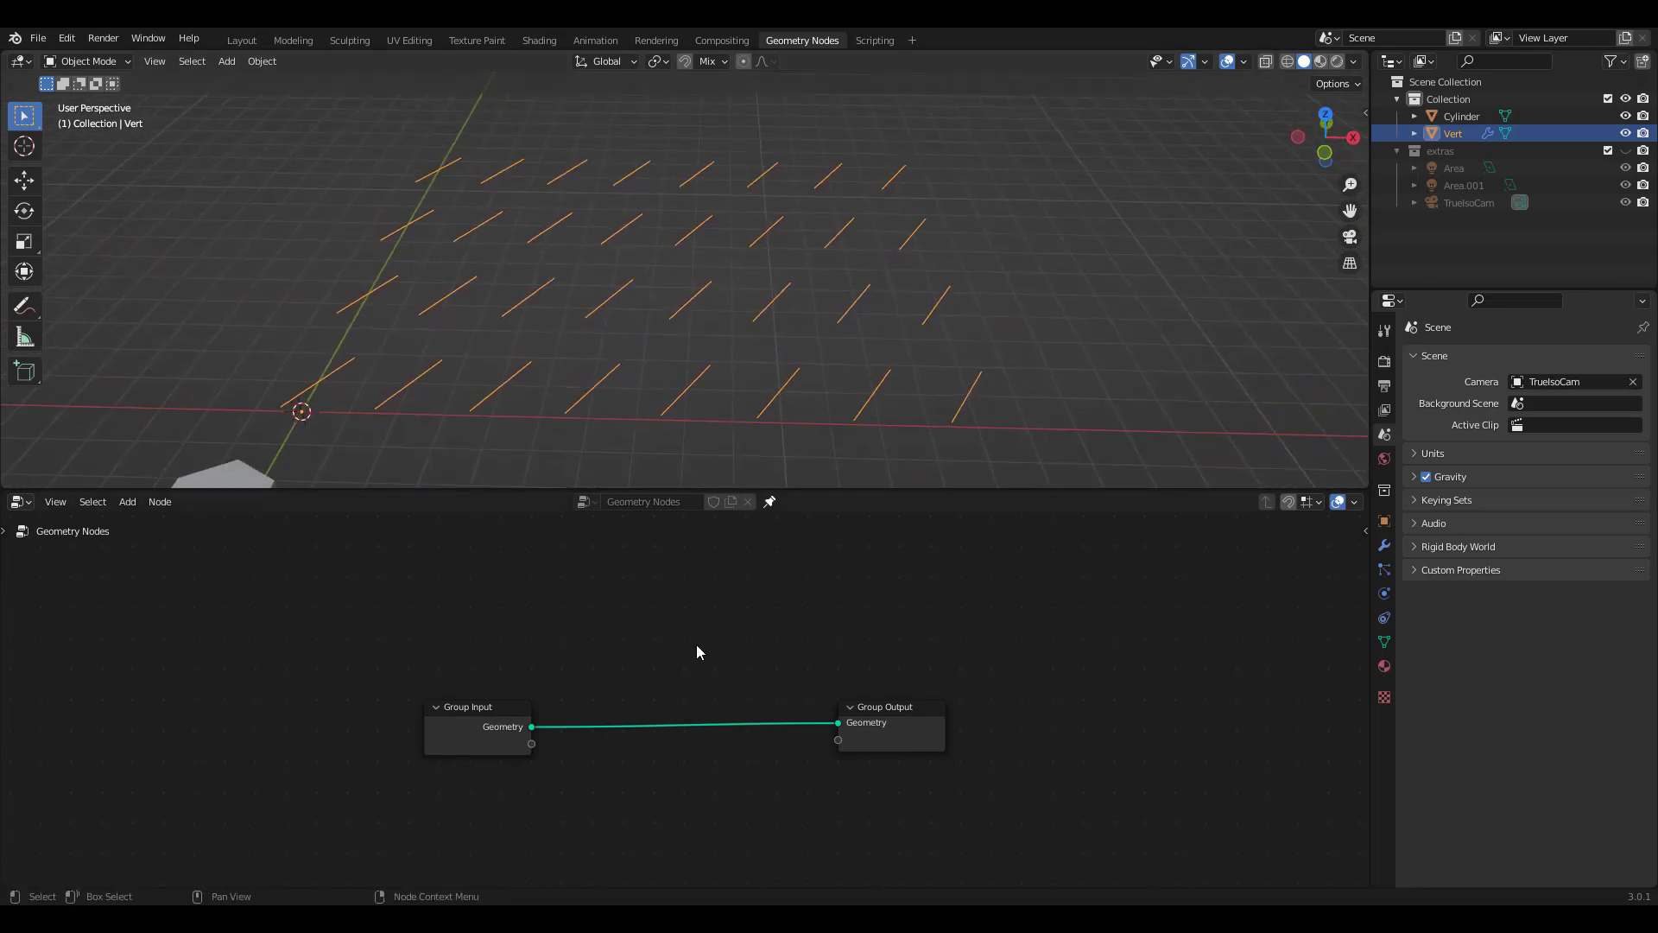
pyautogui.hotkey('shift', 'a')
pyautogui.moveTo(711, 580)
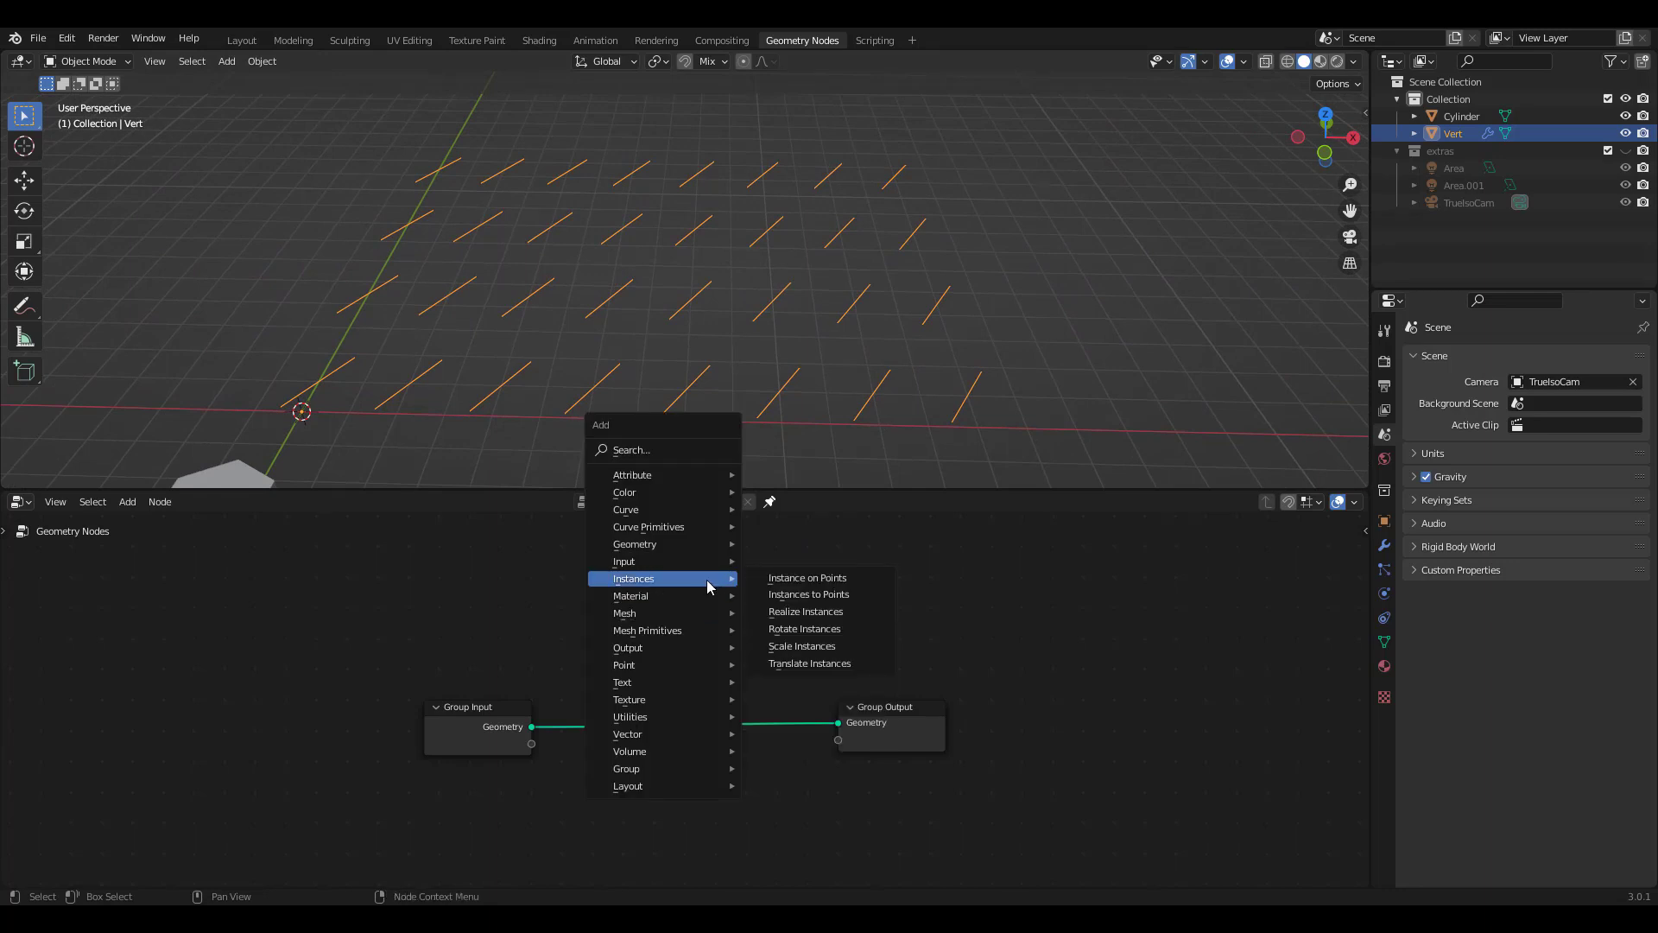
# Step: Insert an Instance on Points node and bring the Cylinder in as an Object Info node
pyautogui.click(794, 580)
pyautogui.click(651, 649)
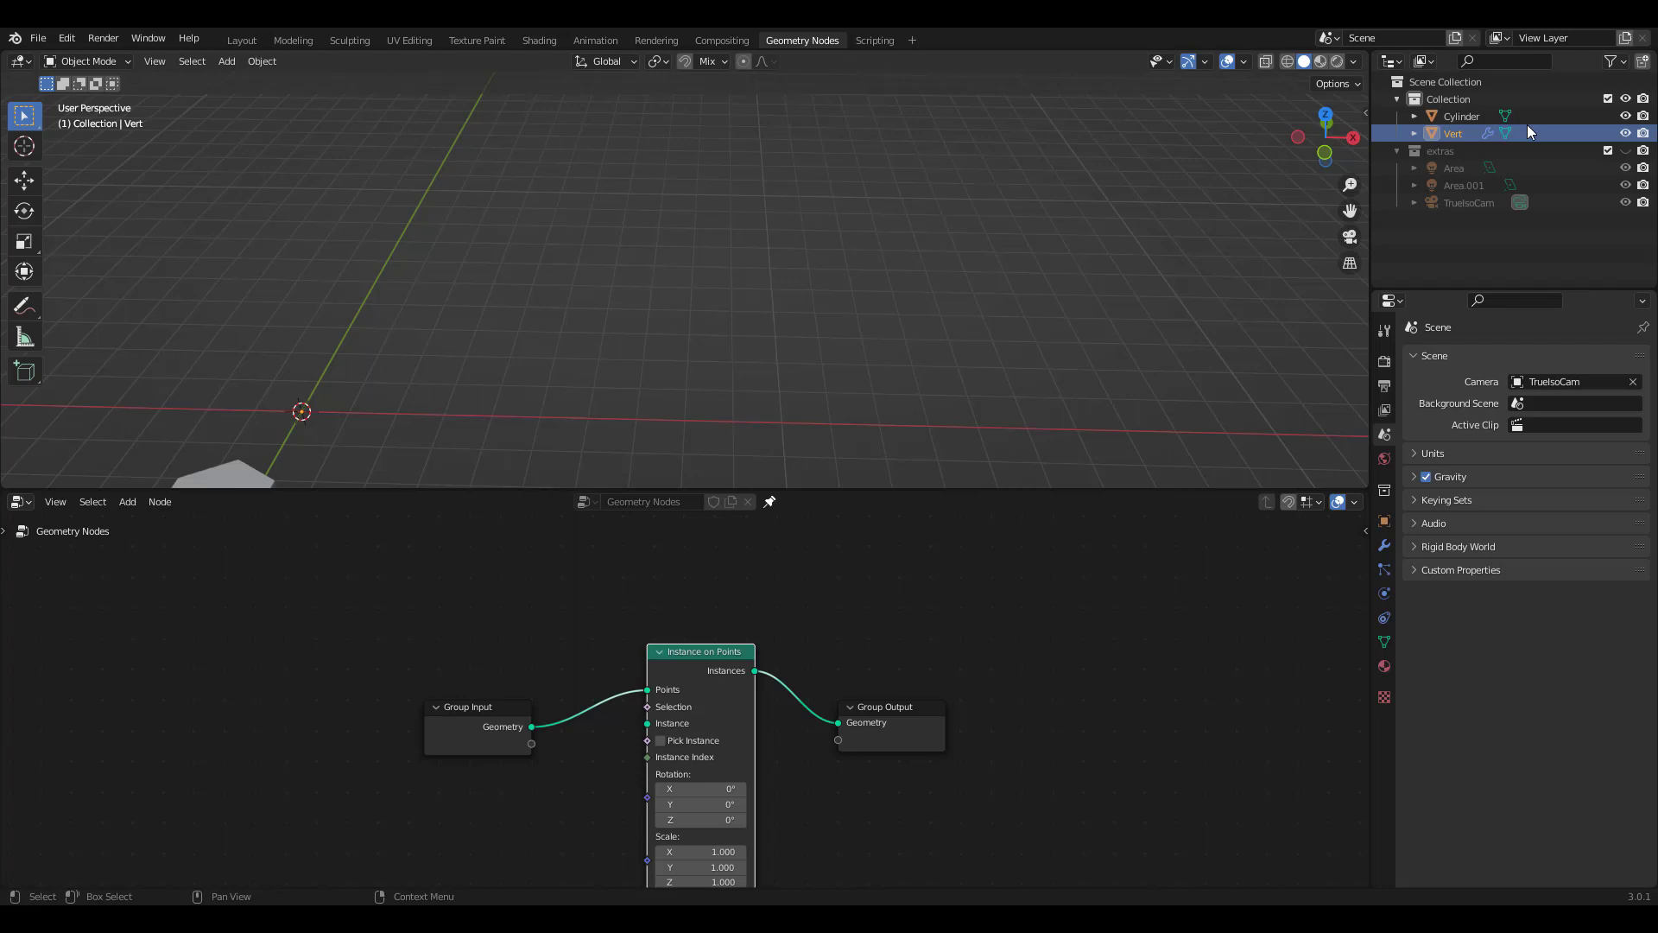
pyautogui.click(1460, 116)
pyautogui.moveTo(1015, 577); pyautogui.dragTo(466, 850)
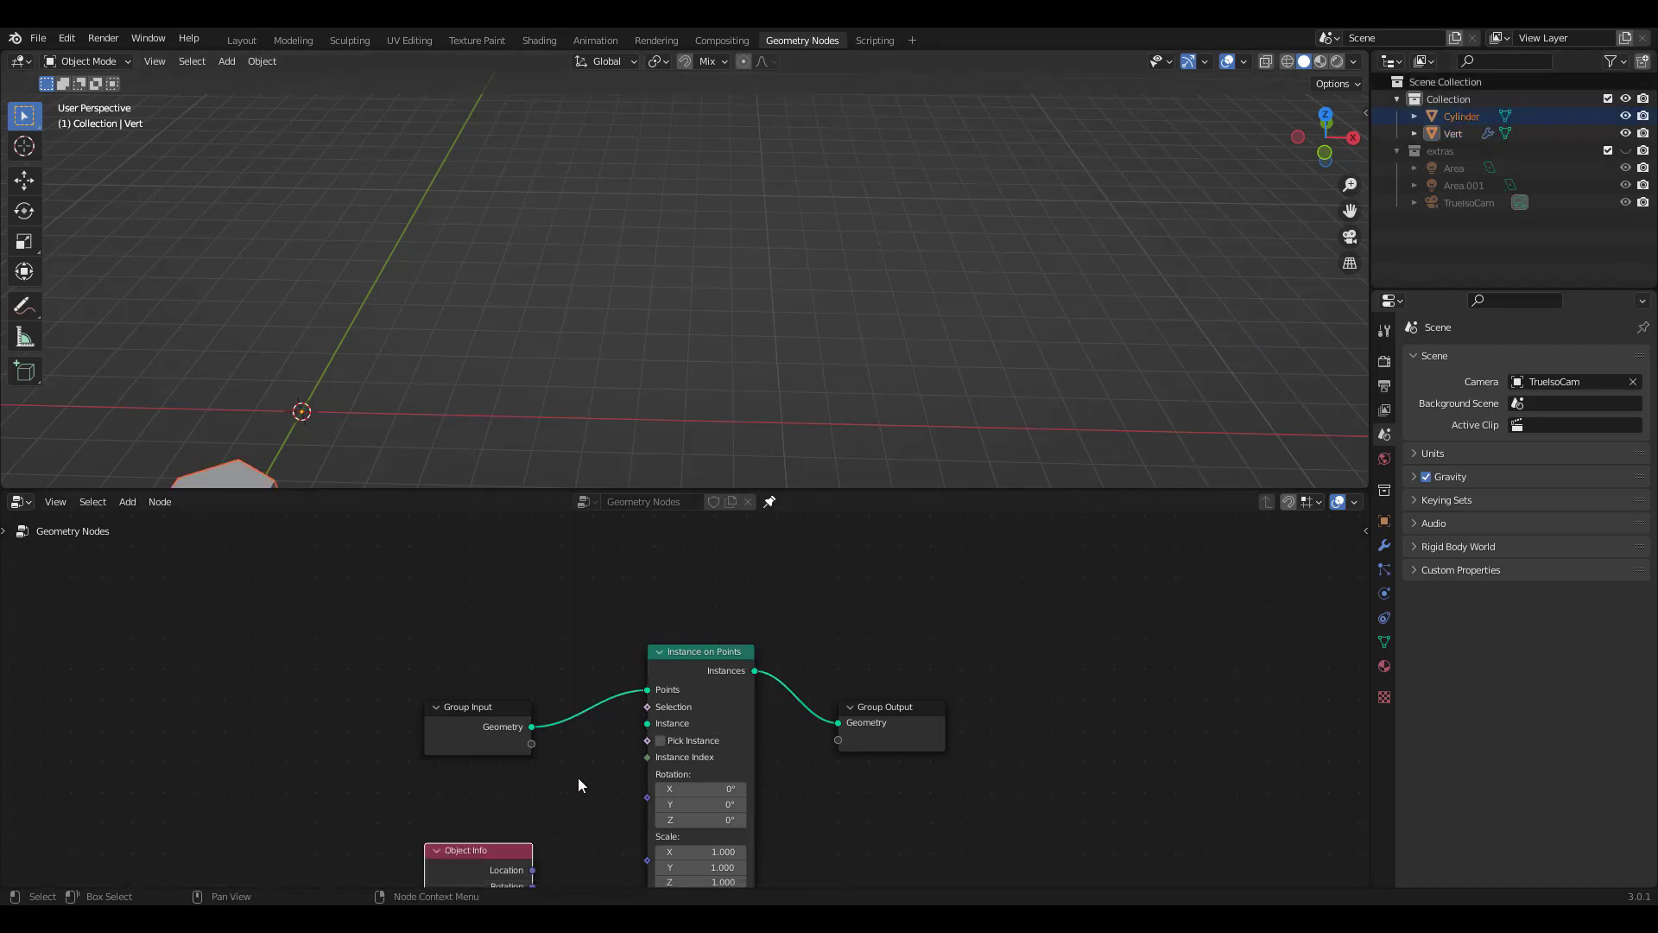
pyautogui.keyDown('ctrl'); pyautogui.moveTo(572, 770); pyautogui.dragTo(567, 655, button='middle'); pyautogui.keyUp('ctrl')
pyautogui.scroll(2, 567, 655)
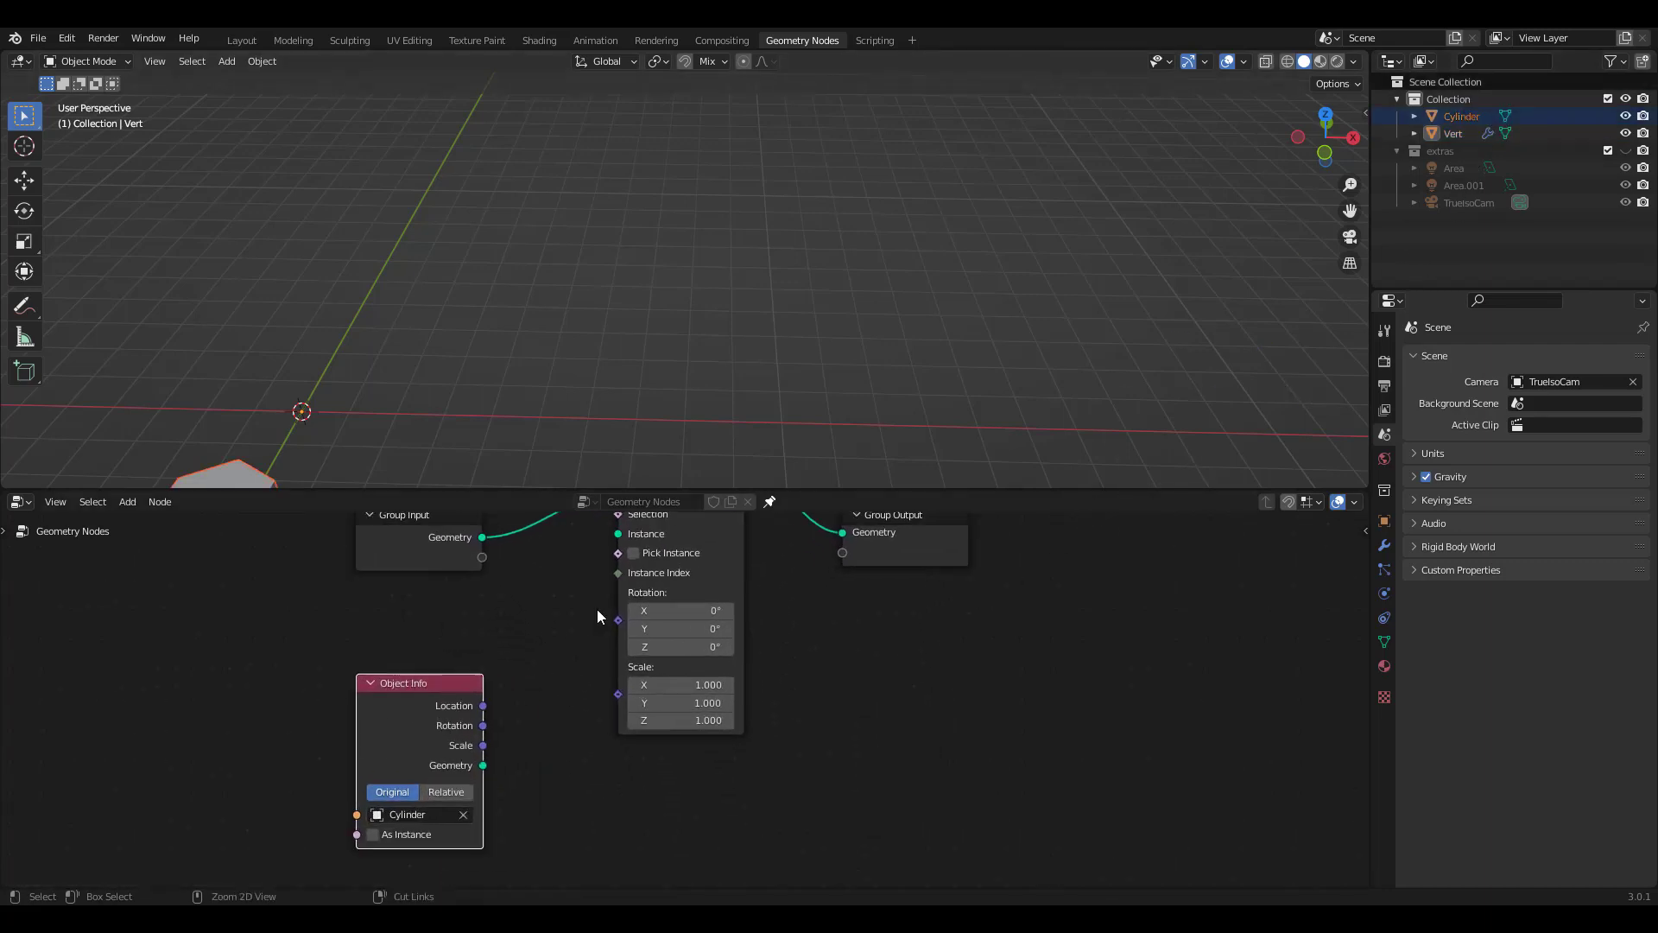
pyautogui.moveTo(457, 679); pyautogui.dragTo(504, 745, button='middle')
pyautogui.moveTo(504, 744); pyautogui.dragTo(490, 681)
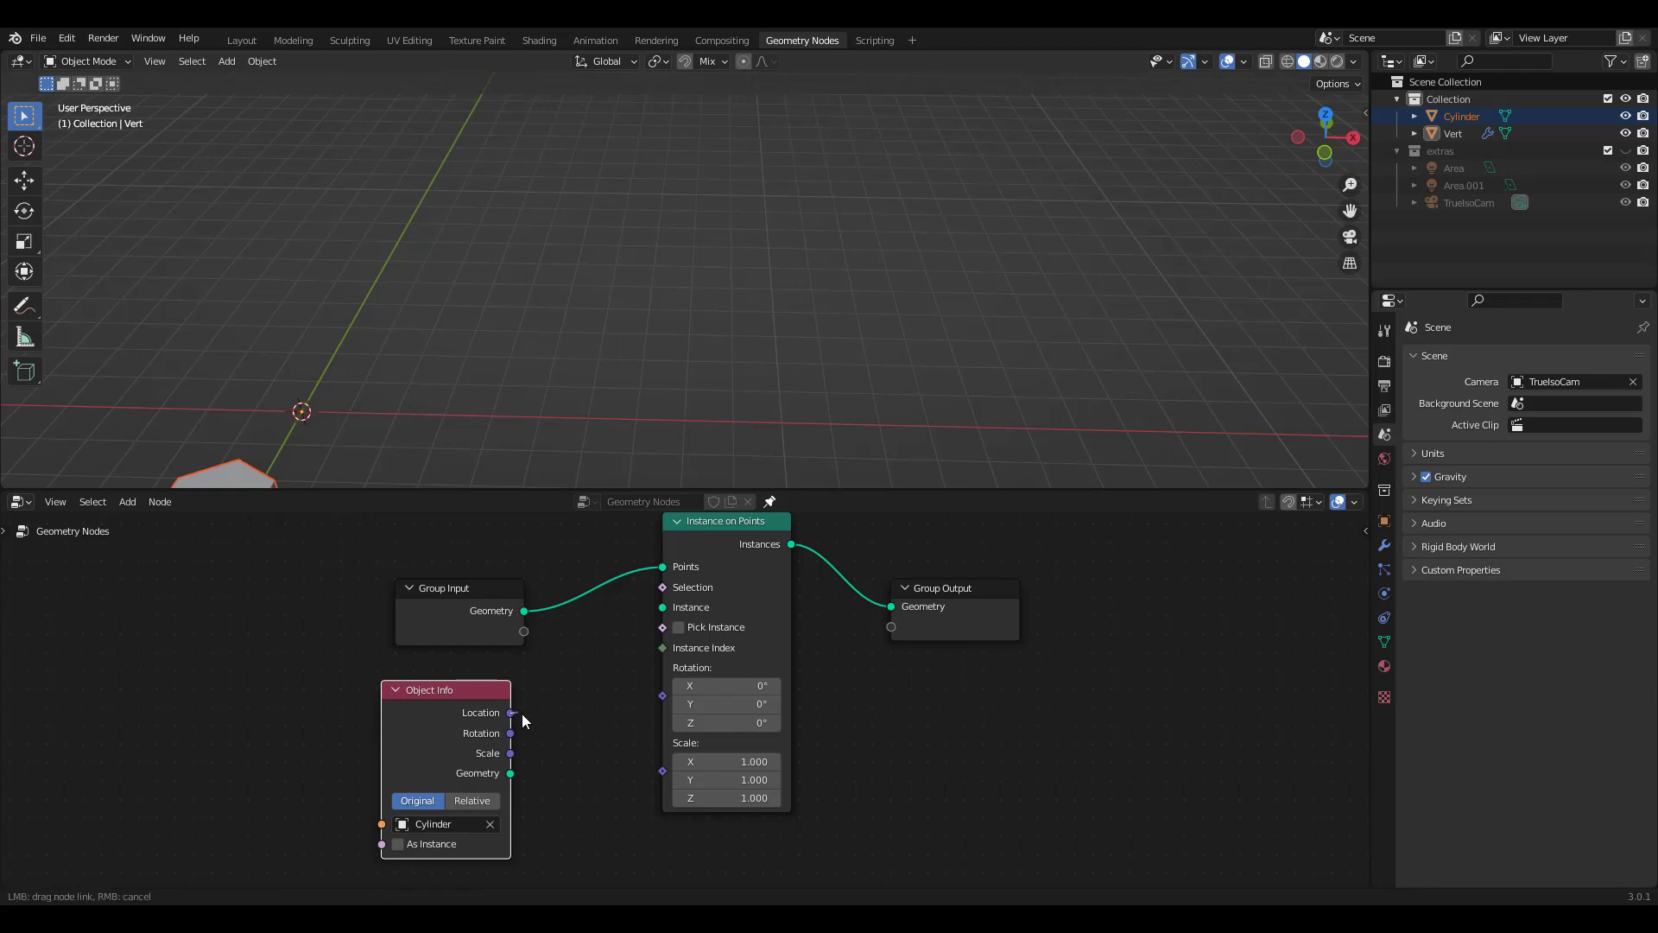
# Step: Instance the cylinder geometry on the points and scale the instances to 1.09
pyautogui.moveTo(510, 773); pyautogui.dragTo(660, 607)
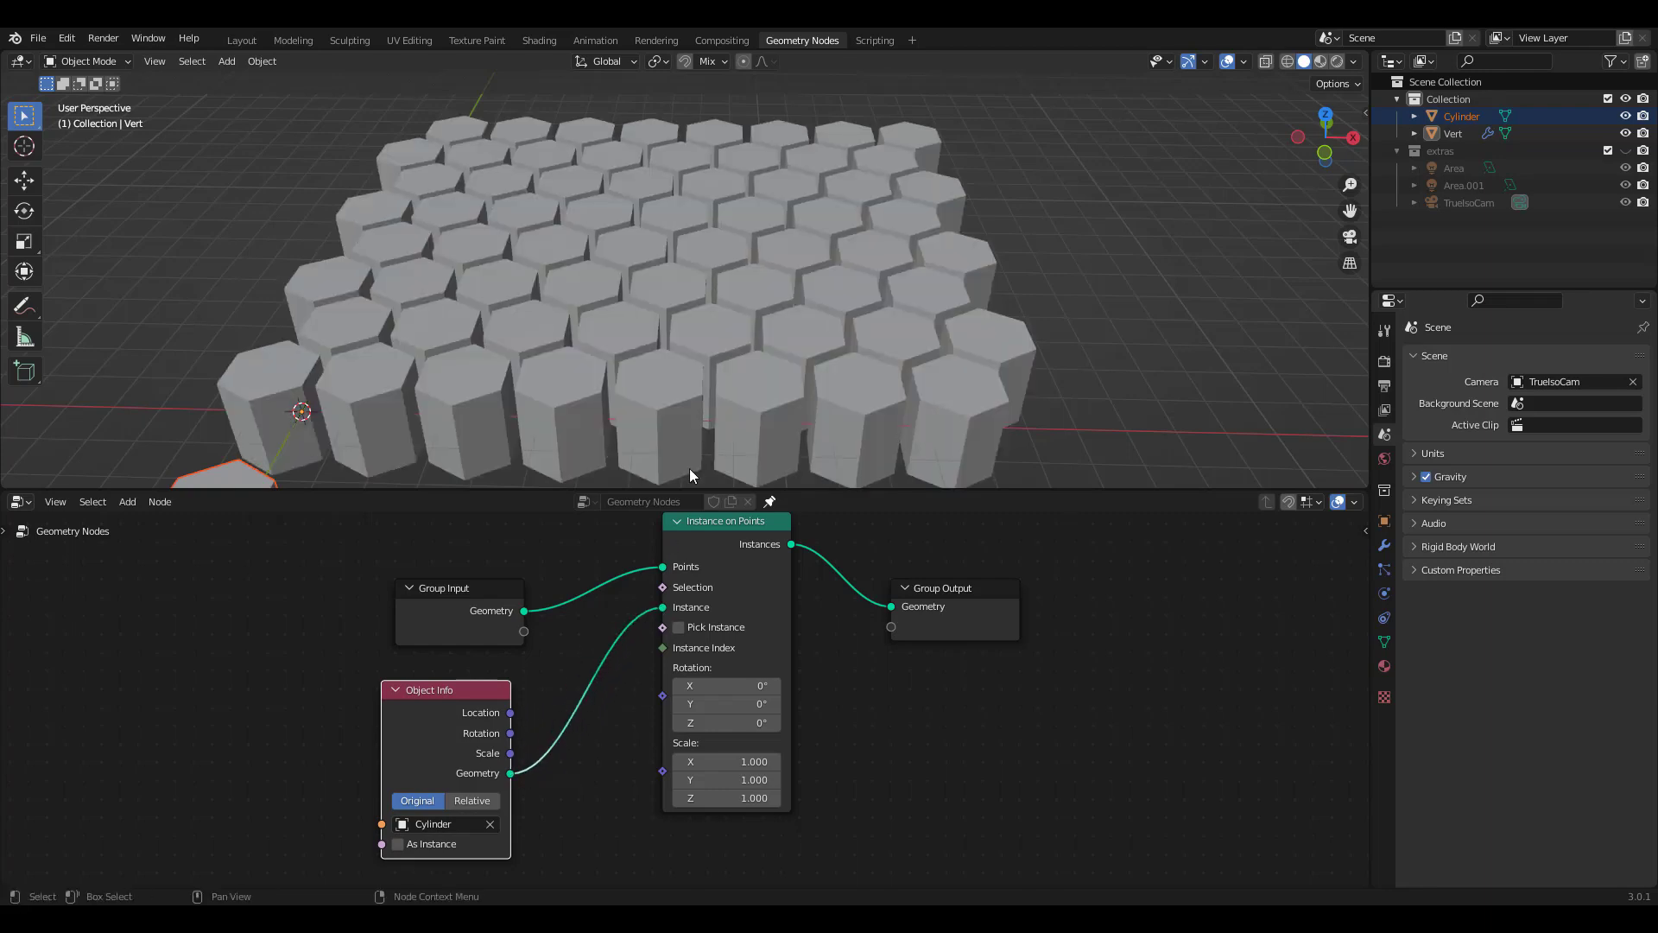
pyautogui.moveTo(760, 328)
pyautogui.mouseDown(button='middle')
pyautogui.moveTo(768, 302)
pyautogui.moveTo(767, 337)
pyautogui.mouseUp(button='middle')
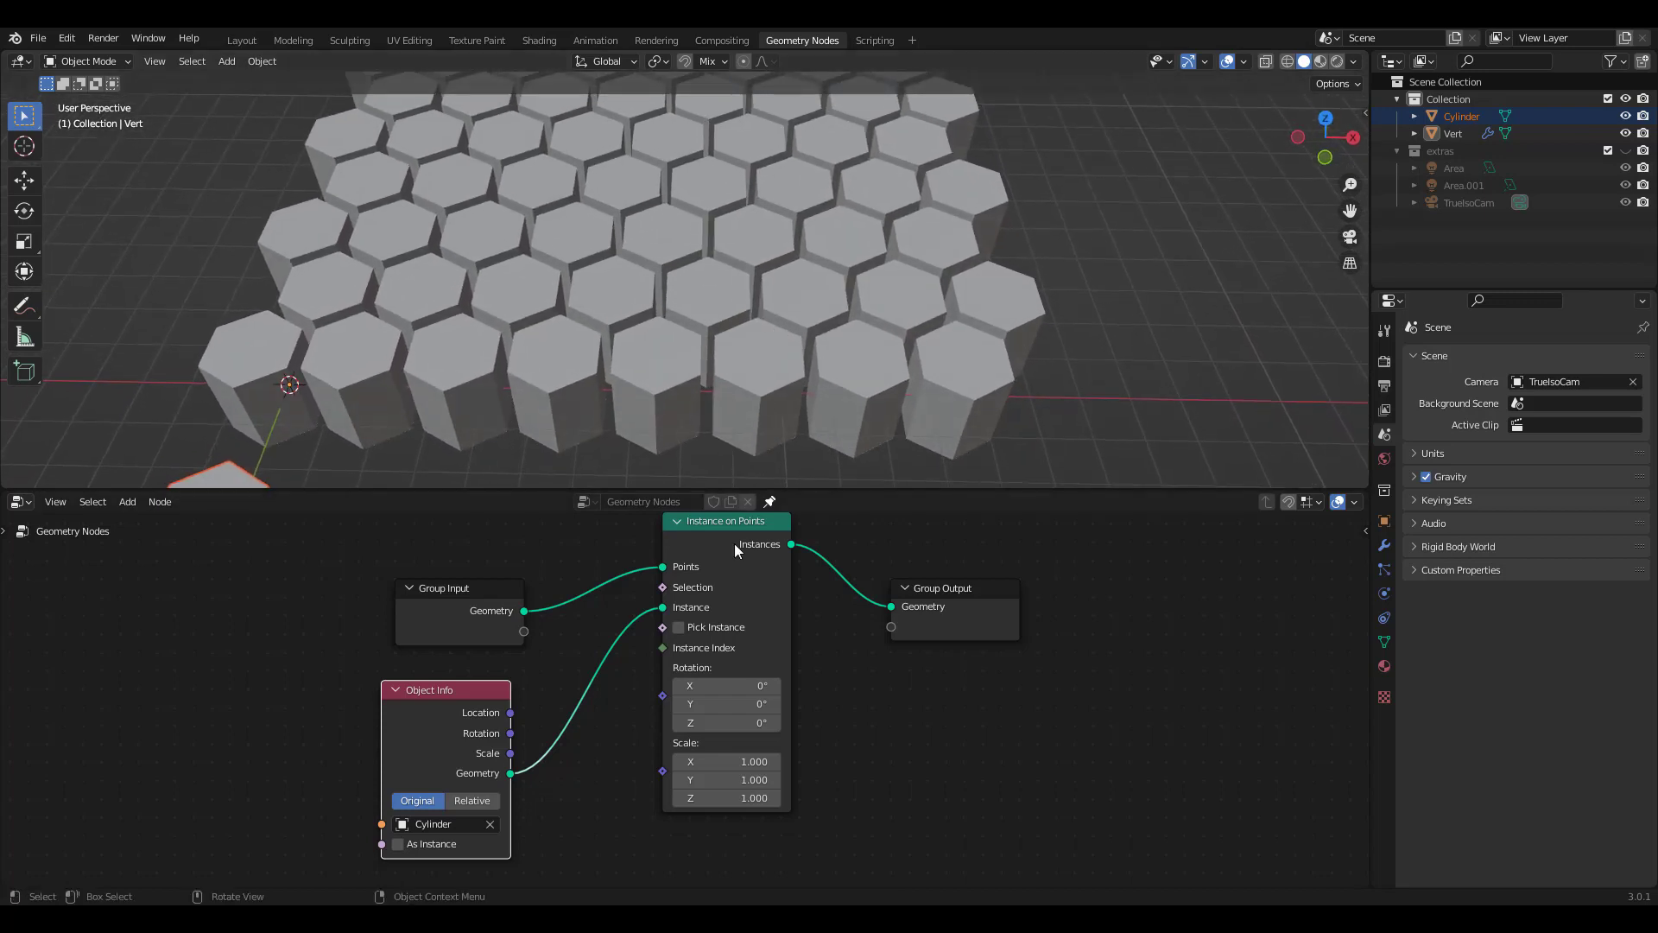
pyautogui.moveTo(739, 803)
pyautogui.mouseDown()
pyautogui.moveTo(768, 799)
pyautogui.moveTo(747, 799)
pyautogui.mouseUp()
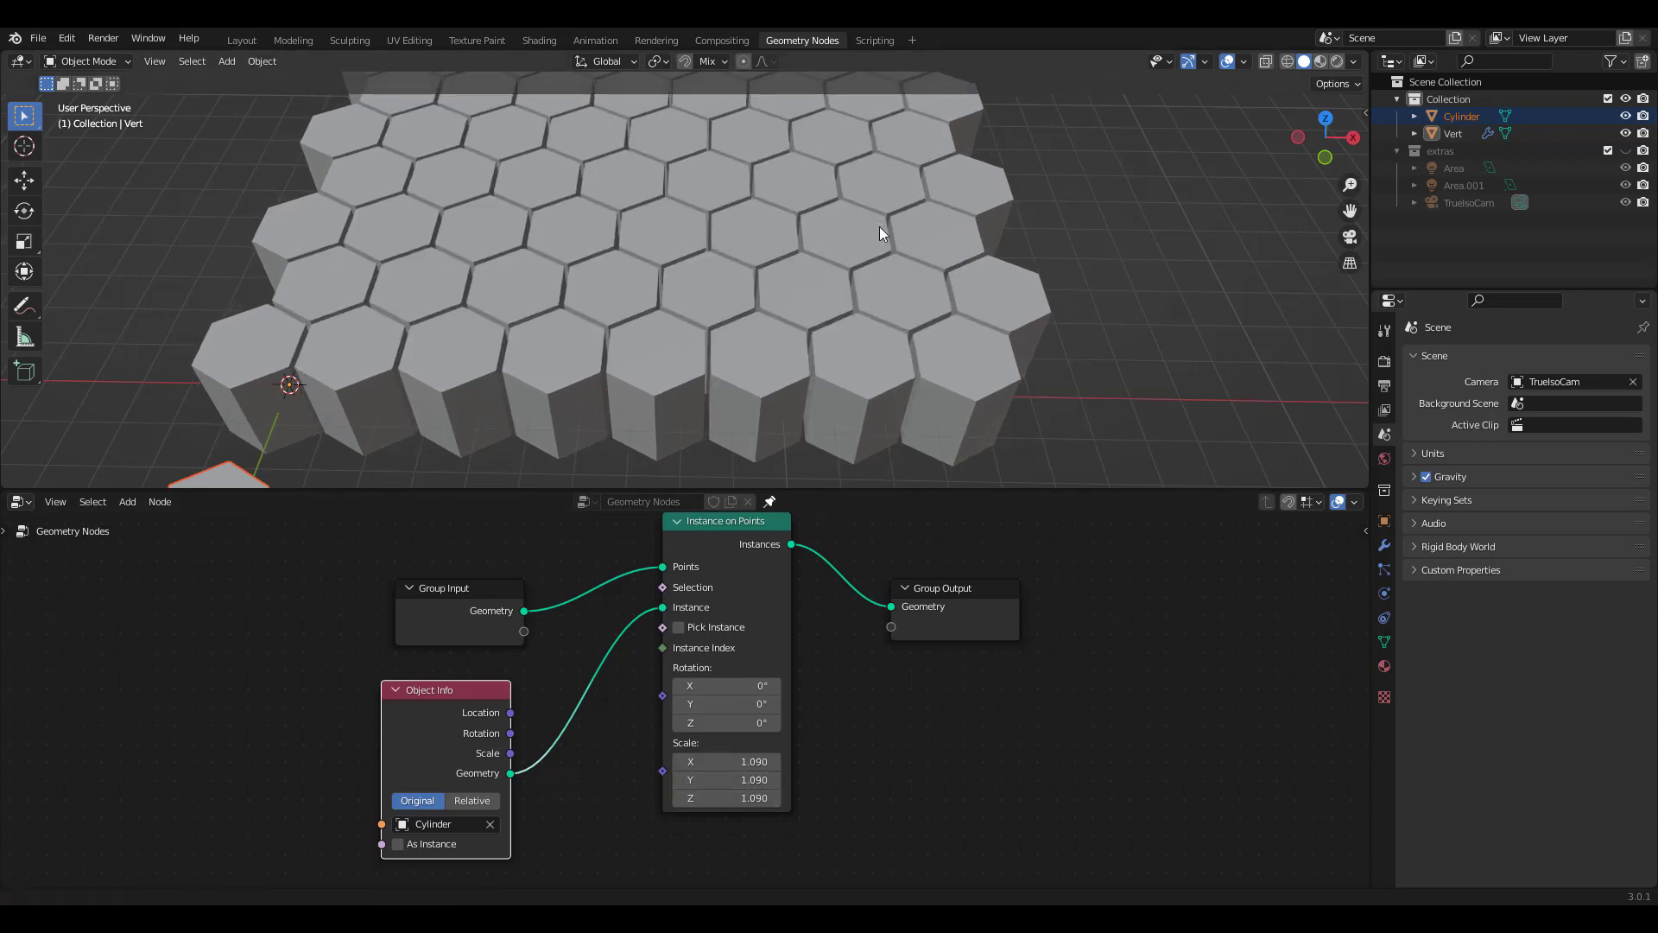
# Step: Add a Bevel modifier to the Cylinder with 6 segments and a 0.03 m amount
pyautogui.scroll(-4, 890, 228)
pyautogui.click(537, 367)
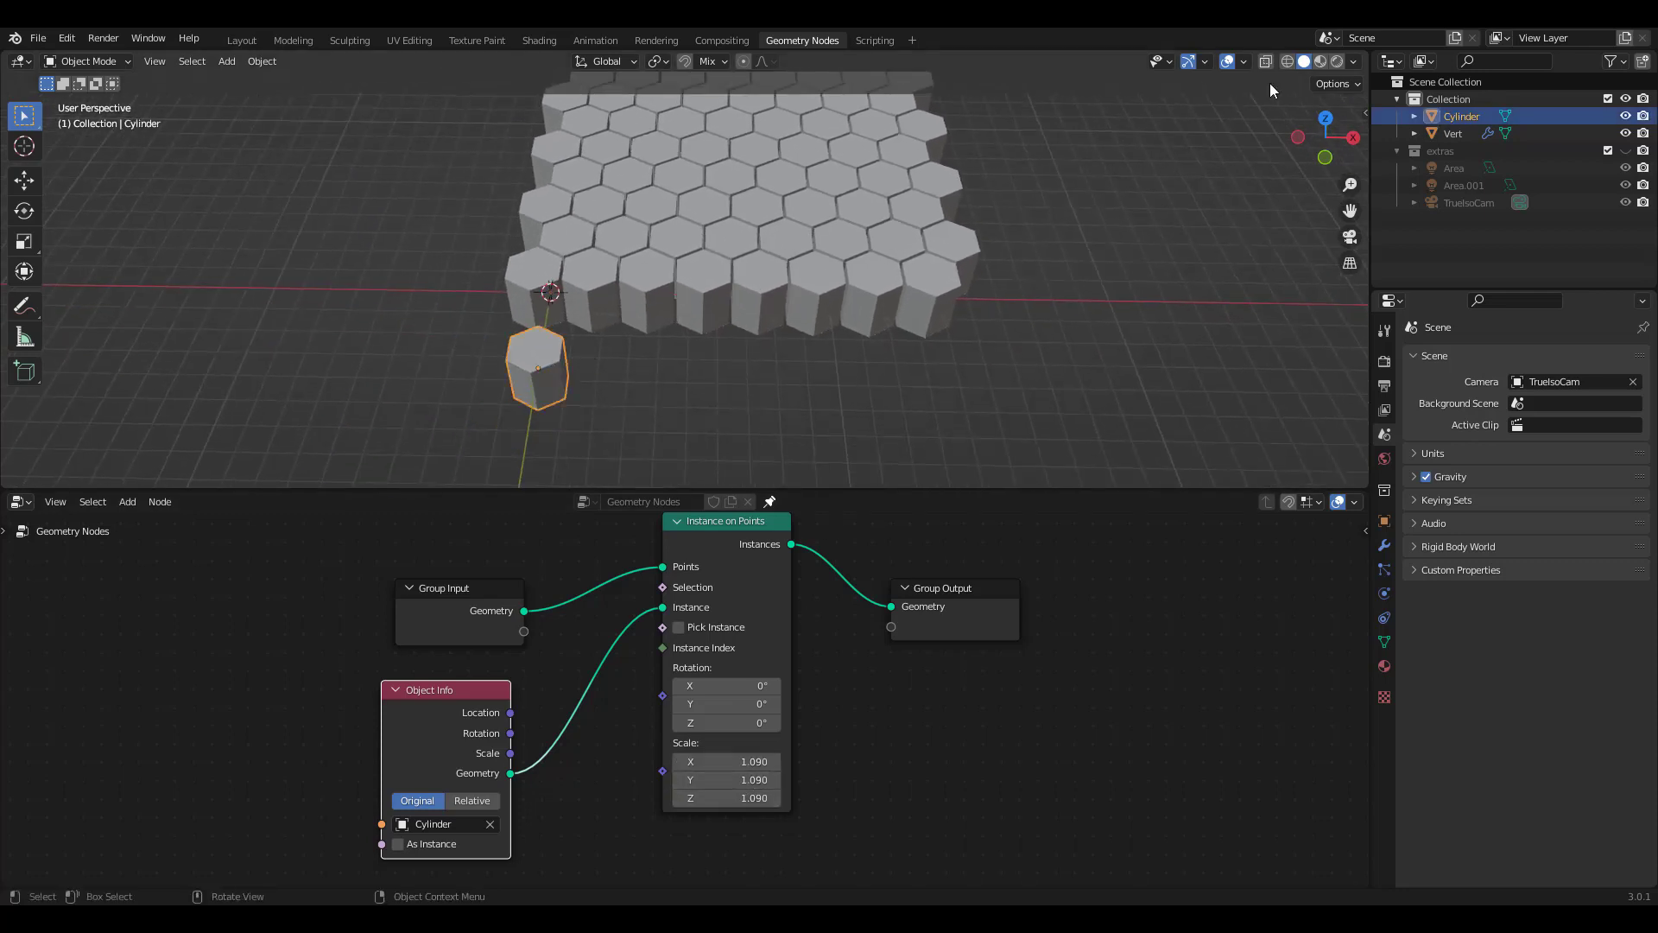
pyautogui.click(1384, 544)
pyautogui.click(1436, 357)
pyautogui.click(1303, 427)
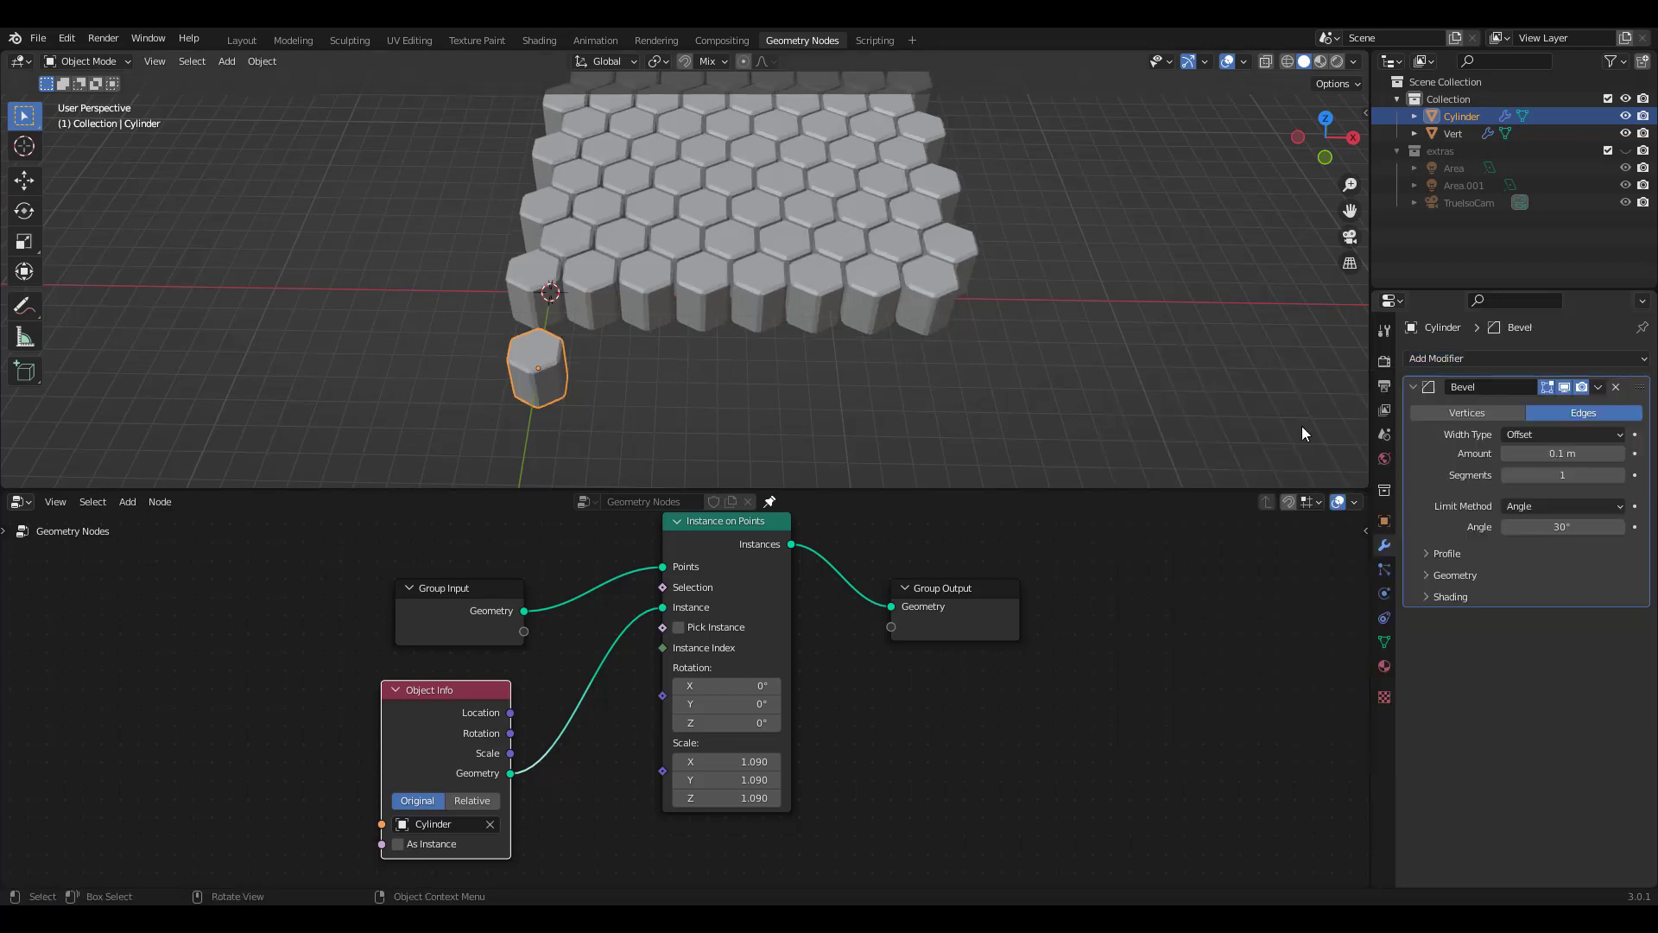
pyautogui.click(1620, 476)
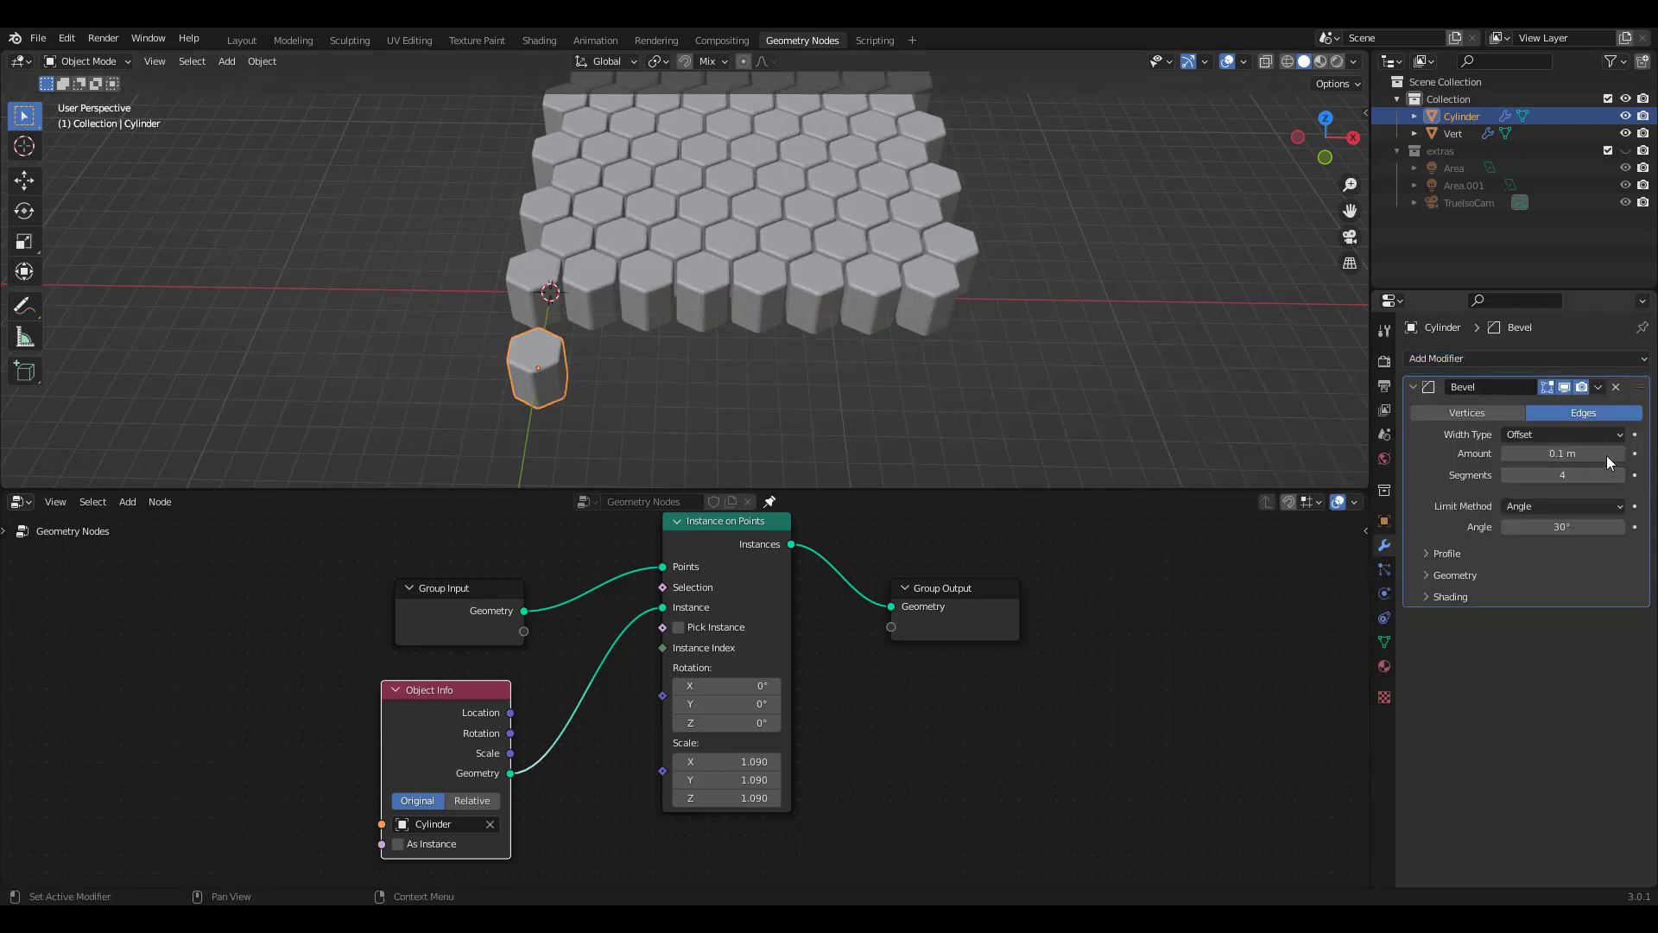
pyautogui.scroll(6, 973, 211)
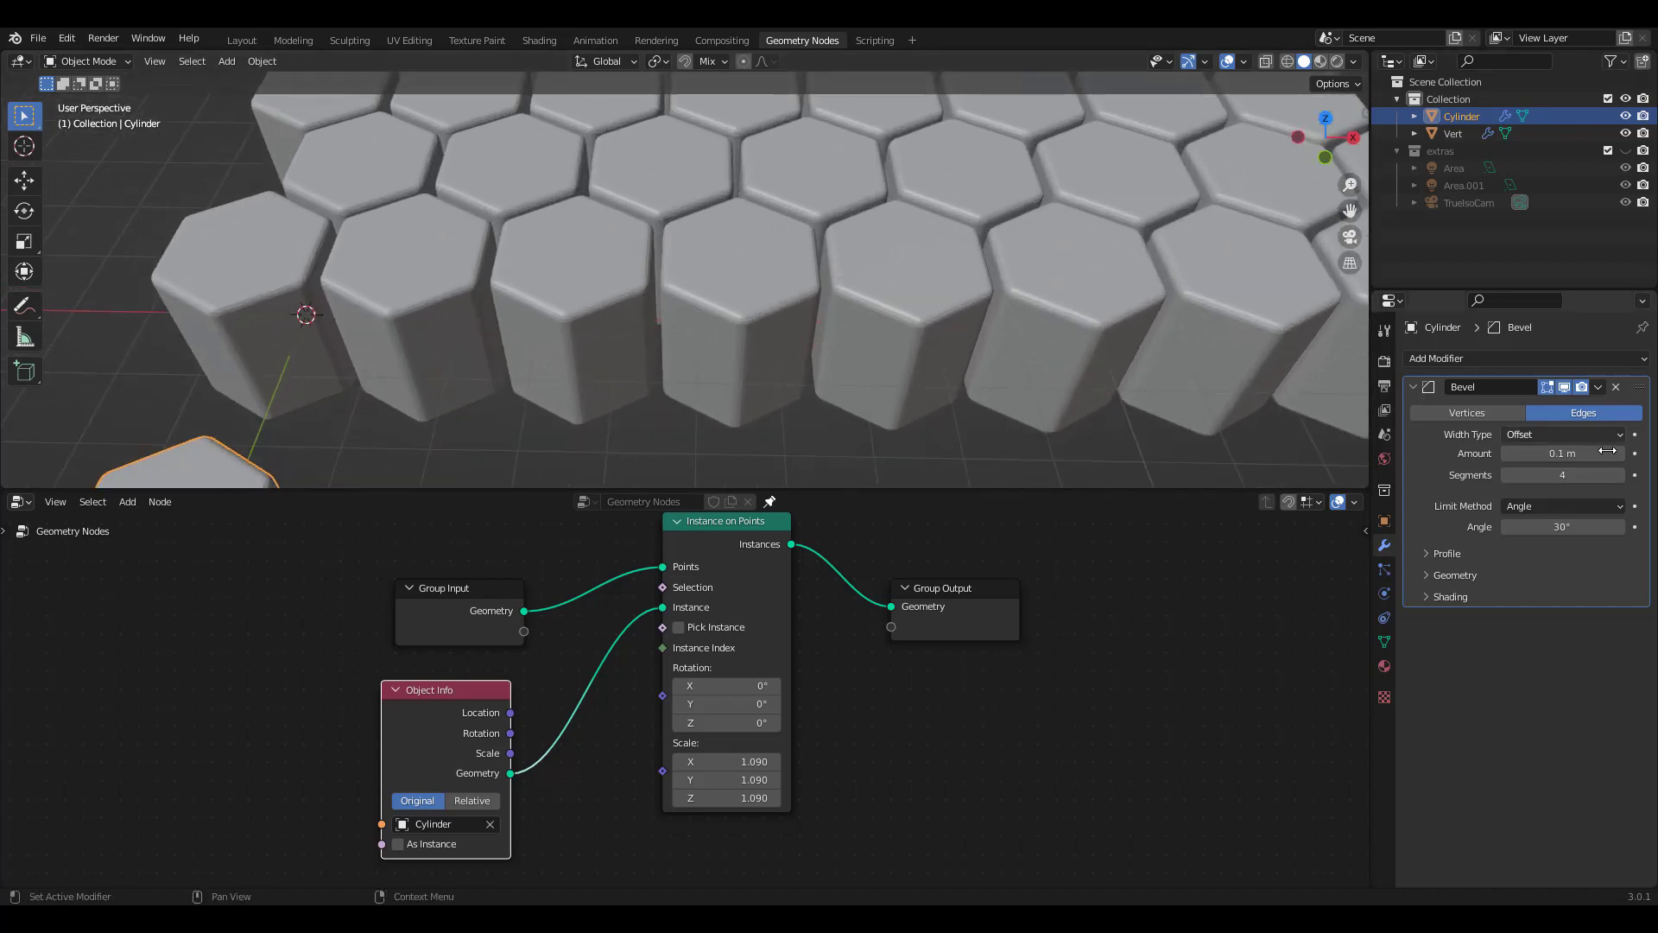
pyautogui.click(1620, 476)
pyautogui.scroll(4, 1098, 259)
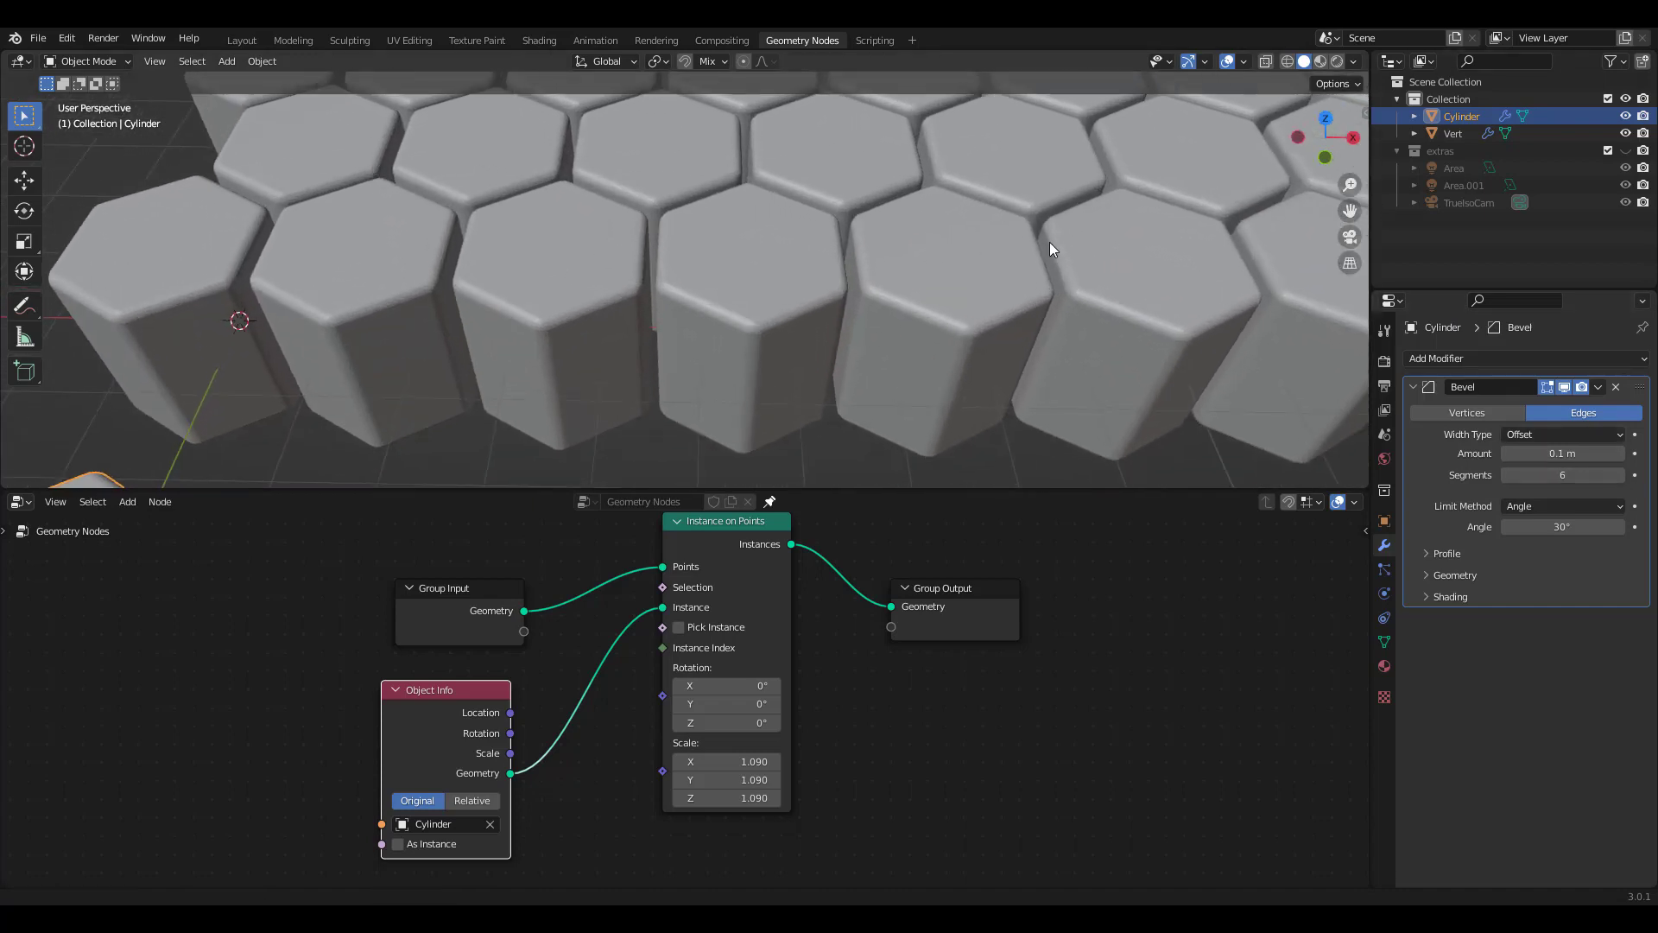
pyautogui.moveTo(1561, 453); pyautogui.dragTo(1492, 453)
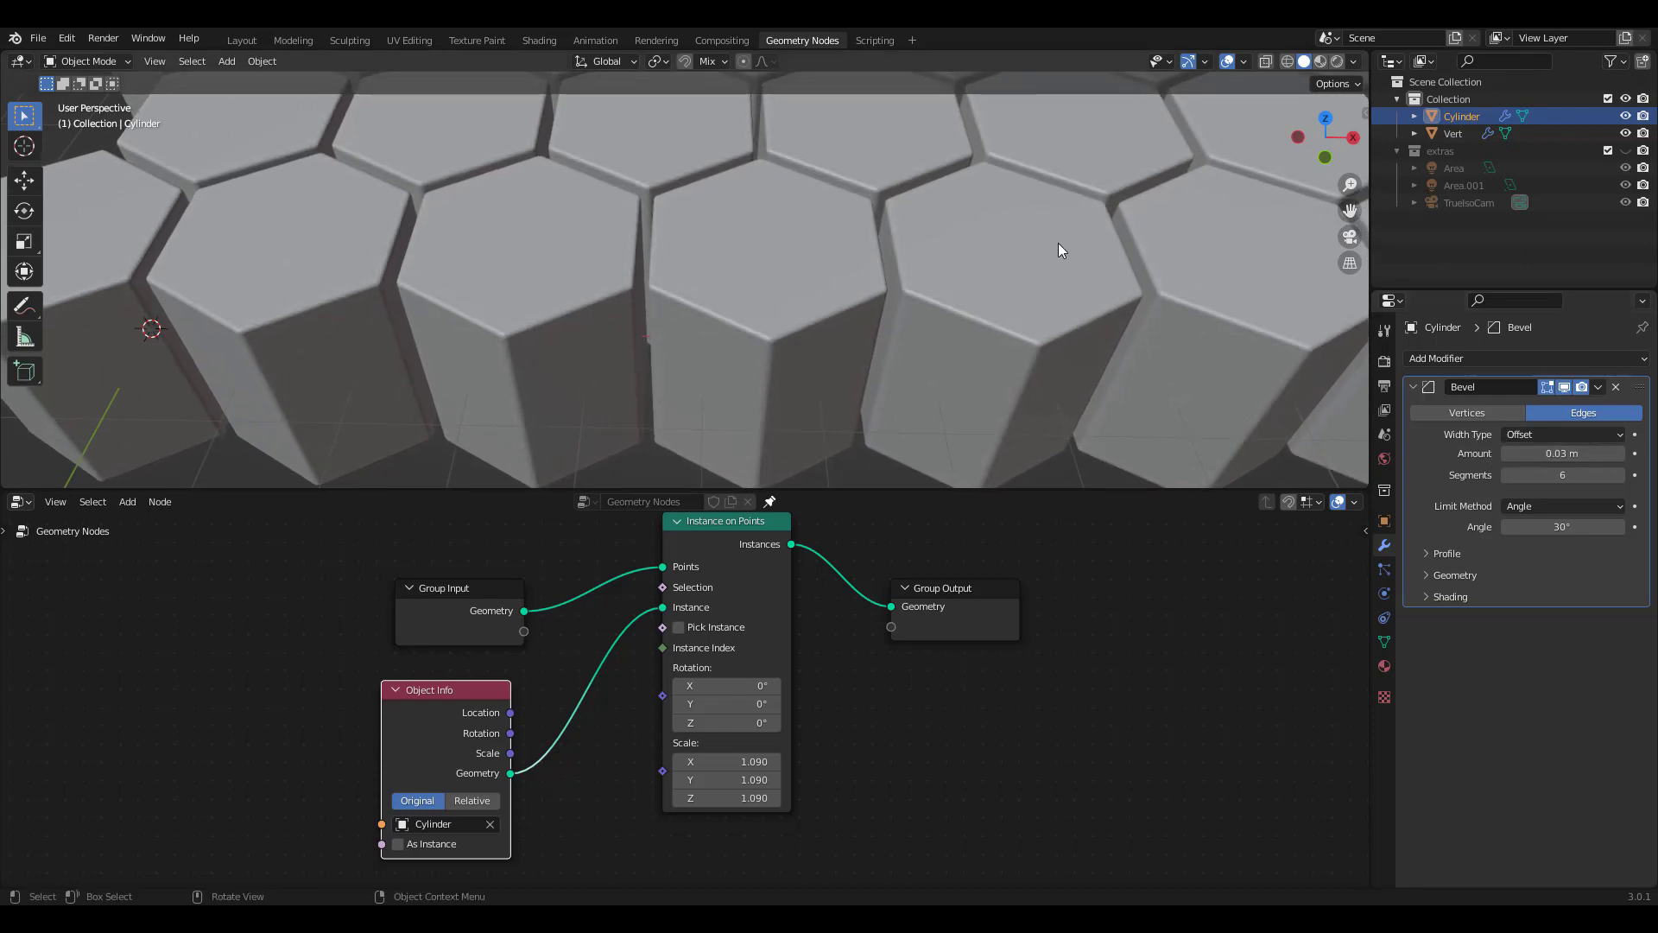
pyautogui.scroll(-5, 1022, 337)
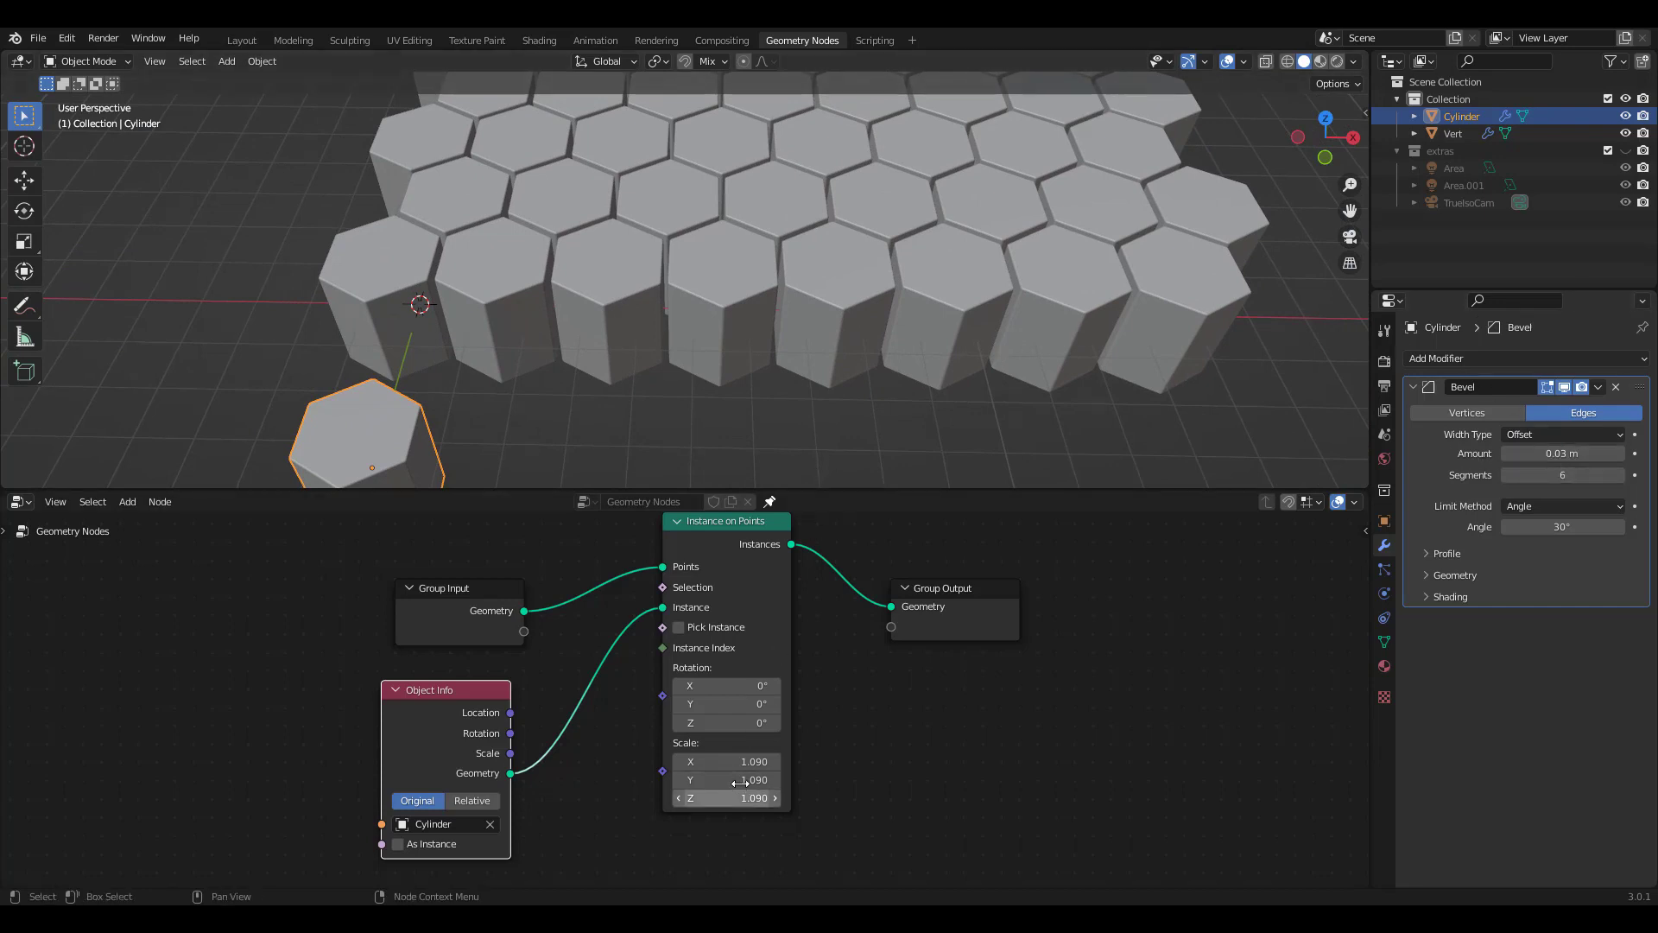
# Step: Set the Instance on Points scale to 1.16 on X, Y and Z so the hexagons sit edge to edge
pyautogui.moveTo(740, 783); pyautogui.dragTo(774, 801)
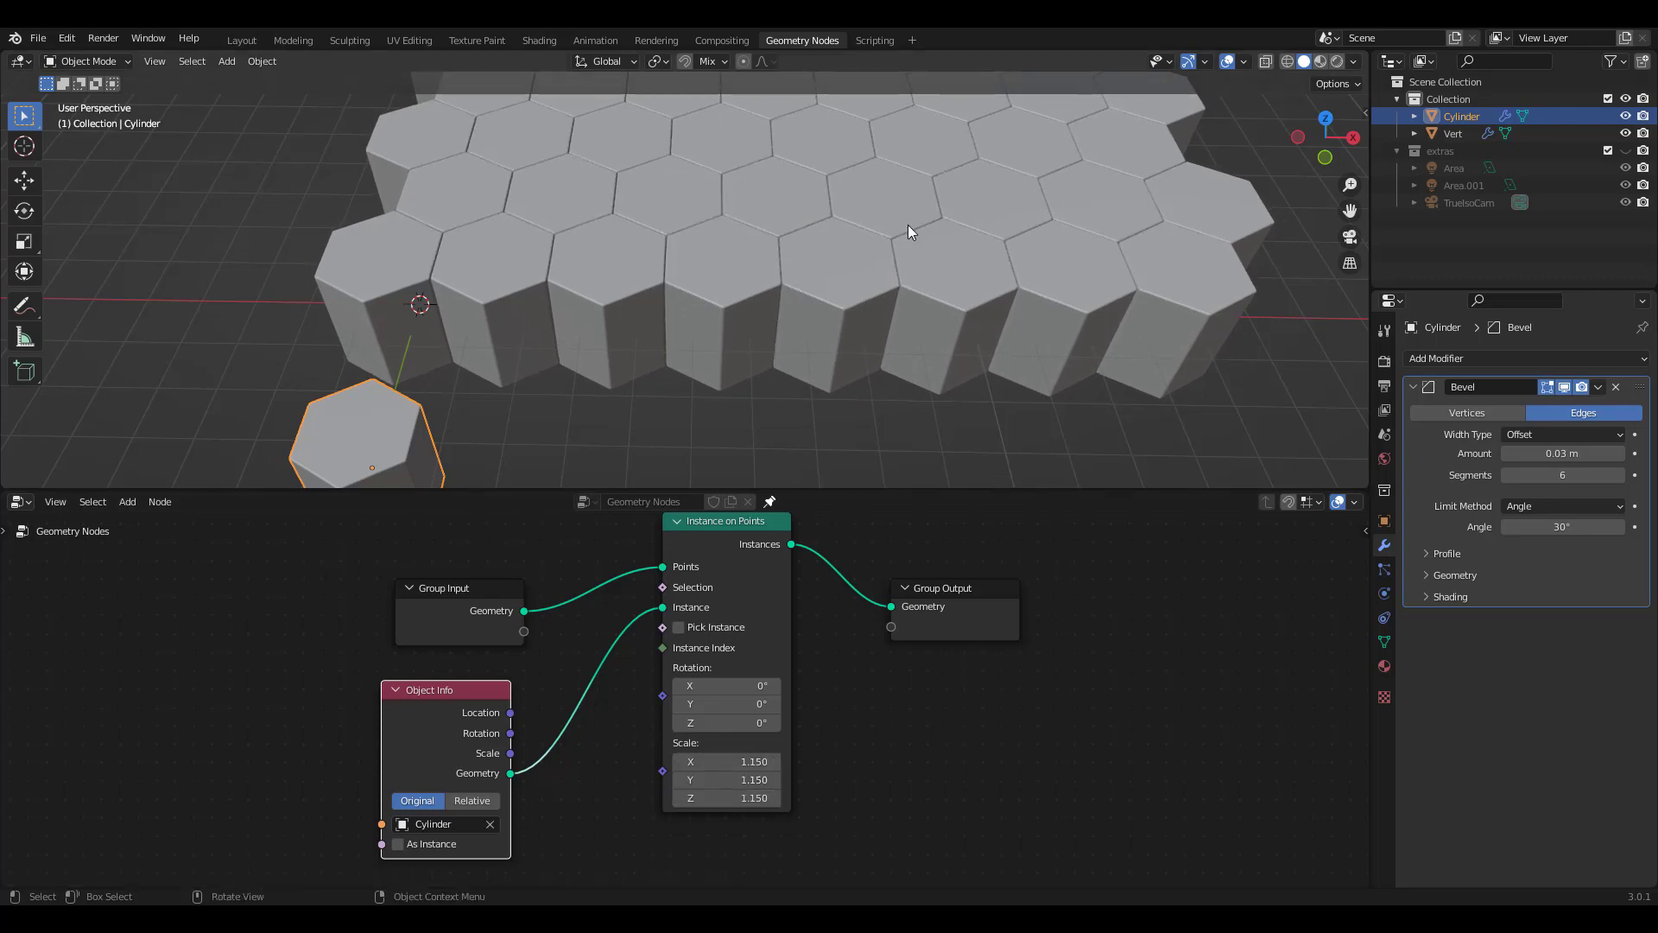
pyautogui.moveTo(893, 214)
pyautogui.mouseDown(button='middle')
pyautogui.moveTo(894, 167)
pyautogui.moveTo(858, 164)
pyautogui.moveTo(908, 194)
pyautogui.mouseUp(button='middle')
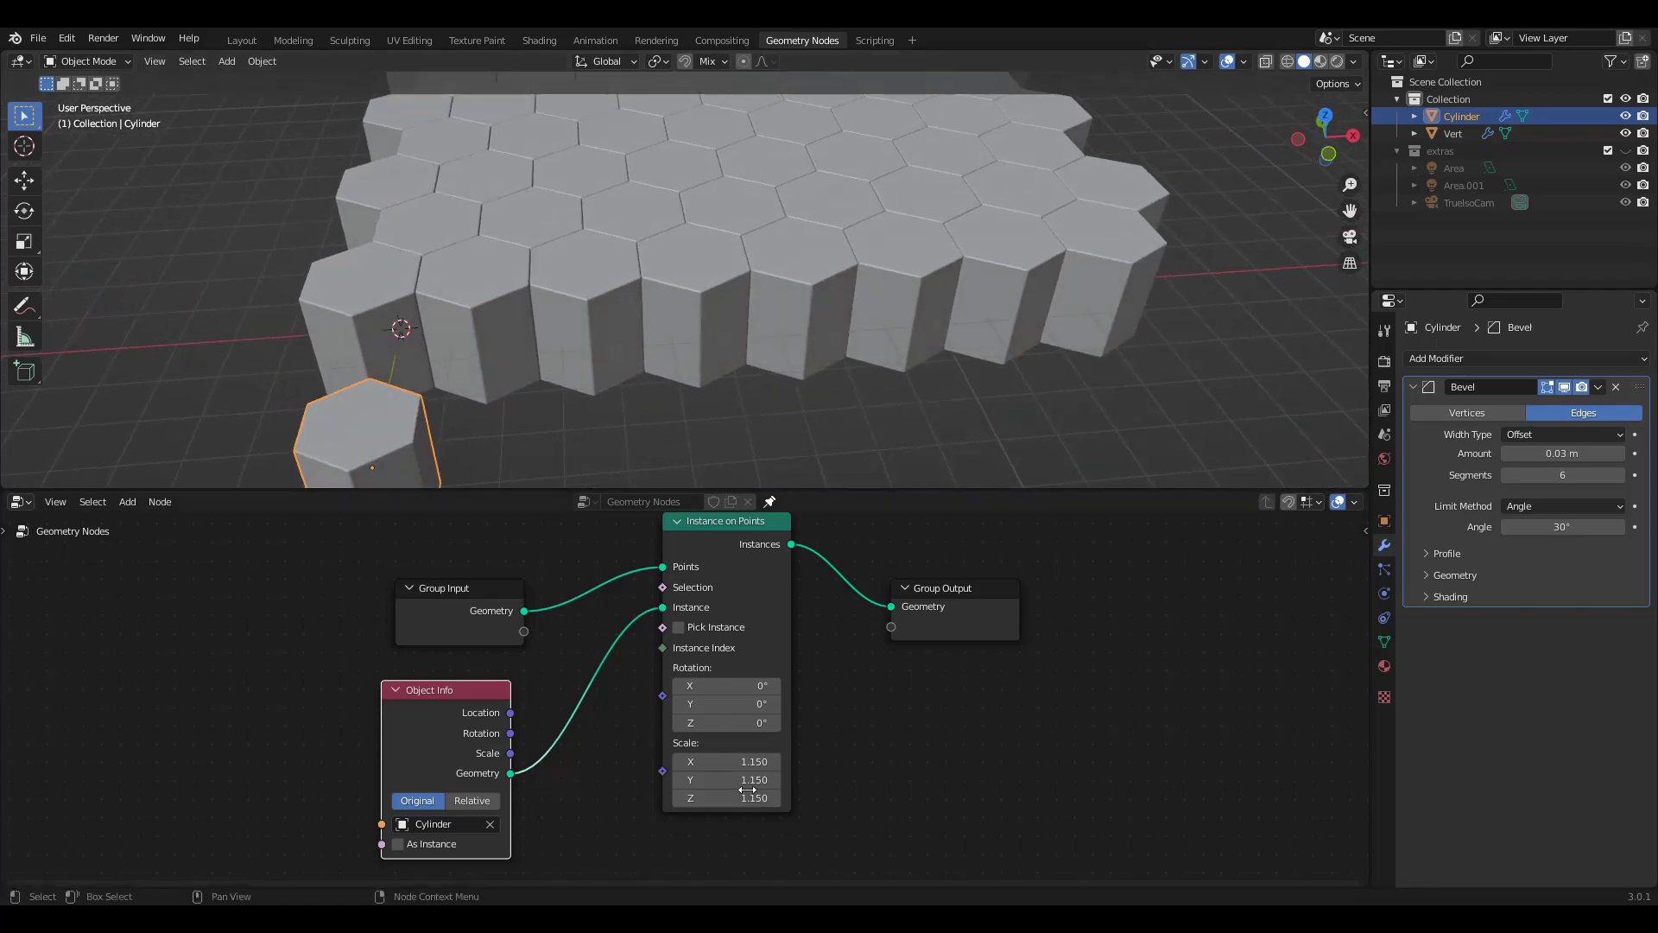
pyautogui.moveTo(734, 760); pyautogui.dragTo(734, 798)
pyautogui.write('1.1')
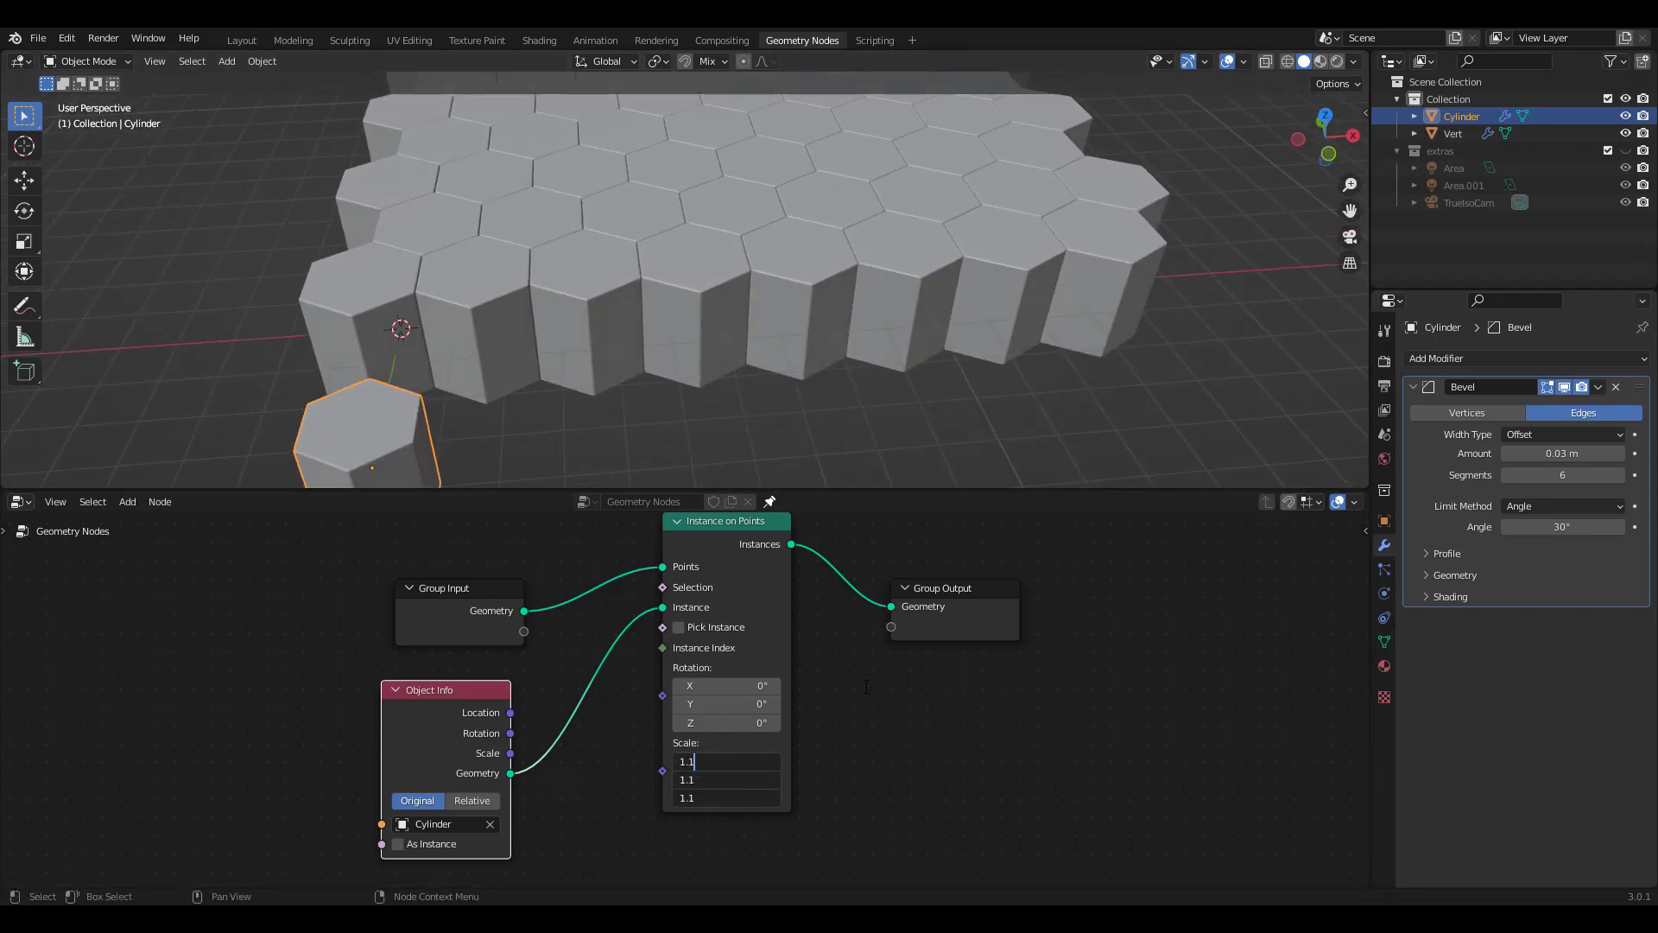
pyautogui.press('Return')
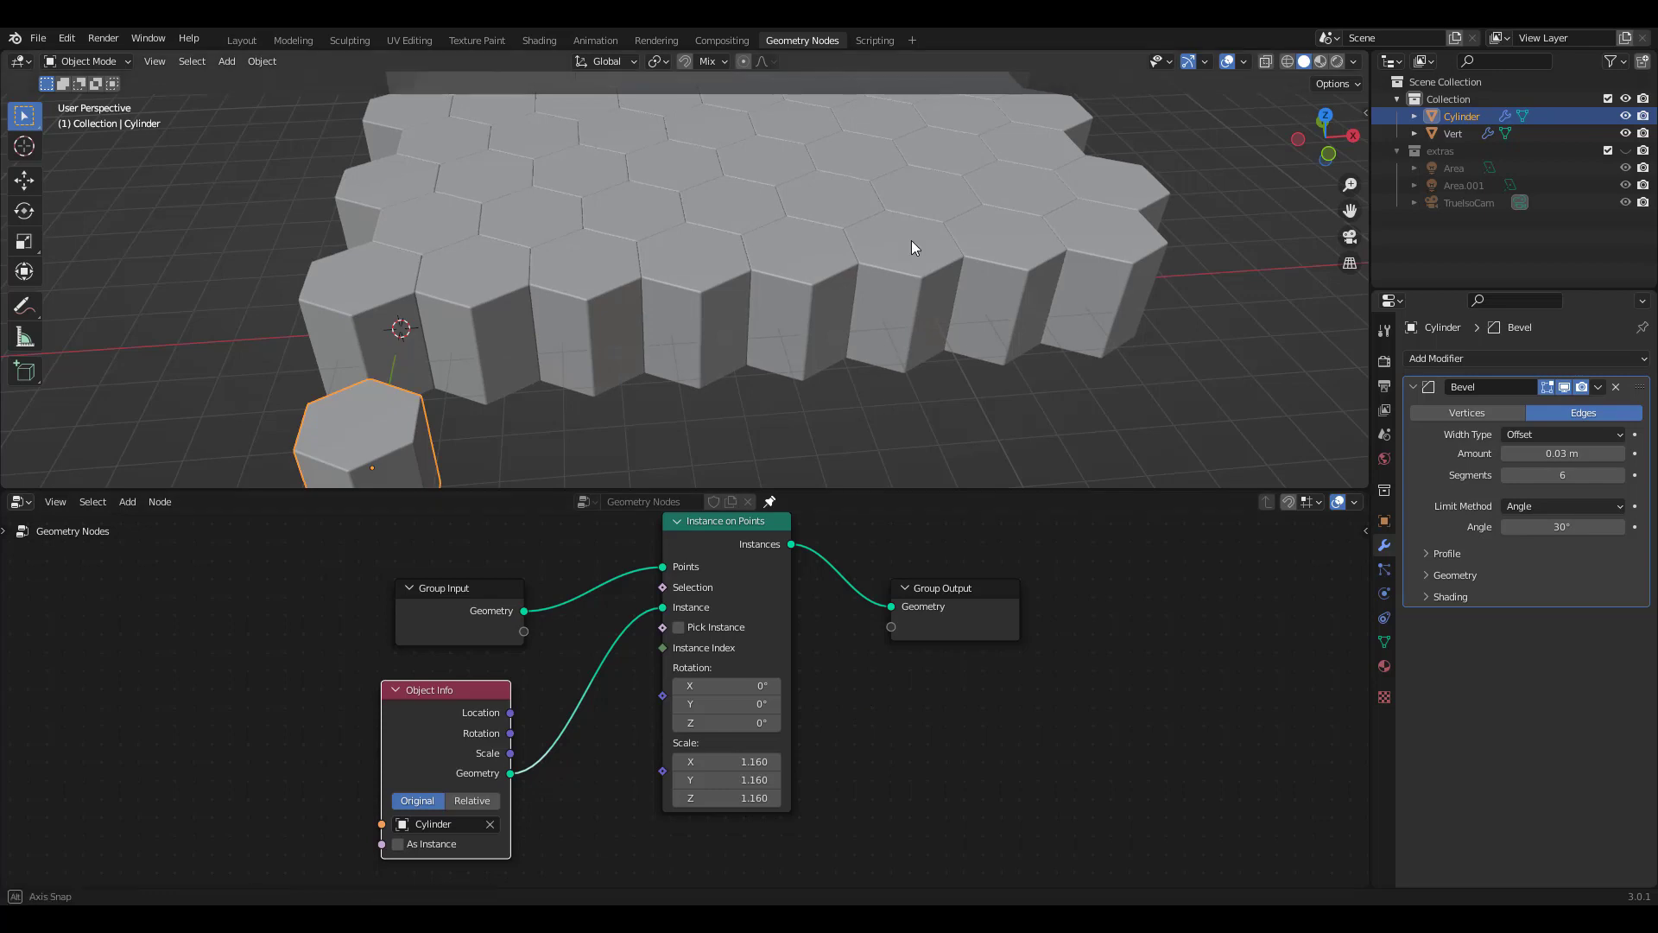
pyautogui.moveTo(910, 240); pyautogui.dragTo(914, 304, button='middle')
# Step: Add a Vector Math node in Add mode below the existing nodes
pyautogui.scroll(-2, 1014, 585)
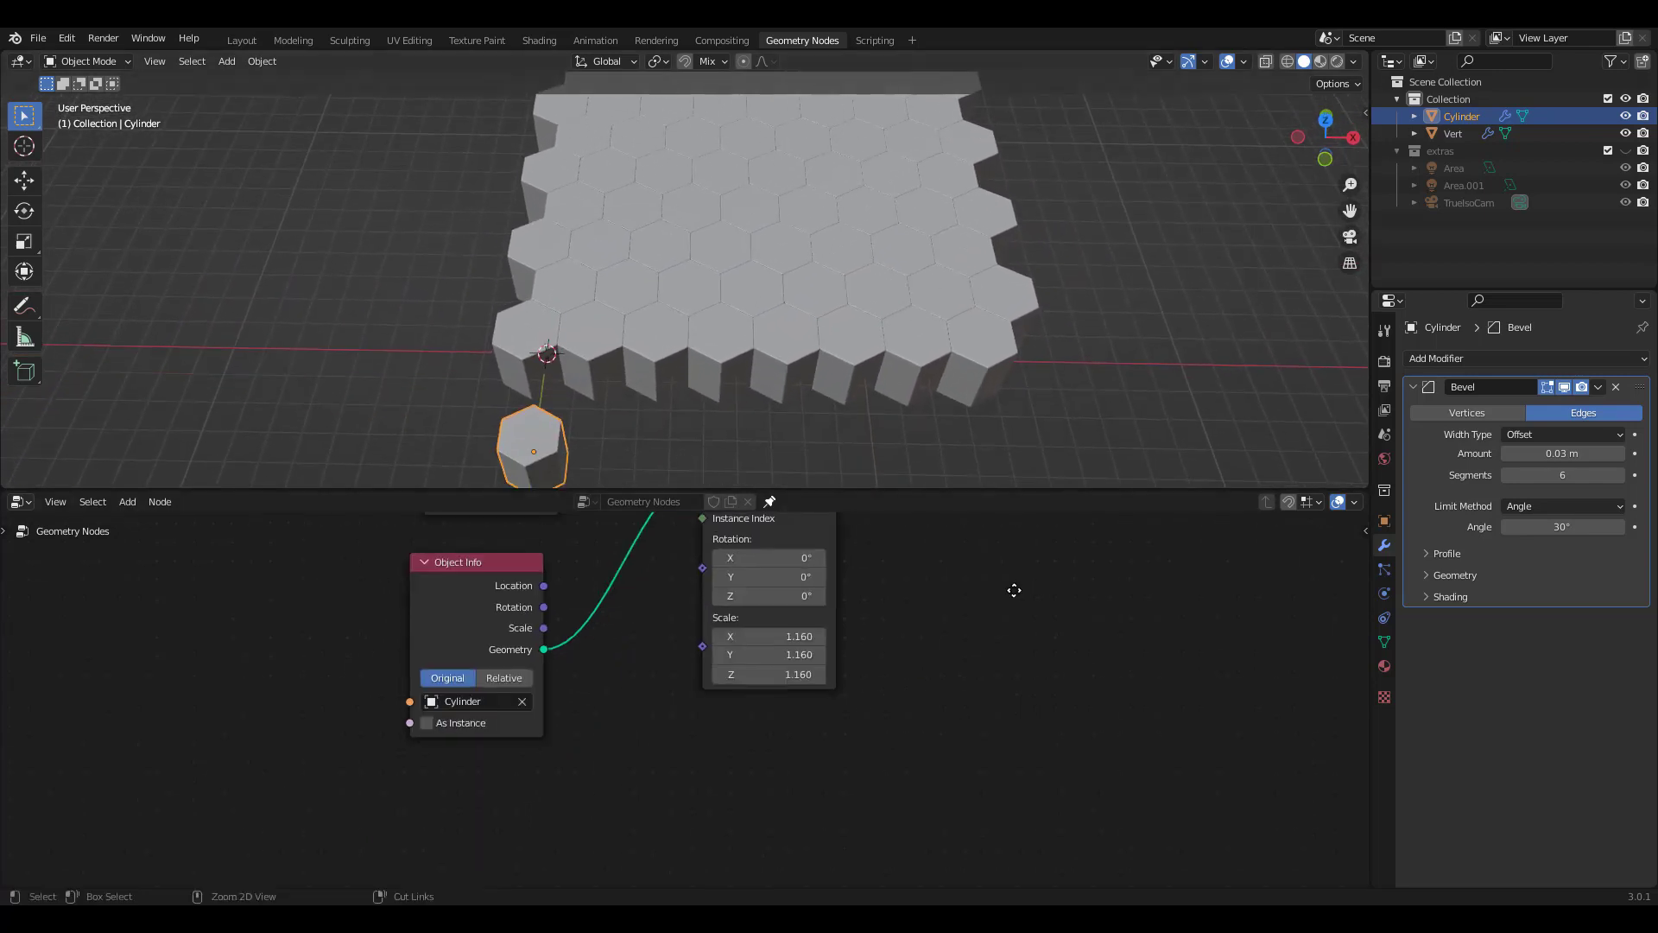
pyautogui.scroll(2, 858, 644)
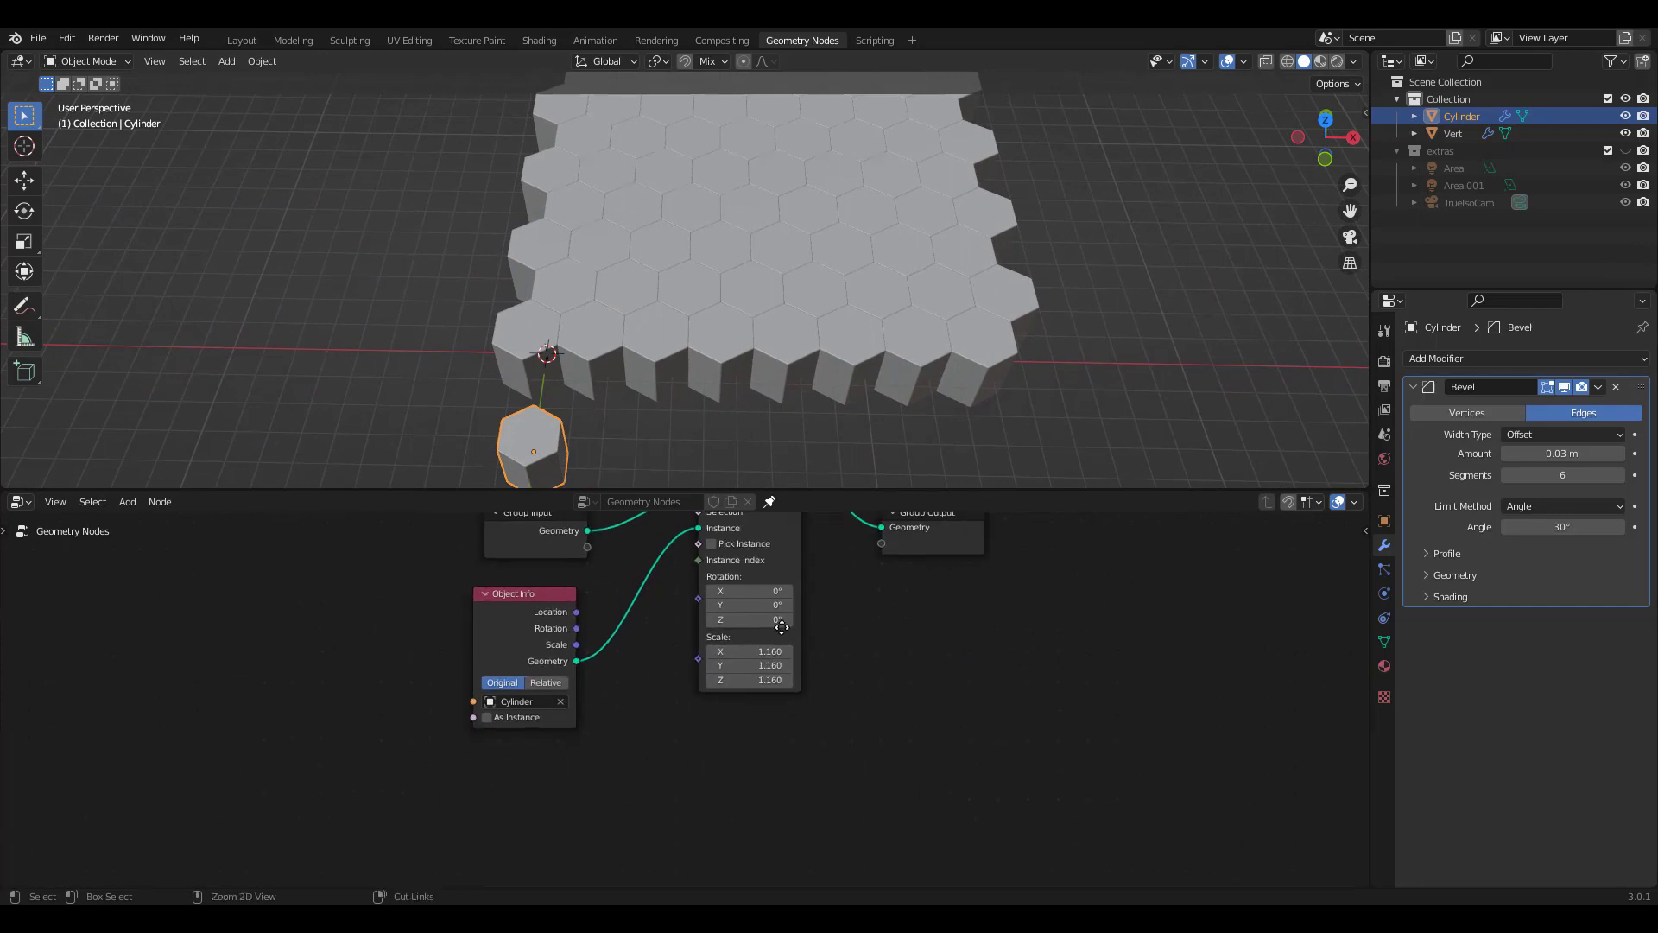
pyautogui.moveTo(909, 674); pyautogui.dragTo(940, 665, button='middle')
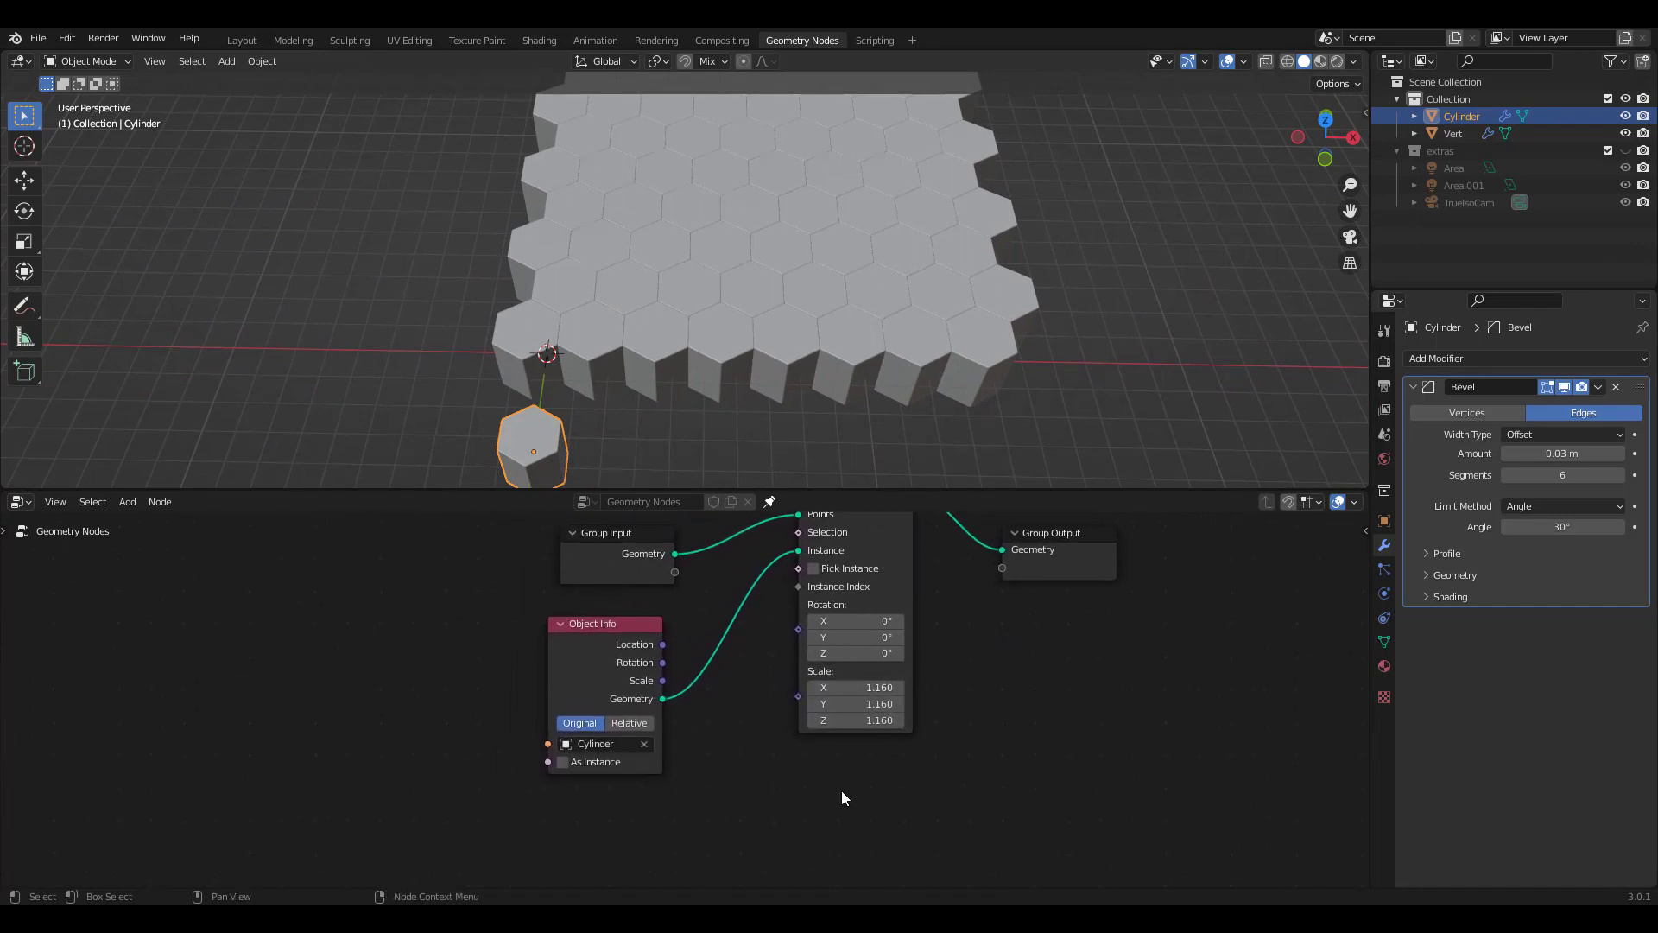
pyautogui.hotkey('shift', 'a')
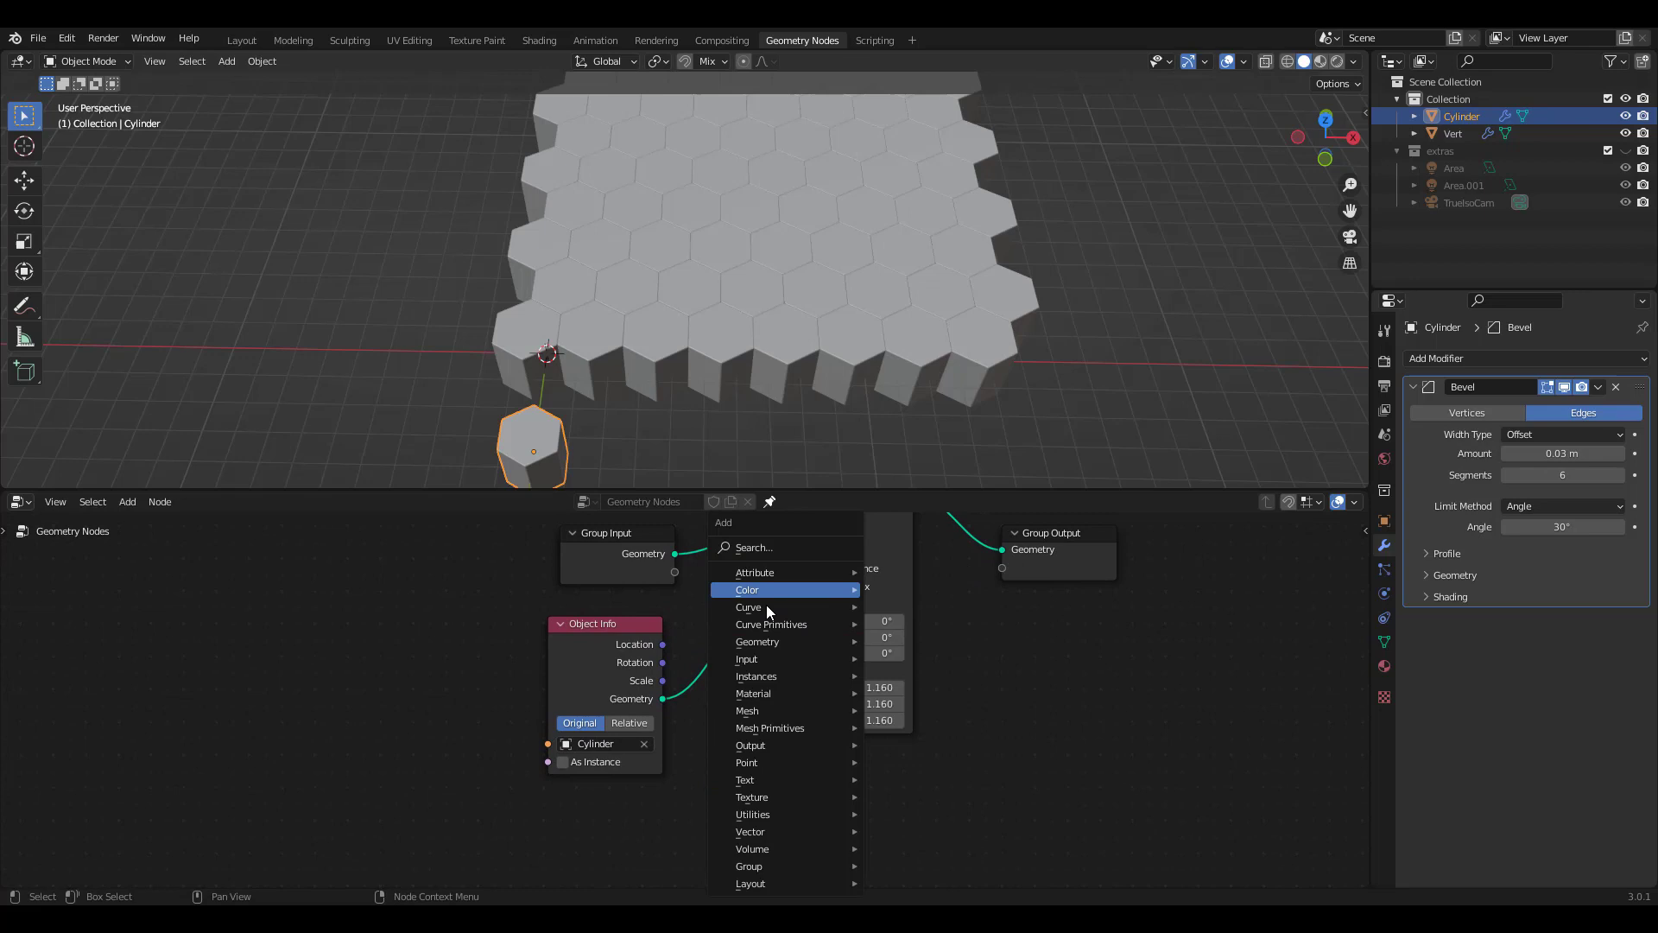
pyautogui.moveTo(787, 832)
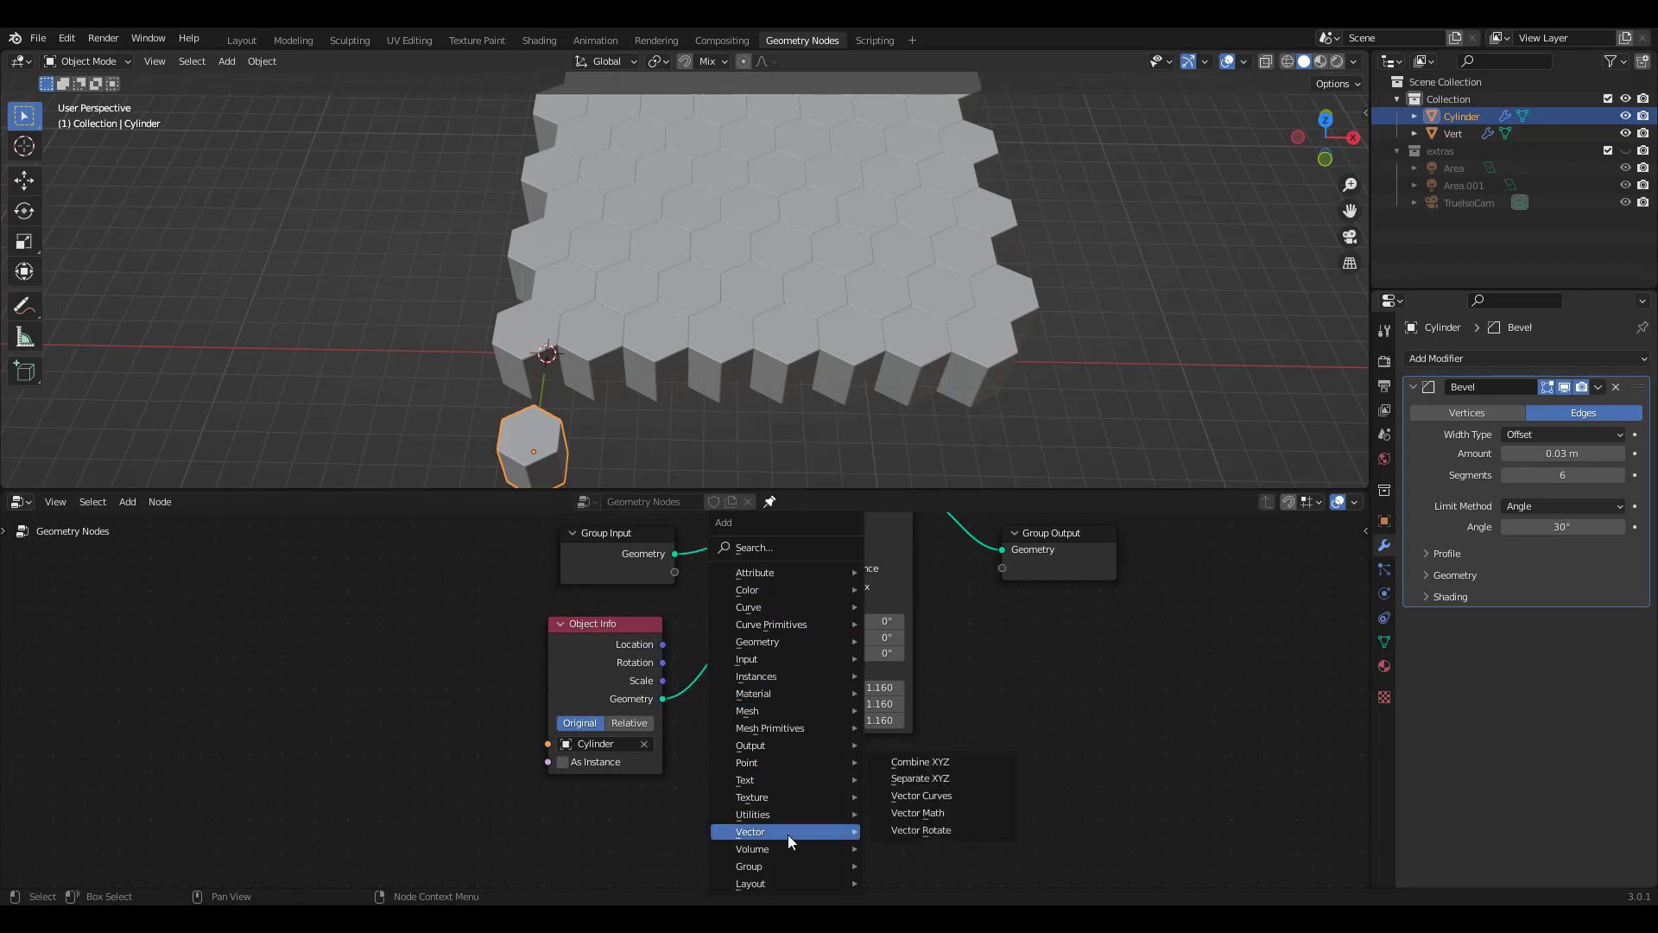
pyautogui.click(981, 815)
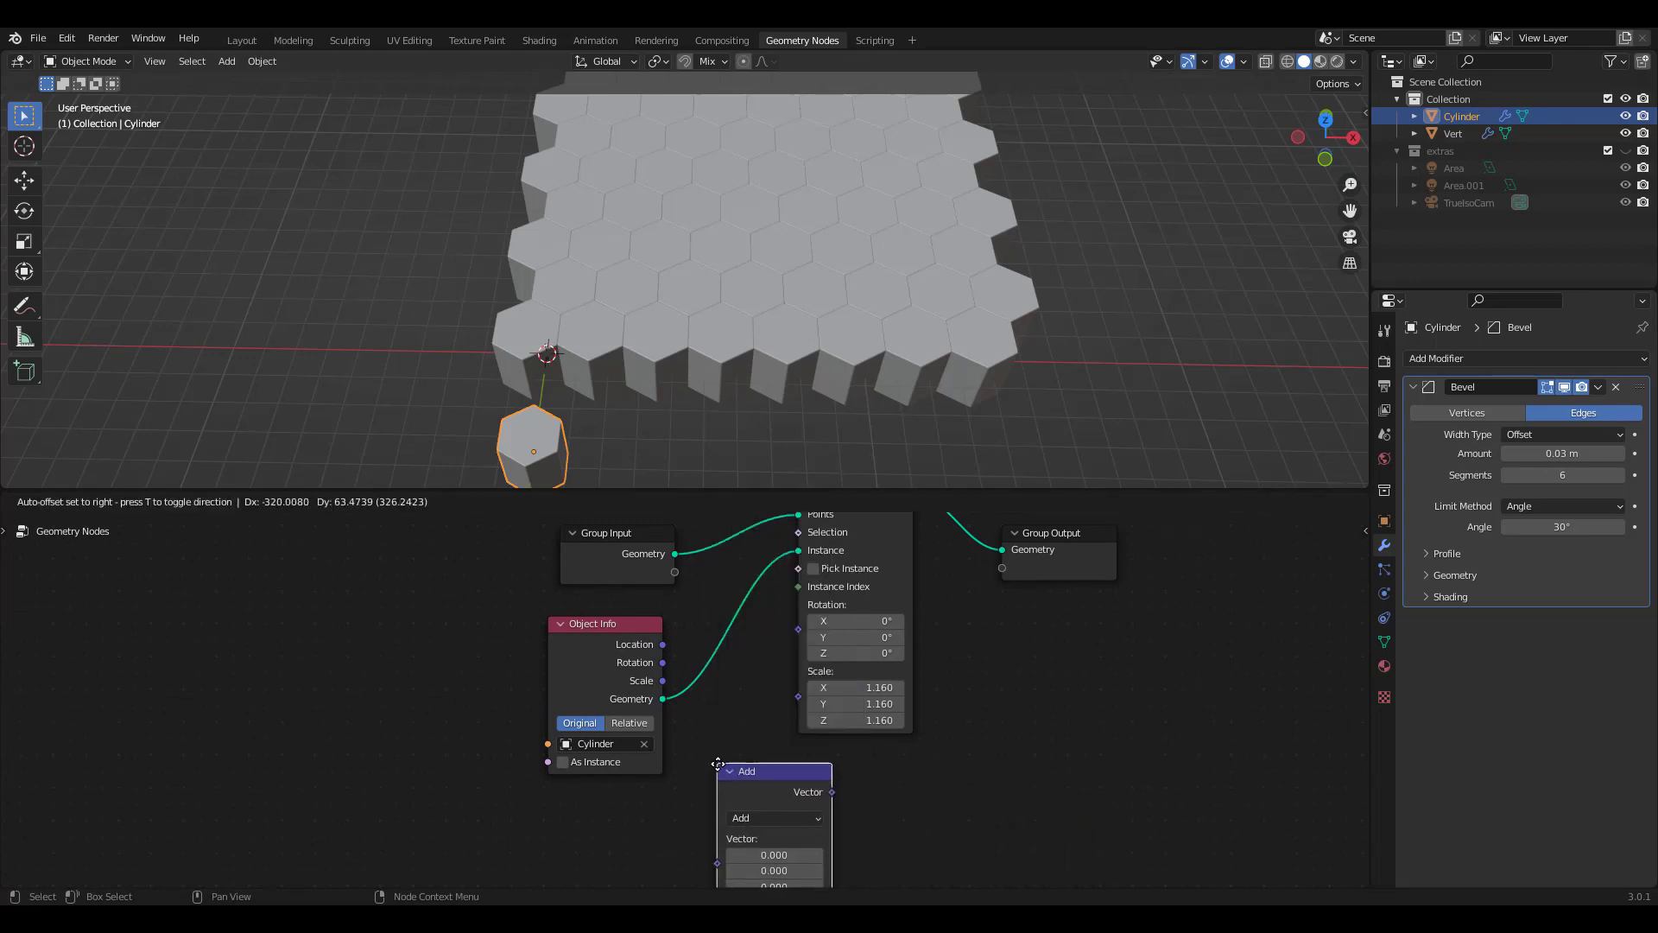
pyautogui.click(719, 764)
# Step: Rearrange the tree, moving Group Output and Instance on Points further right and the Add node down
pyautogui.moveTo(1079, 576); pyautogui.dragTo(1216, 616)
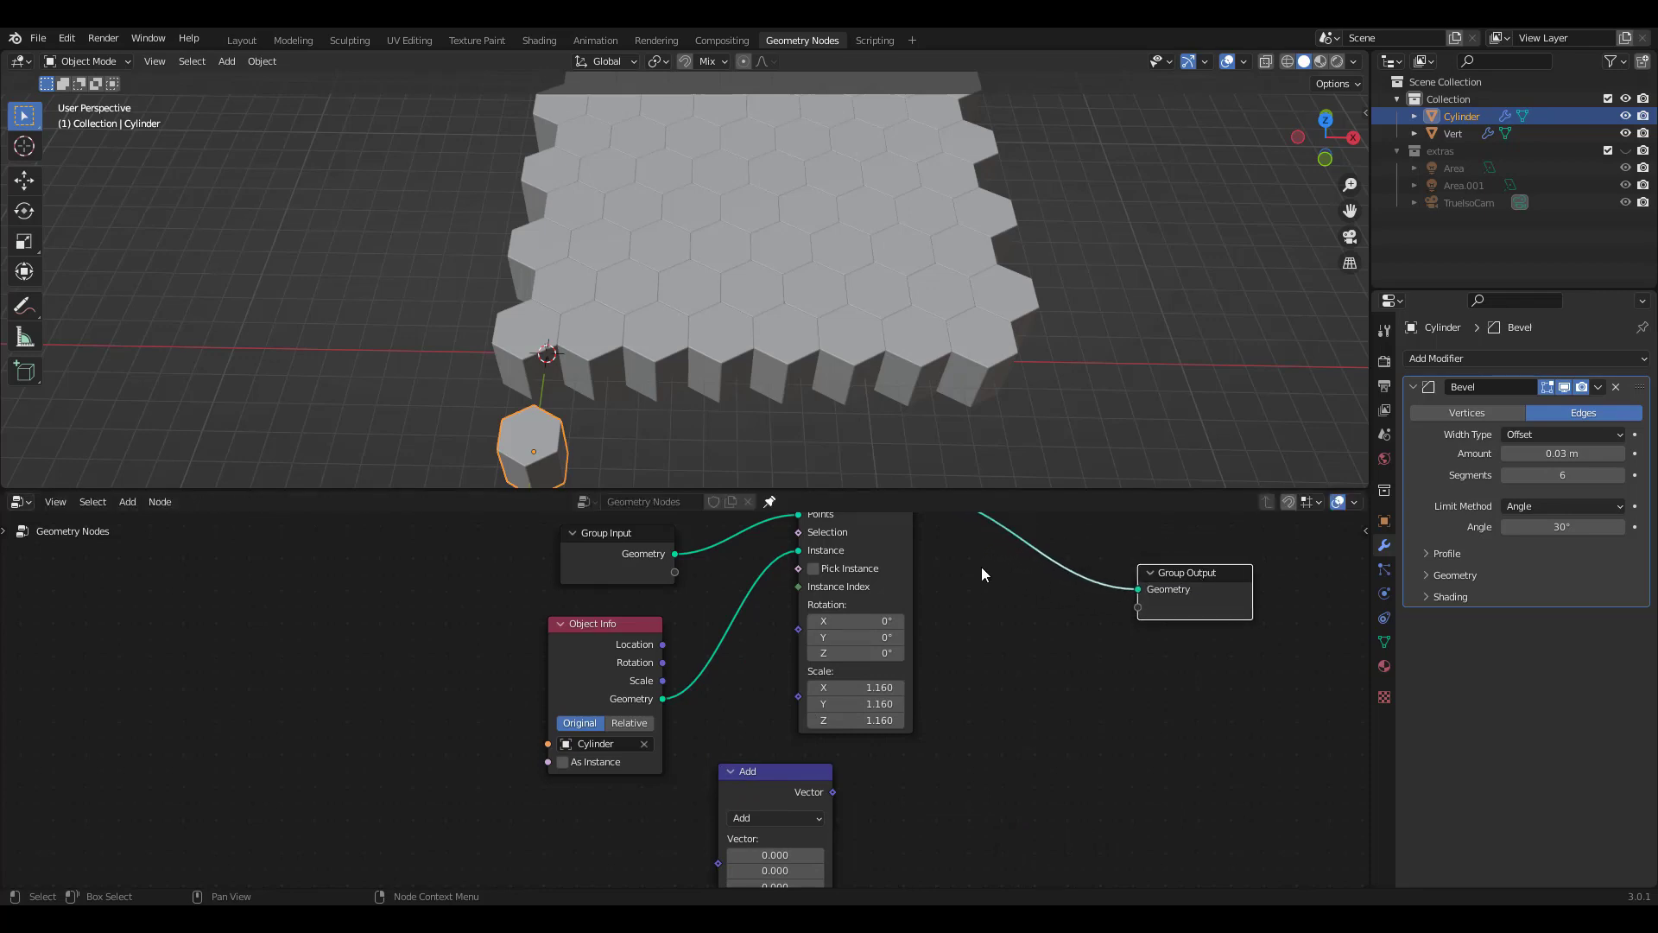
pyautogui.moveTo(988, 577); pyautogui.dragTo(993, 652, button='middle')
pyautogui.moveTo(915, 561); pyautogui.dragTo(1018, 584)
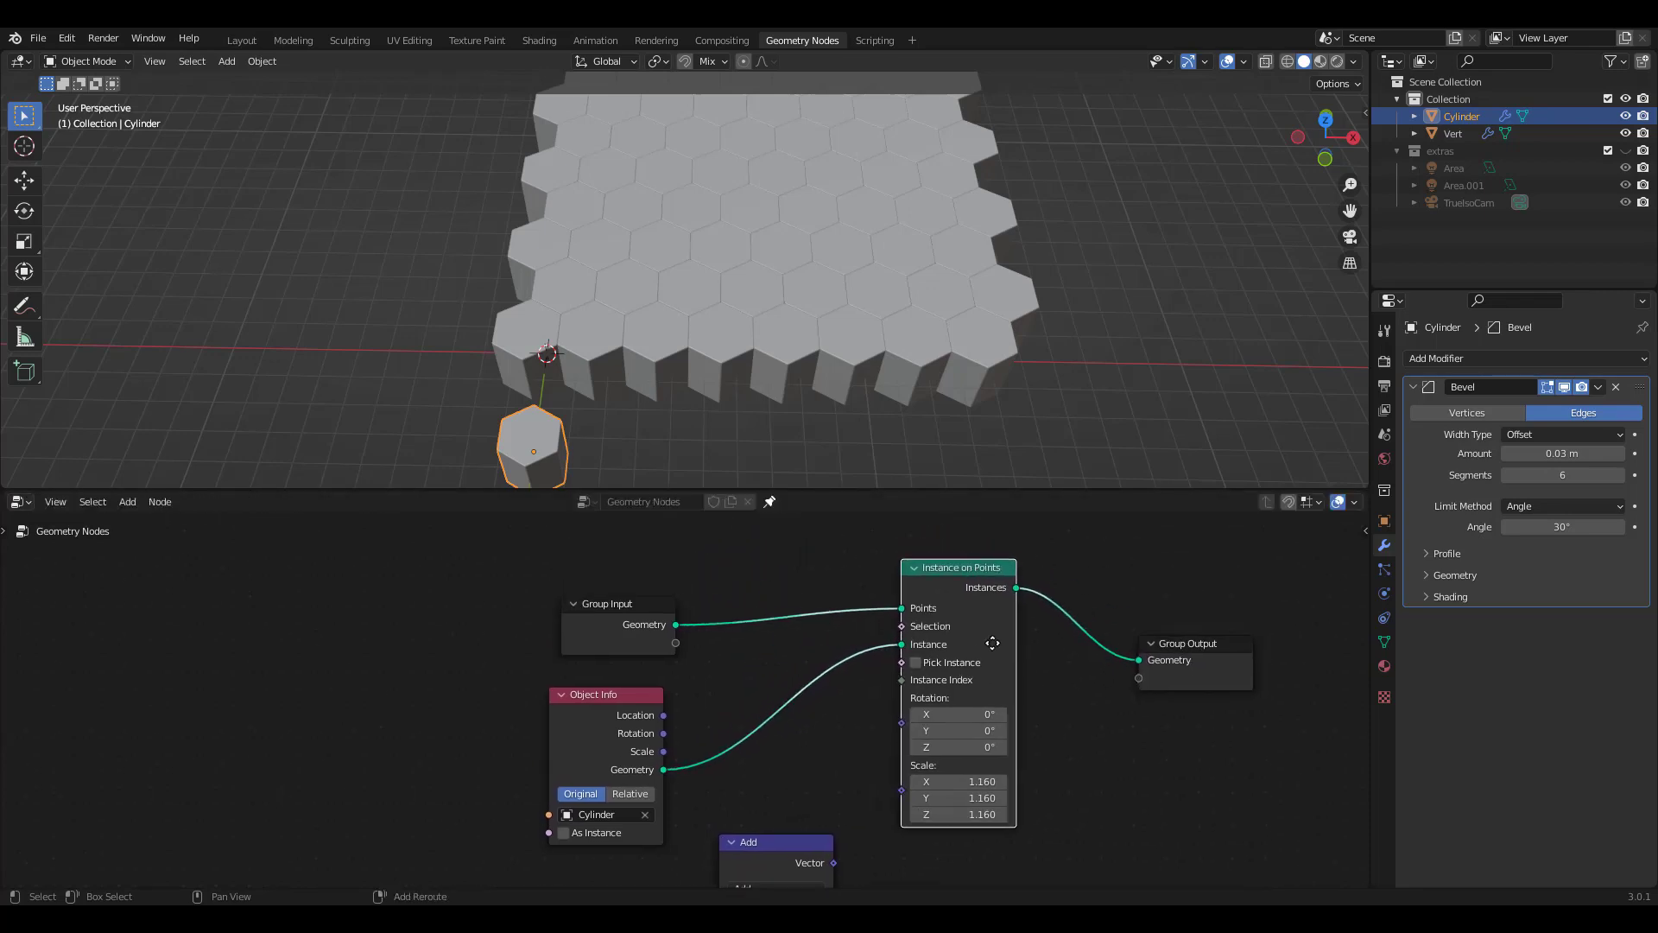
pyautogui.moveTo(1050, 677); pyautogui.dragTo(996, 539, button='middle')
pyautogui.moveTo(830, 561); pyautogui.dragTo(833, 462, button='middle')
pyautogui.moveTo(739, 610); pyautogui.dragTo(804, 643)
# Step: Add a Combine XYZ node to the left of the Add node
pyautogui.hotkey('shift', 'a')
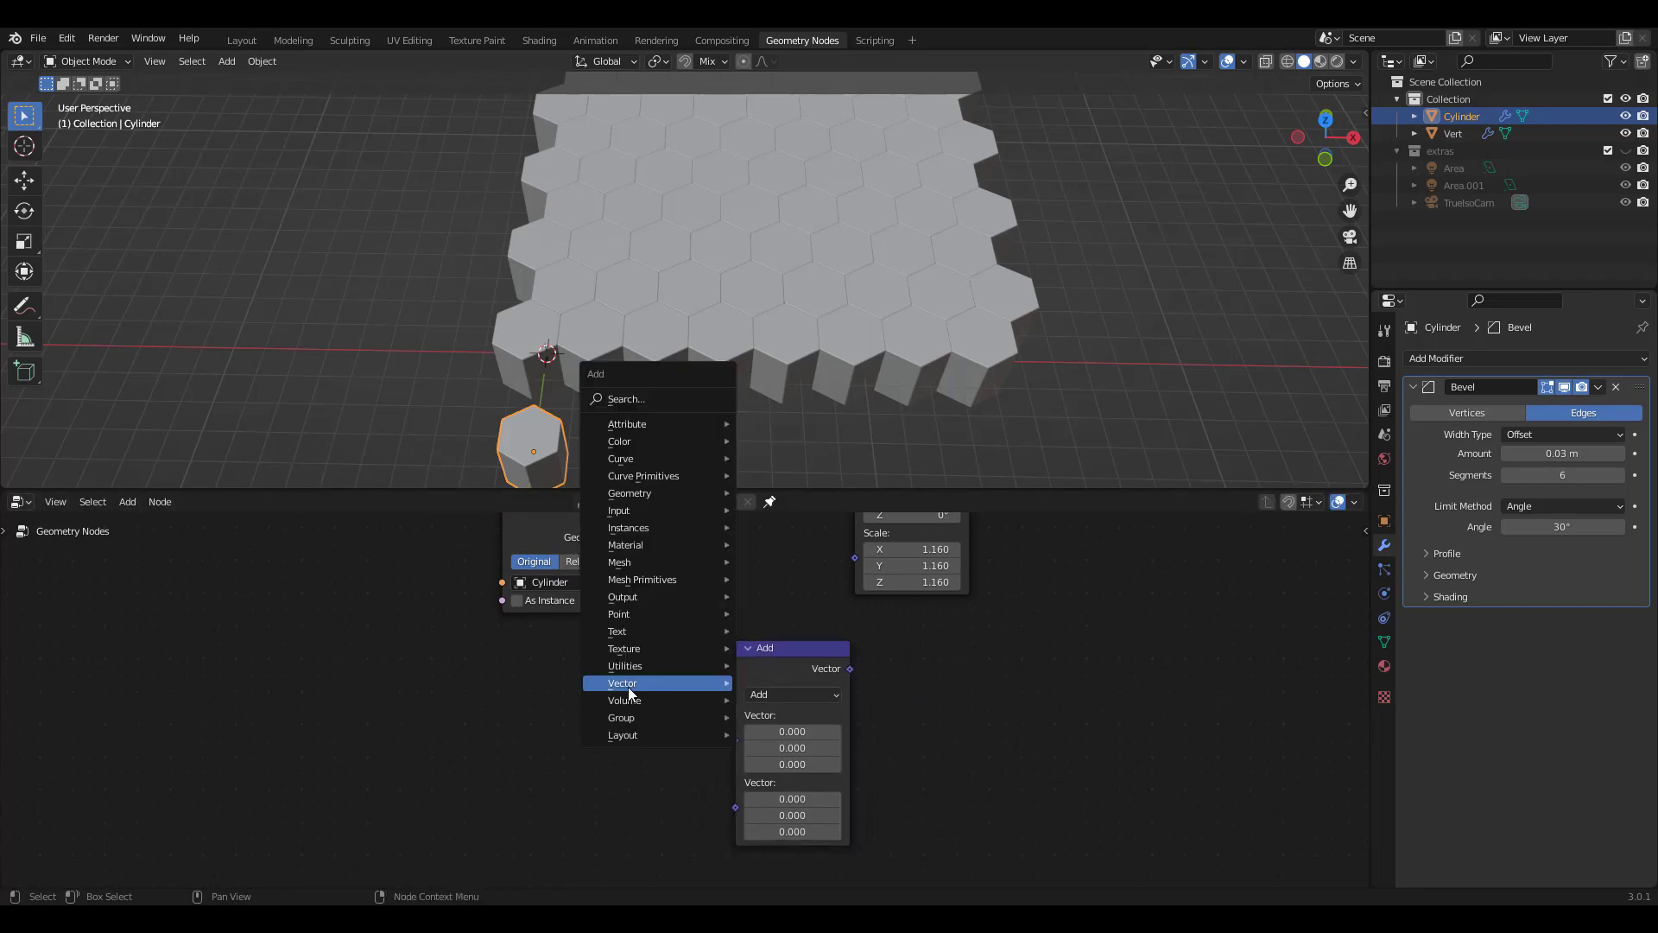
pyautogui.moveTo(630, 683)
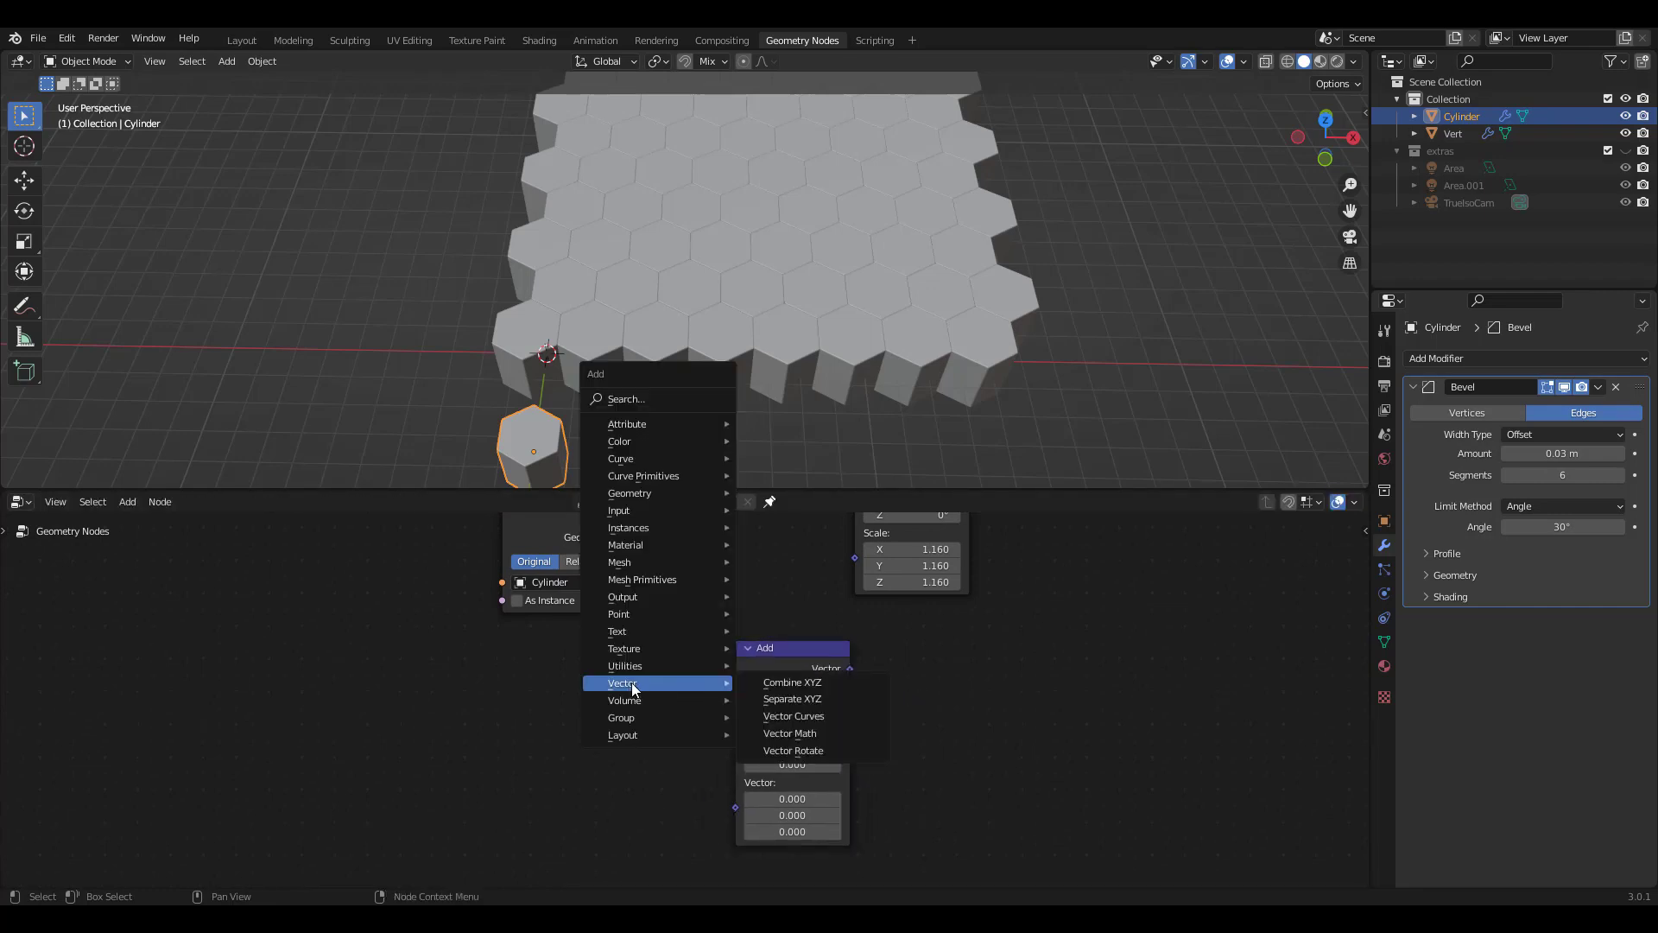
pyautogui.click(787, 687)
pyautogui.click(537, 720)
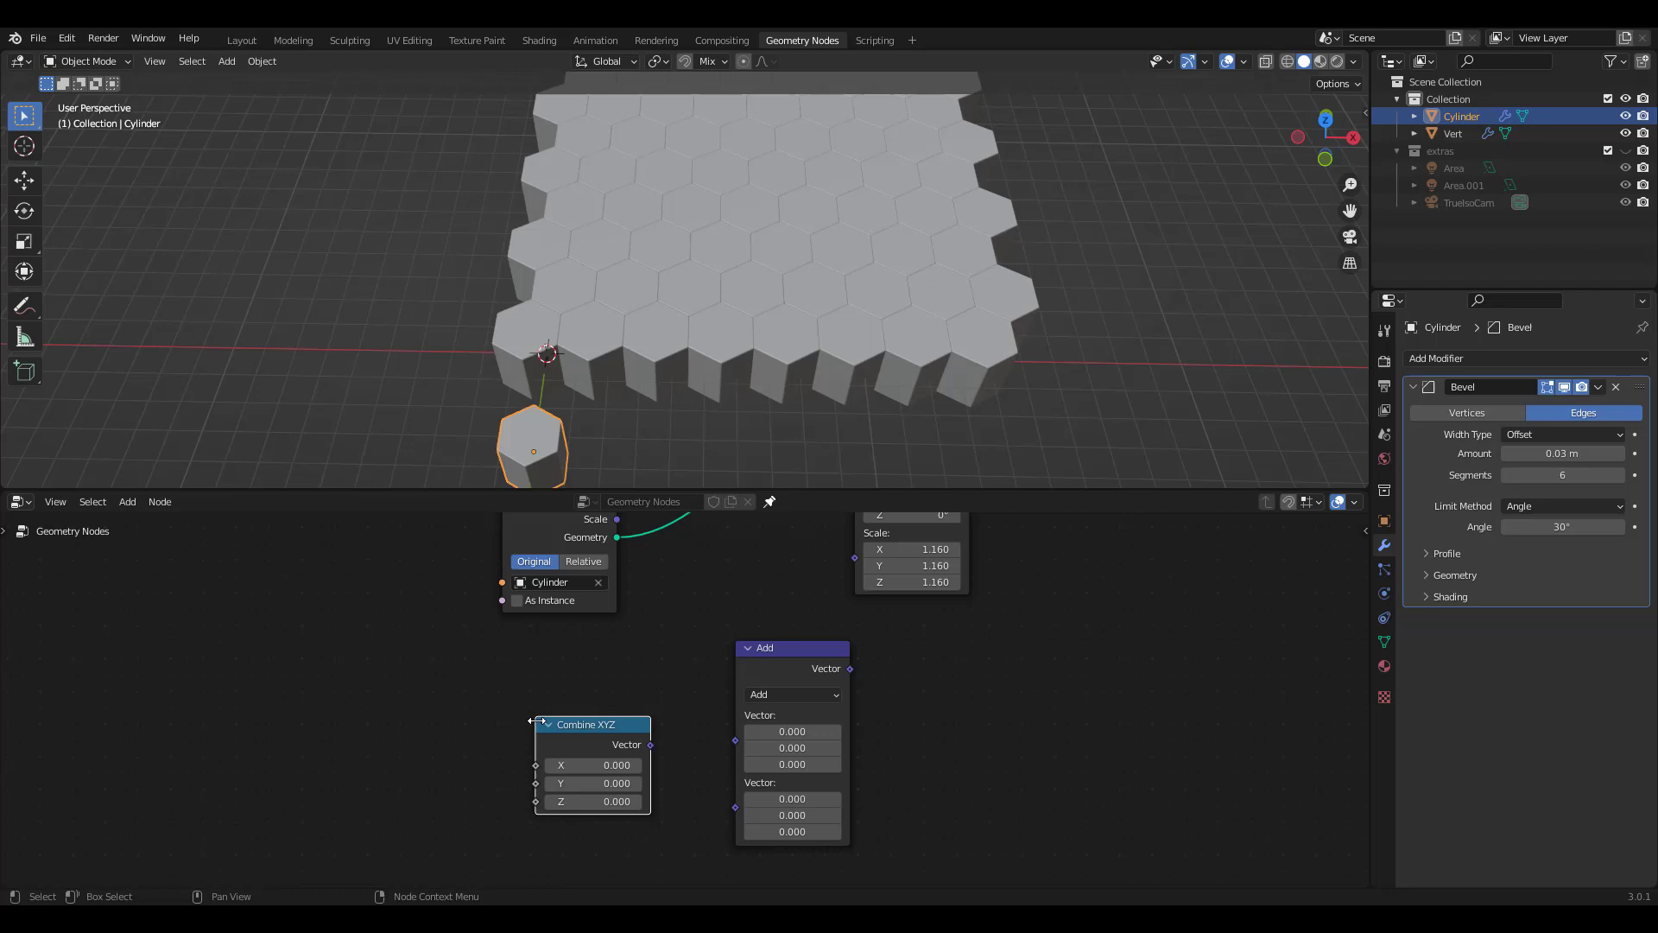
pyautogui.moveTo(638, 628); pyautogui.dragTo(866, 591, button='middle')
pyautogui.hotkey('shift', 'a')
pyautogui.moveTo(604, 675)
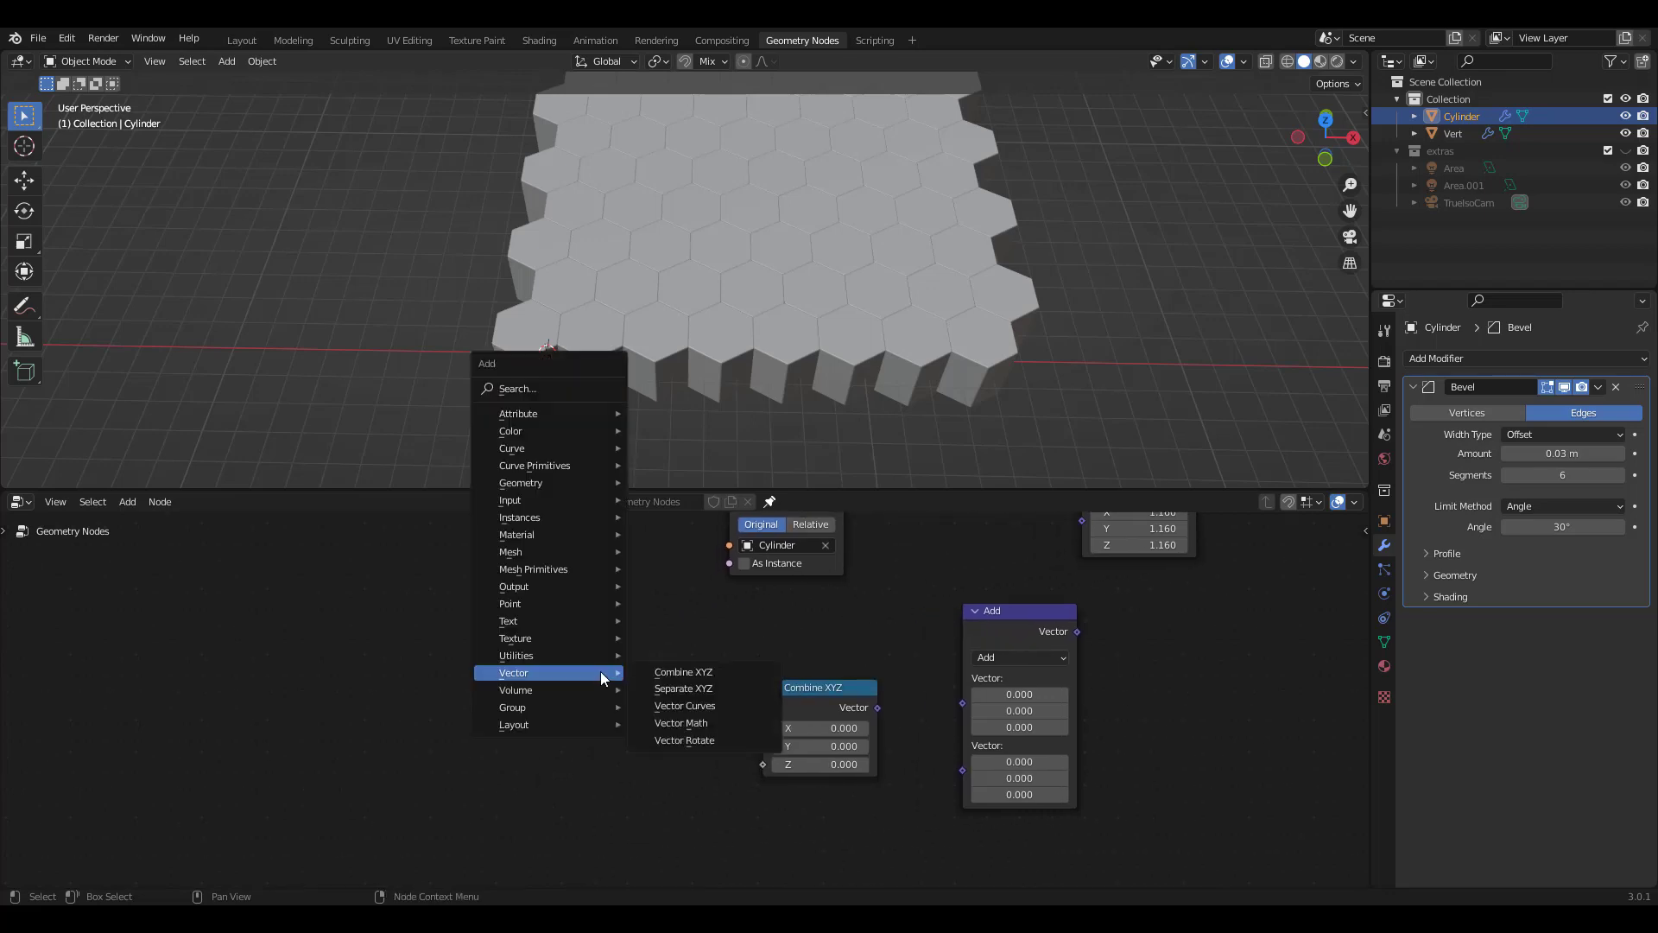
# Step: Search 'text' in the node list and place a Musgrave Texture node in the tree
pyautogui.click(568, 390)
pyautogui.write('text')
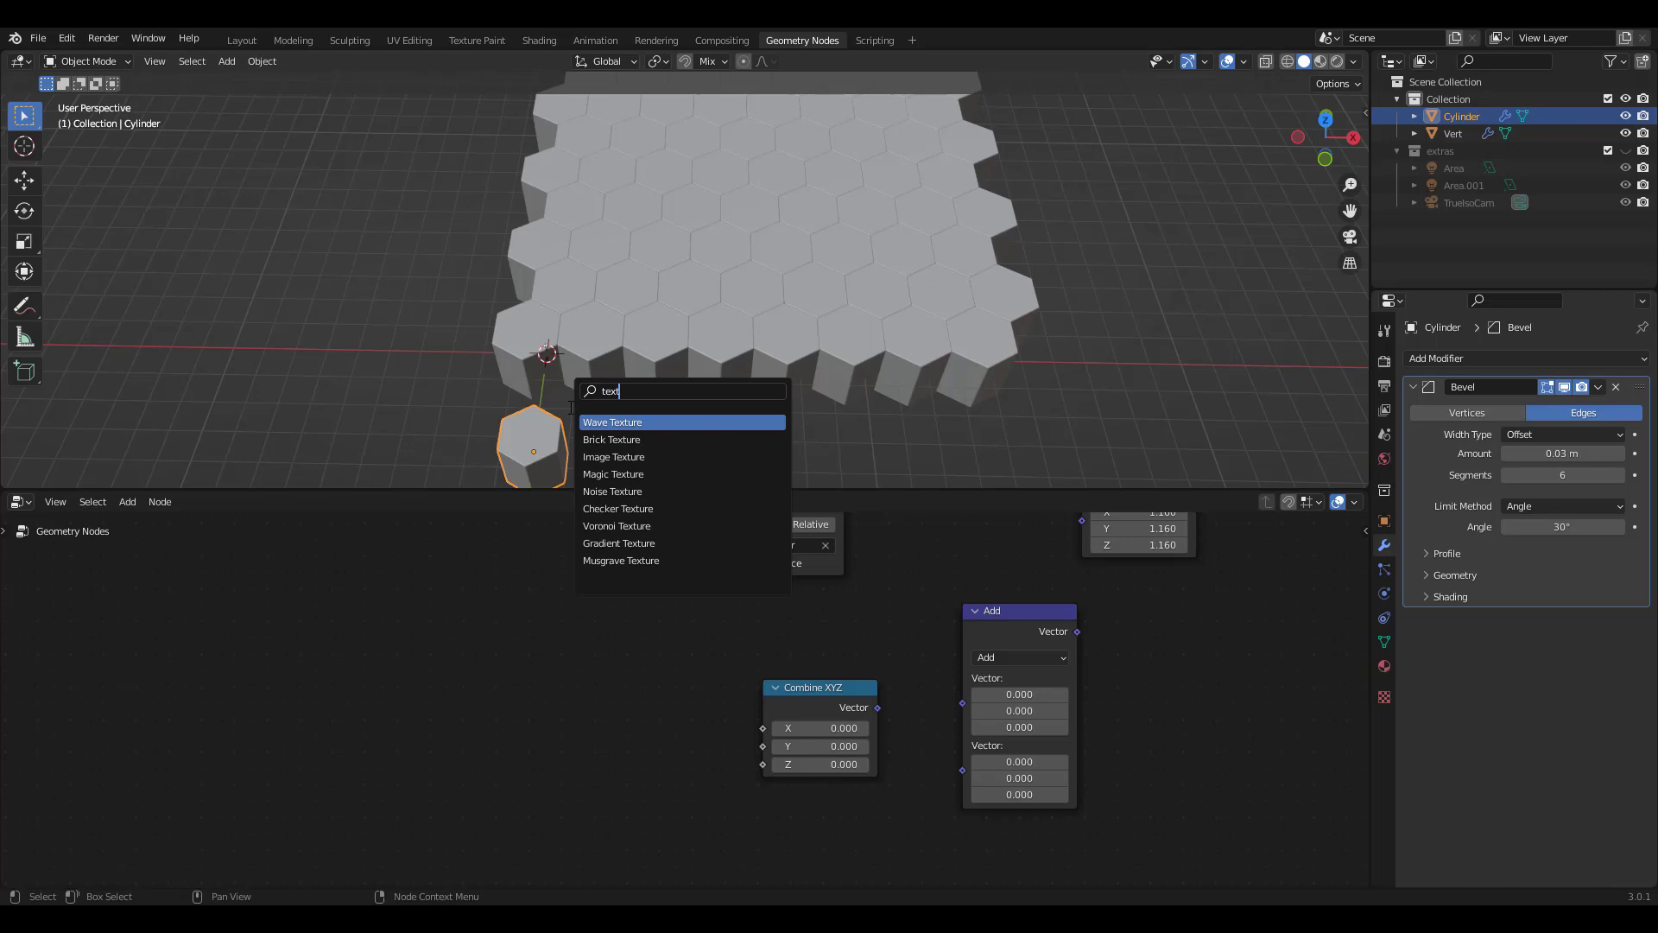
pyautogui.click(621, 560)
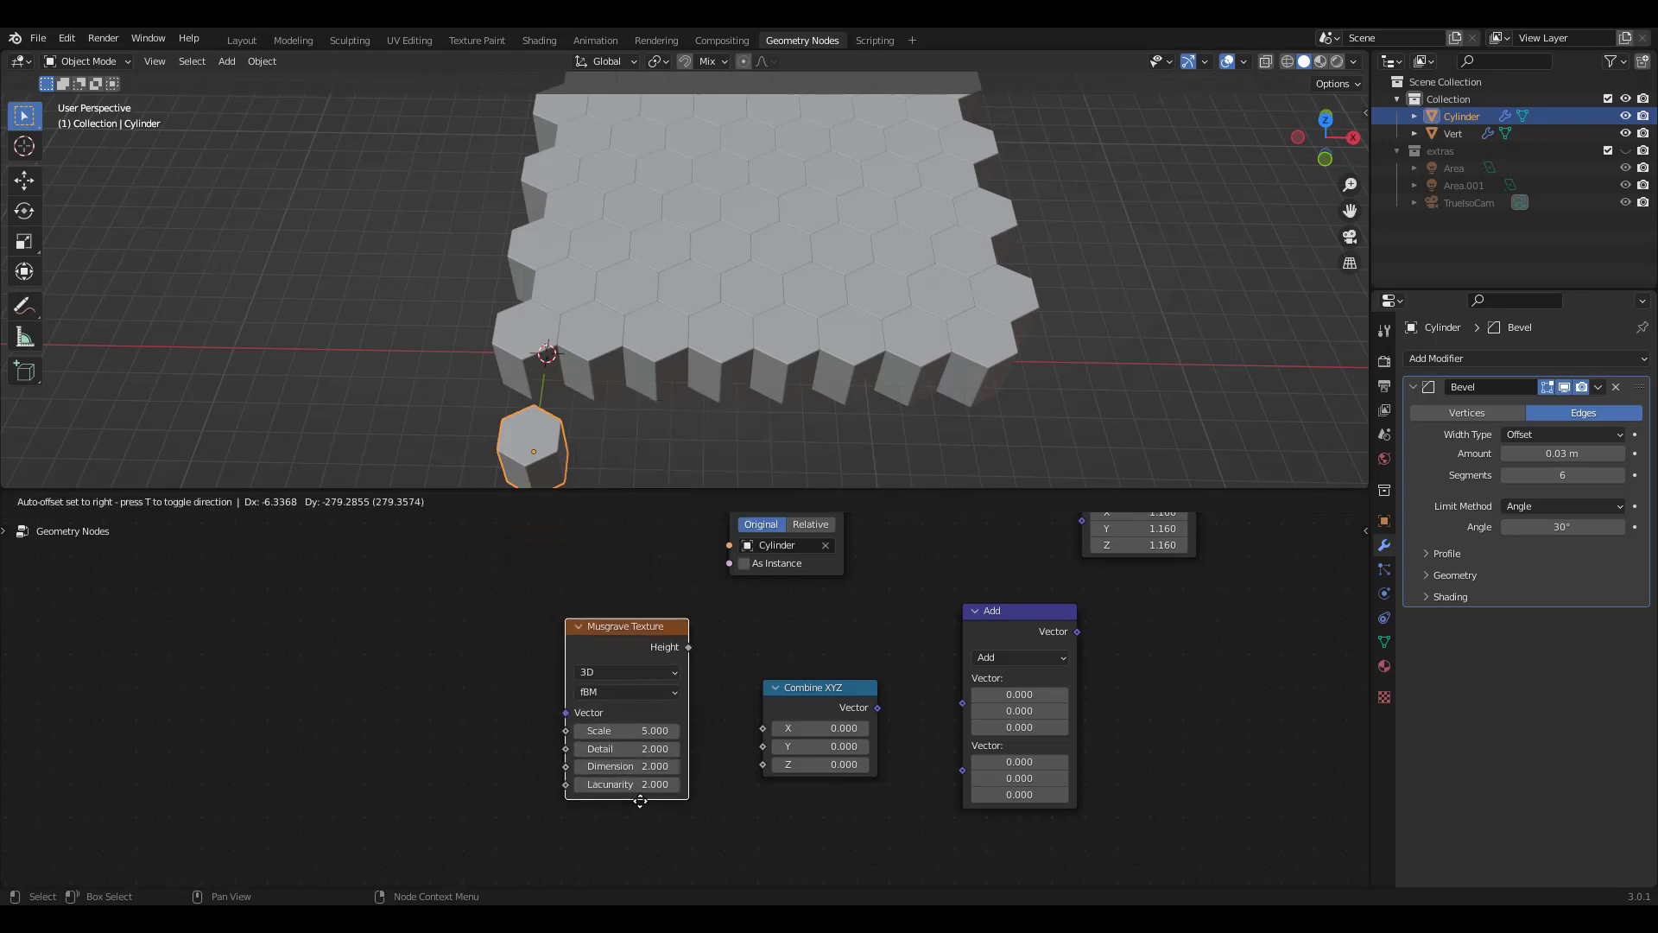
pyautogui.click(641, 812)
pyautogui.moveTo(901, 584); pyautogui.dragTo(651, 634, button='middle')
pyautogui.keyDown('shift'); pyautogui.scroll(3, 924, 615); pyautogui.keyUp('shift')
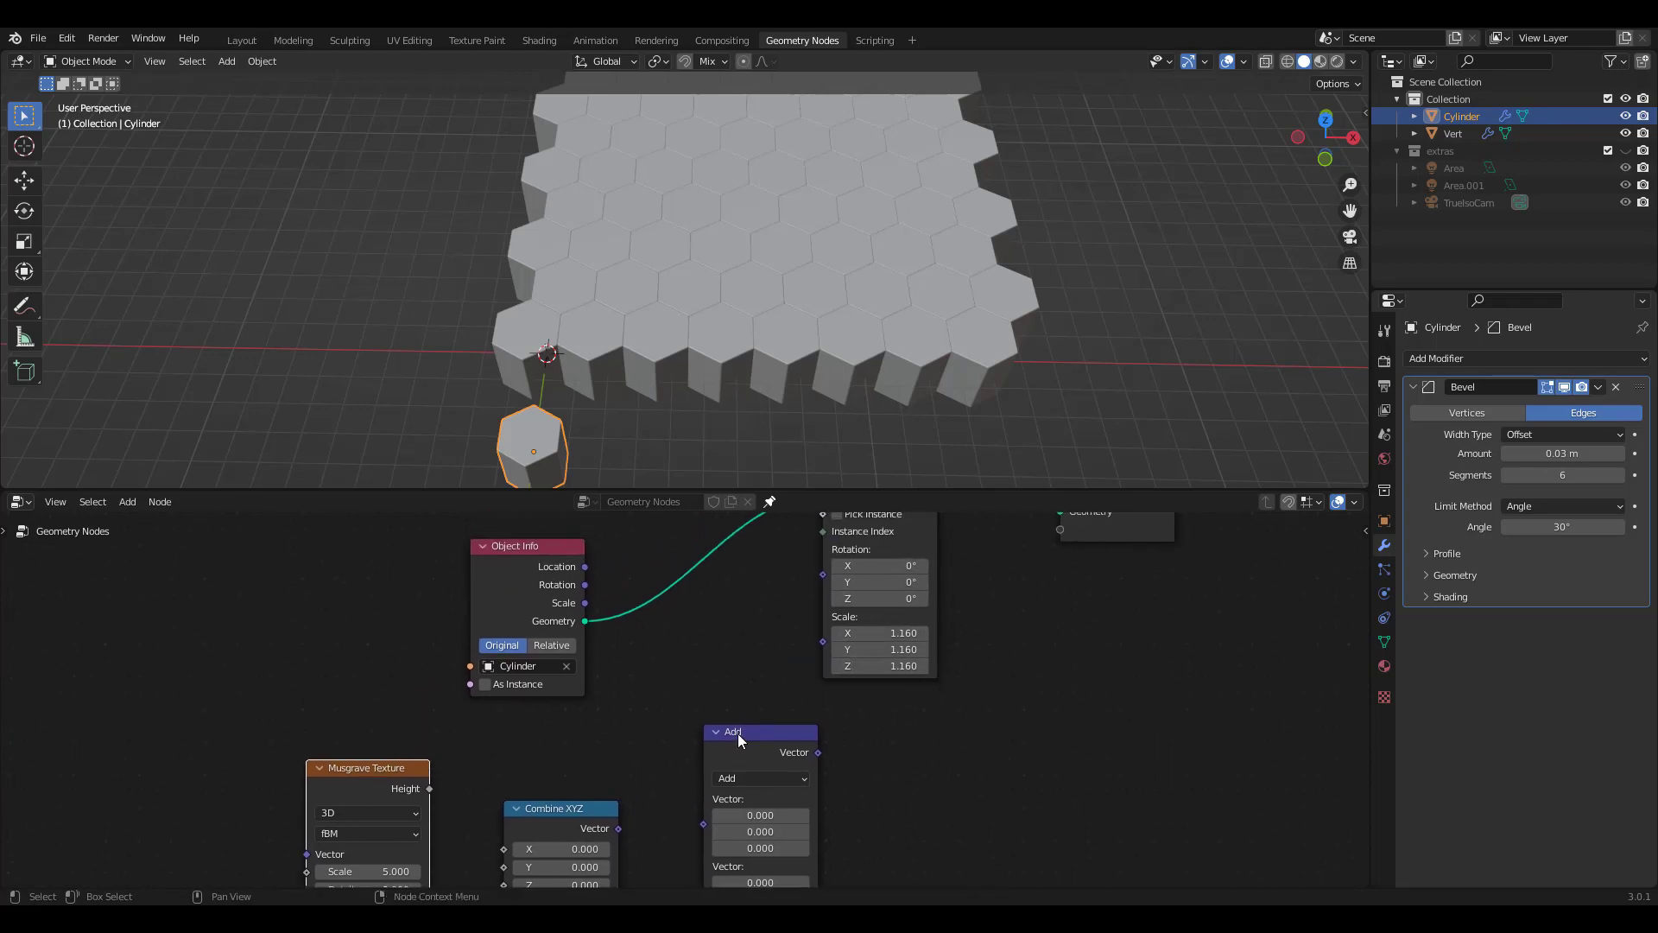
# Step: Link the Add output to instance Scale, set its second vector to 1.16, and feed Combine XYZ into it
pyautogui.moveTo(738, 733); pyautogui.dragTo(791, 700)
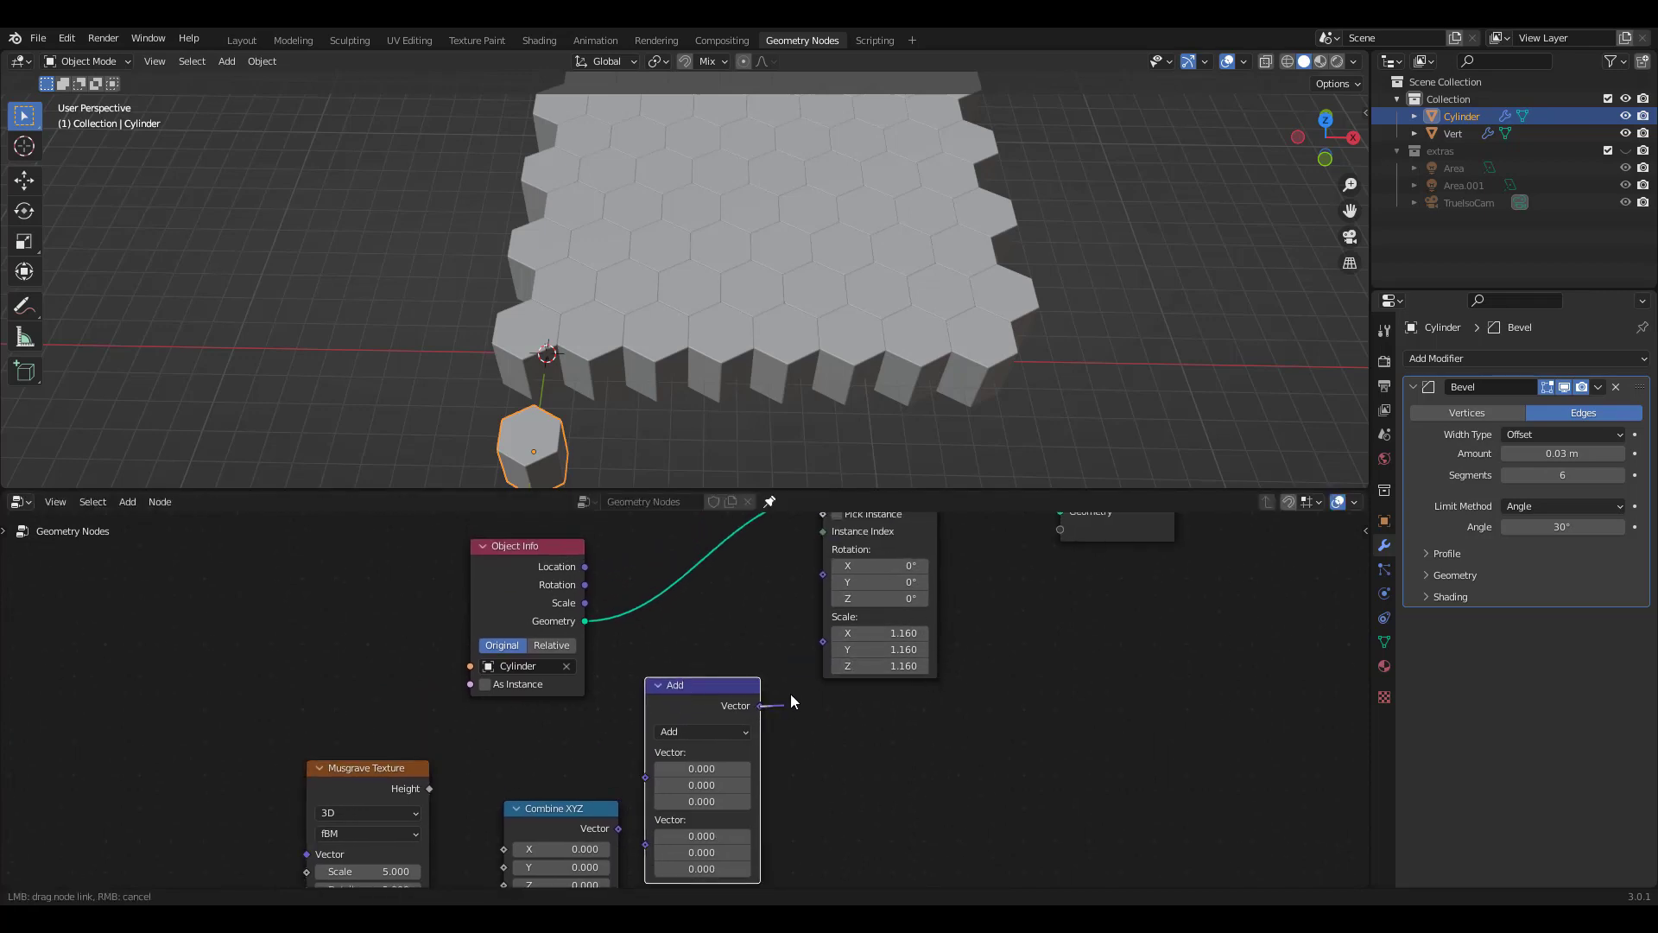
pyautogui.moveTo(809, 639); pyautogui.dragTo(822, 642)
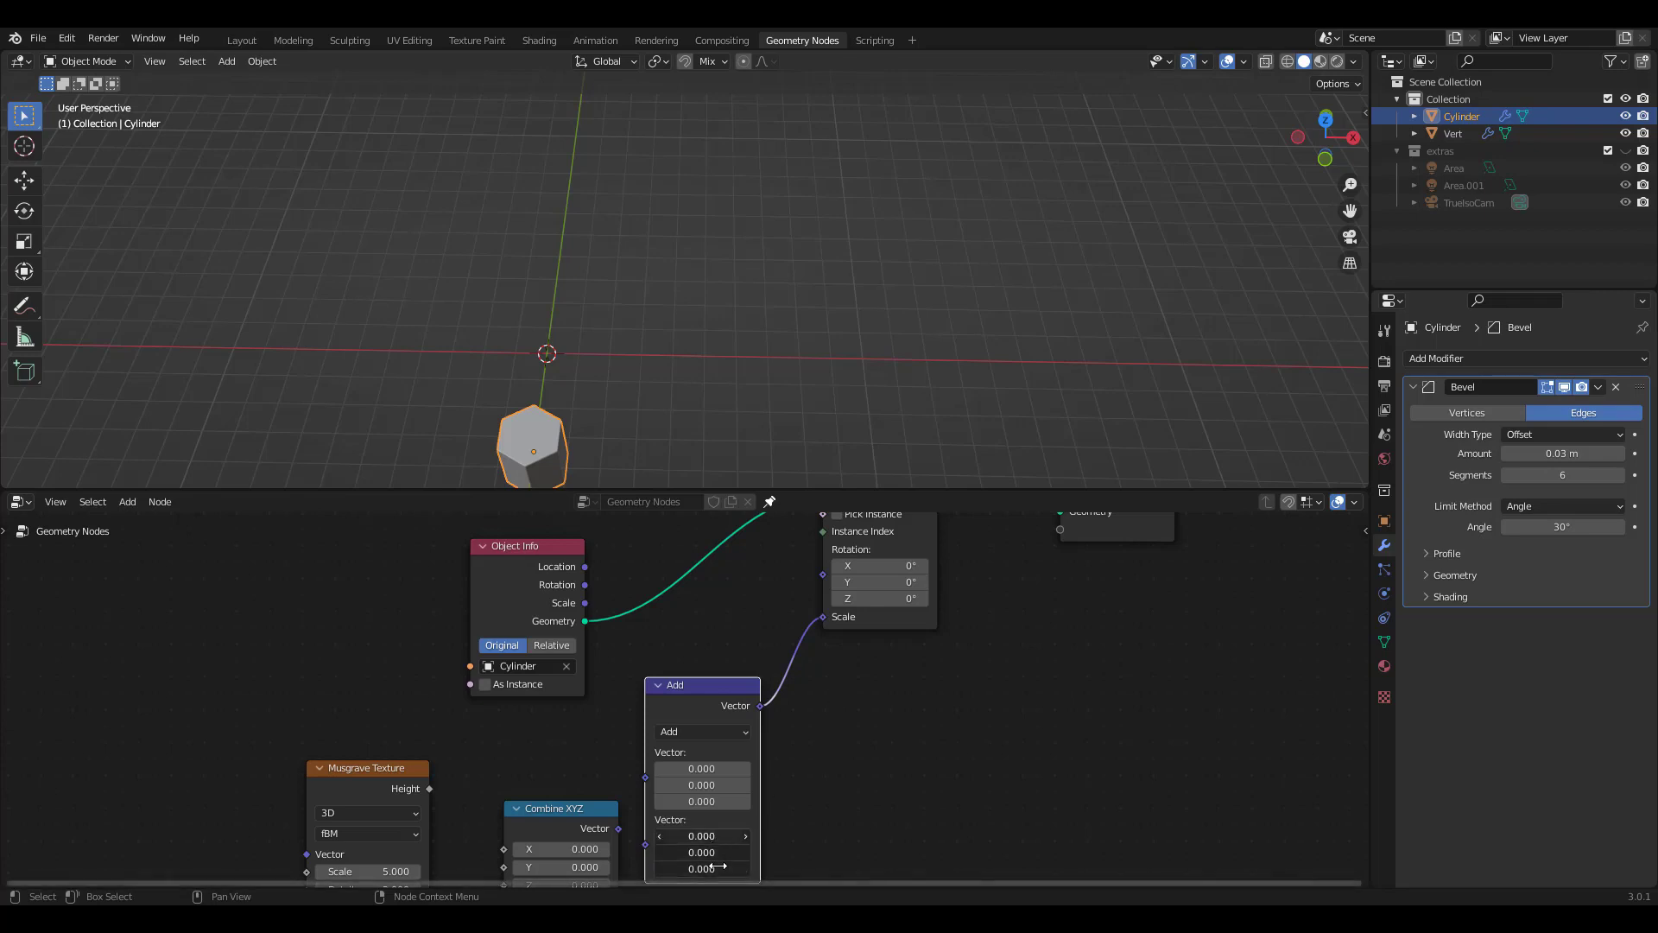
pyautogui.keyDown('alt'); pyautogui.moveTo(722, 869); pyautogui.dragTo(730, 836); pyautogui.keyUp('alt')
pyautogui.write('1')
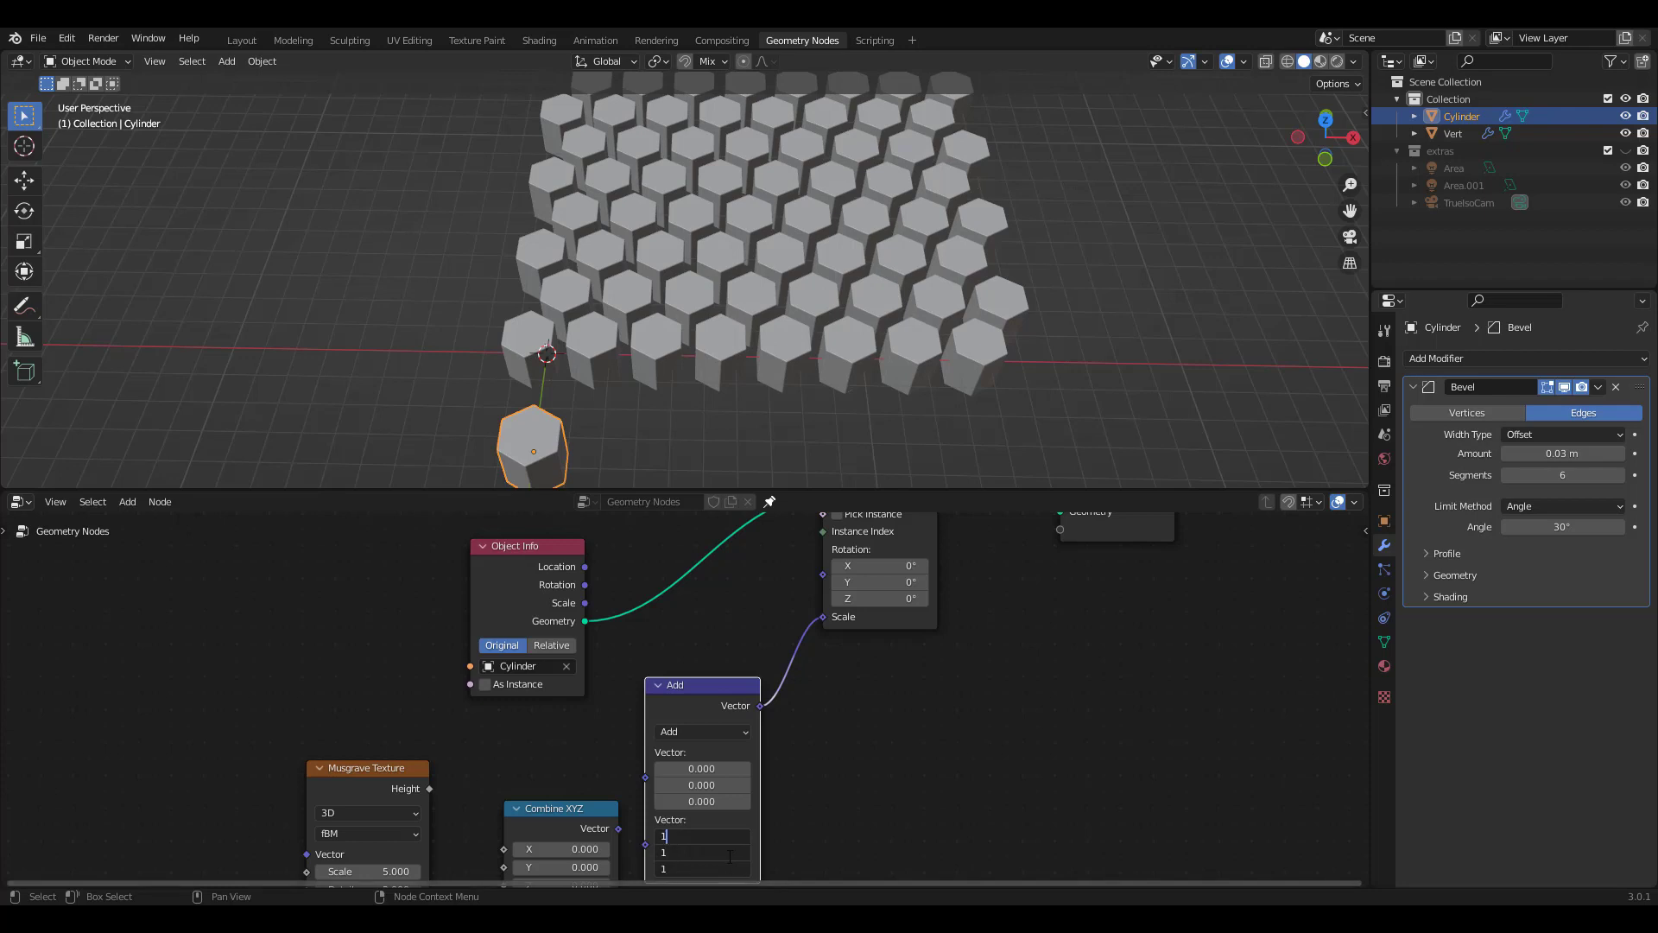
pyautogui.write('.16')
pyautogui.press('Return')
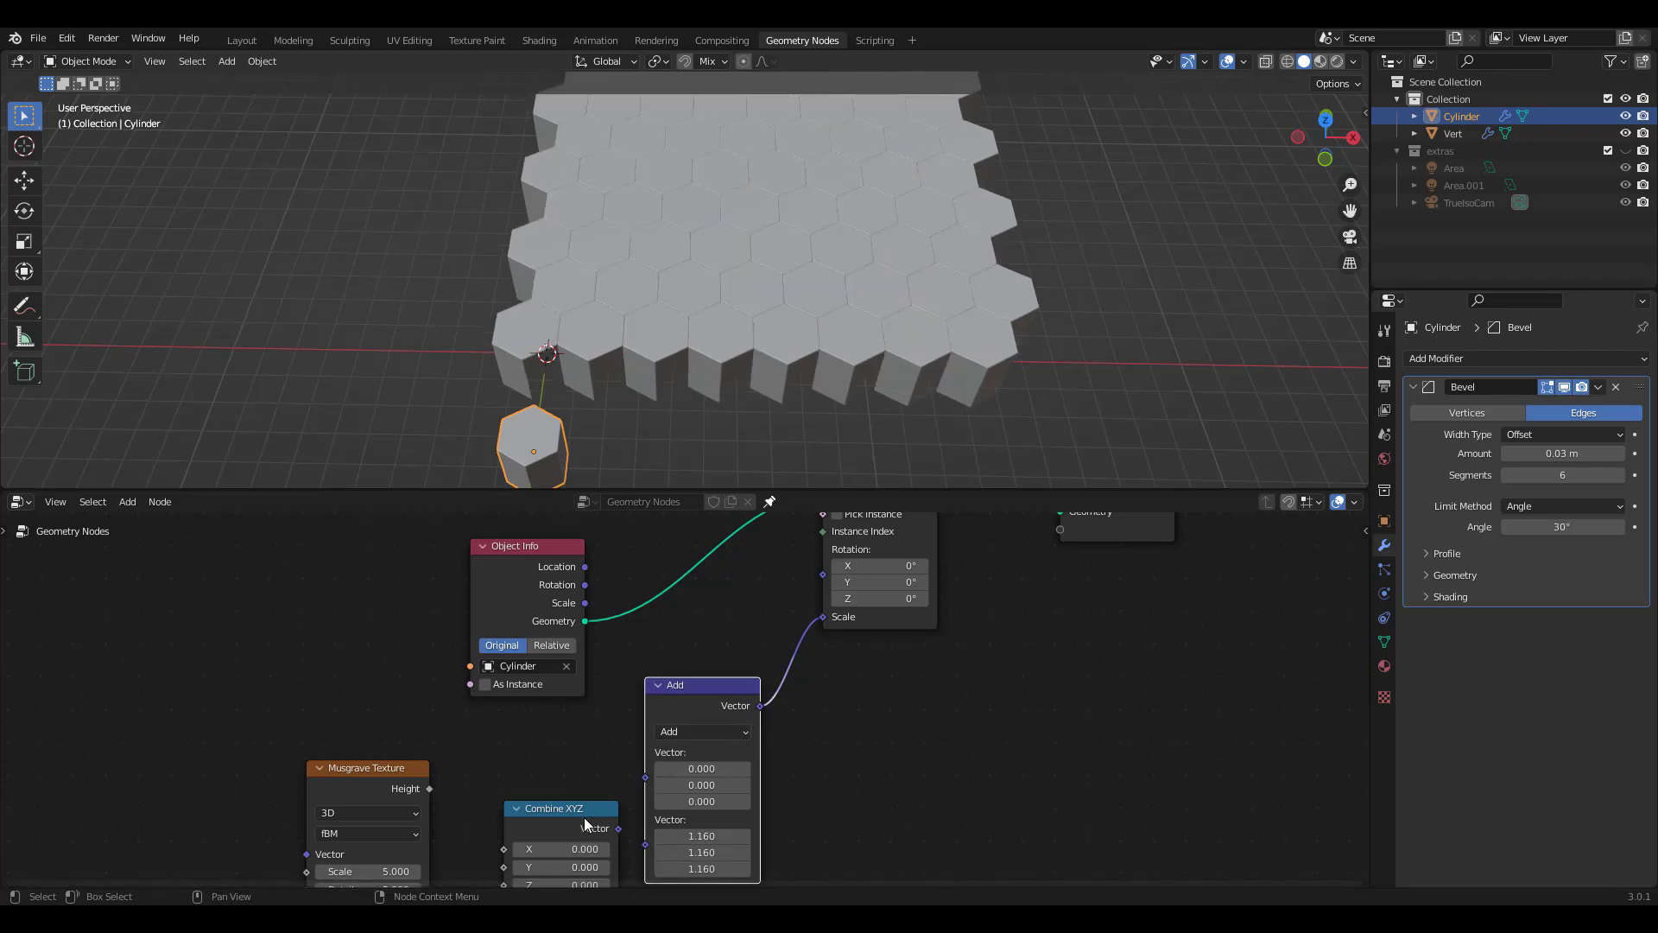
pyautogui.moveTo(557, 799); pyautogui.dragTo(527, 754)
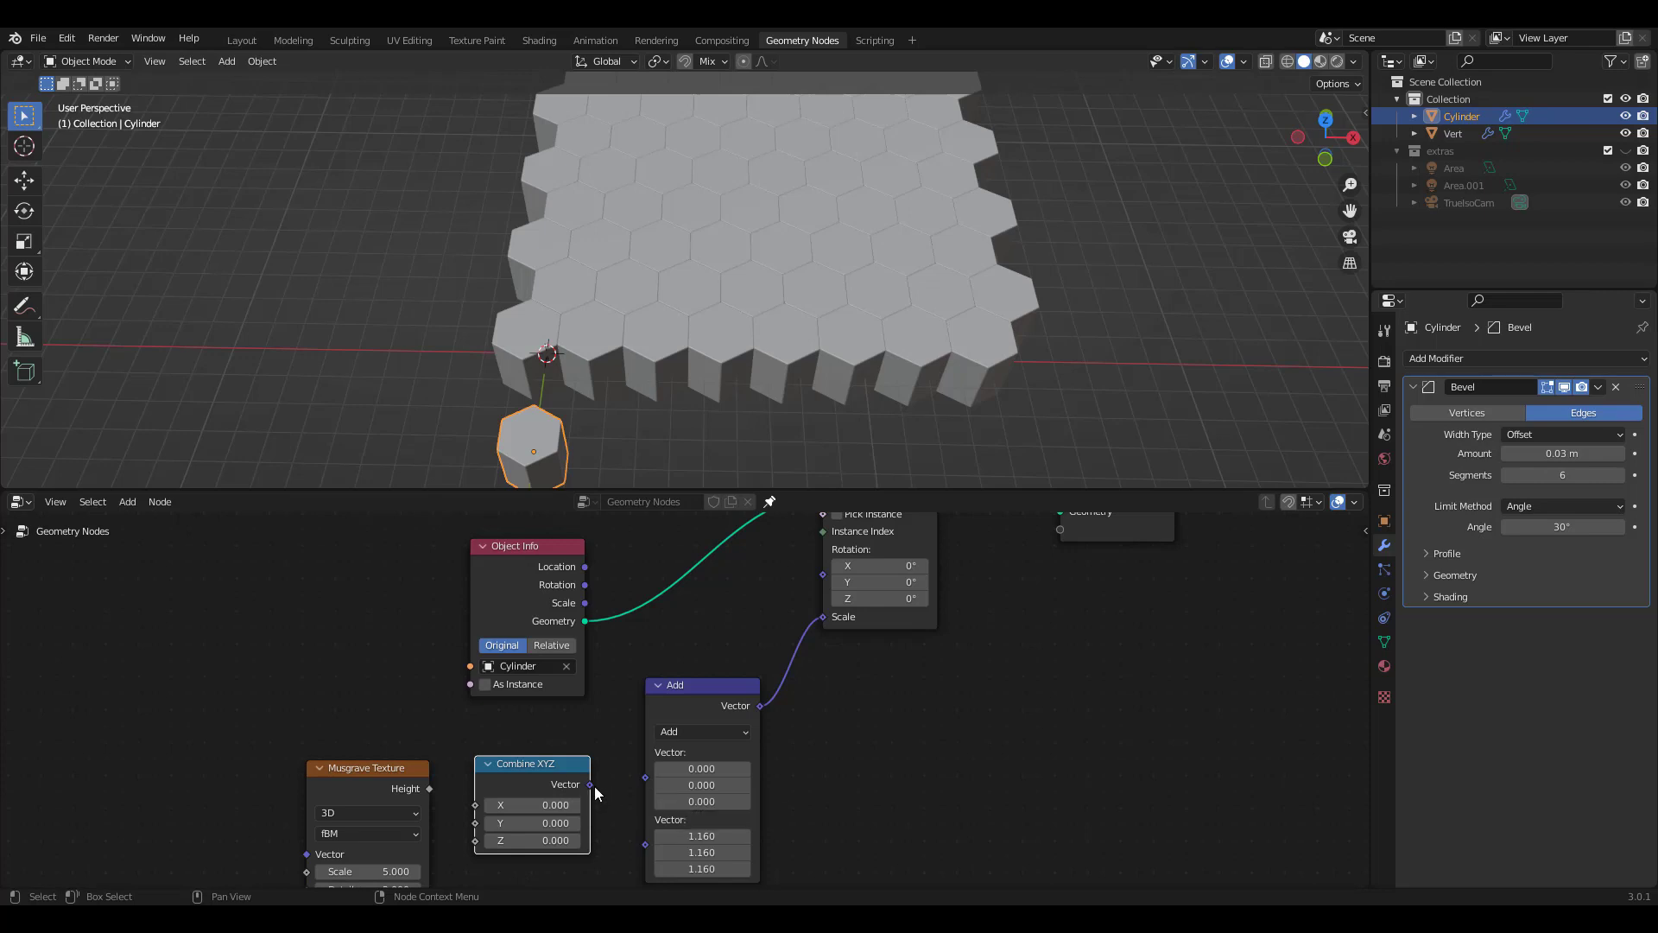
pyautogui.moveTo(590, 785); pyautogui.dragTo(645, 777)
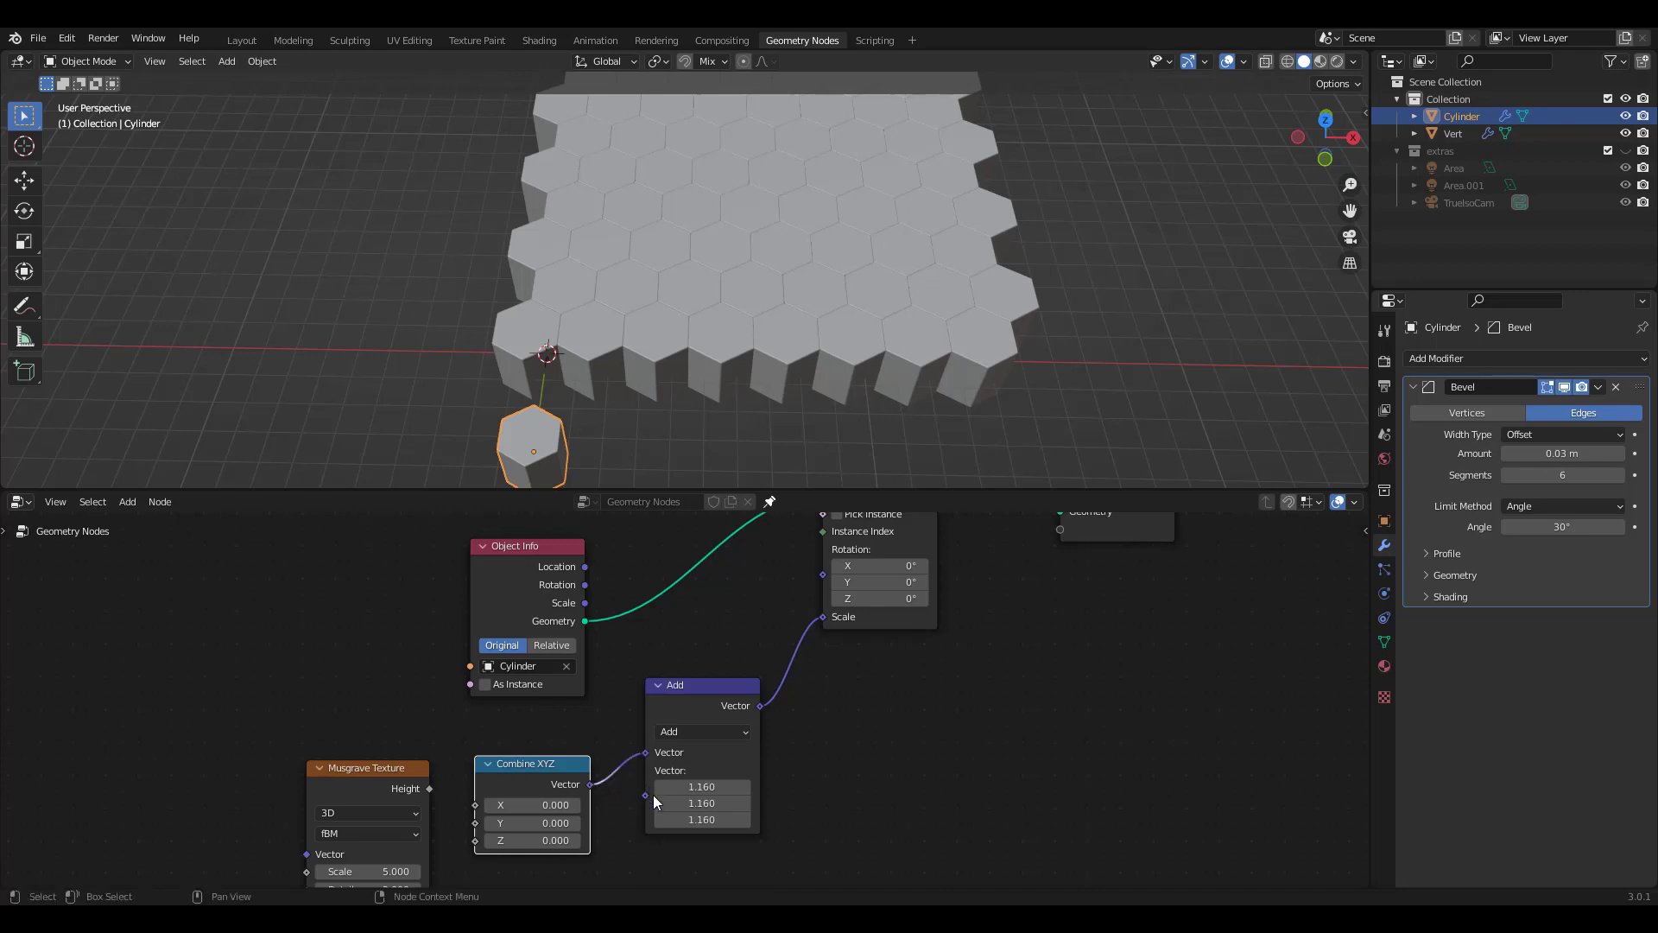
# Step: Switch the Musgrave Texture to 4D and link its Height to the Combine XYZ Z input
pyautogui.moveTo(361, 770); pyautogui.dragTo(290, 720)
pyautogui.click(345, 763)
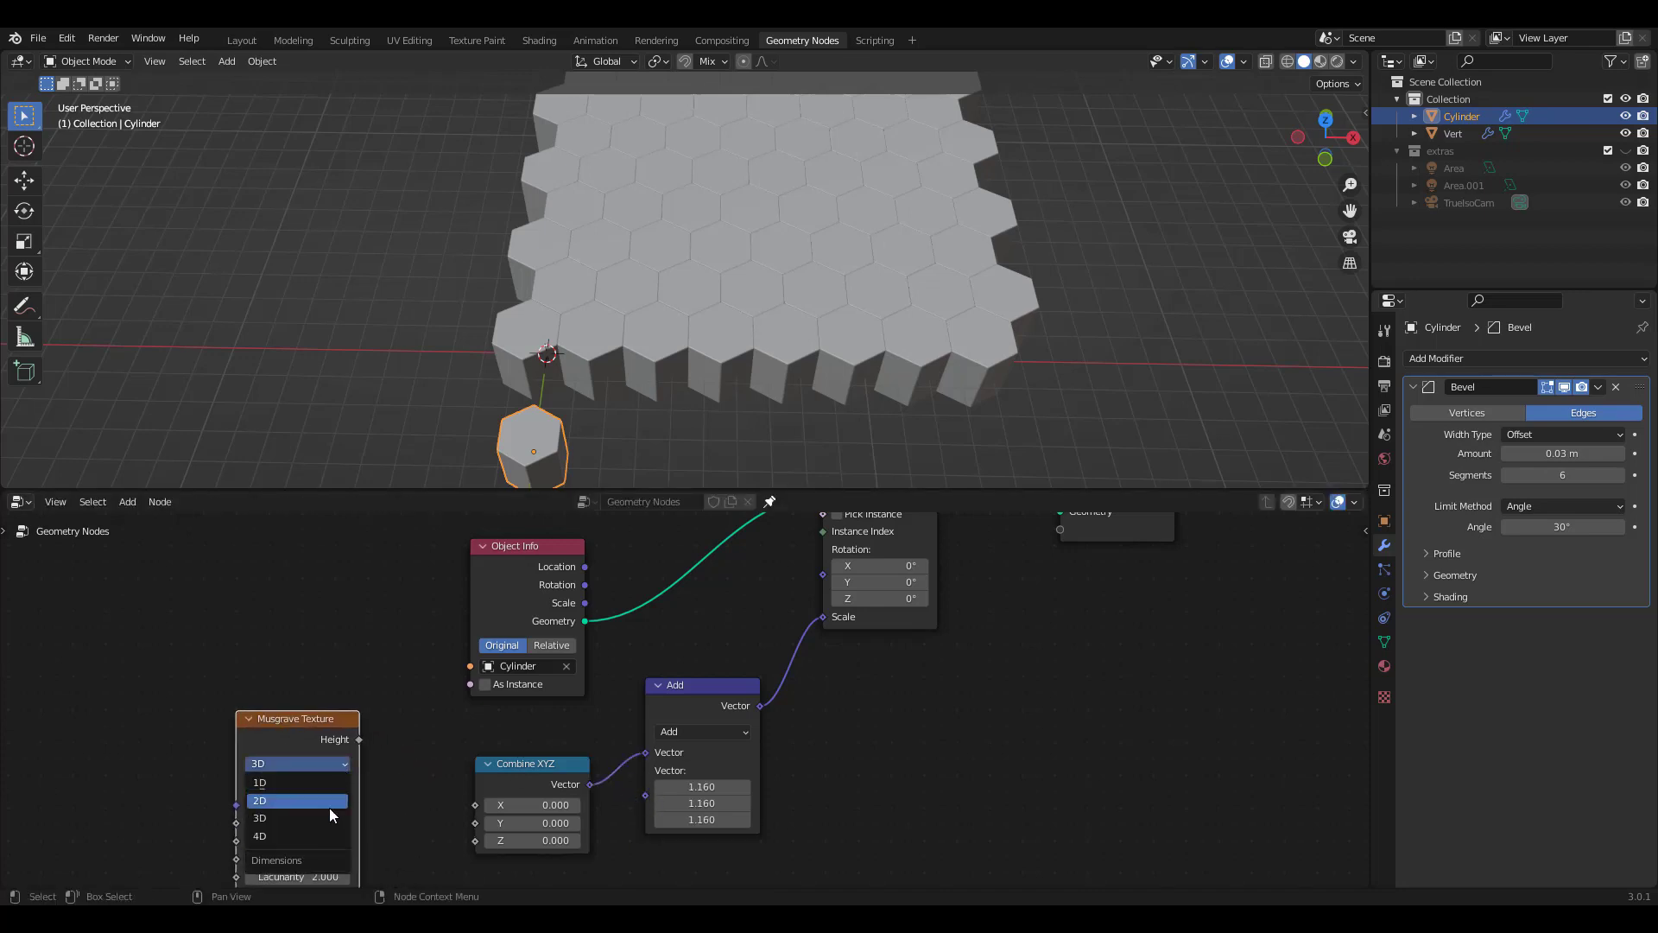
pyautogui.click(285, 835)
pyautogui.moveTo(336, 720); pyautogui.dragTo(400, 738)
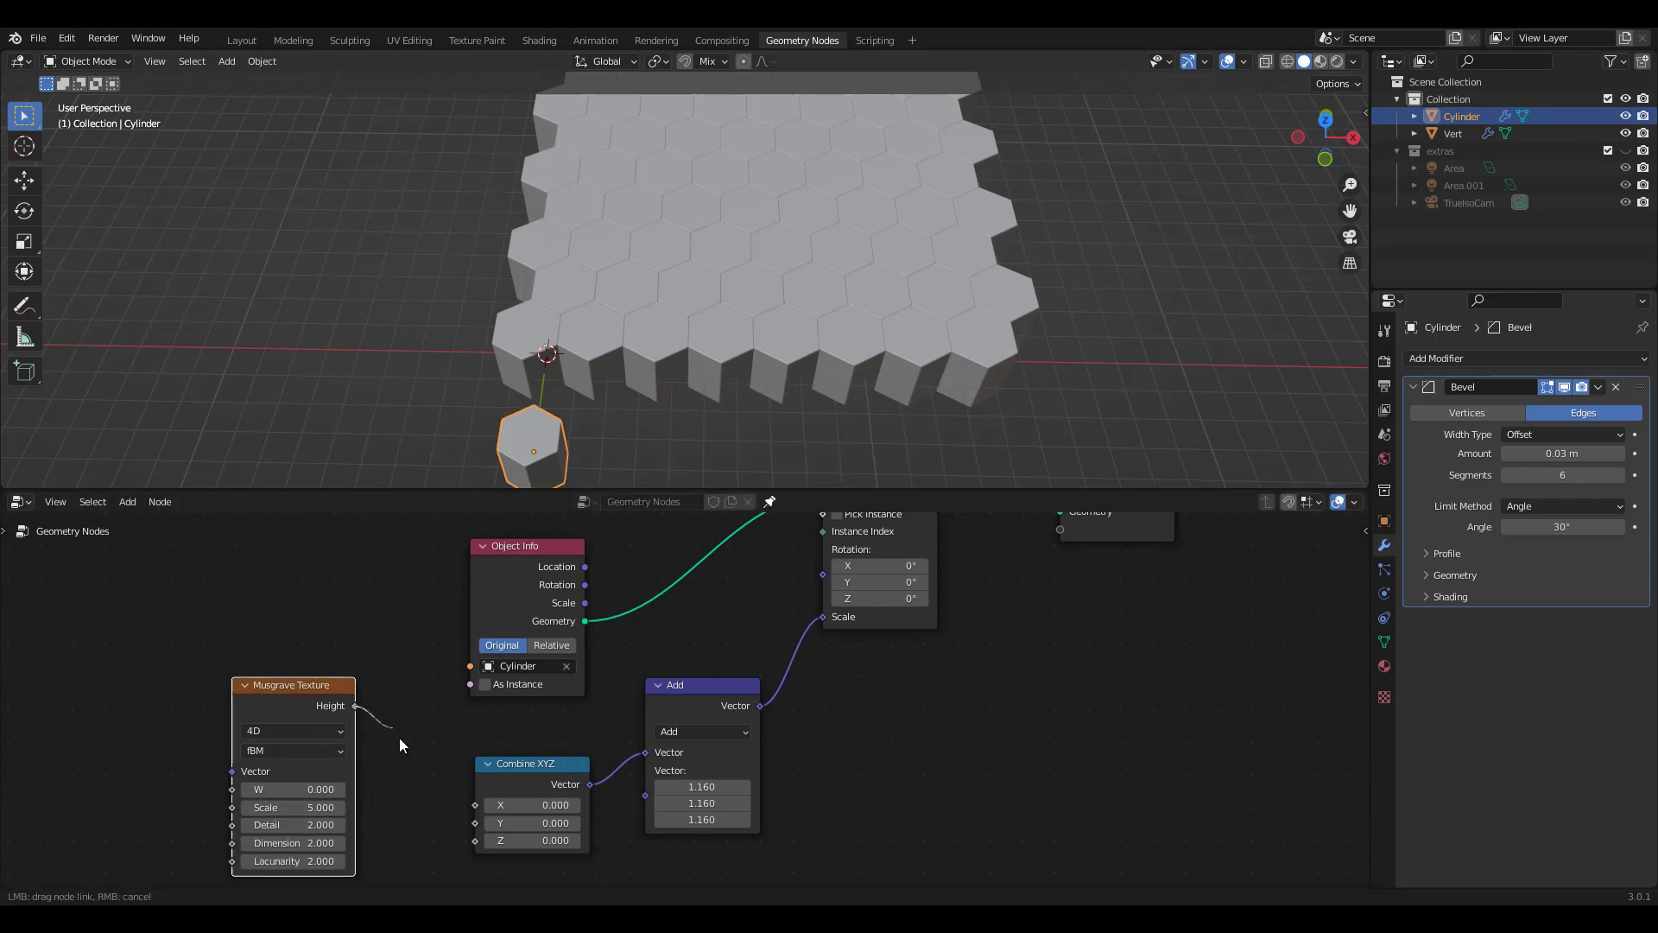
pyautogui.moveTo(404, 799); pyautogui.dragTo(474, 840)
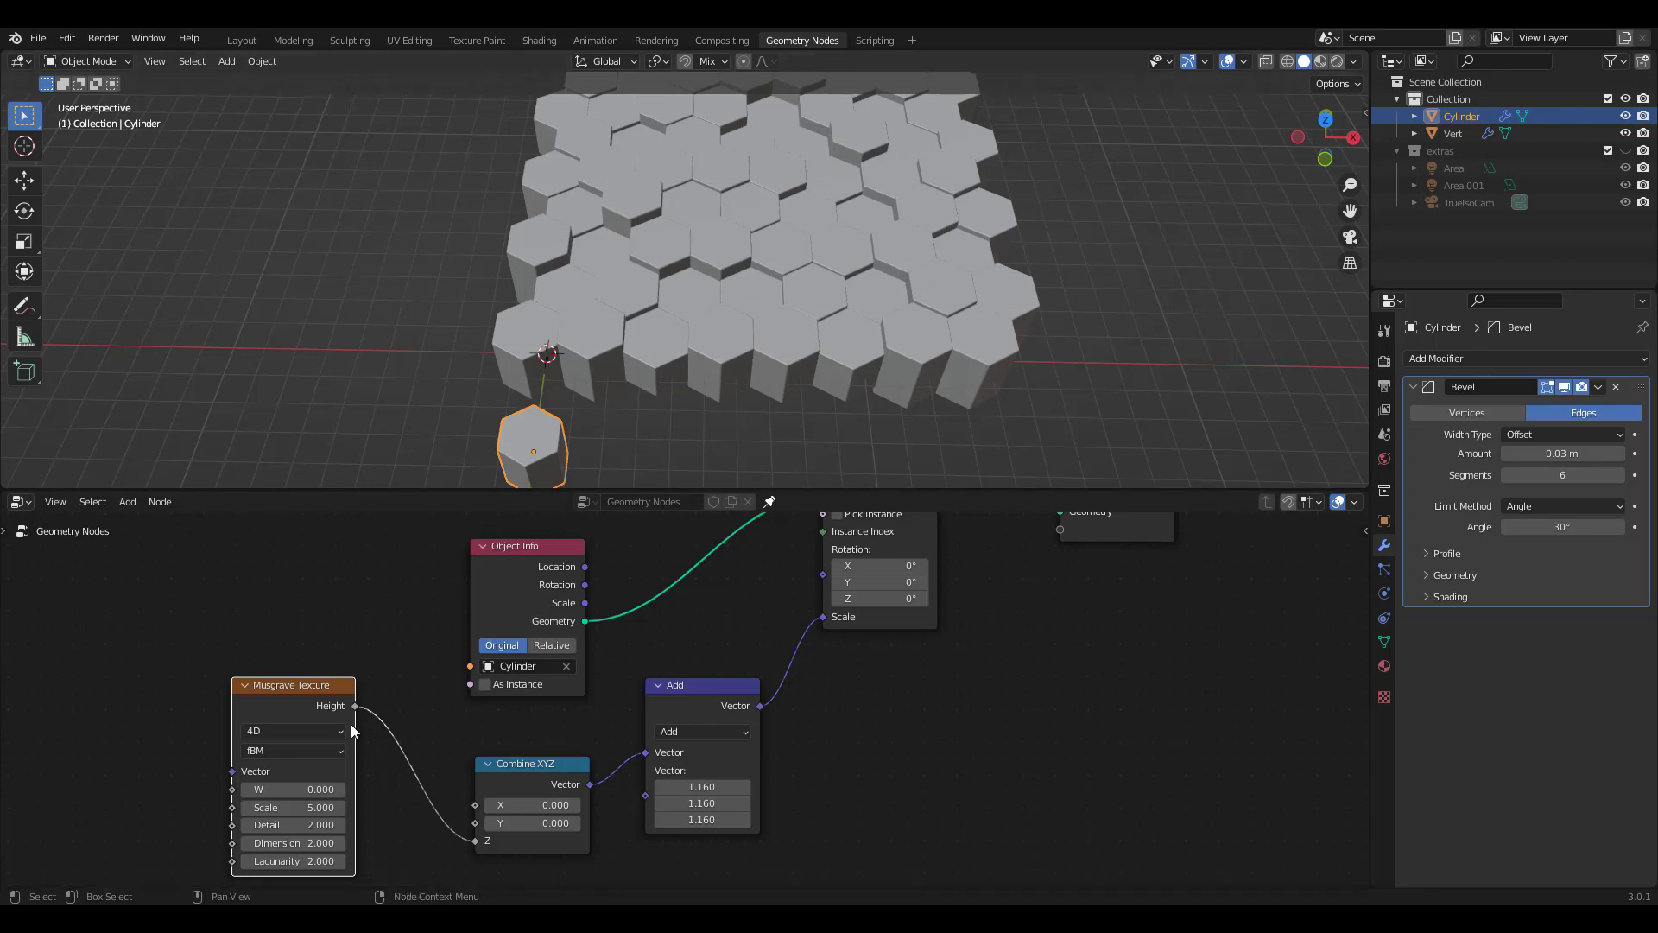
# Step: Adjust the Musgrave W value to 1.900 to reshape the column heights
pyautogui.moveTo(301, 686); pyautogui.dragTo(307, 650)
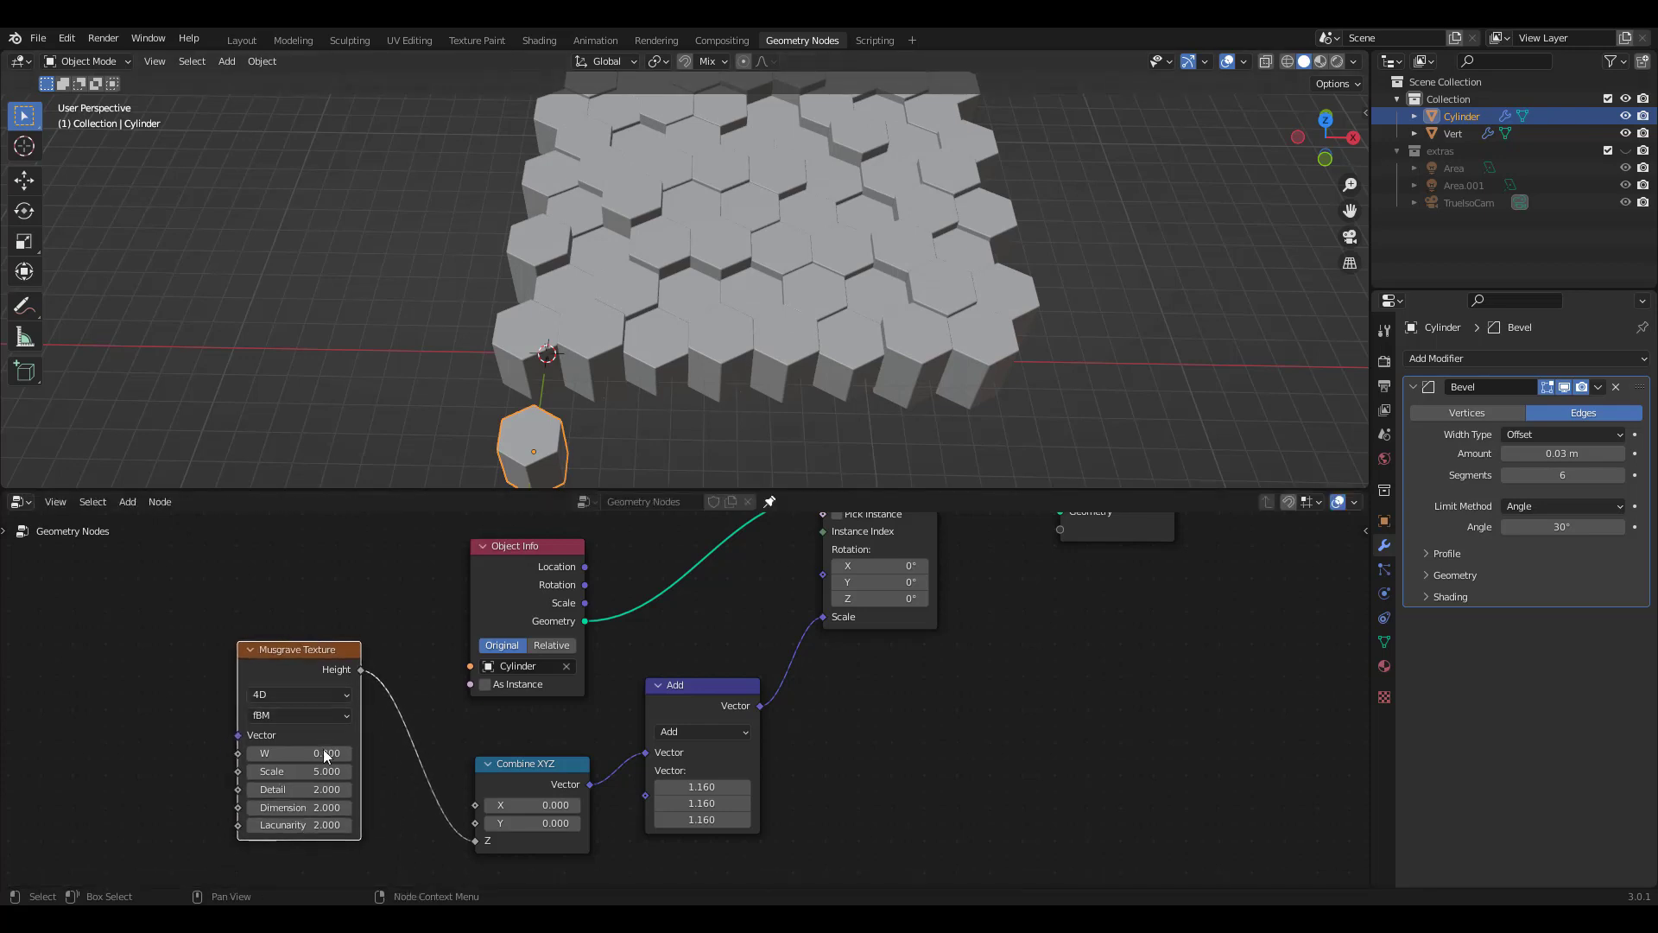
pyautogui.moveTo(326, 753); pyautogui.dragTo(304, 753)
pyautogui.moveTo(908, 298); pyautogui.dragTo(943, 261, button='middle')
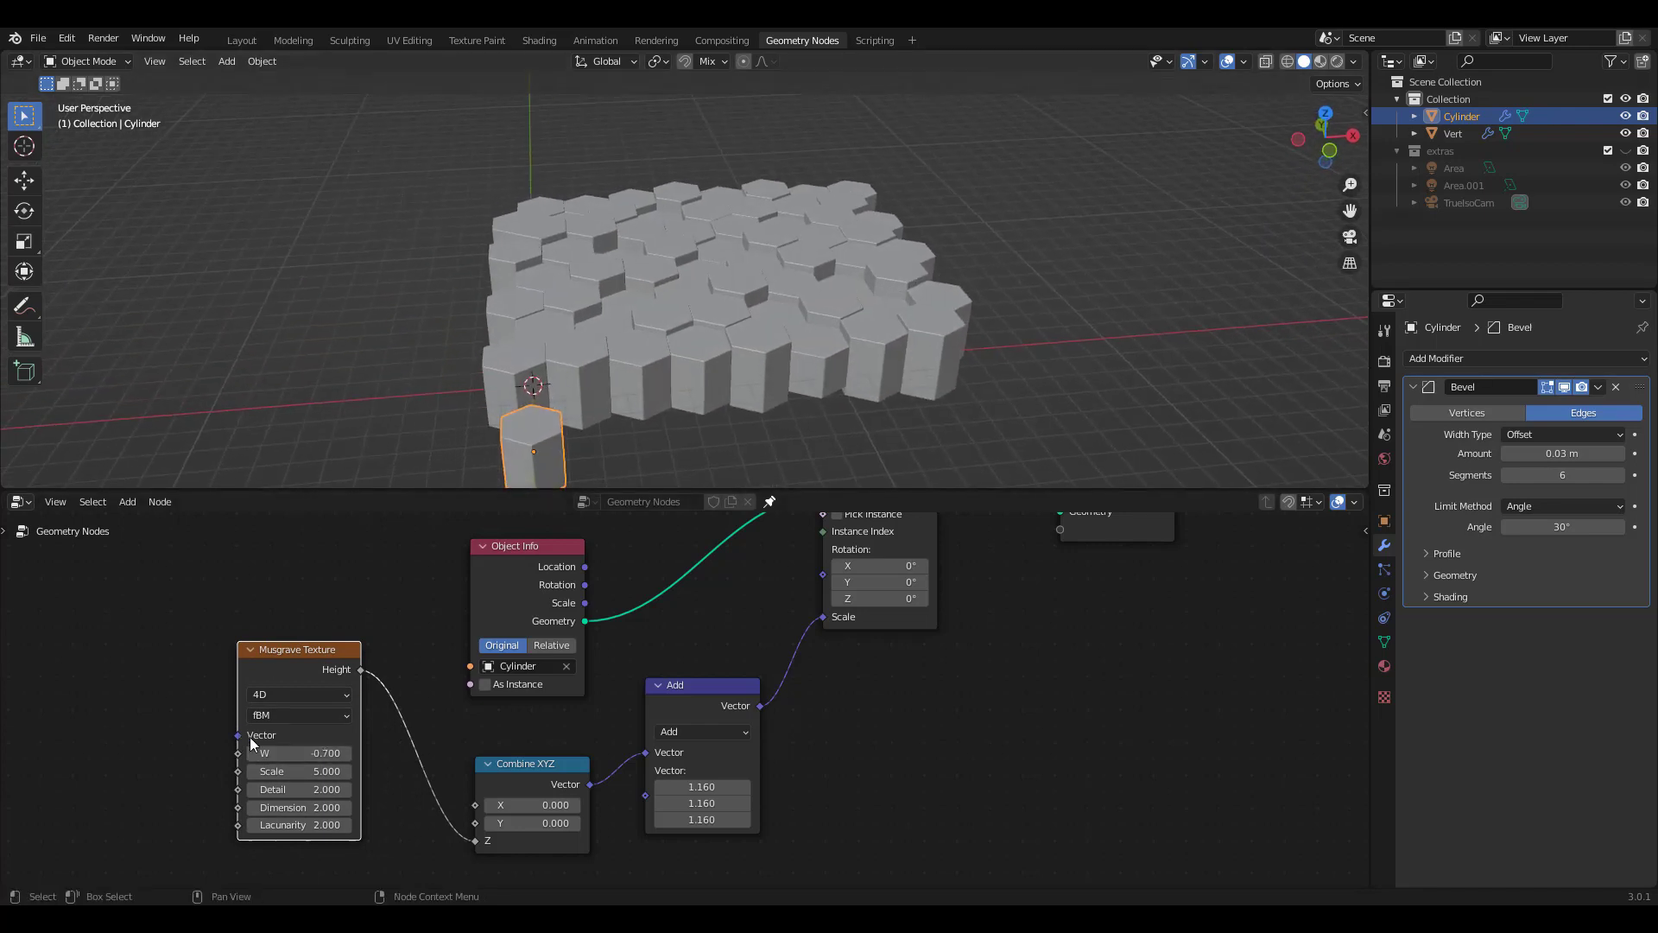
pyautogui.moveTo(328, 753); pyautogui.dragTo(359, 805)
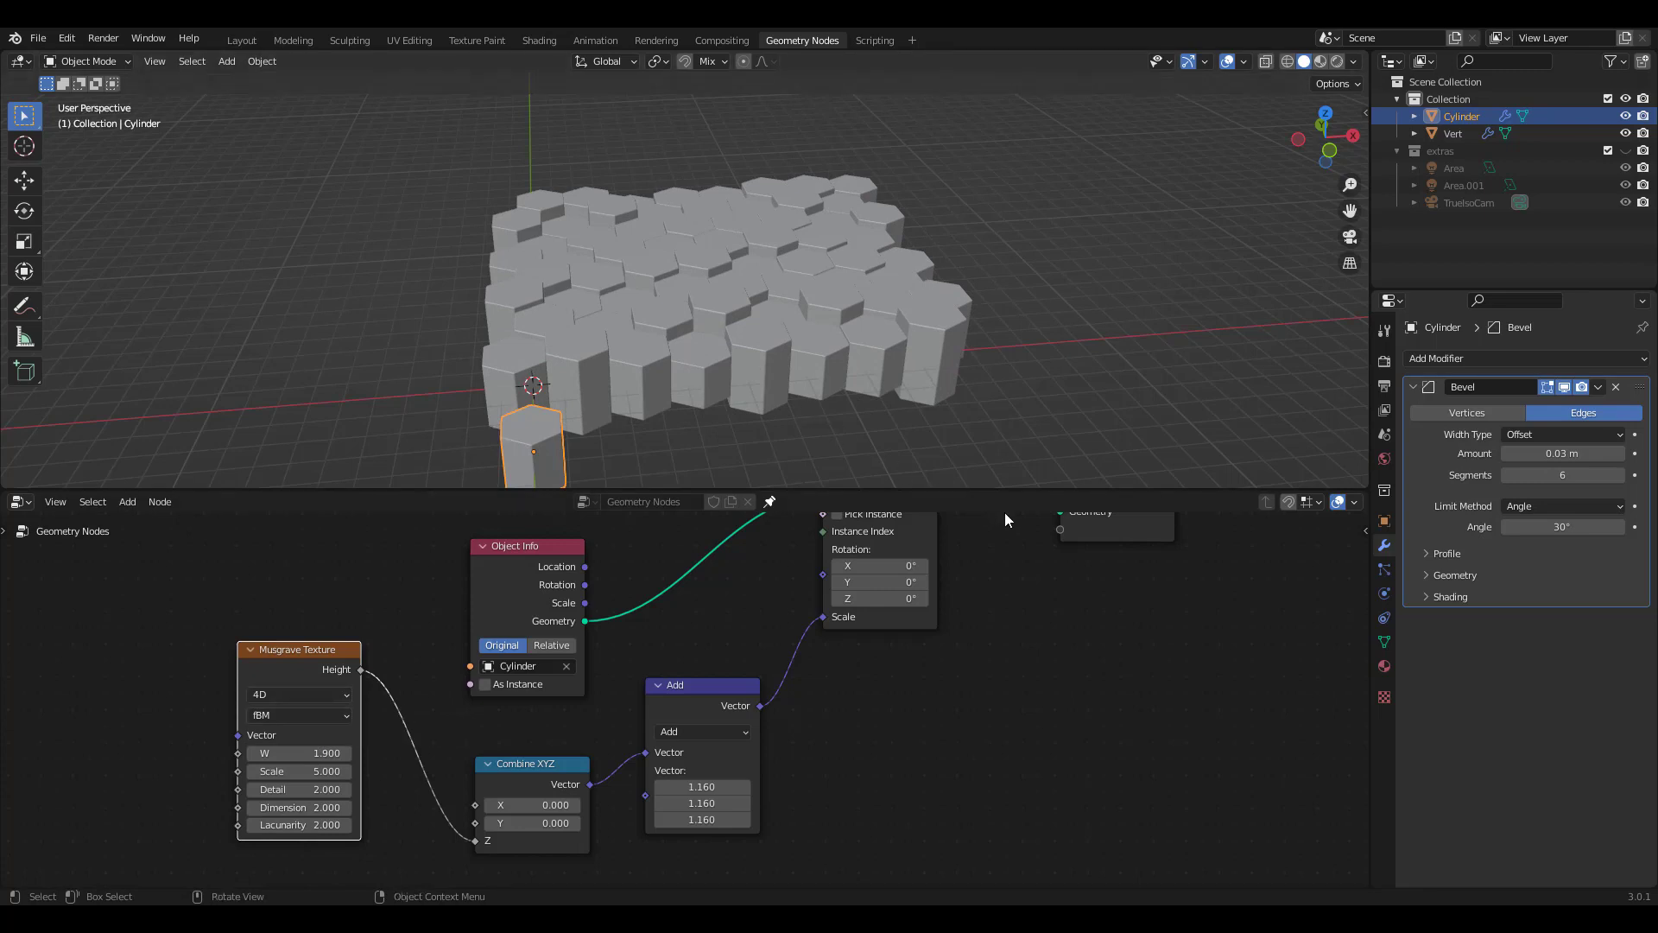
pyautogui.moveTo(978, 665); pyautogui.dragTo(1328, 690, button='middle')
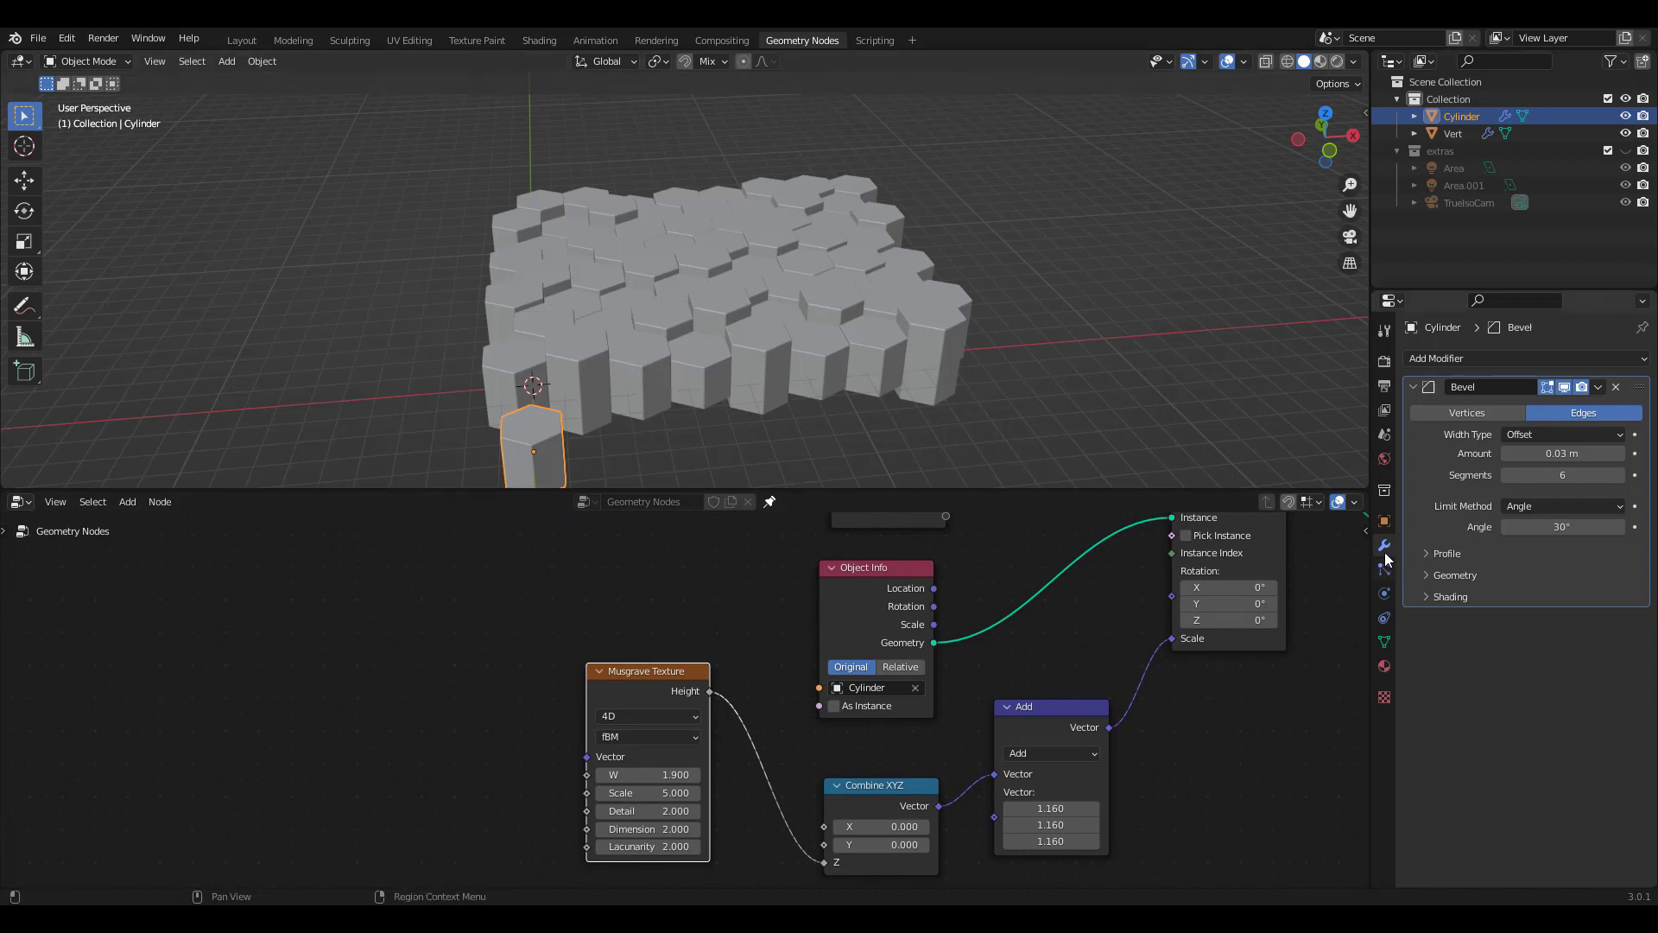
# Step: Select Vert and set the Array.001 modifier count for 17 rows deep
pyautogui.click(948, 342)
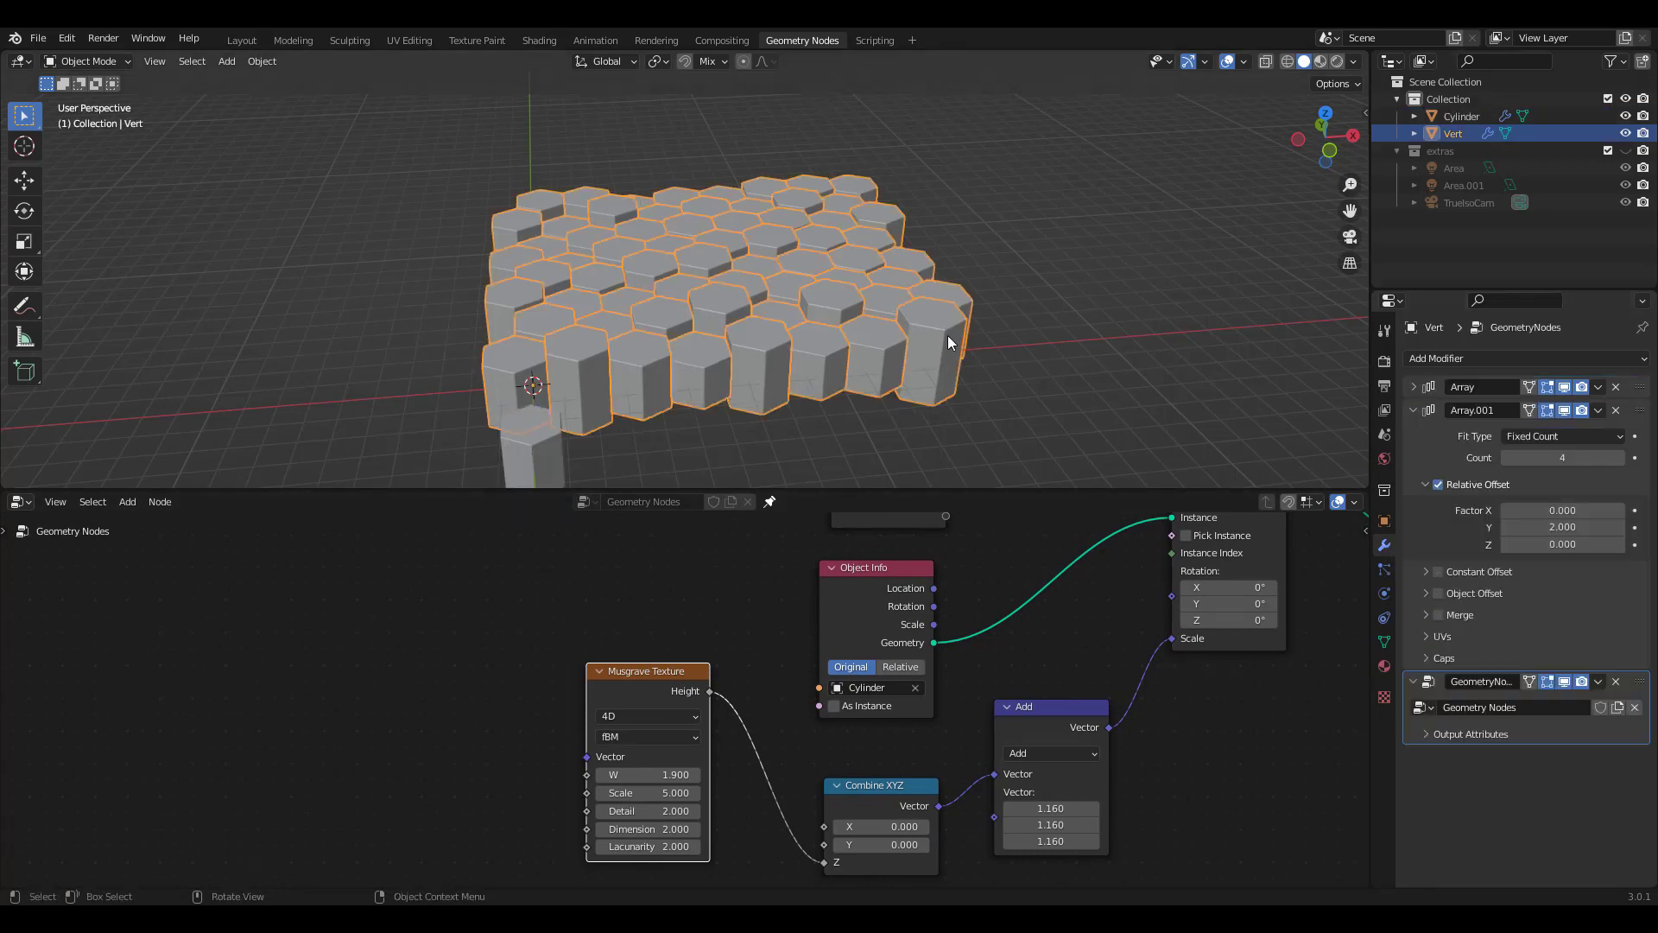
pyautogui.click(1412, 410)
pyautogui.click(1413, 411)
pyautogui.moveTo(1561, 457); pyautogui.dragTo(1572, 458)
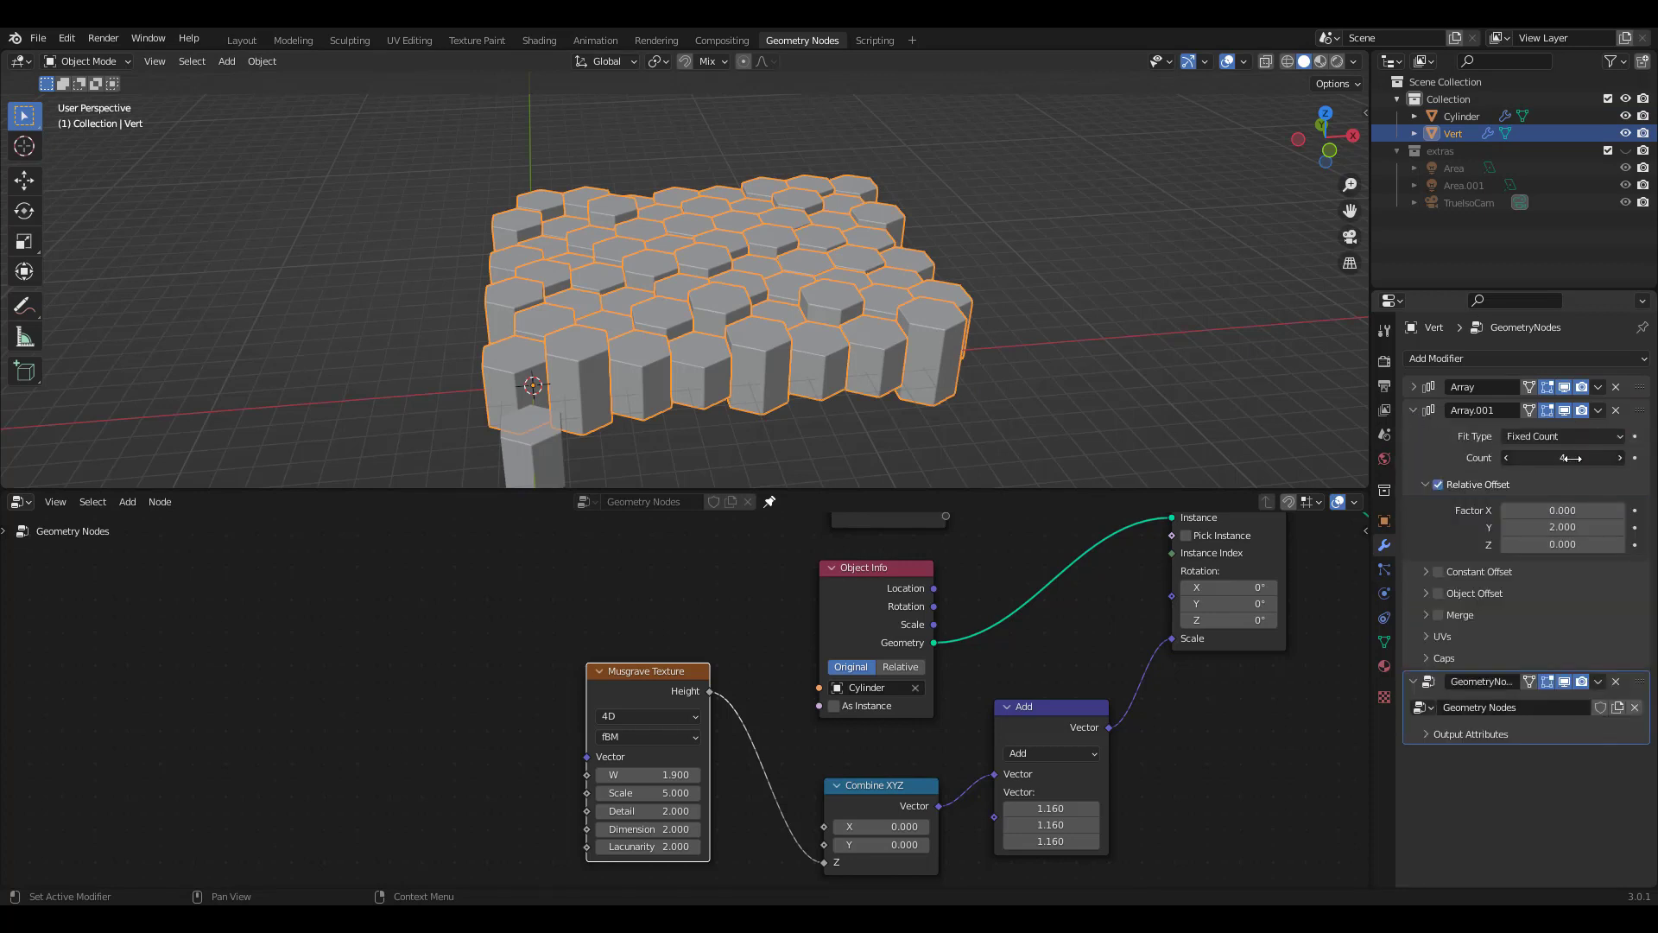
pyautogui.click(1579, 459)
pyautogui.write('19')
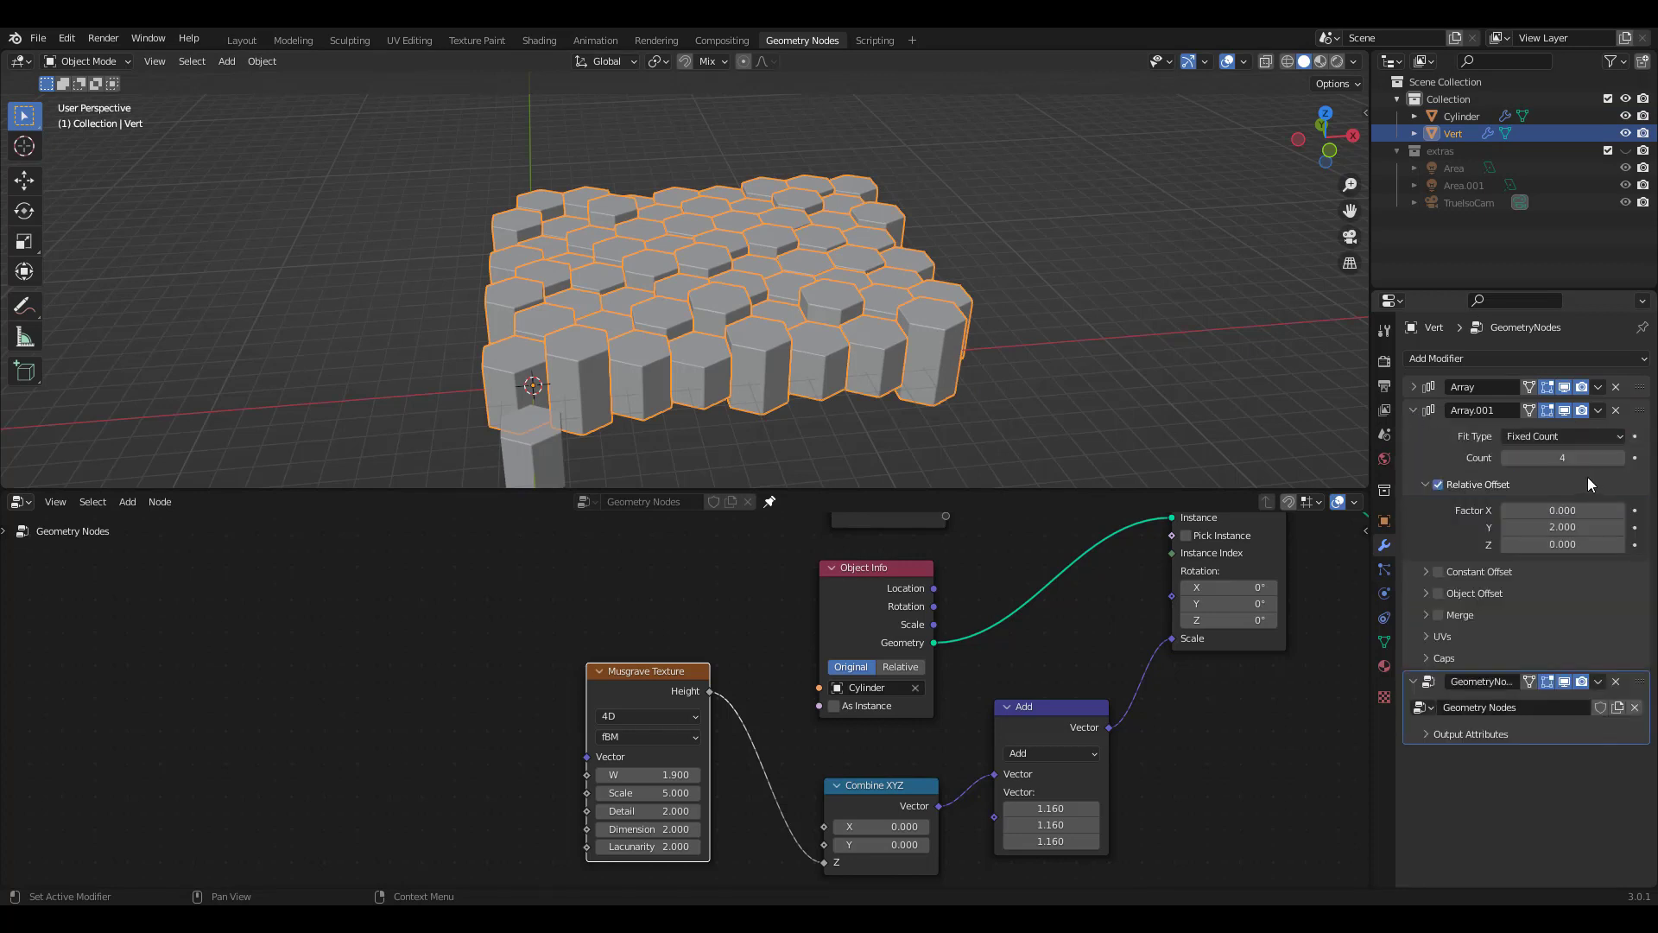
pyautogui.press('Return')
# Step: Check the first Array modifier's 27 copies across, then zoom the viewport in on the field
pyautogui.keyDown('ctrl'); pyautogui.scroll(-1, 1572, 457); pyautogui.keyUp('ctrl')
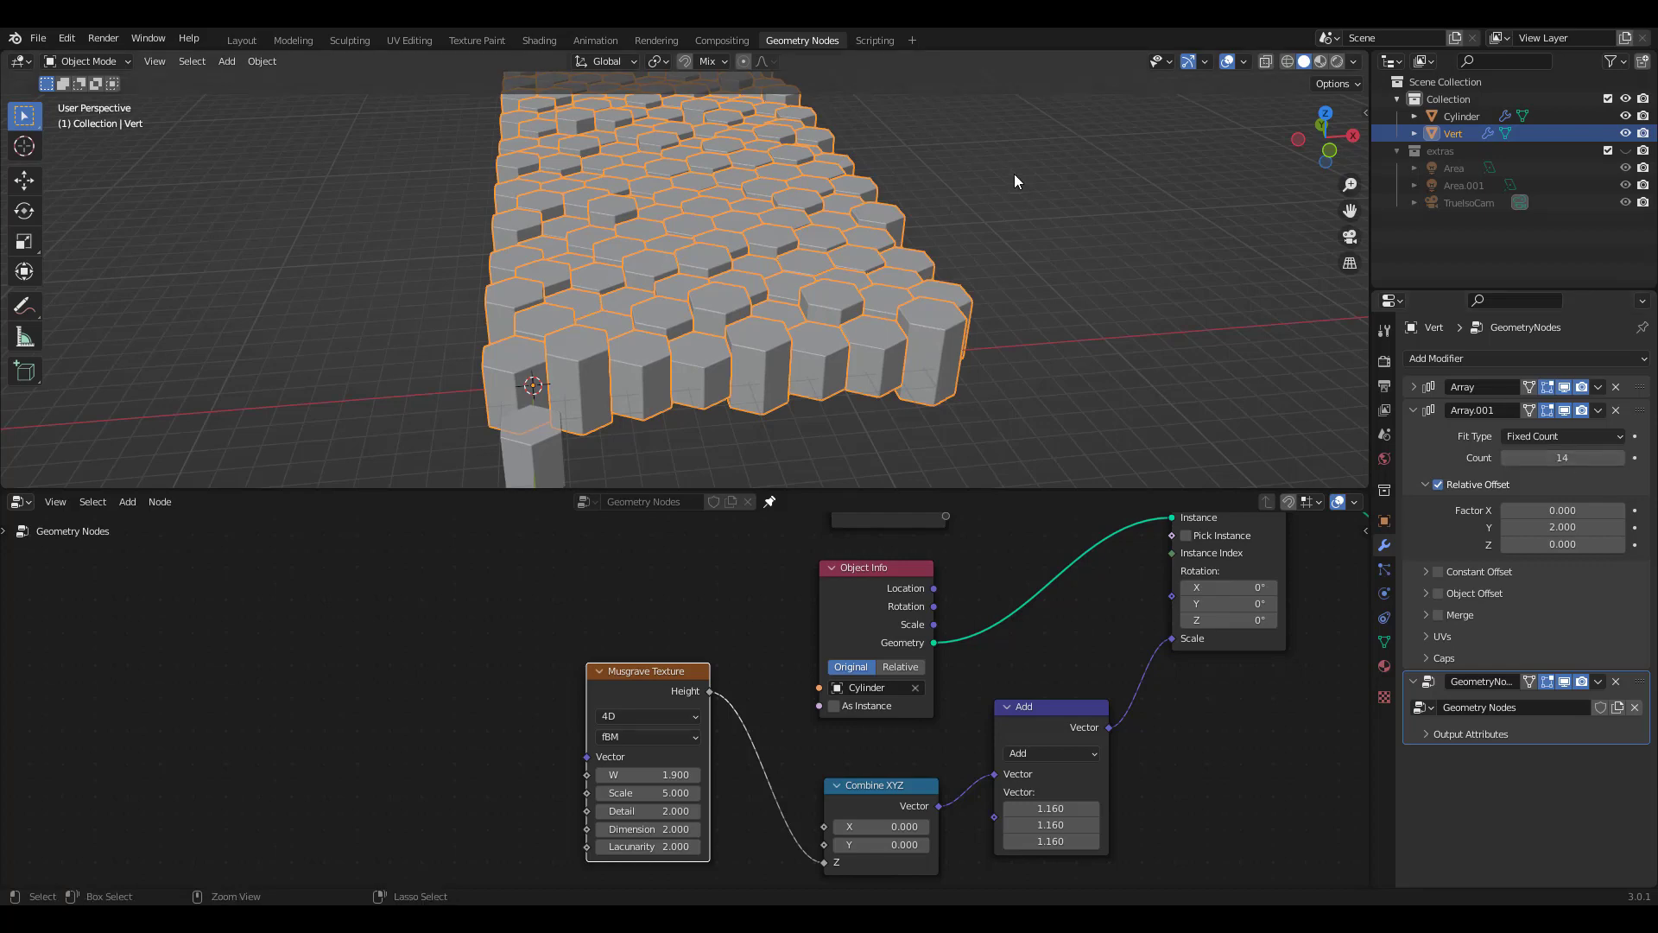
pyautogui.scroll(-6, 1014, 174)
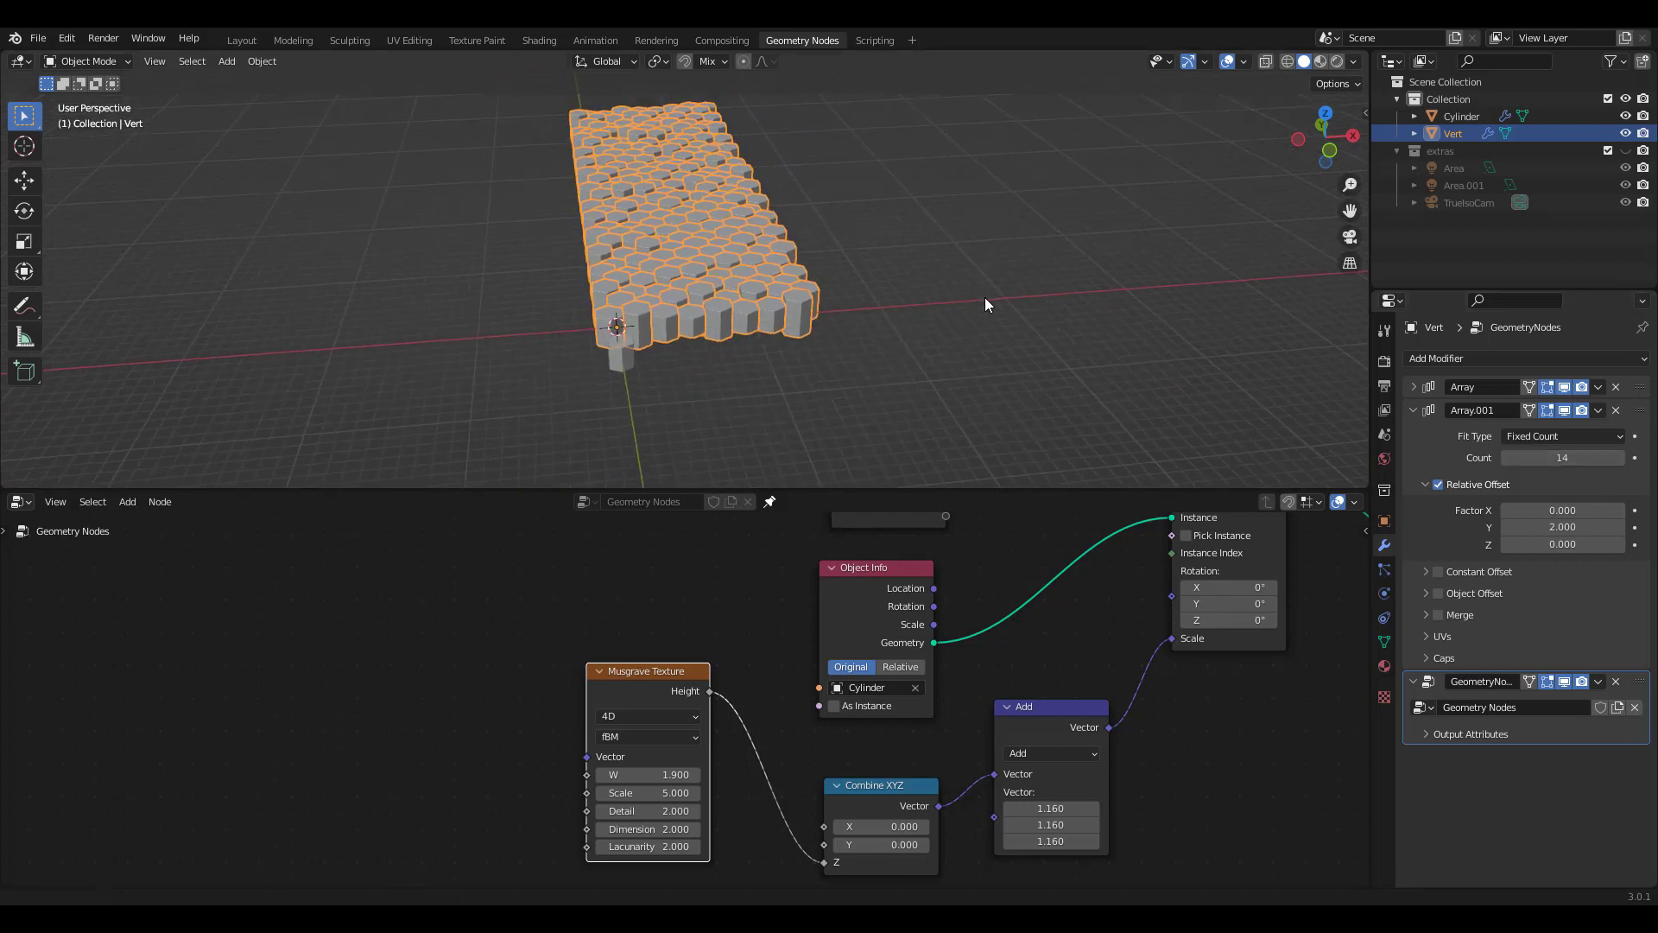
pyautogui.click(1413, 387)
pyautogui.keyDown('ctrl'); pyautogui.scroll(15, 1575, 436); pyautogui.keyUp('ctrl')
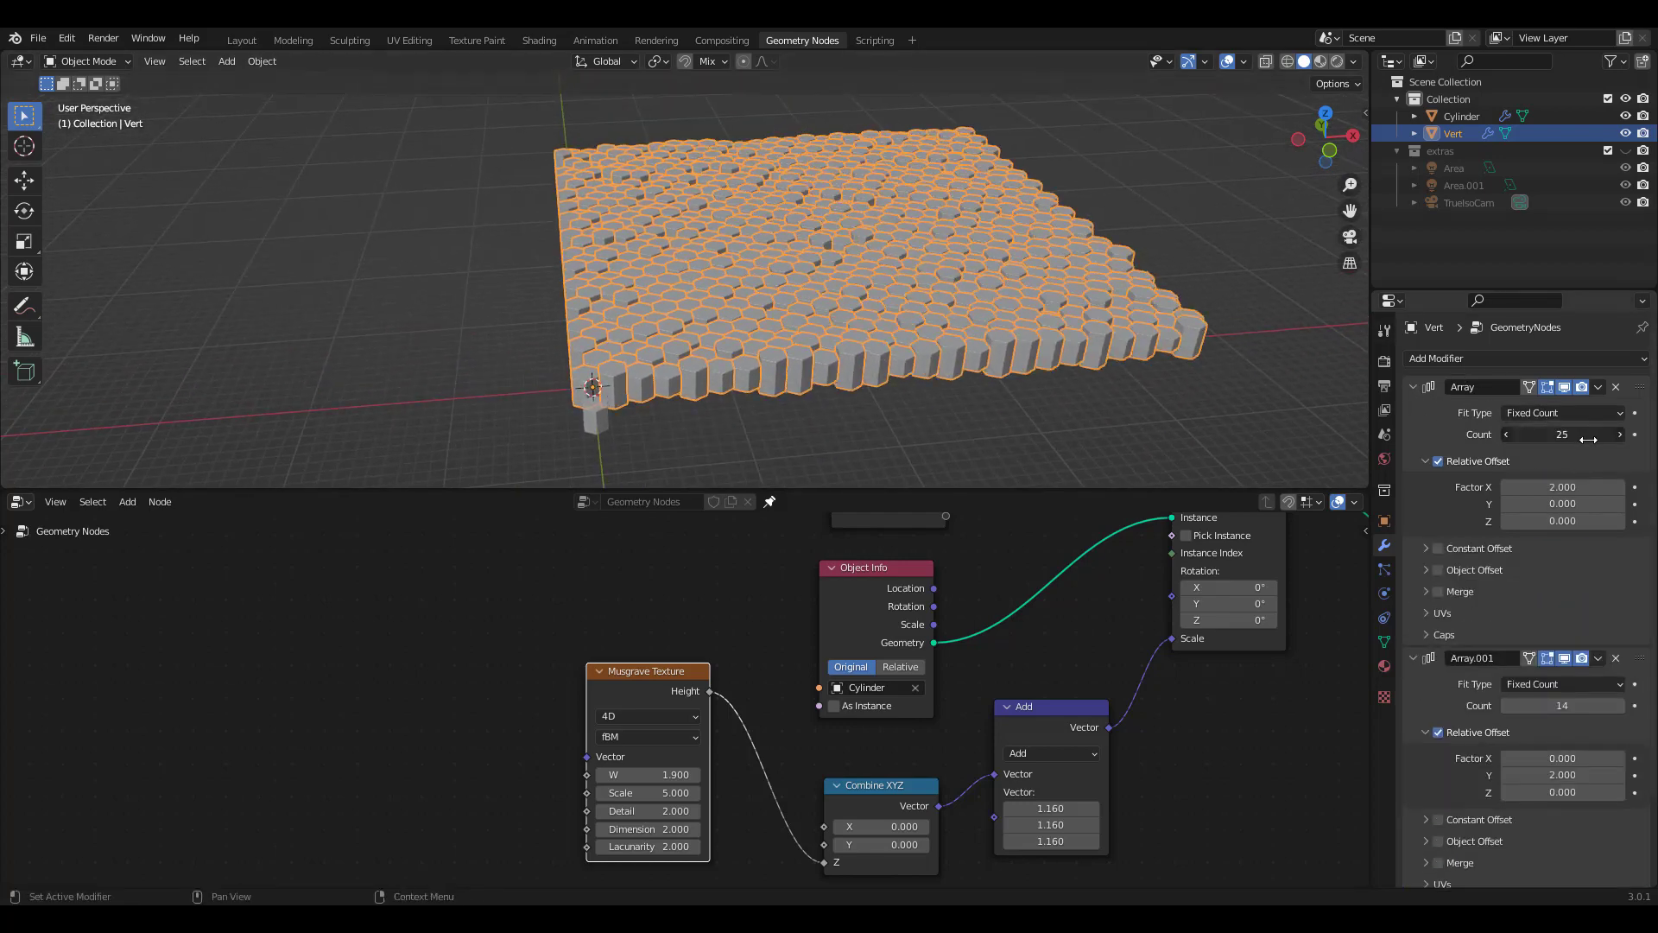
pyautogui.keyDown('ctrl'); pyautogui.scroll(3, 1589, 440); pyautogui.keyUp('ctrl')
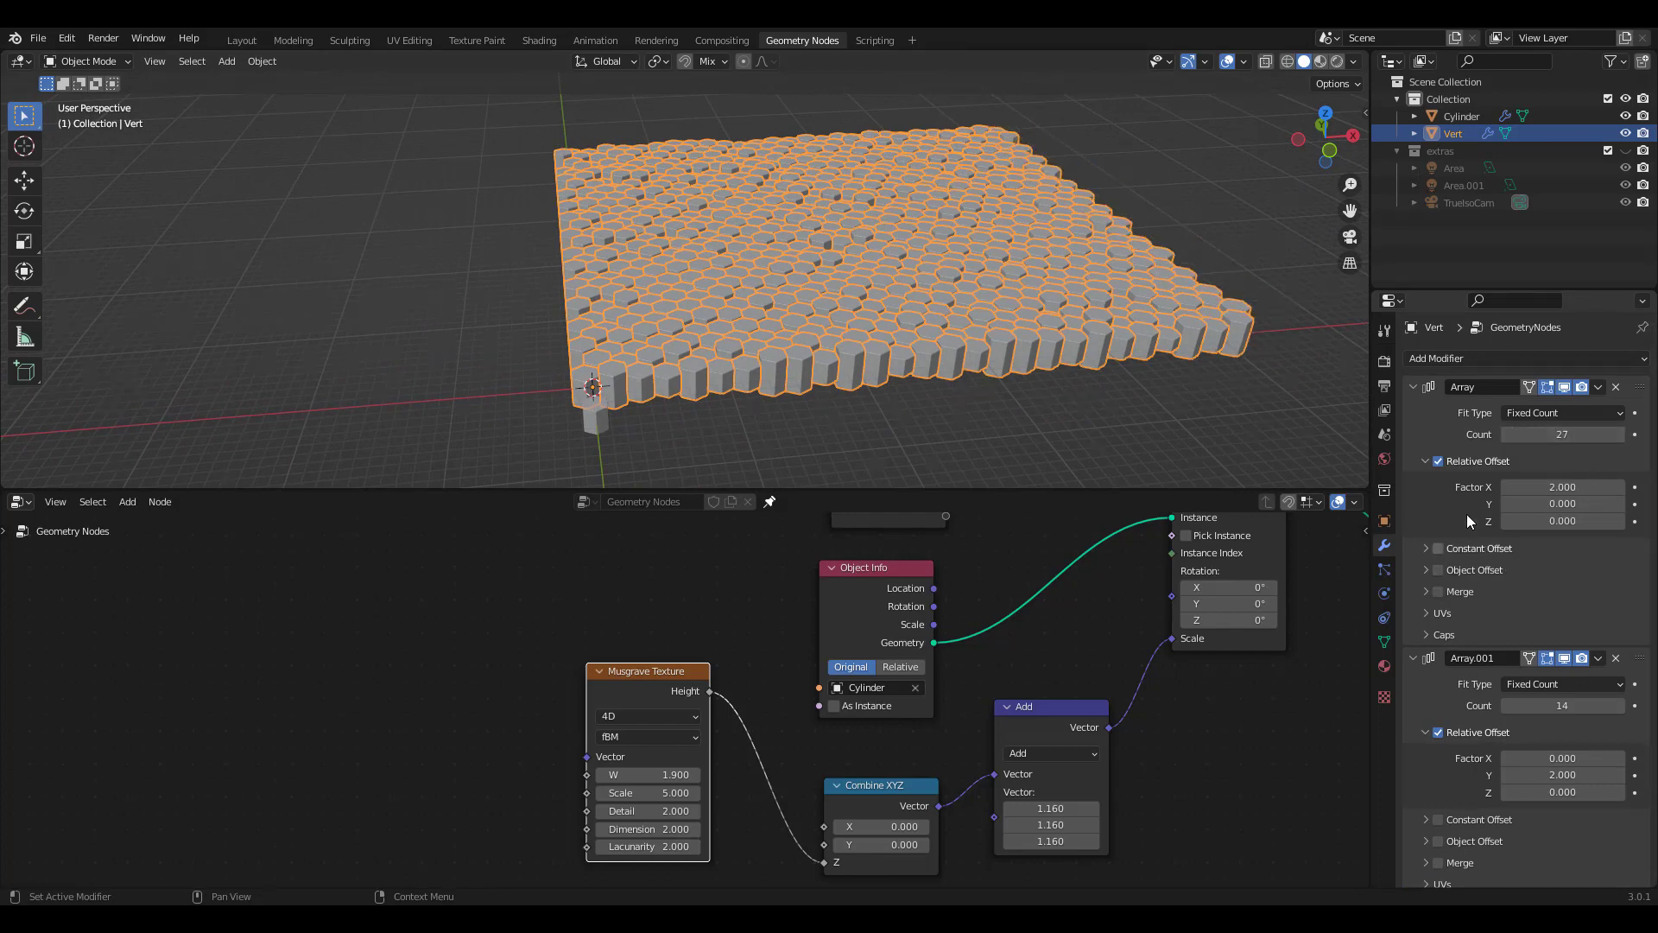
pyautogui.click(1413, 387)
pyautogui.keyDown('ctrl'); pyautogui.scroll(3, 1556, 458); pyautogui.keyUp('ctrl')
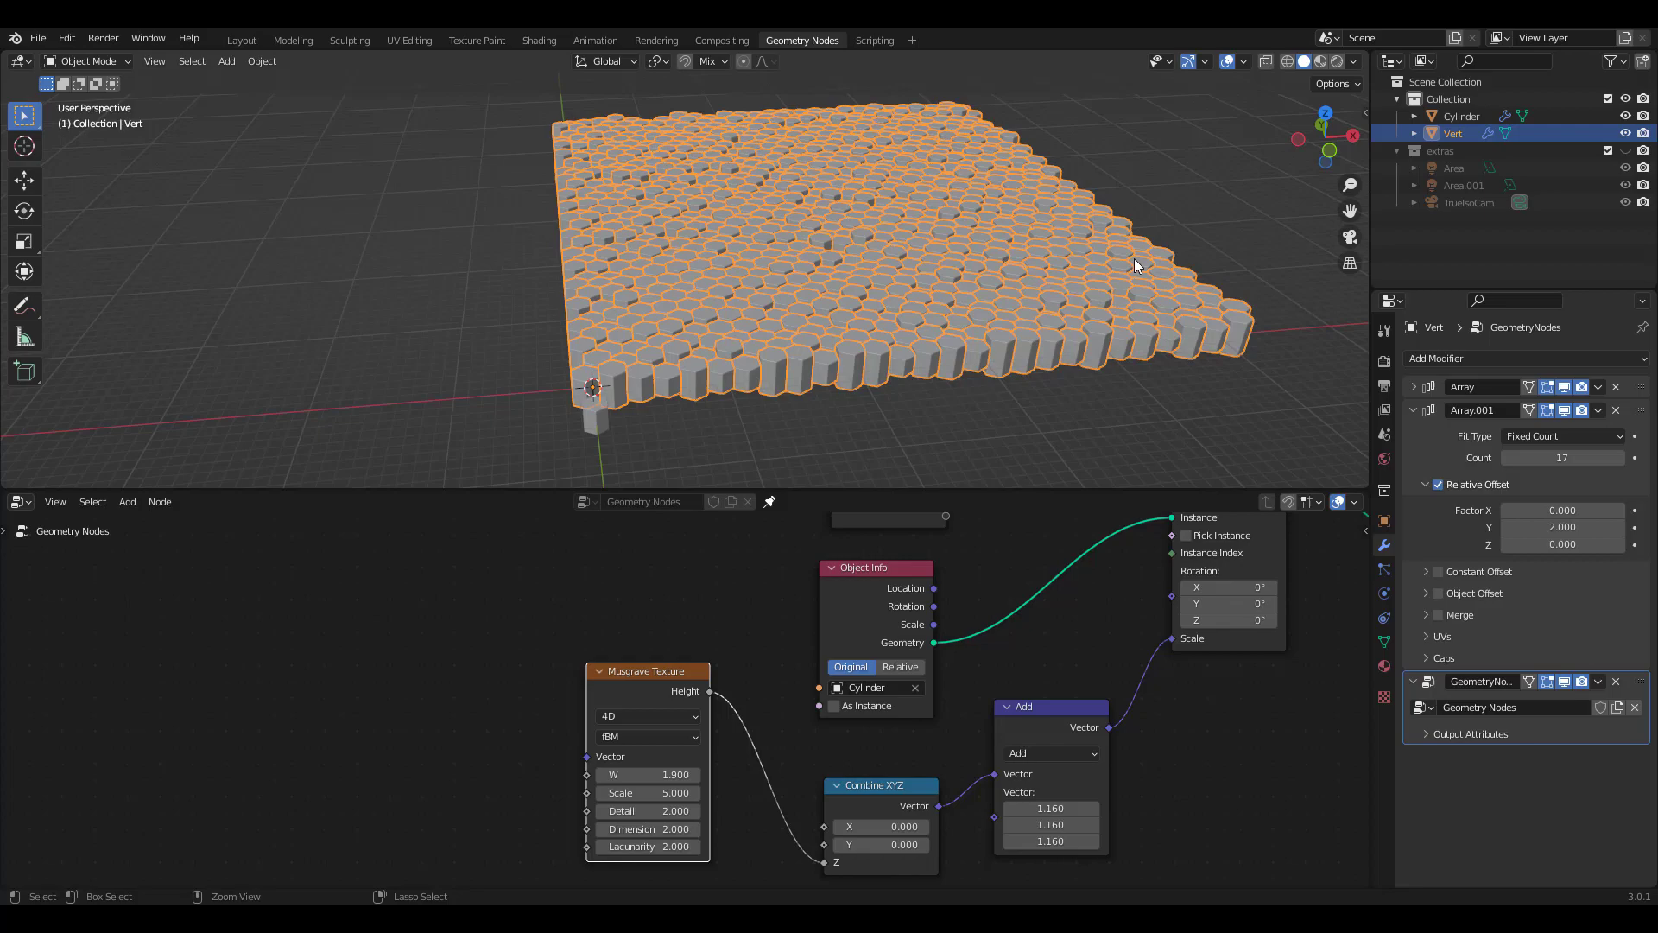
pyautogui.scroll(5, 1133, 257)
pyautogui.scroll(5, 972, 277)
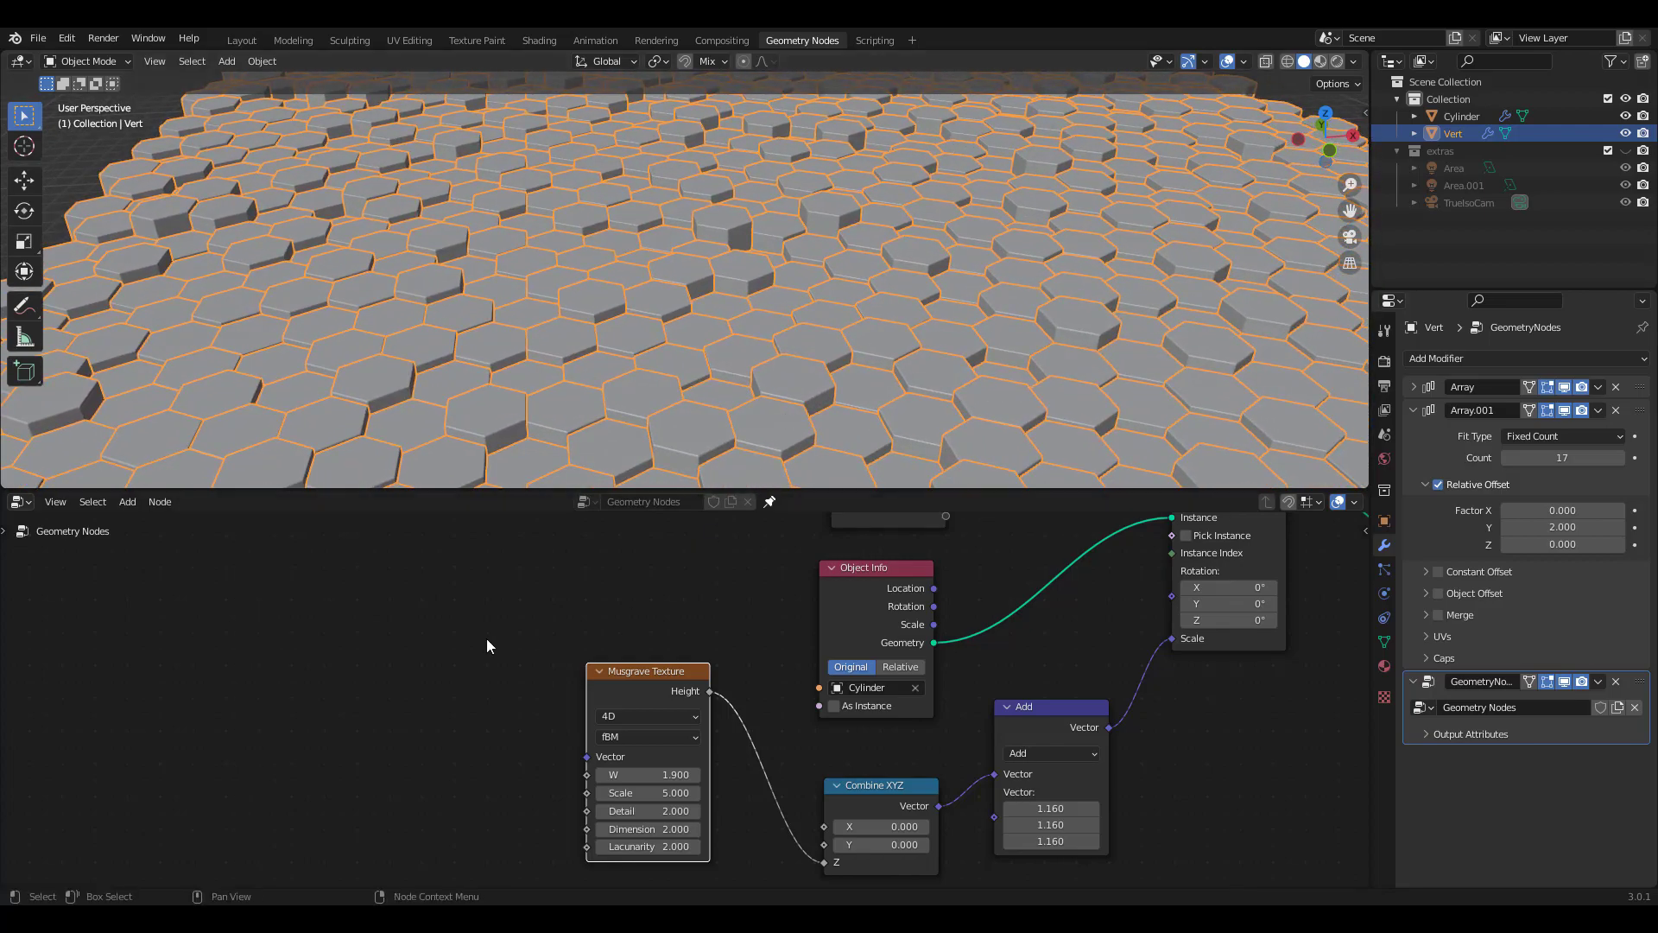
# Step: Split a Timeline editor off below the node editor
pyautogui.click(466, 664)
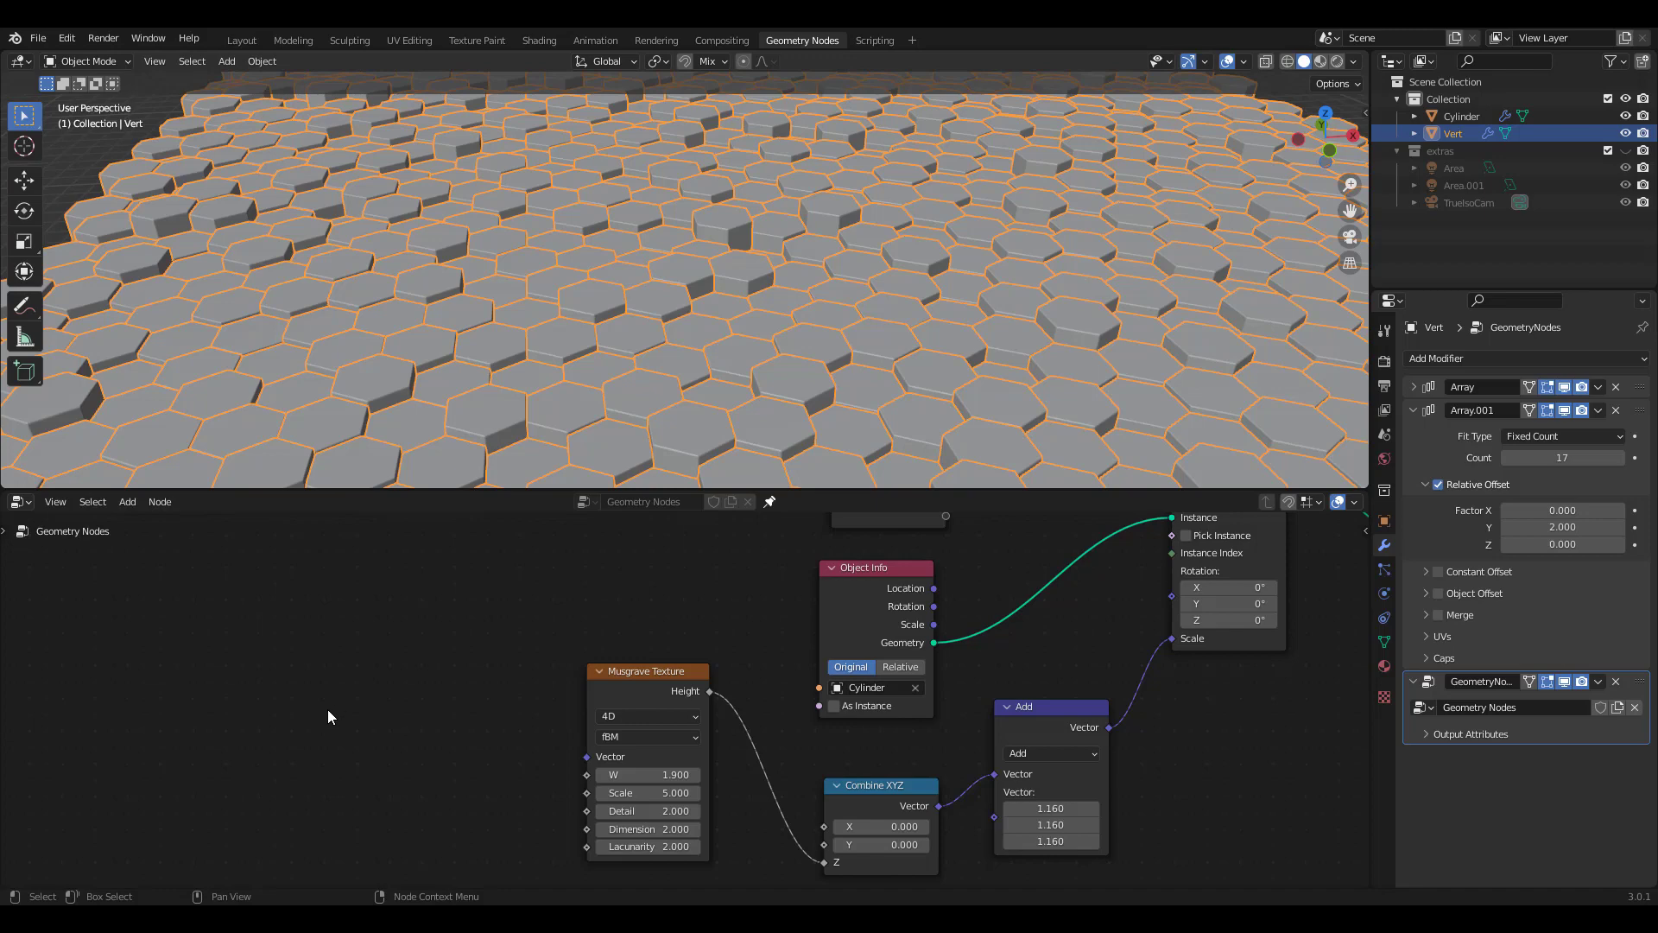
pyautogui.moveTo(6, 861); pyautogui.dragTo(7, 802)
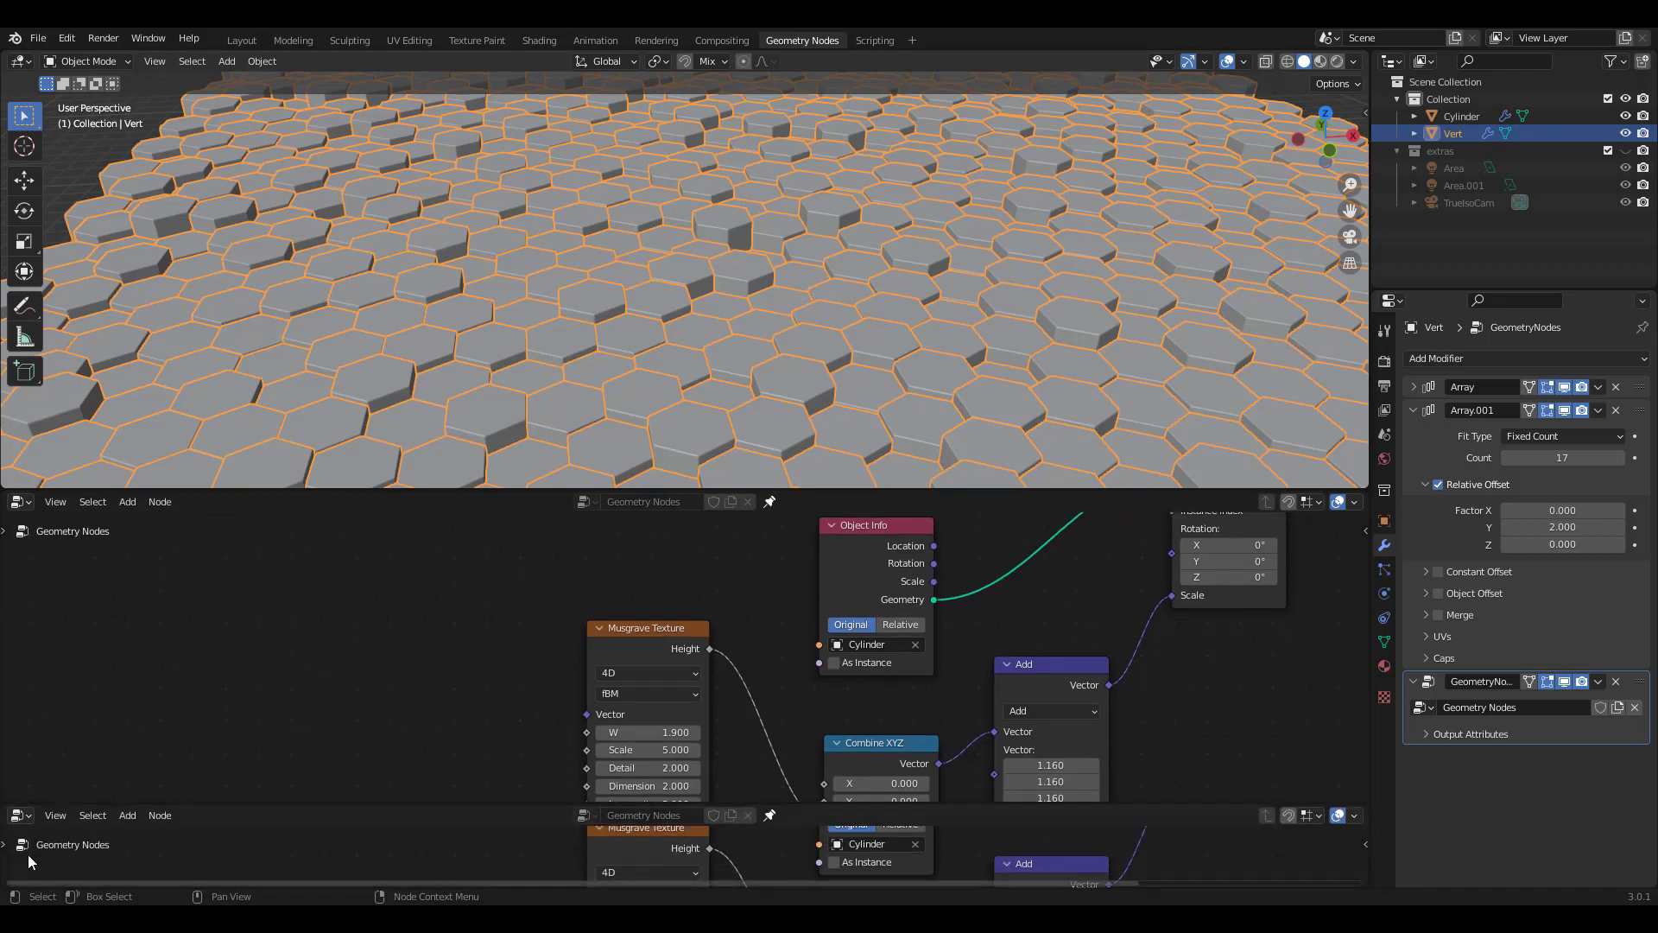
pyautogui.click(20, 815)
pyautogui.click(268, 663)
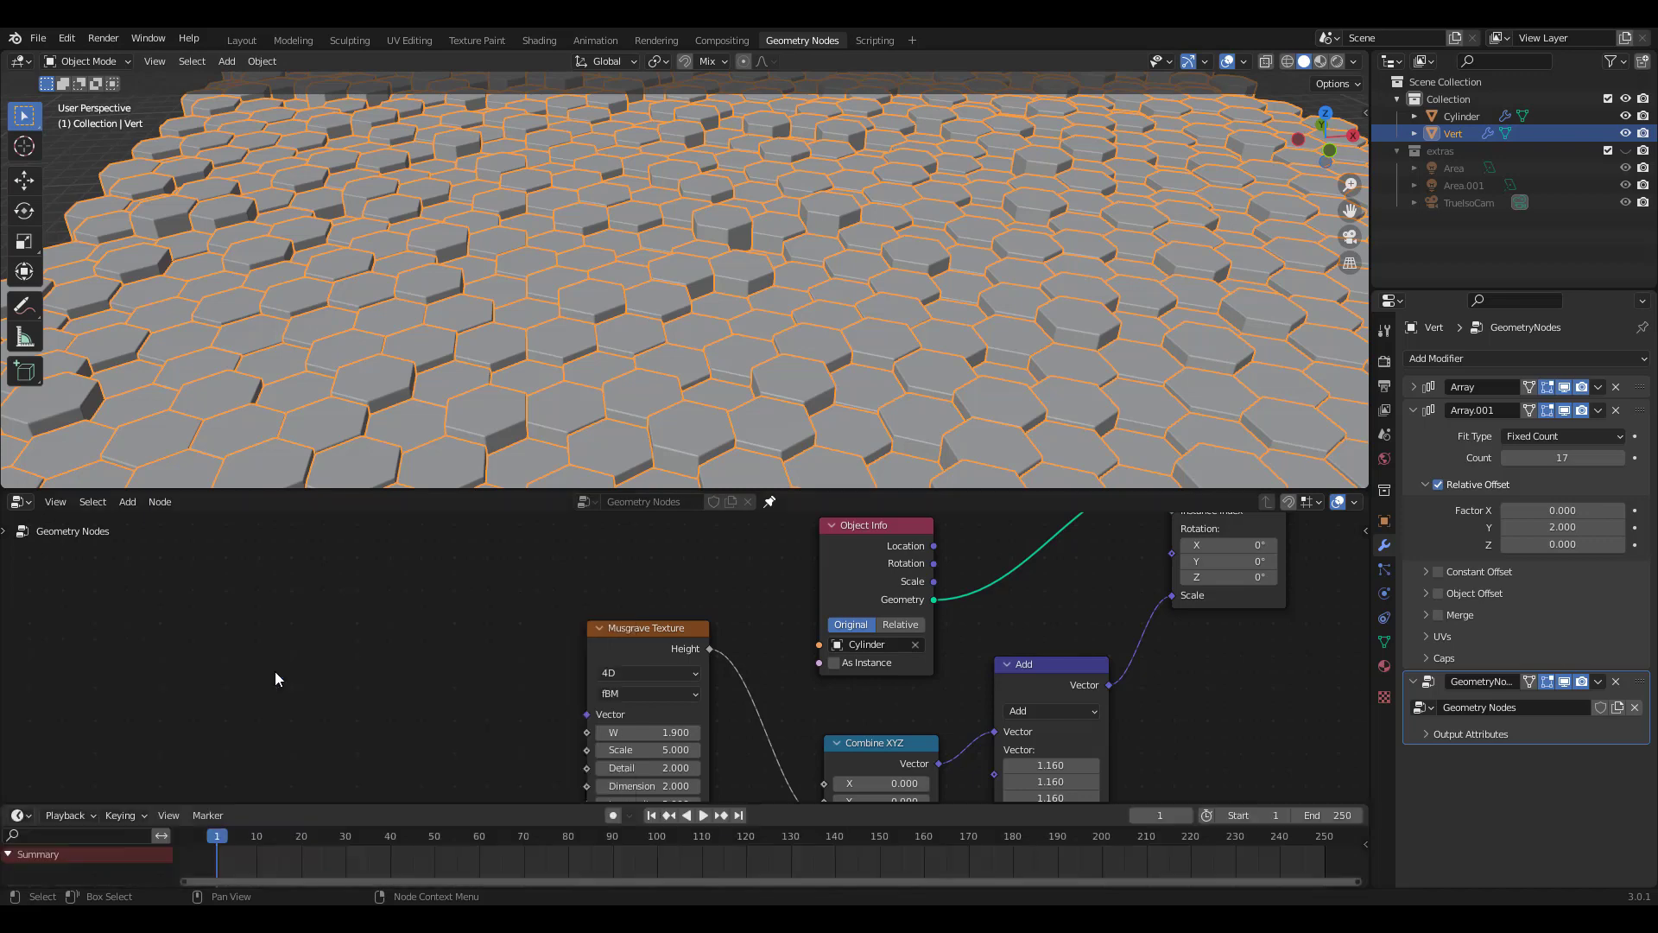
# Step: Add a Value node driven by #frame and connect it to the Musgrave W input
pyautogui.hotkey('shift', 'a')
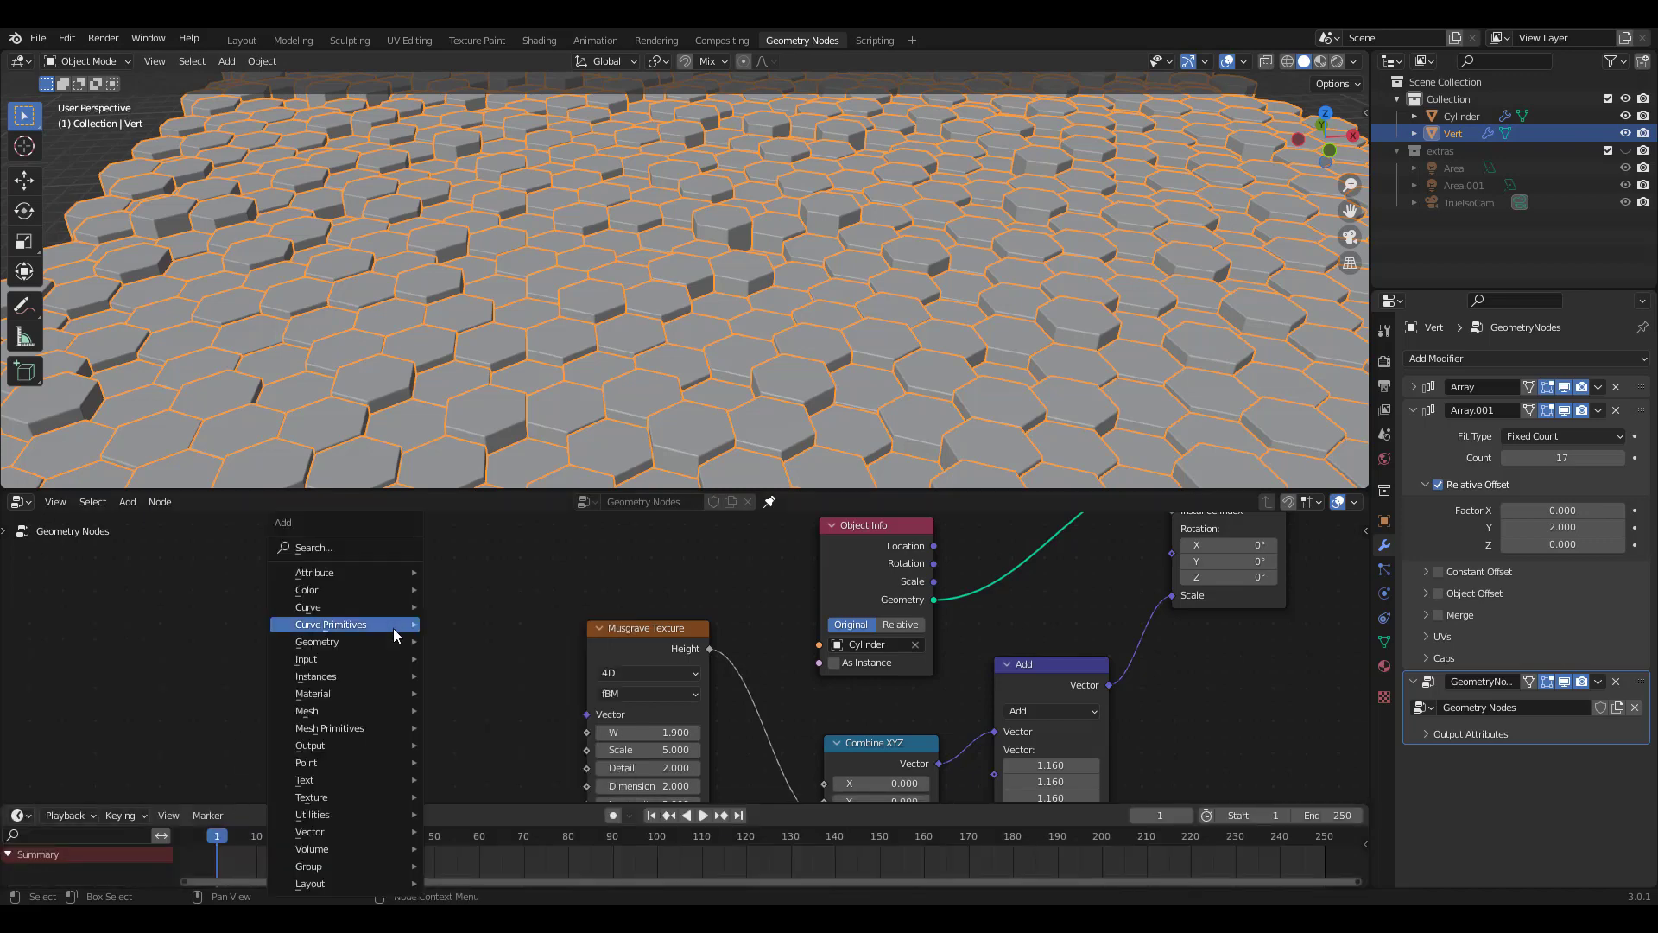
pyautogui.moveTo(365, 831)
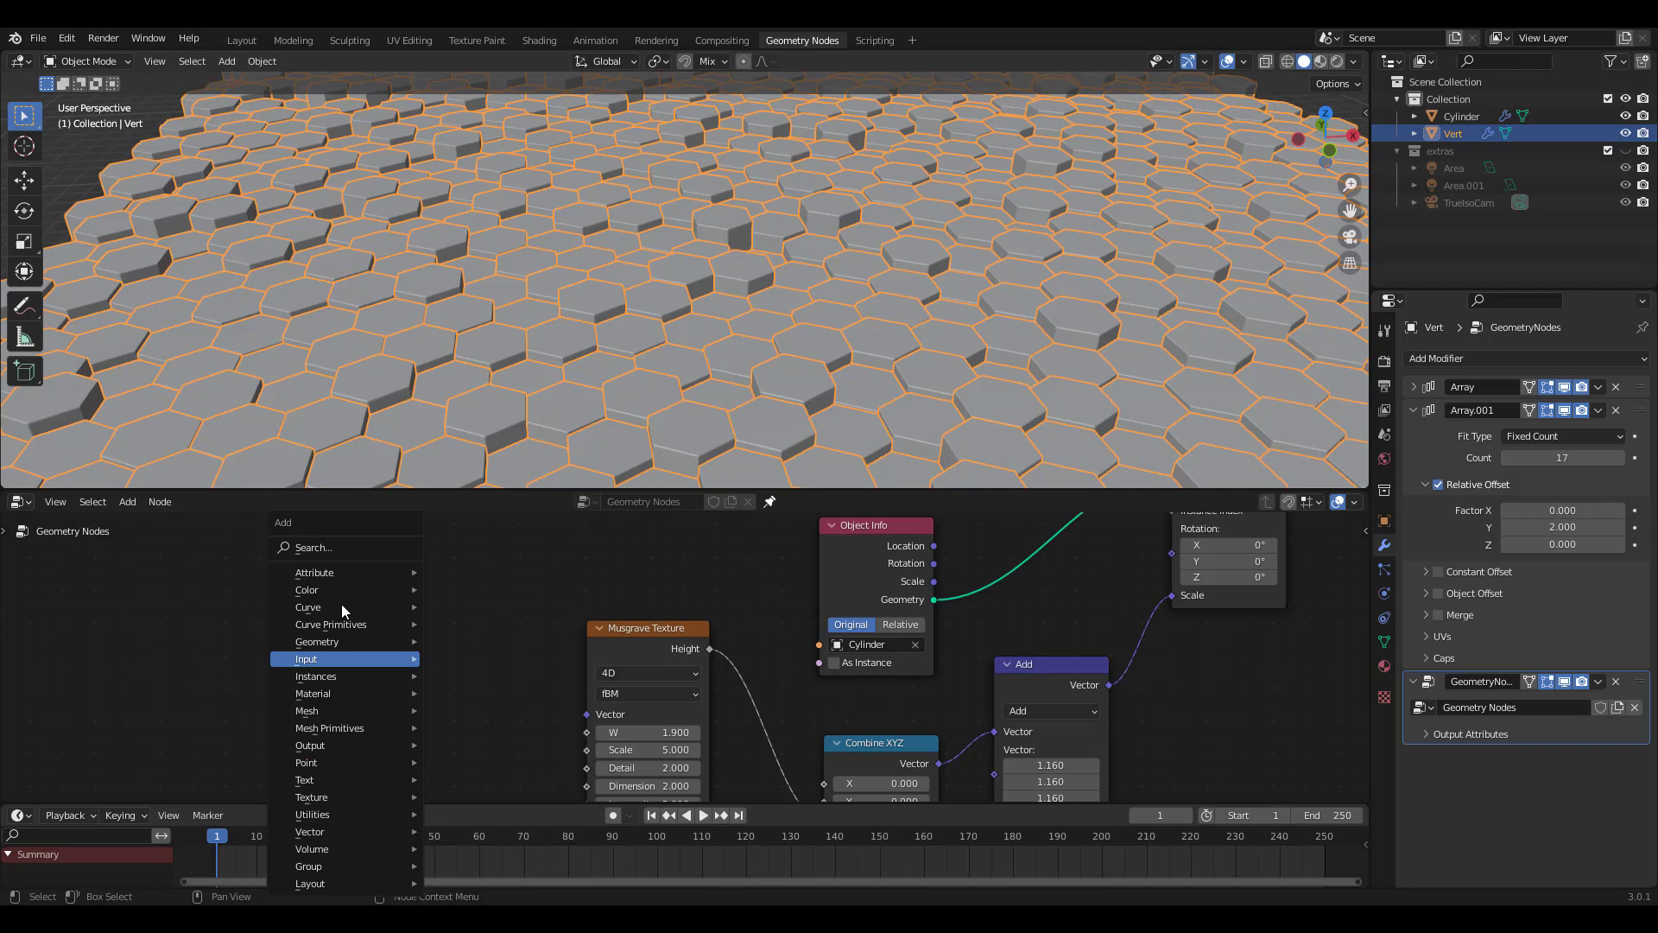
pyautogui.click(348, 548)
pyautogui.write('value')
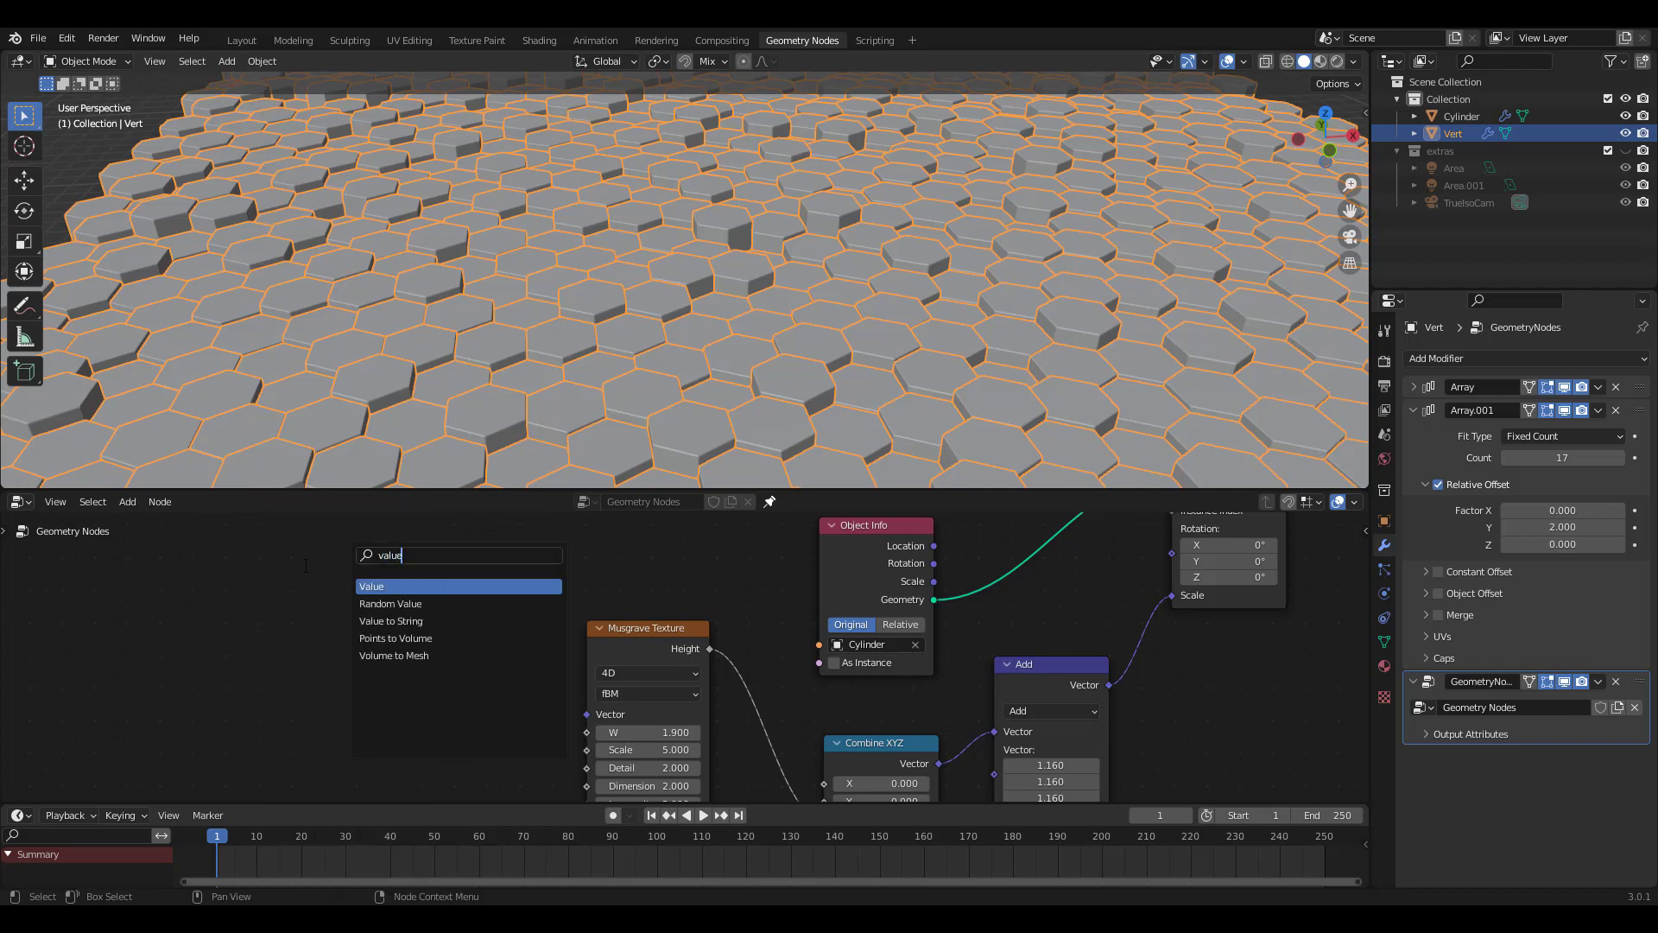
pyautogui.press('Return')
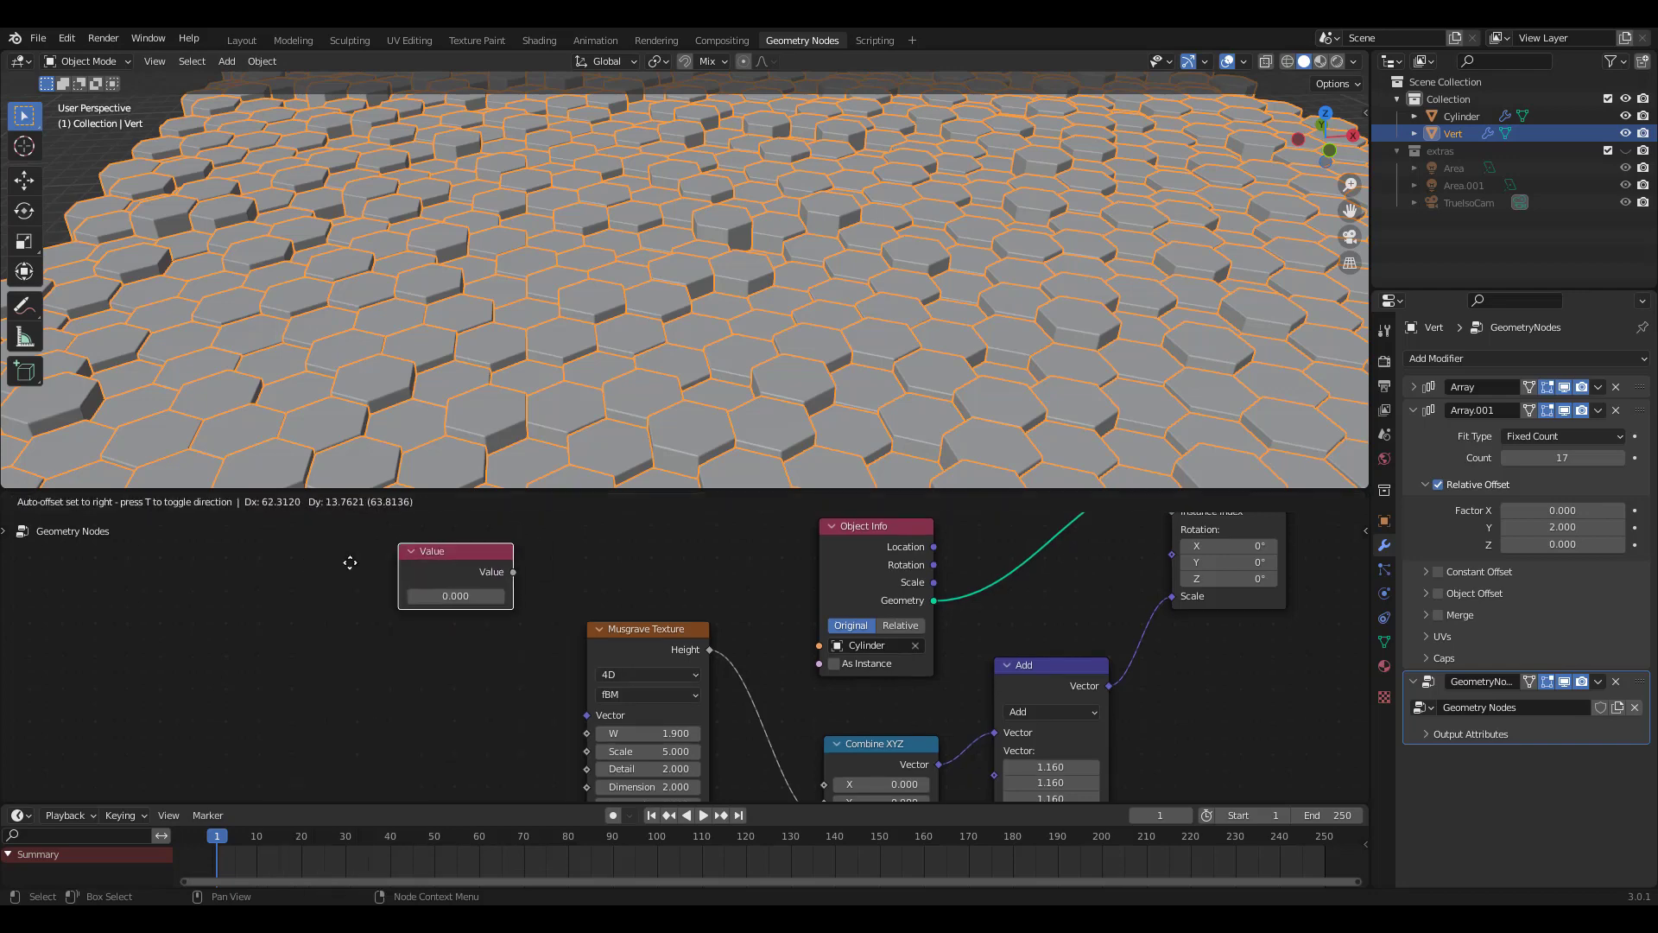
pyautogui.click(312, 634)
pyautogui.click(420, 680)
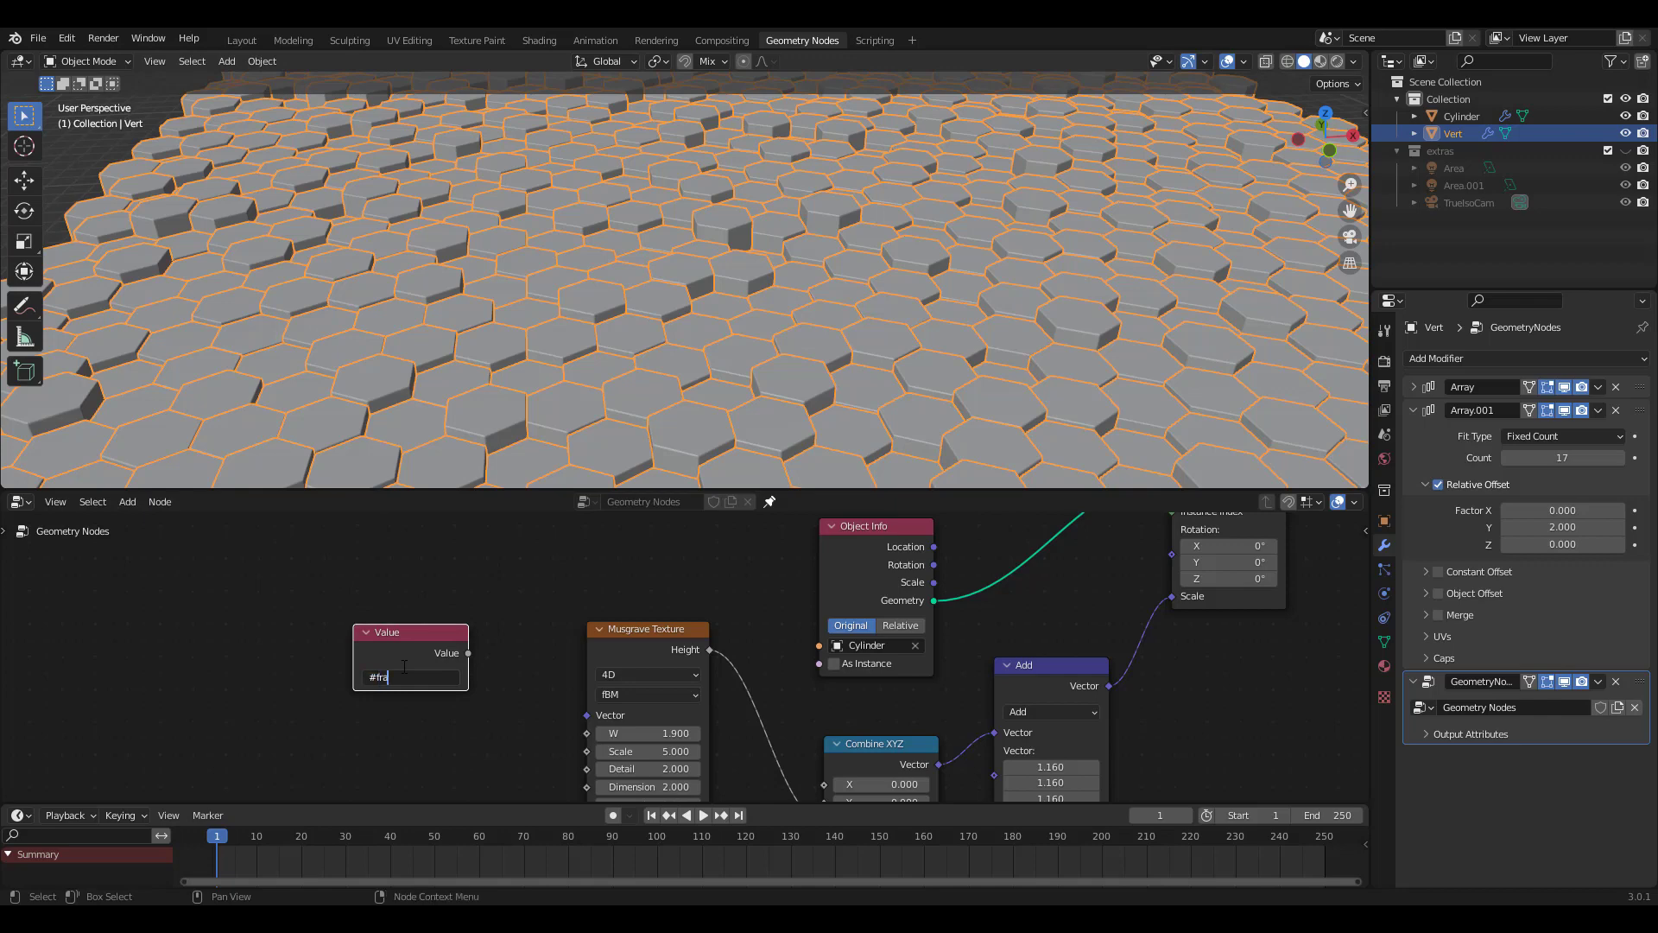
pyautogui.write('#frame')
pyautogui.press('Return')
pyautogui.moveTo(468, 653); pyautogui.dragTo(587, 733)
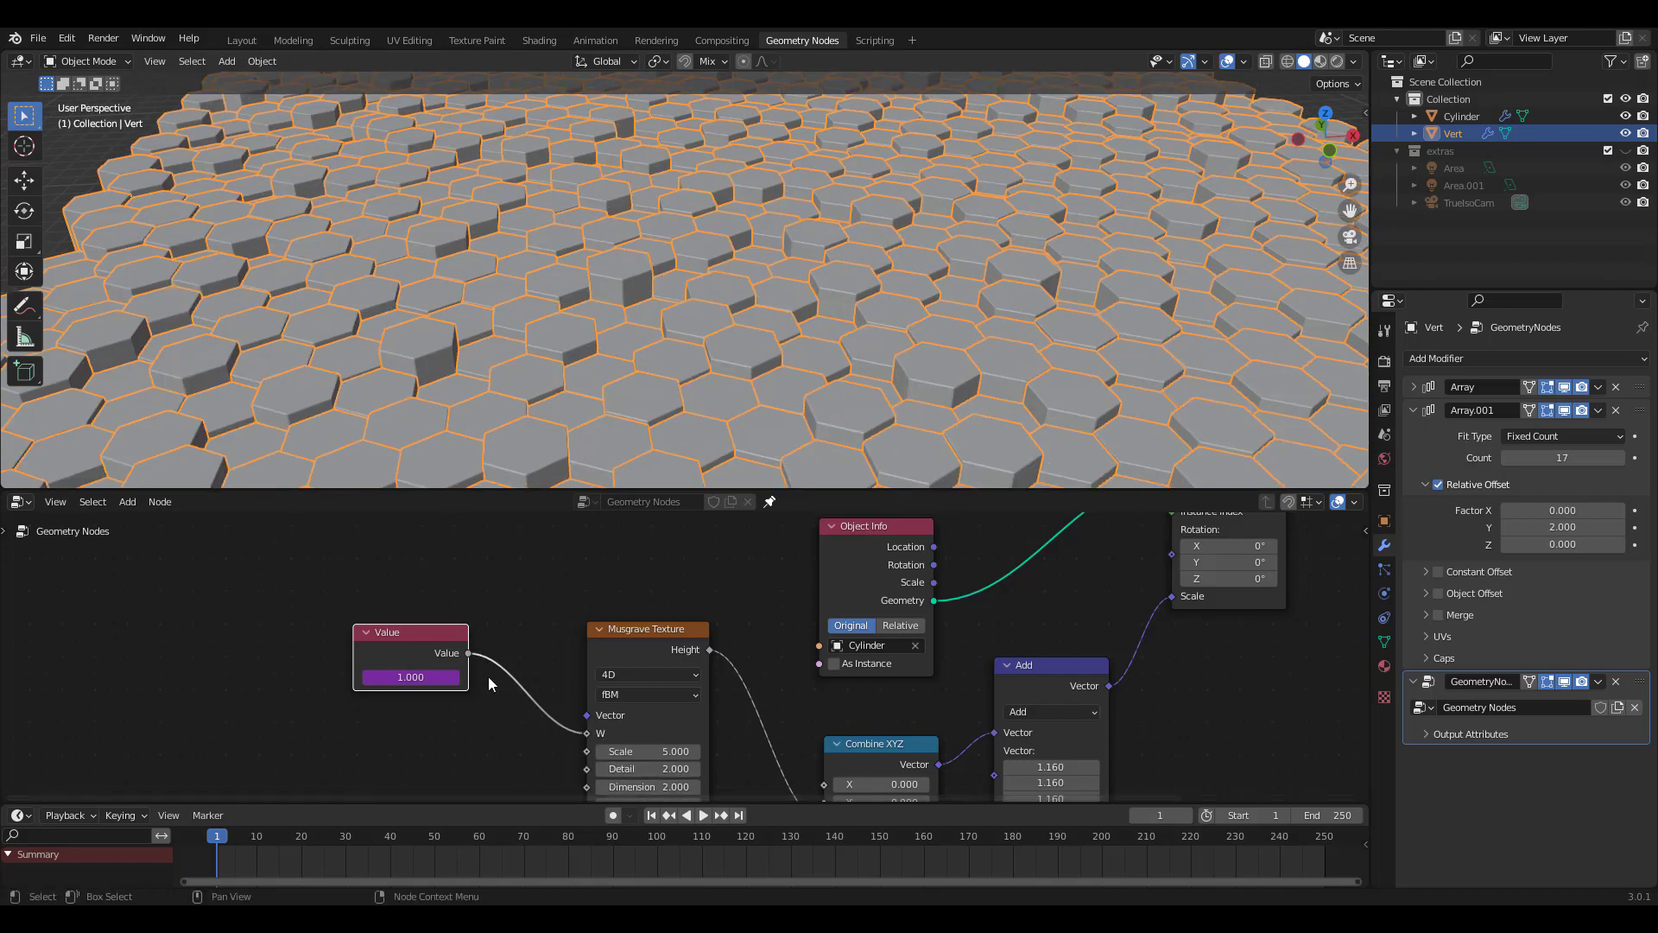
# Step: Change the Value driver to #frame/200 and play the animation
pyautogui.press('space')
pyautogui.press('space')
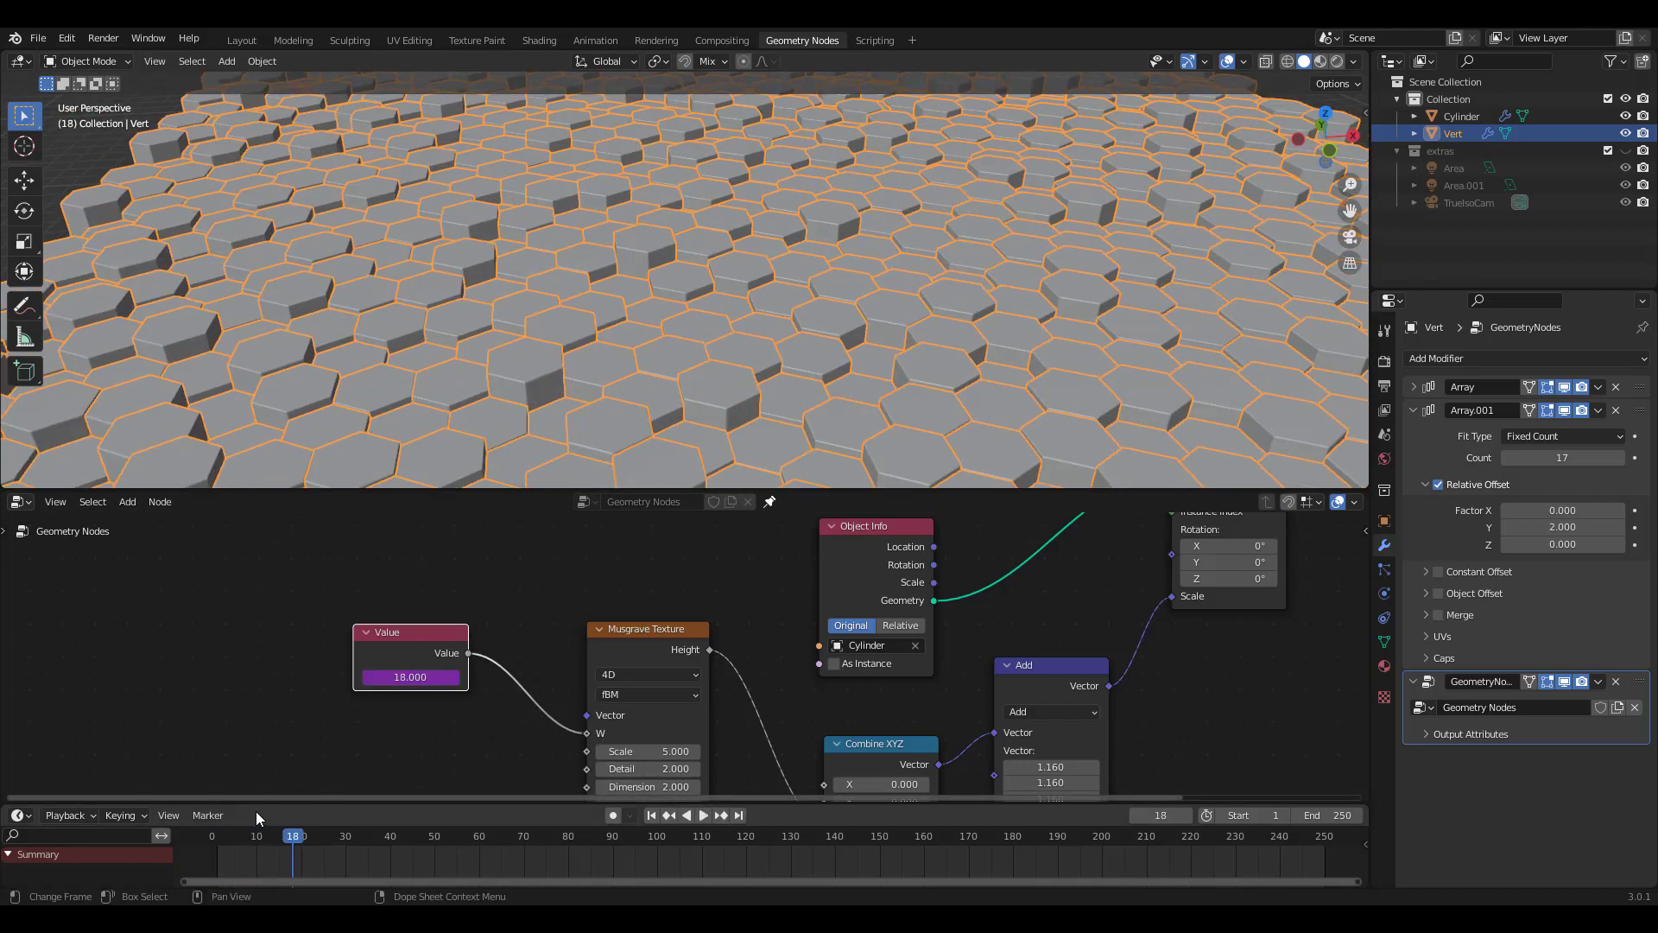
pyautogui.click(422, 676)
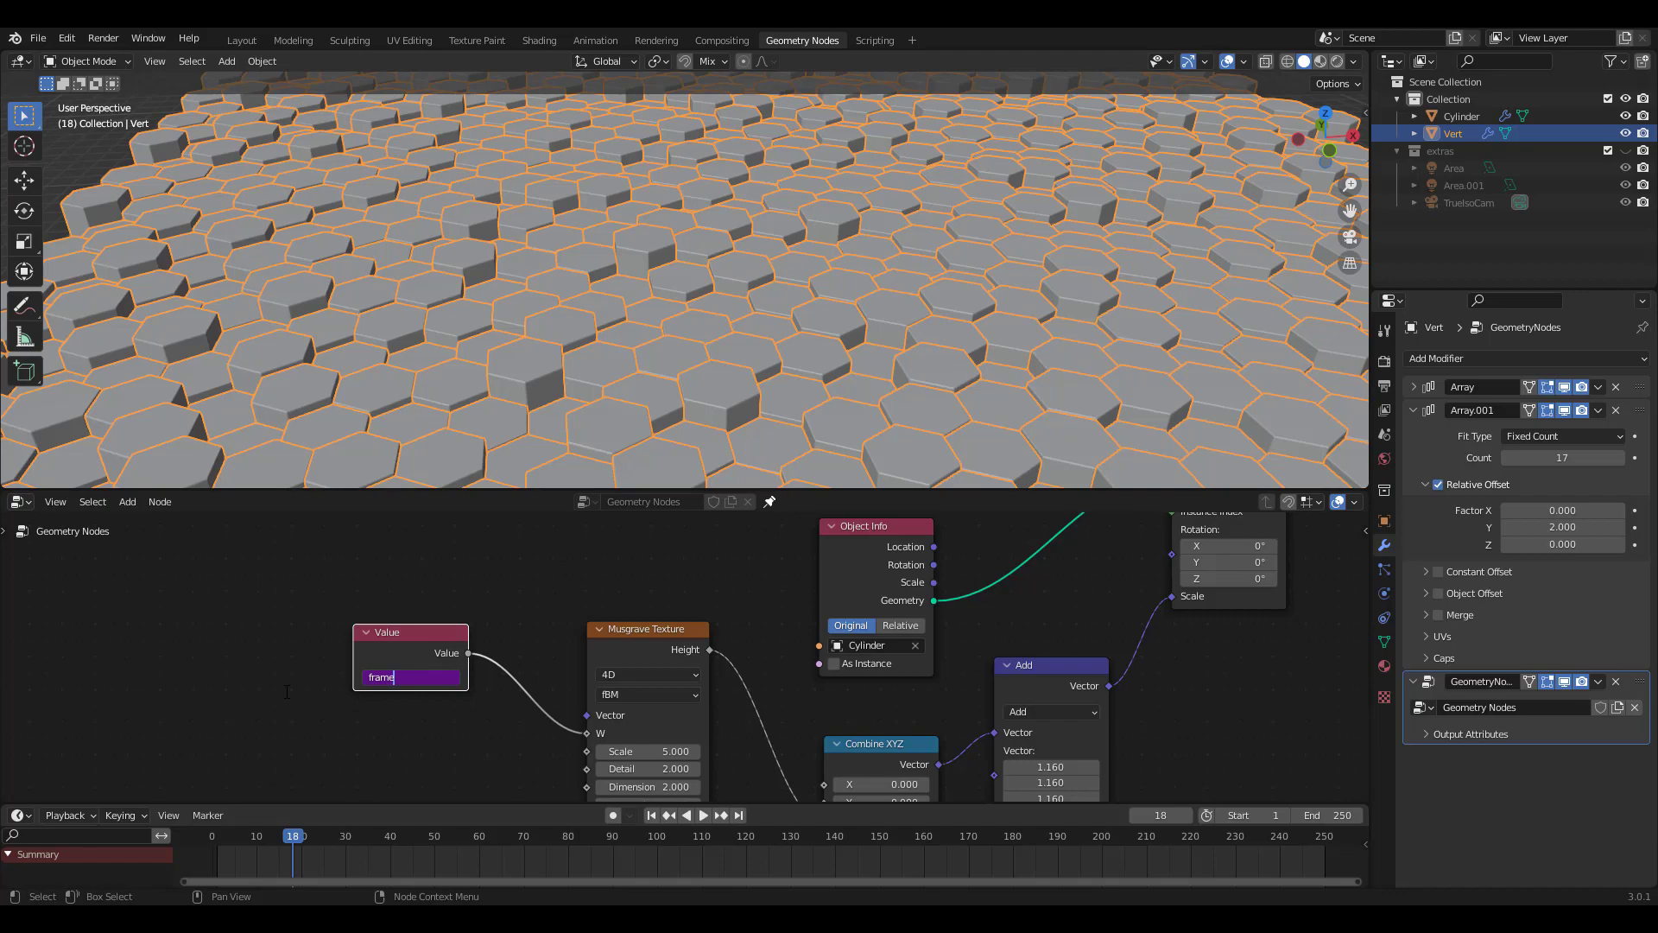
pyautogui.write('/200')
pyautogui.press('Return')
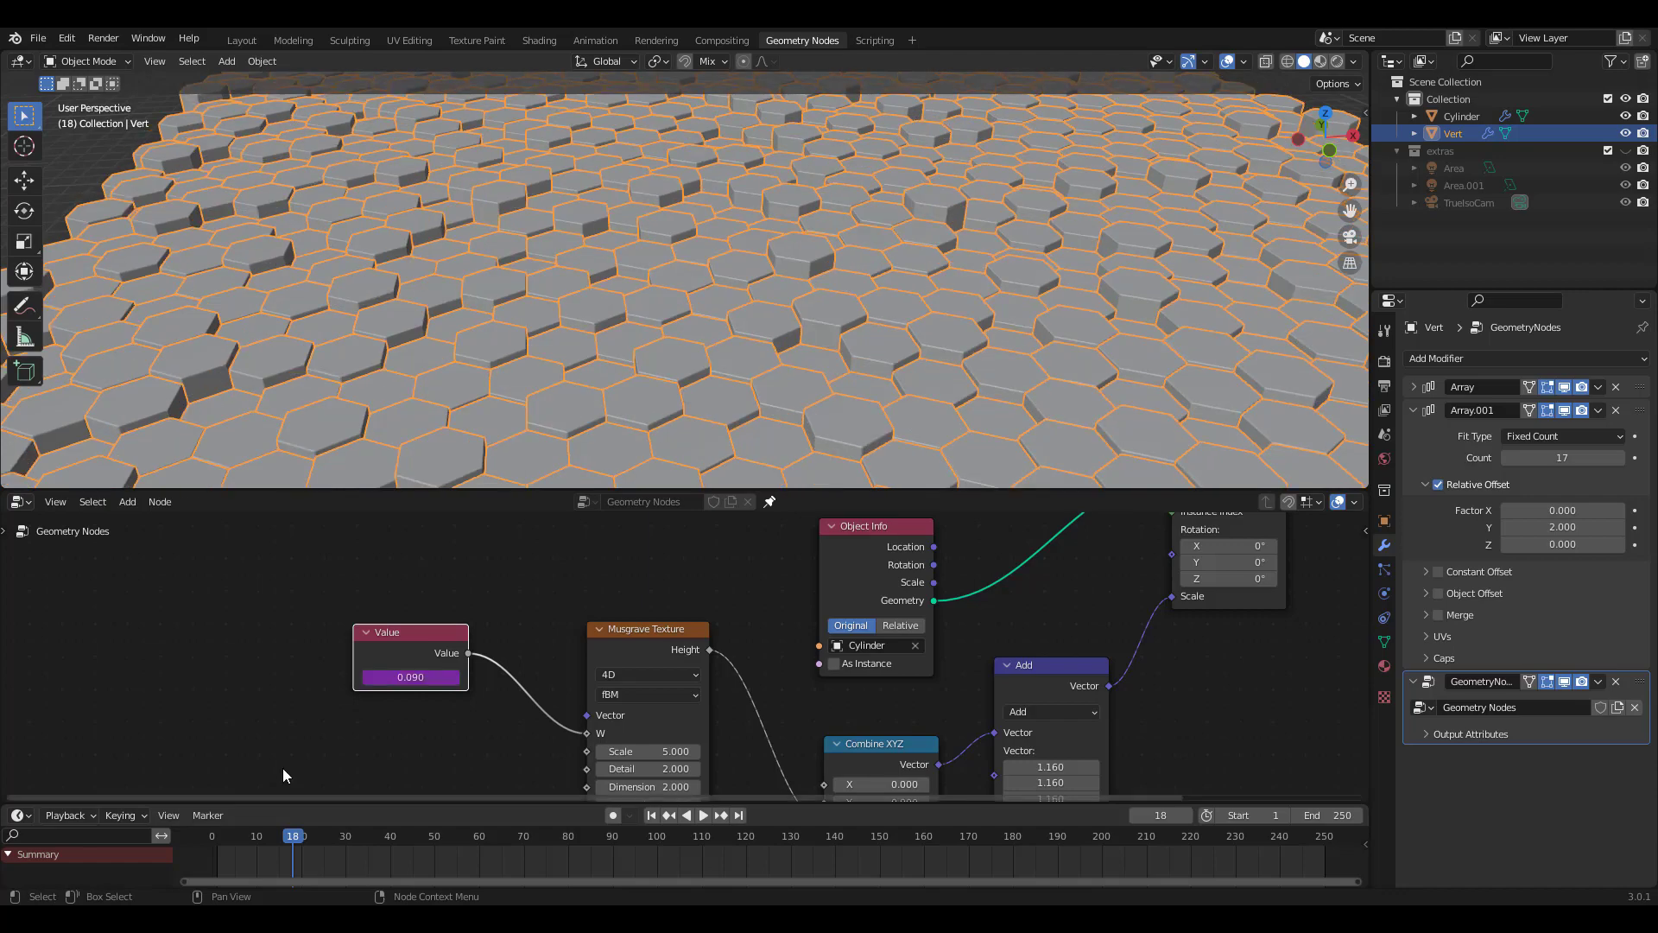
pyautogui.click(212, 835)
pyautogui.press('space')
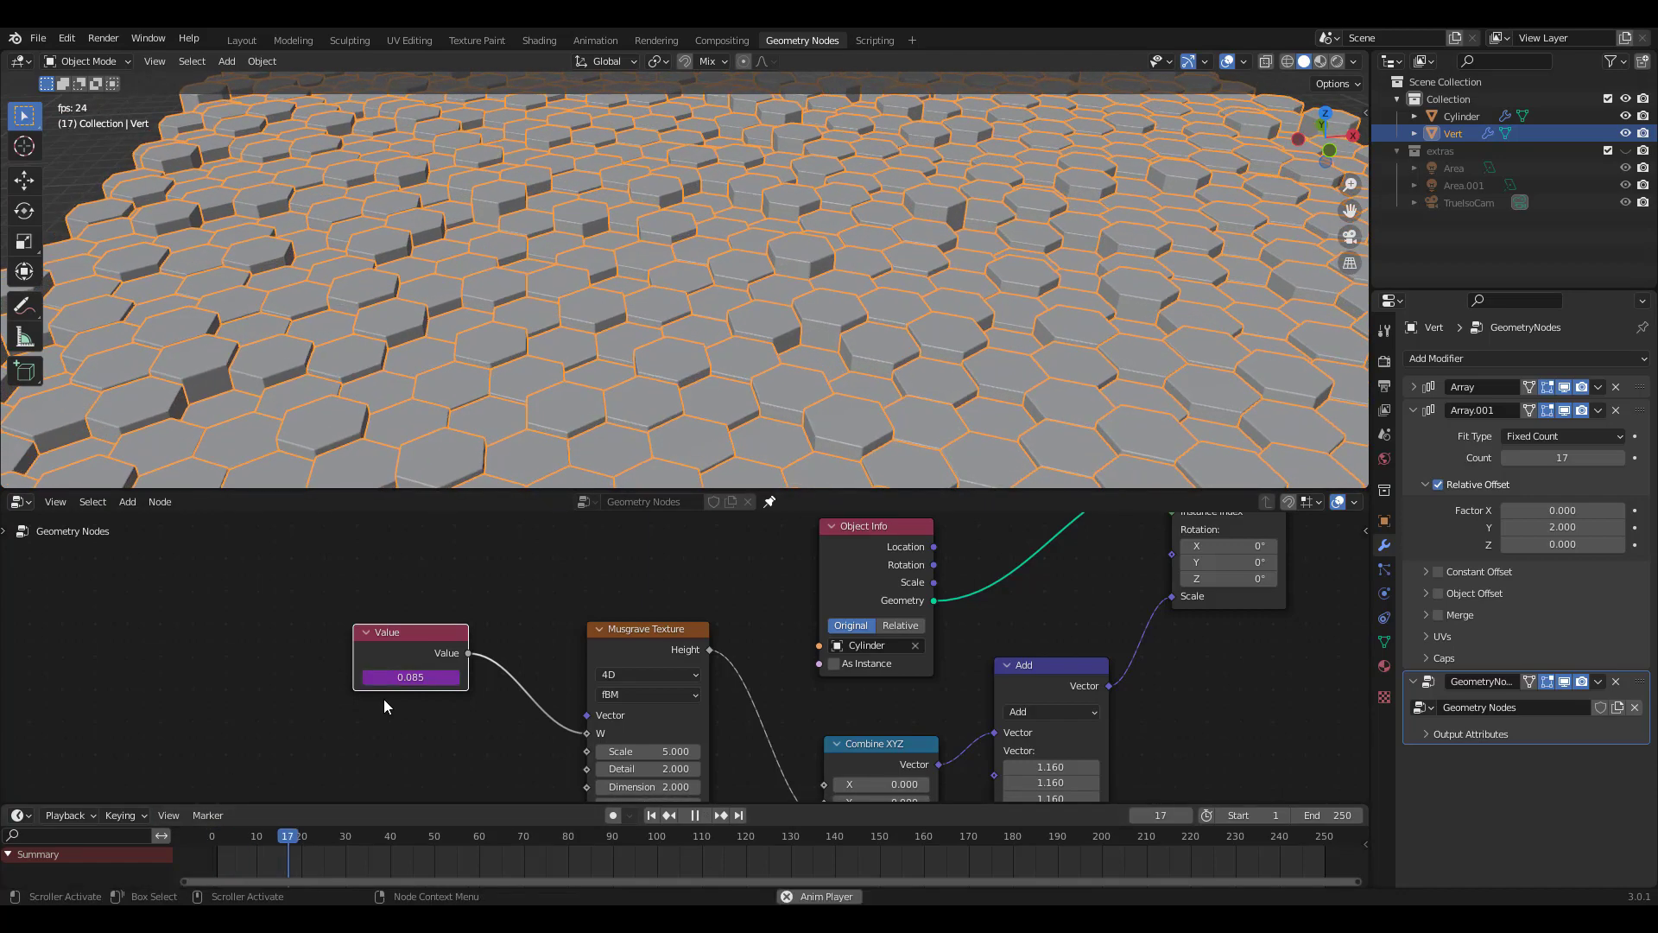
# Step: Deselect all, rewind to the start and play the animation, stopping at frame 85
pyautogui.press('space')
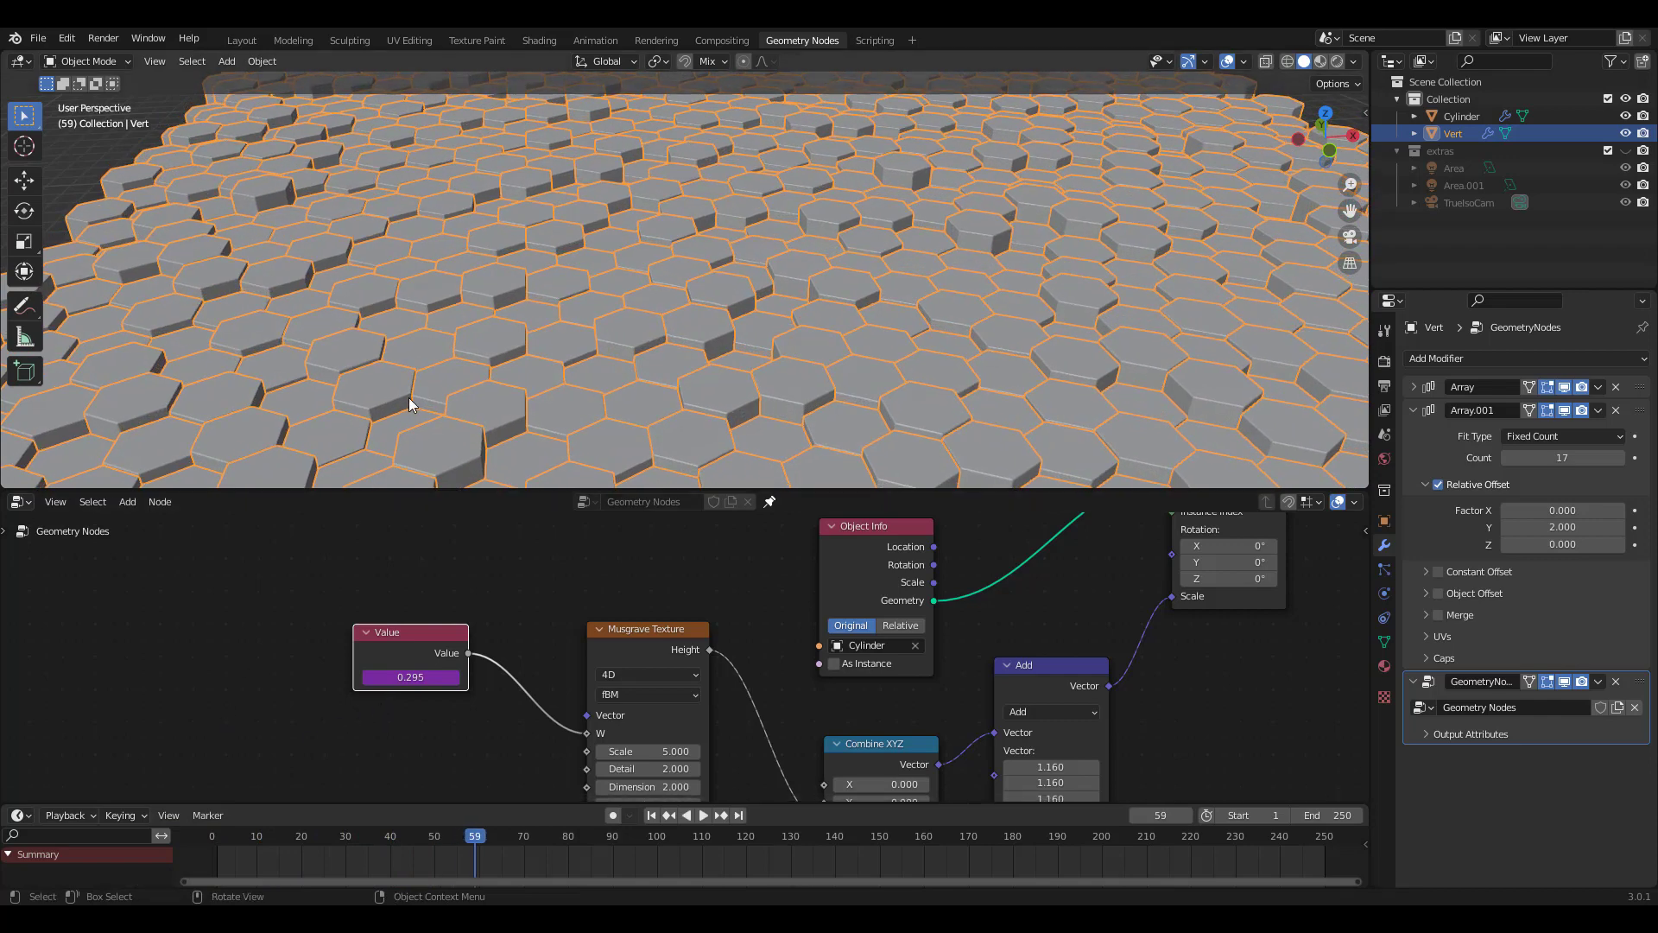
pyautogui.hotkey('alt', 'a')
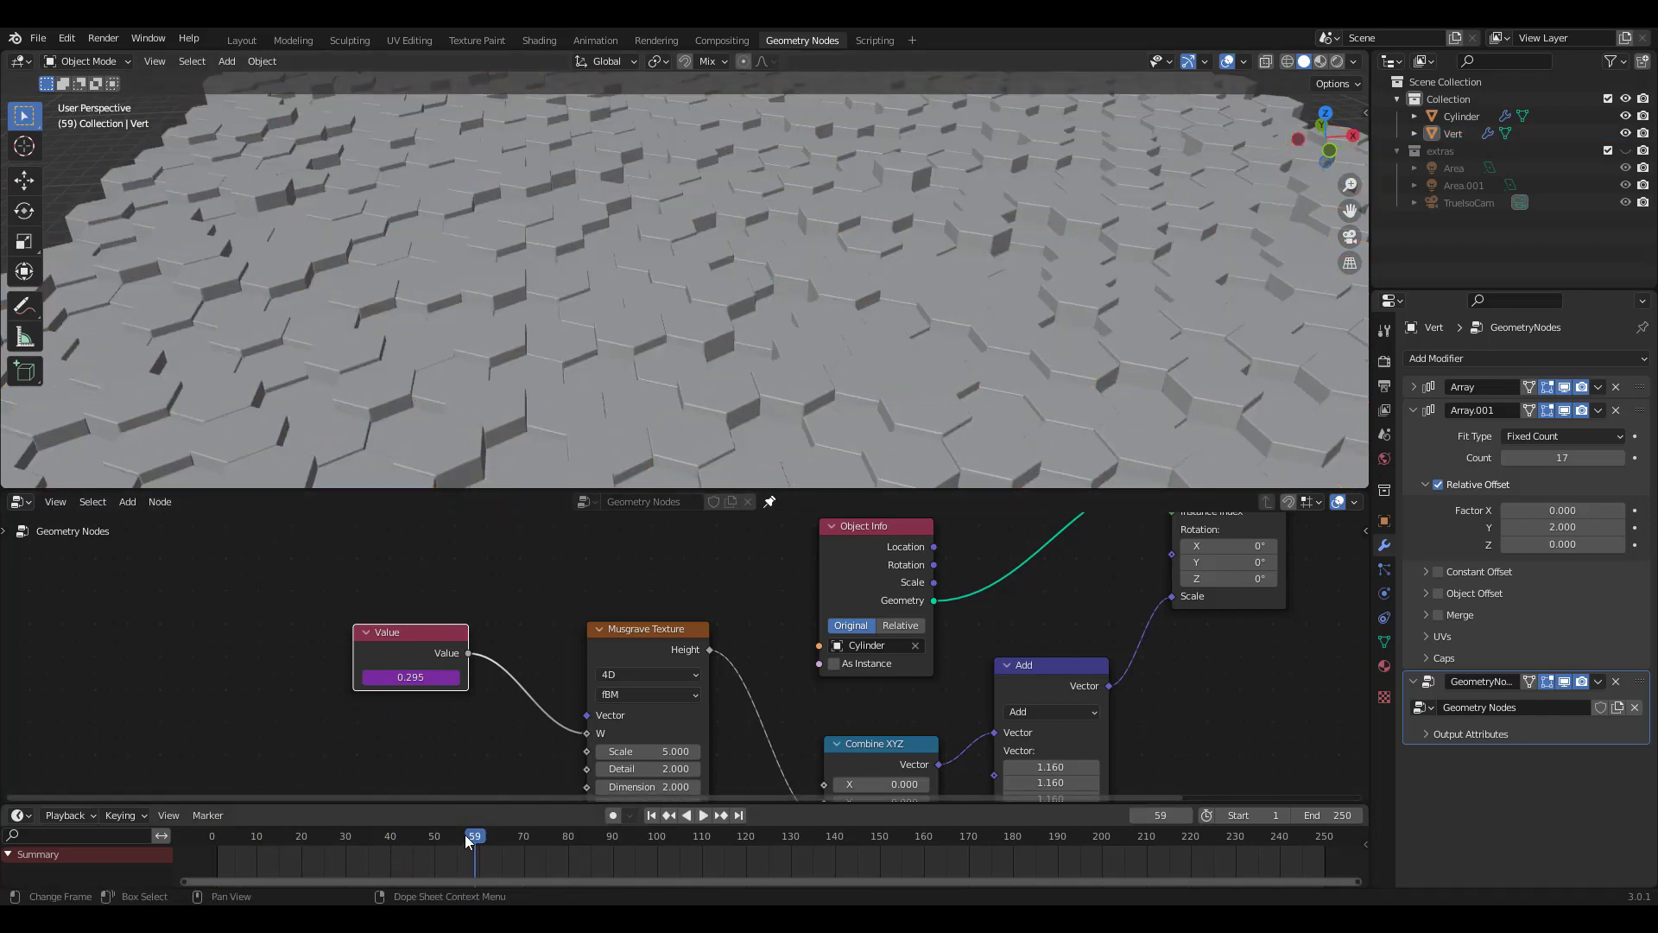
pyautogui.moveTo(465, 834); pyautogui.dragTo(216, 834)
pyautogui.press('space')
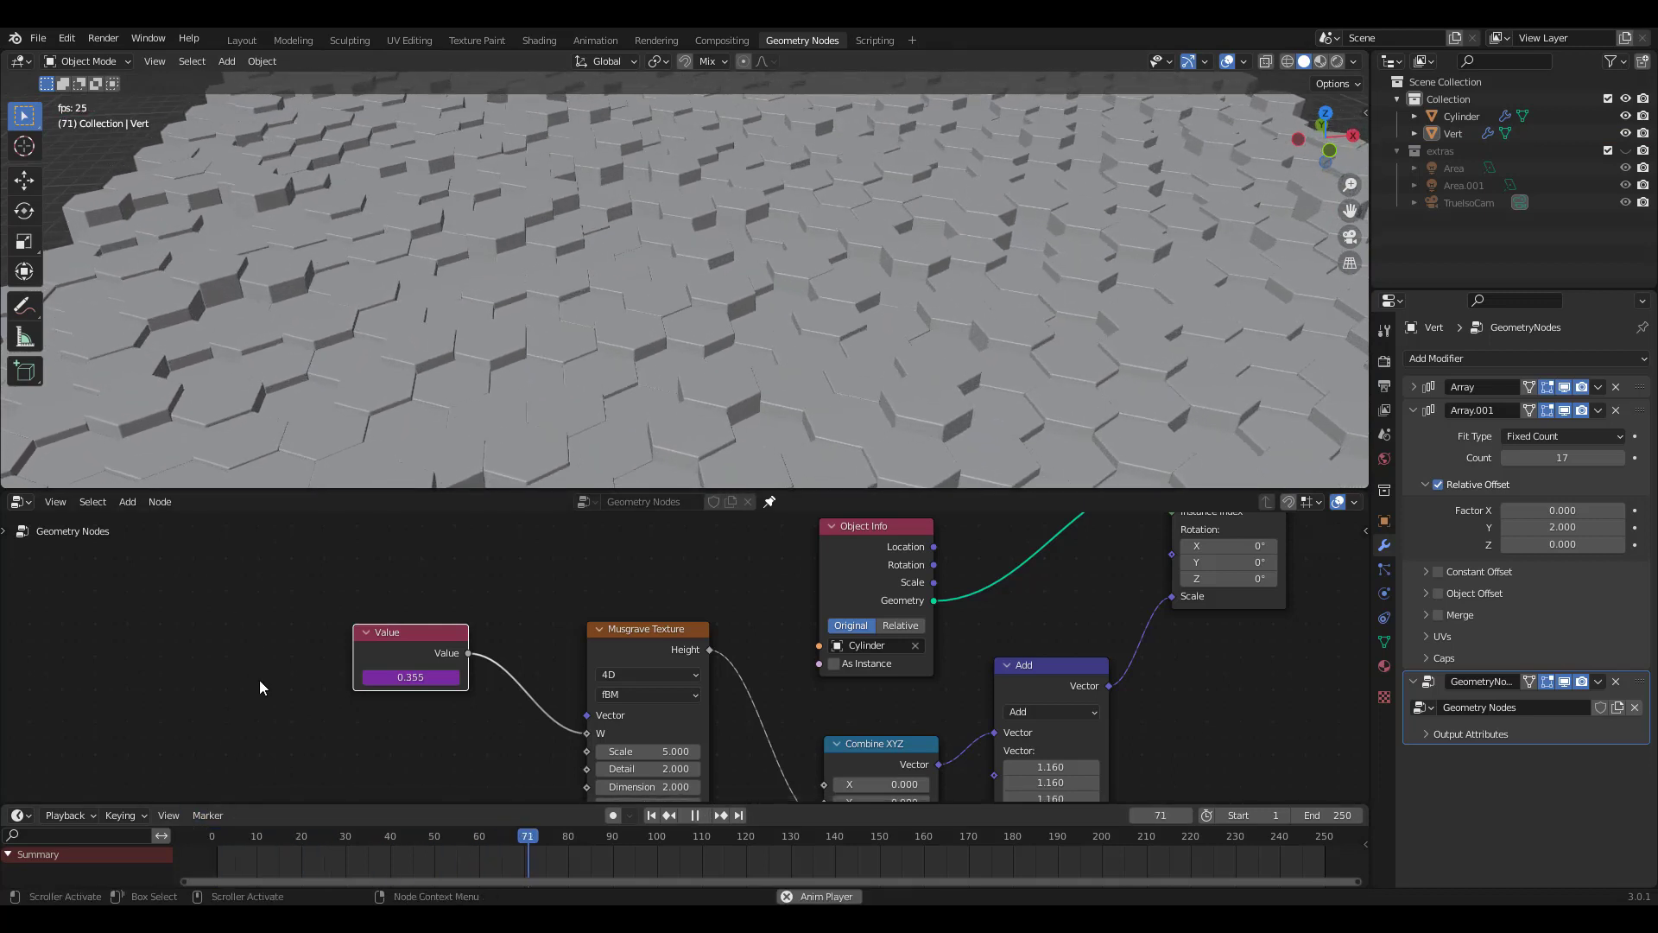
pyautogui.press('space')
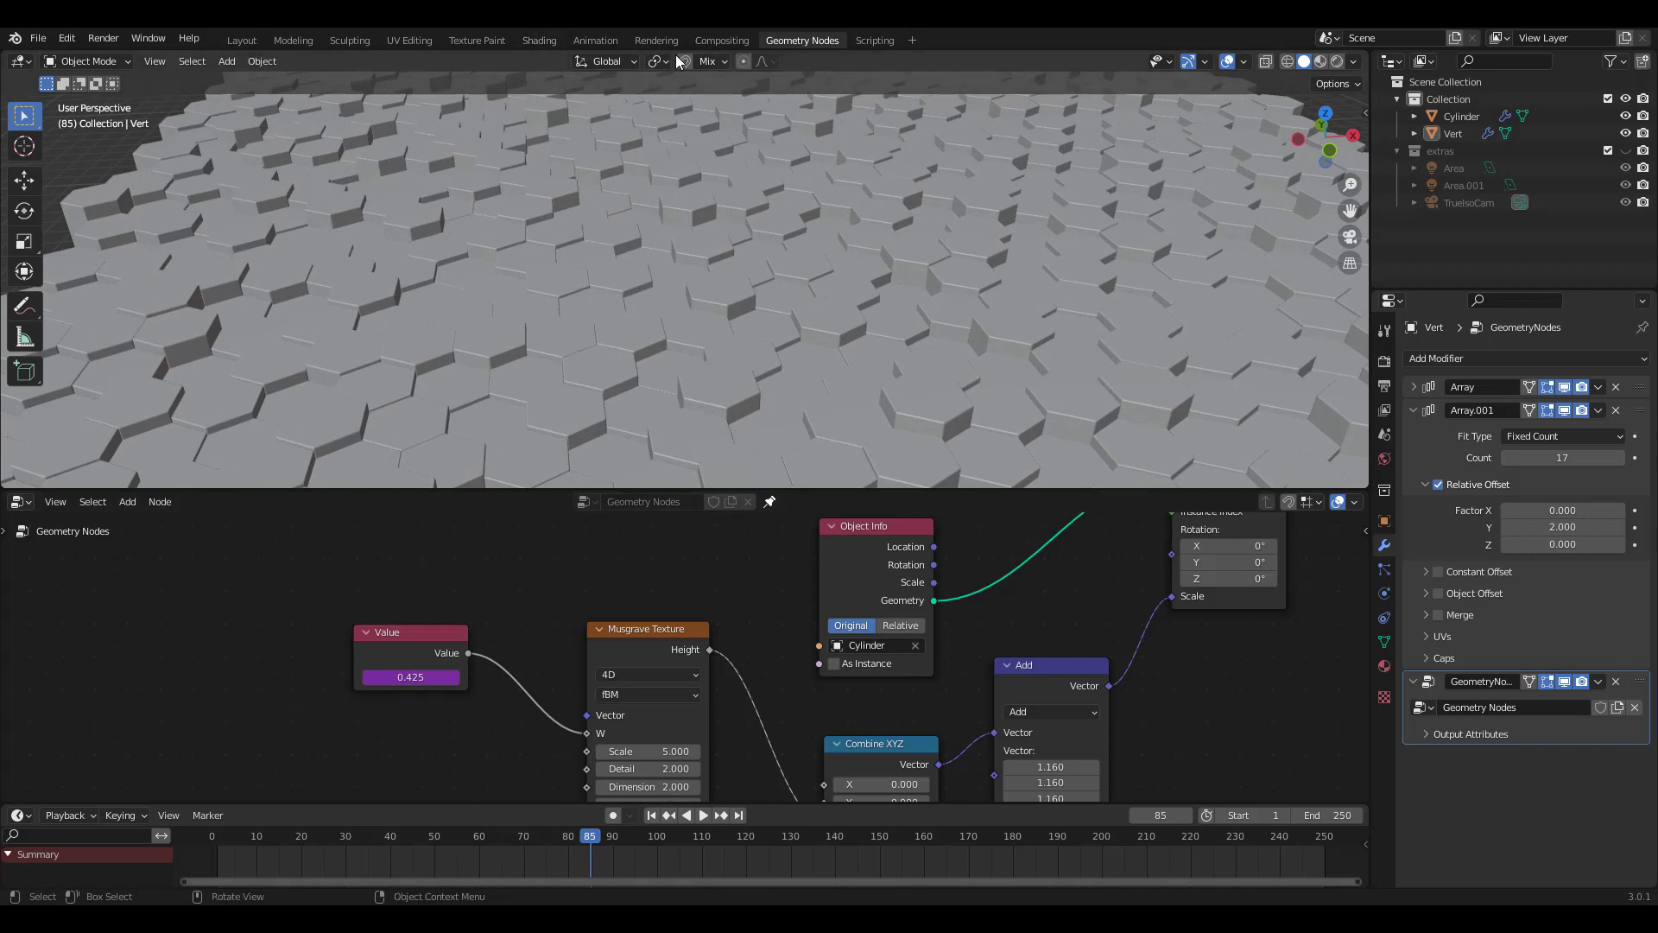
# Step: Orbit out over the grid and select the original hexagon Cylinder
pyautogui.scroll(-5, 914, 257)
pyautogui.moveTo(853, 347); pyautogui.dragTo(808, 233, button='middle')
pyautogui.click(315, 389)
# Step: Open the Shading workspace and create a new Principled BSDF material for the Cylinder
pyautogui.scroll(5, 808, 233)
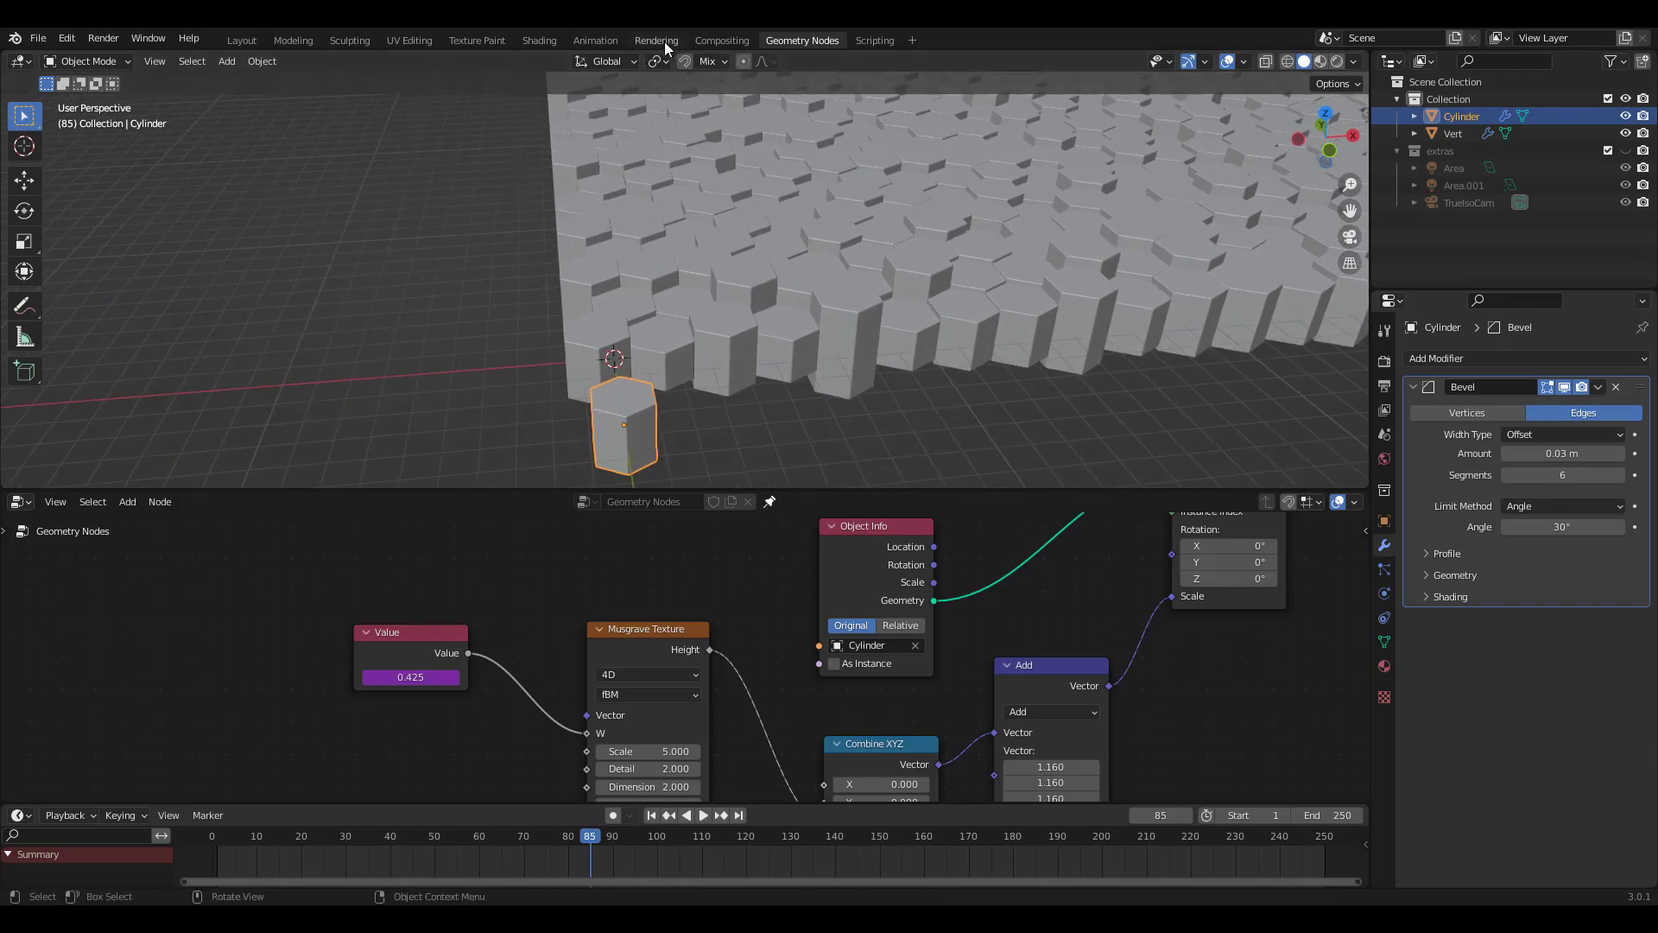
pyautogui.click(548, 40)
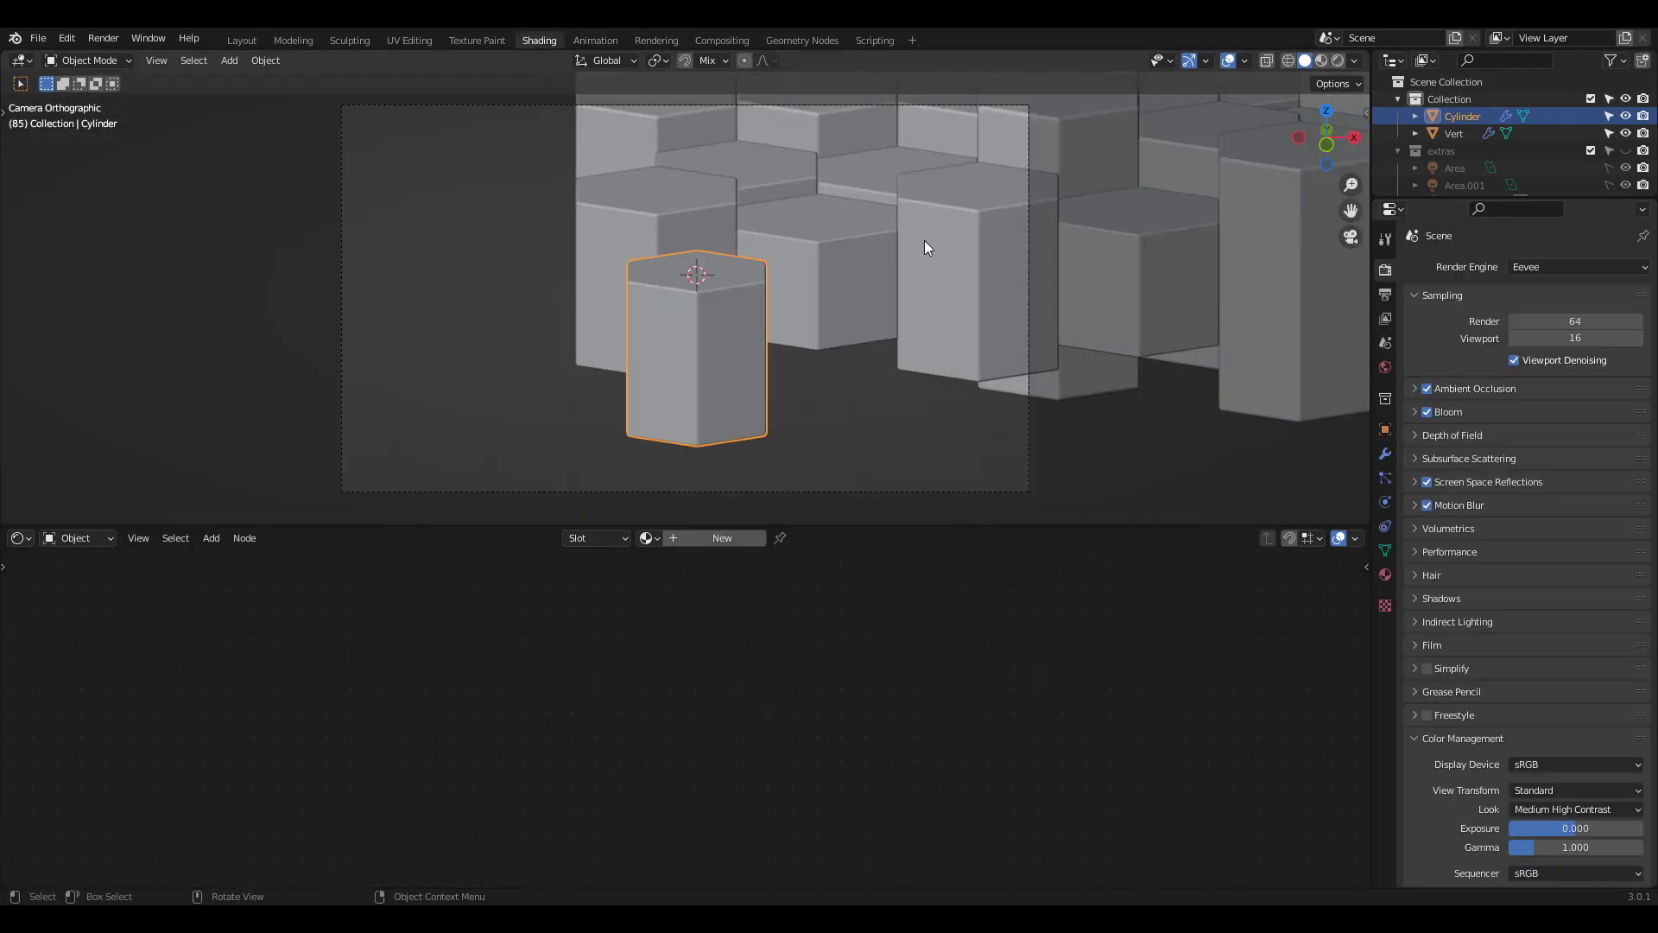
pyautogui.moveTo(924, 242); pyautogui.dragTo(1118, 259, button='middle')
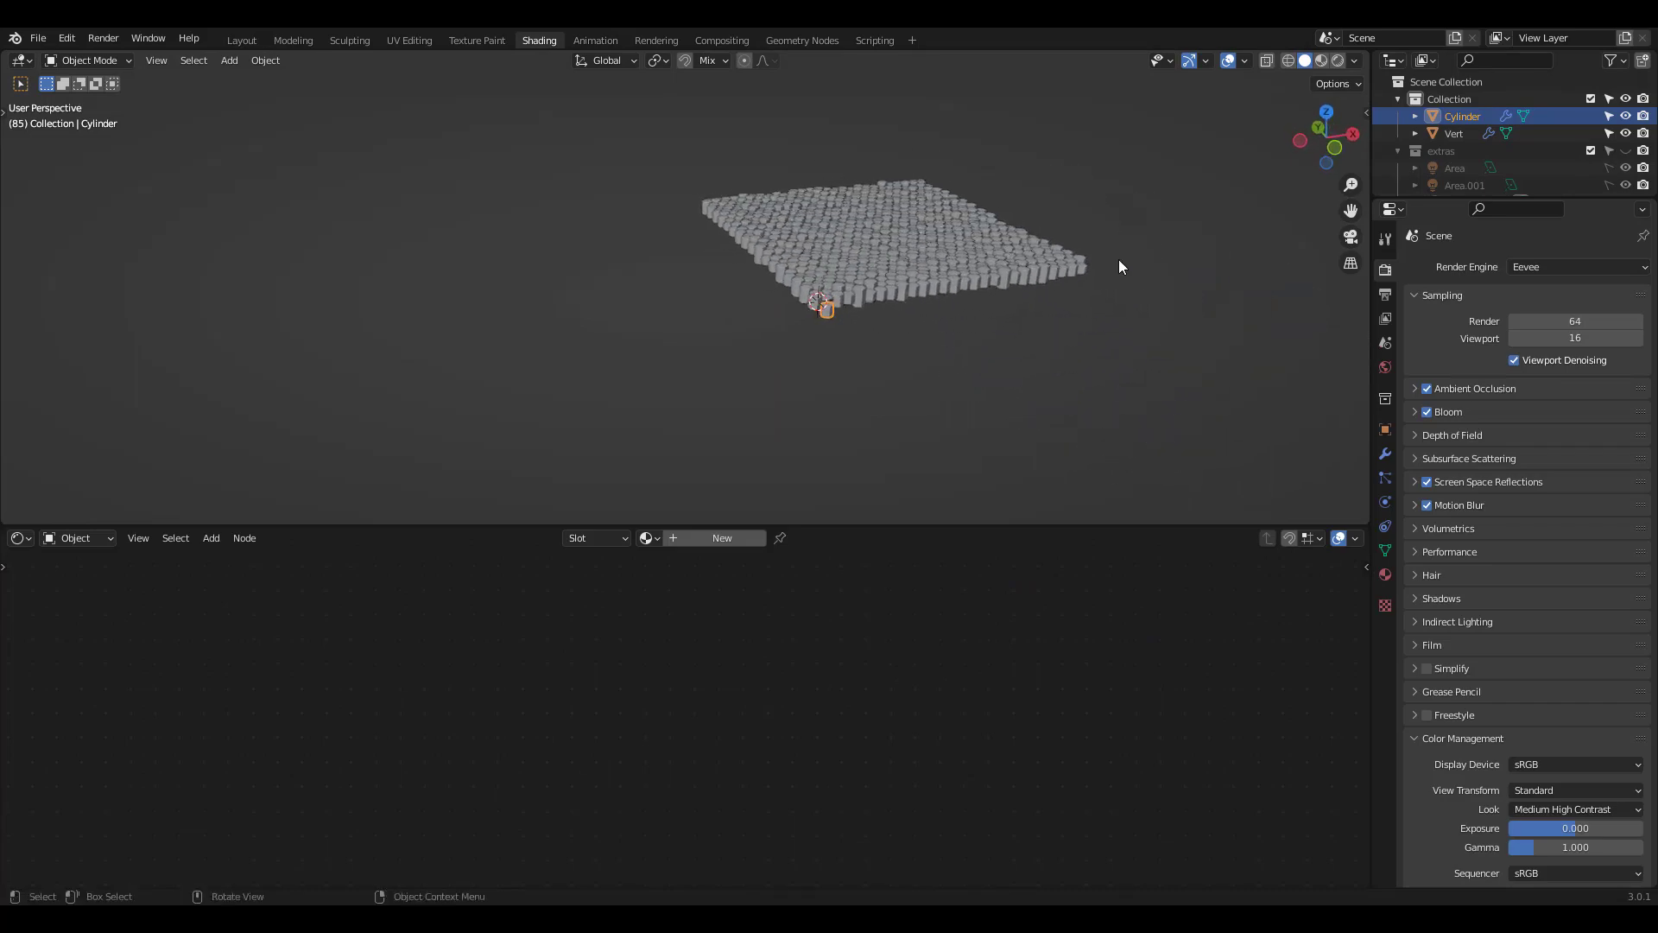
pyautogui.scroll(5, 1007, 205)
pyautogui.moveTo(797, 284); pyautogui.dragTo(676, 414, button='middle')
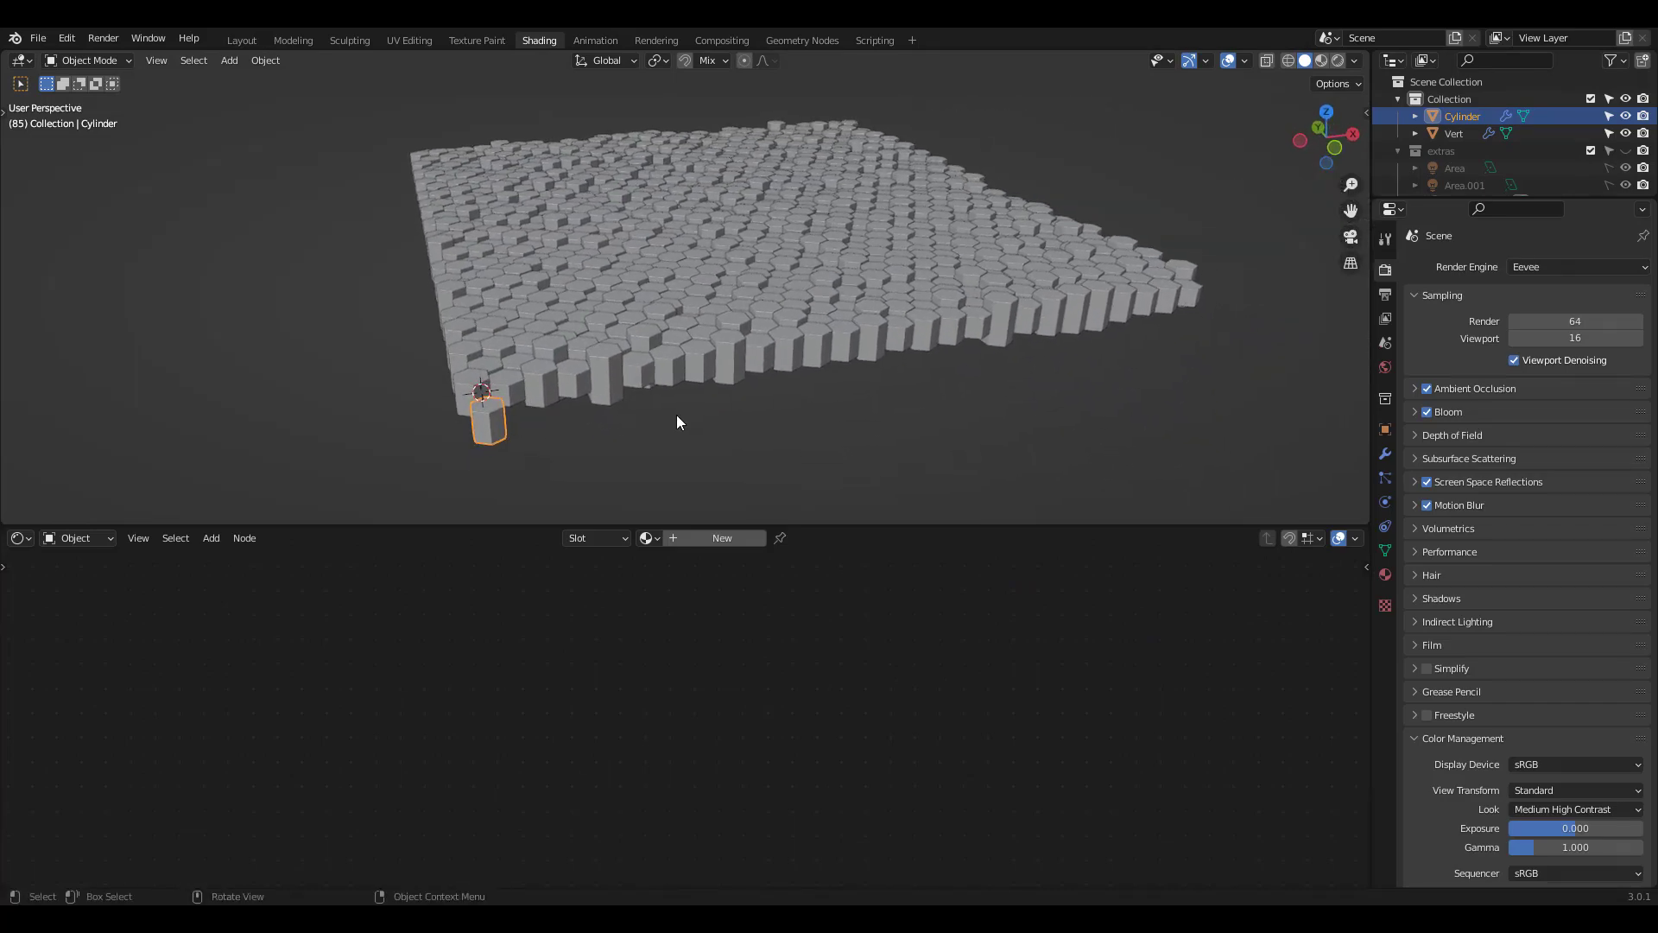
pyautogui.click(706, 541)
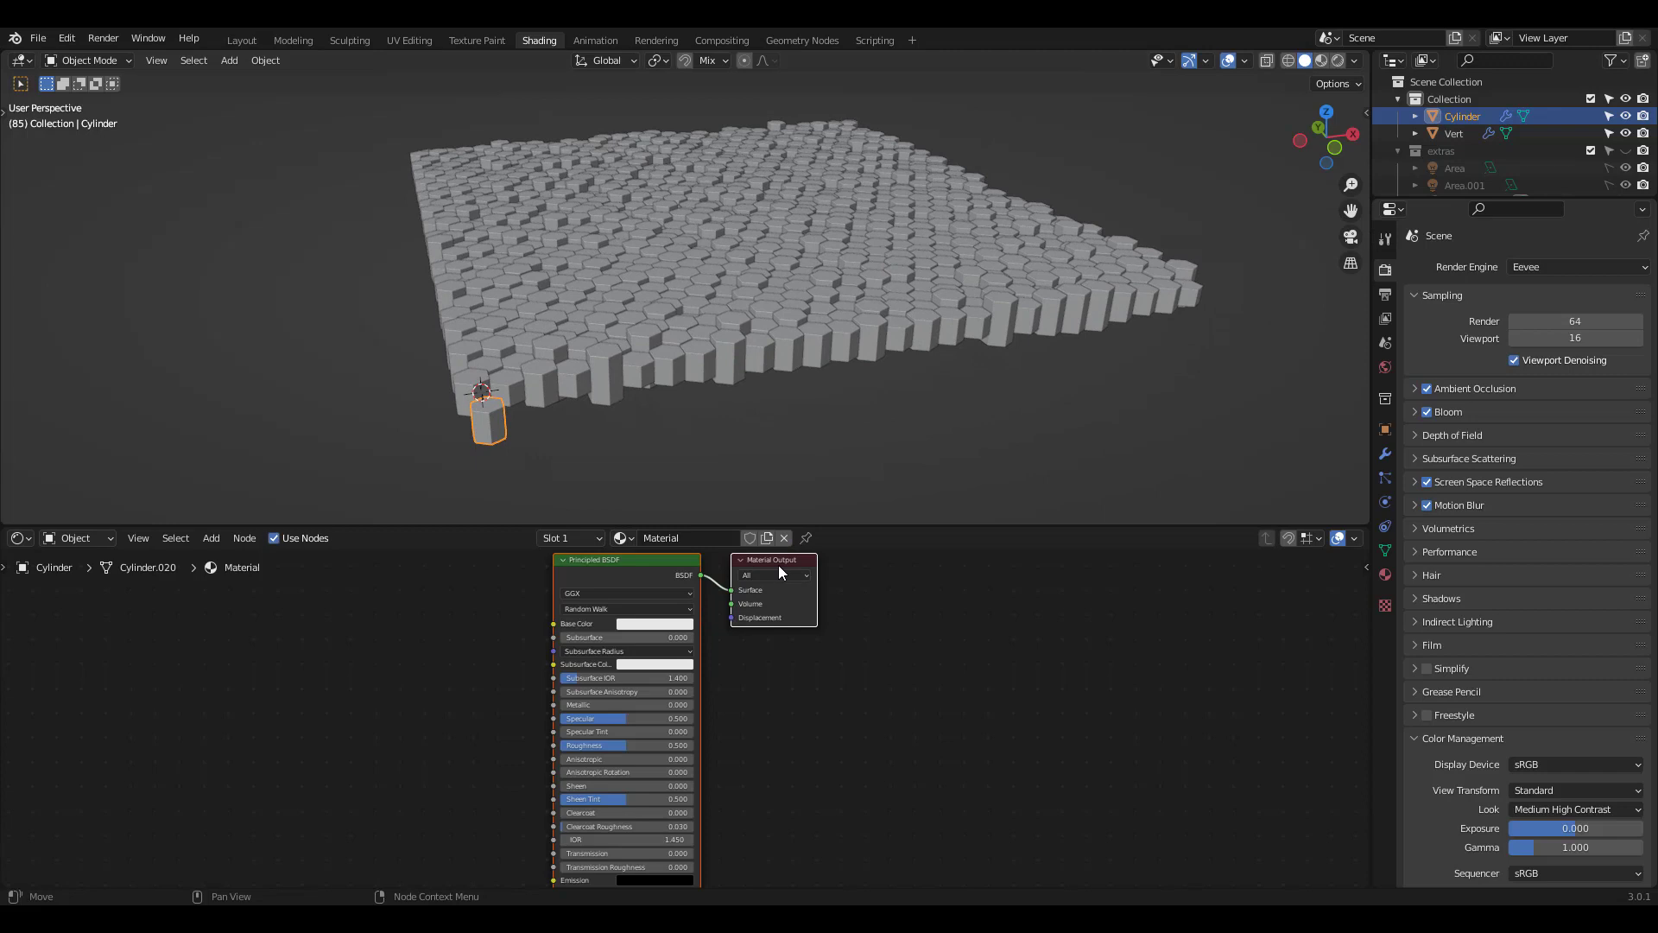
# Step: Add a ColorRamp node to the left of the Principled BSDF
pyautogui.hotkey('shift', 'a')
pyautogui.write('co')
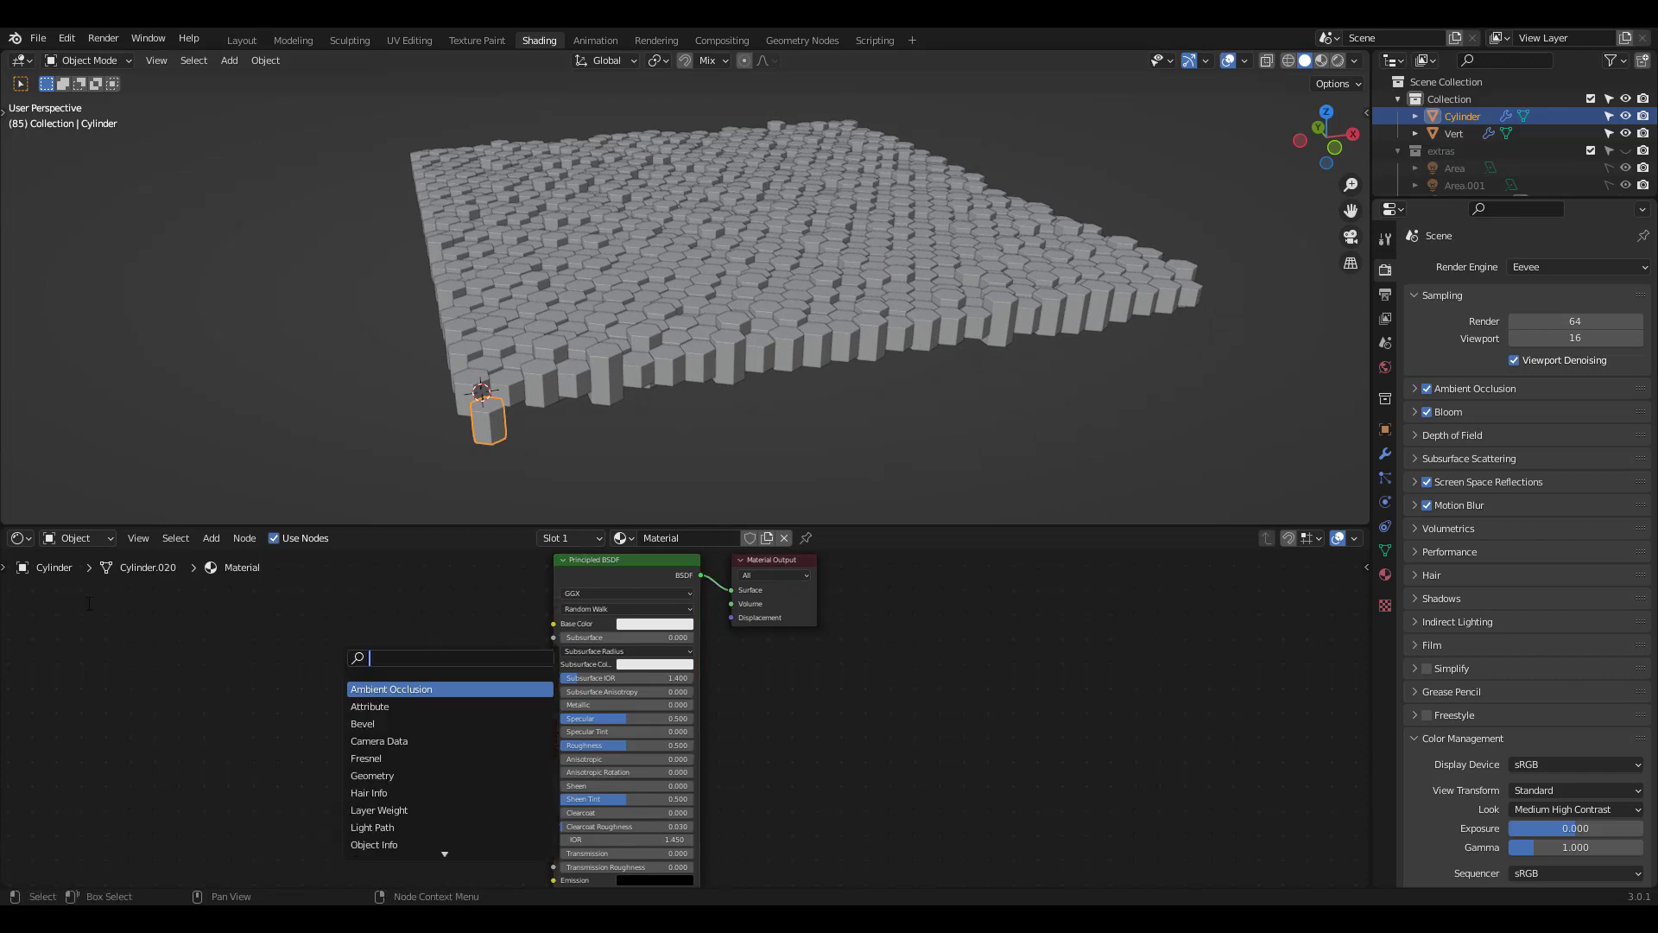
pyautogui.write('lor')
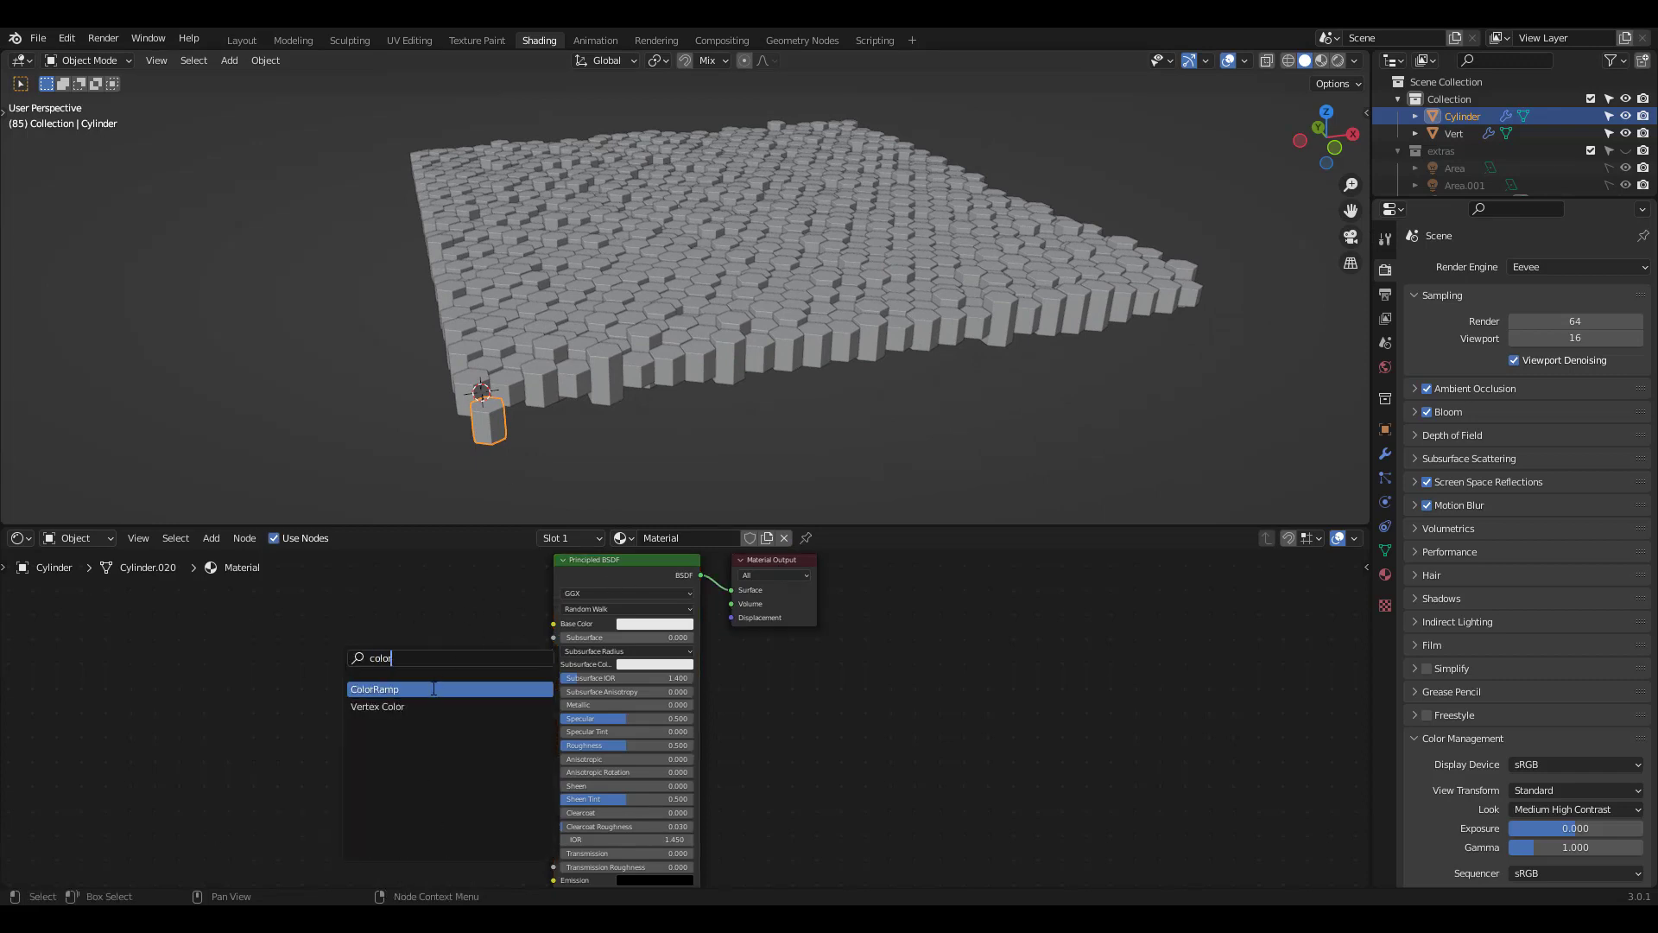
pyautogui.click(433, 688)
pyautogui.click(472, 654)
# Step: Add an Object Info node and wire Random into ColorRamp Fac and Color into Base Color
pyautogui.hotkey('shift', 'a')
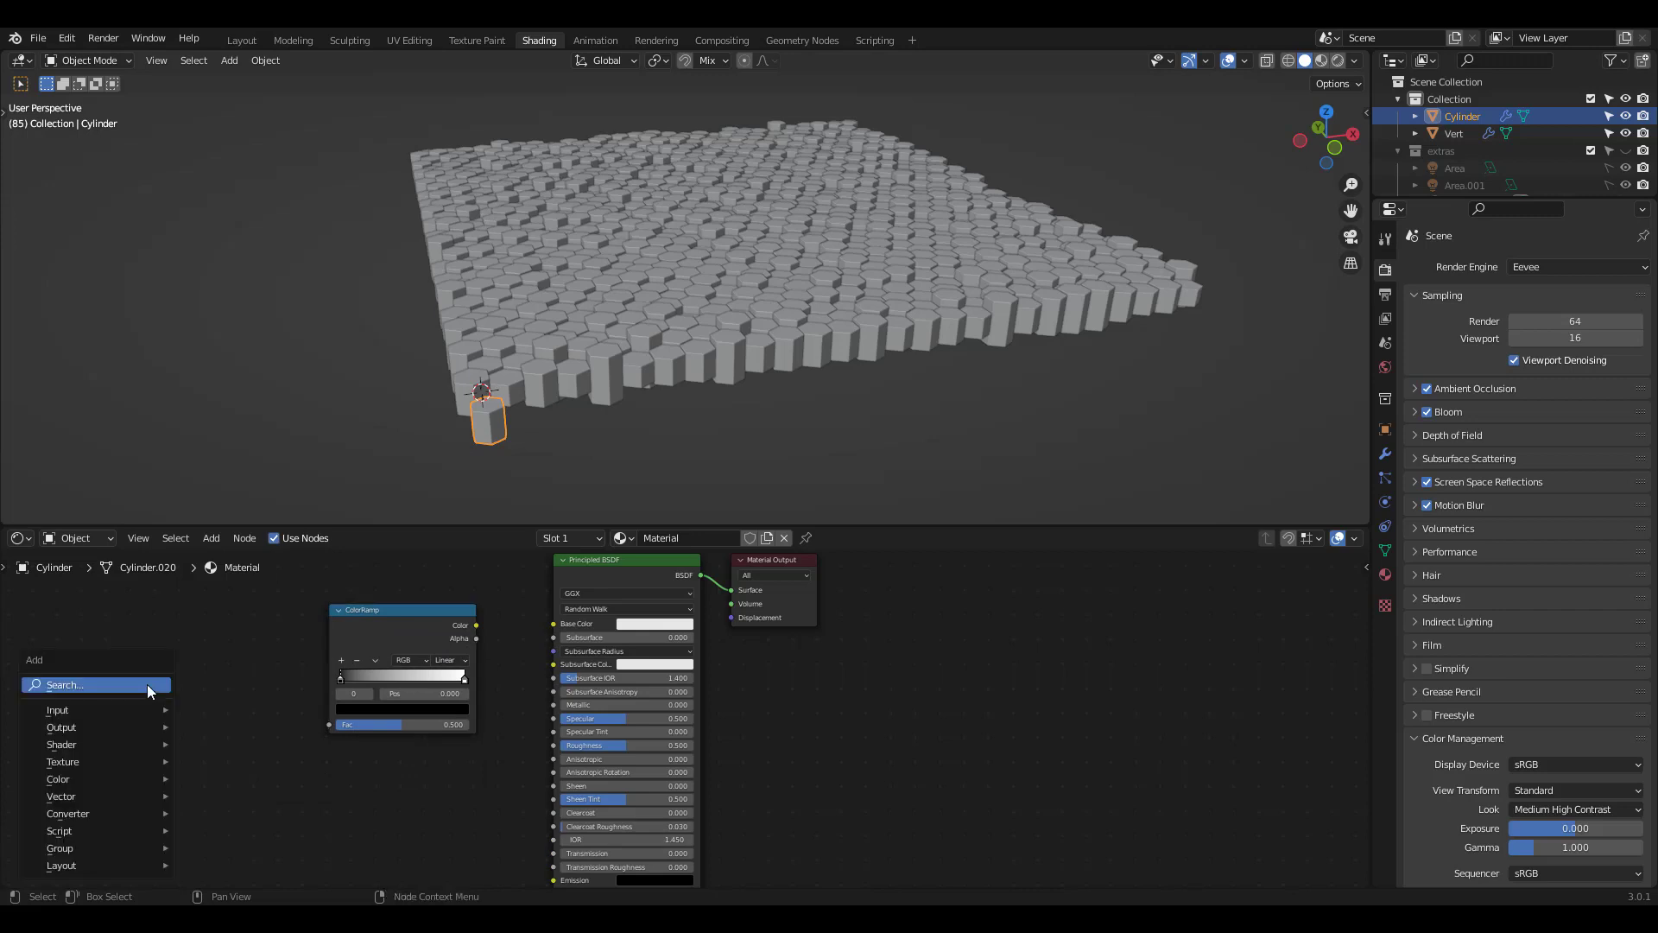
pyautogui.click(143, 684)
pyautogui.write('obj')
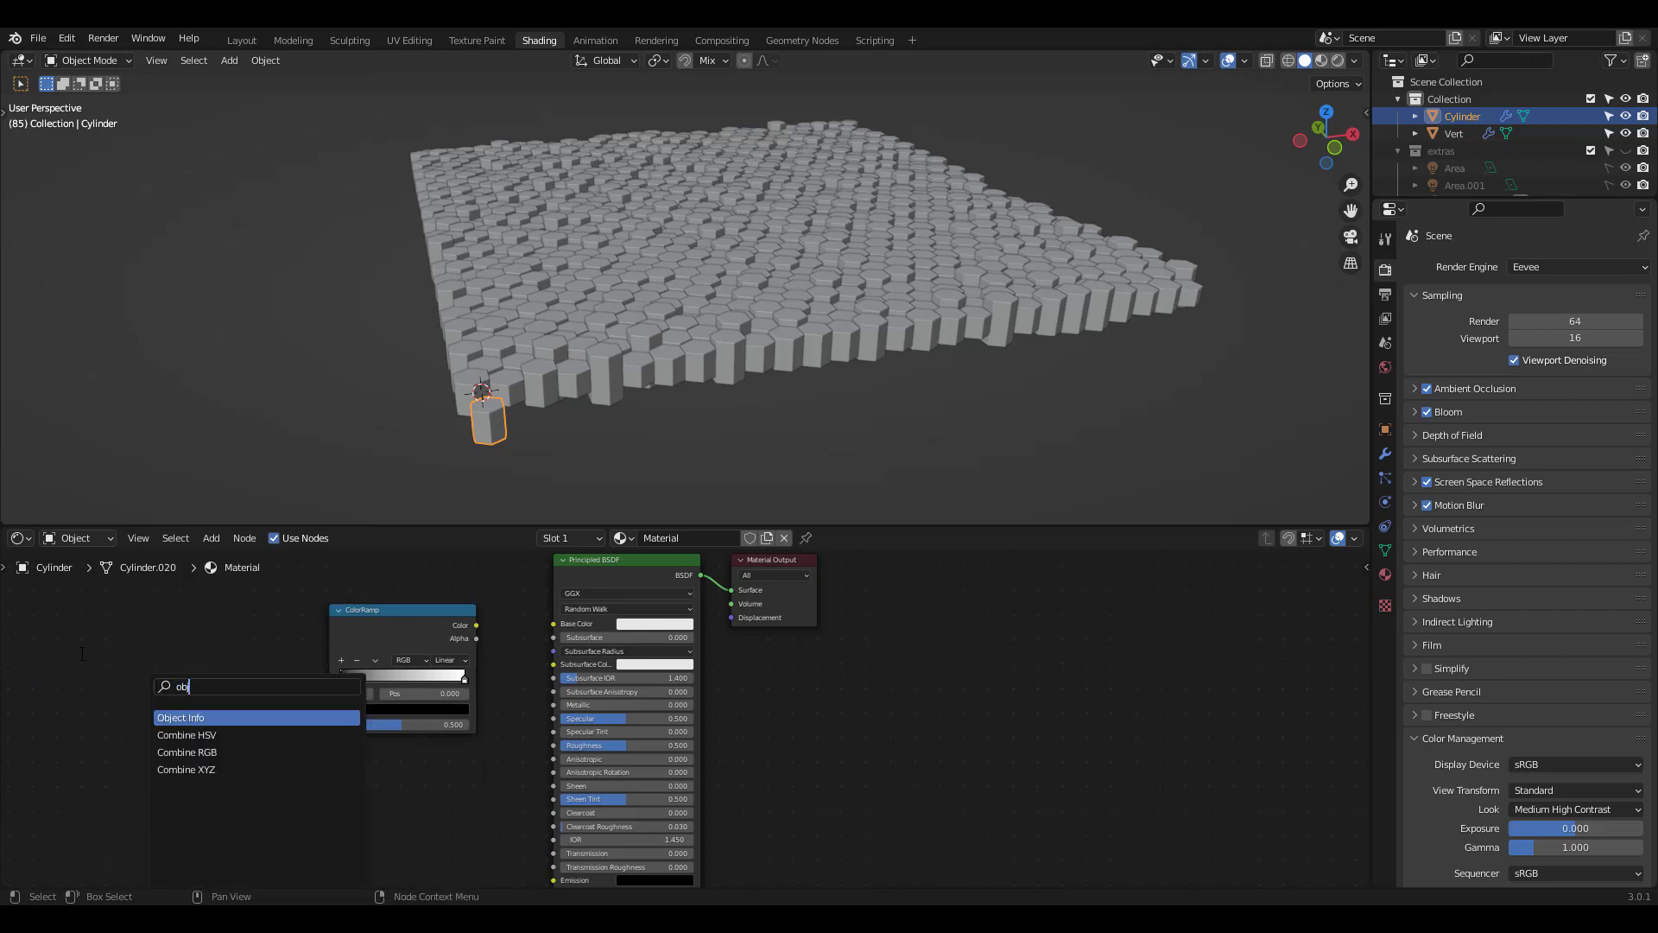
pyautogui.click(236, 717)
pyautogui.click(226, 705)
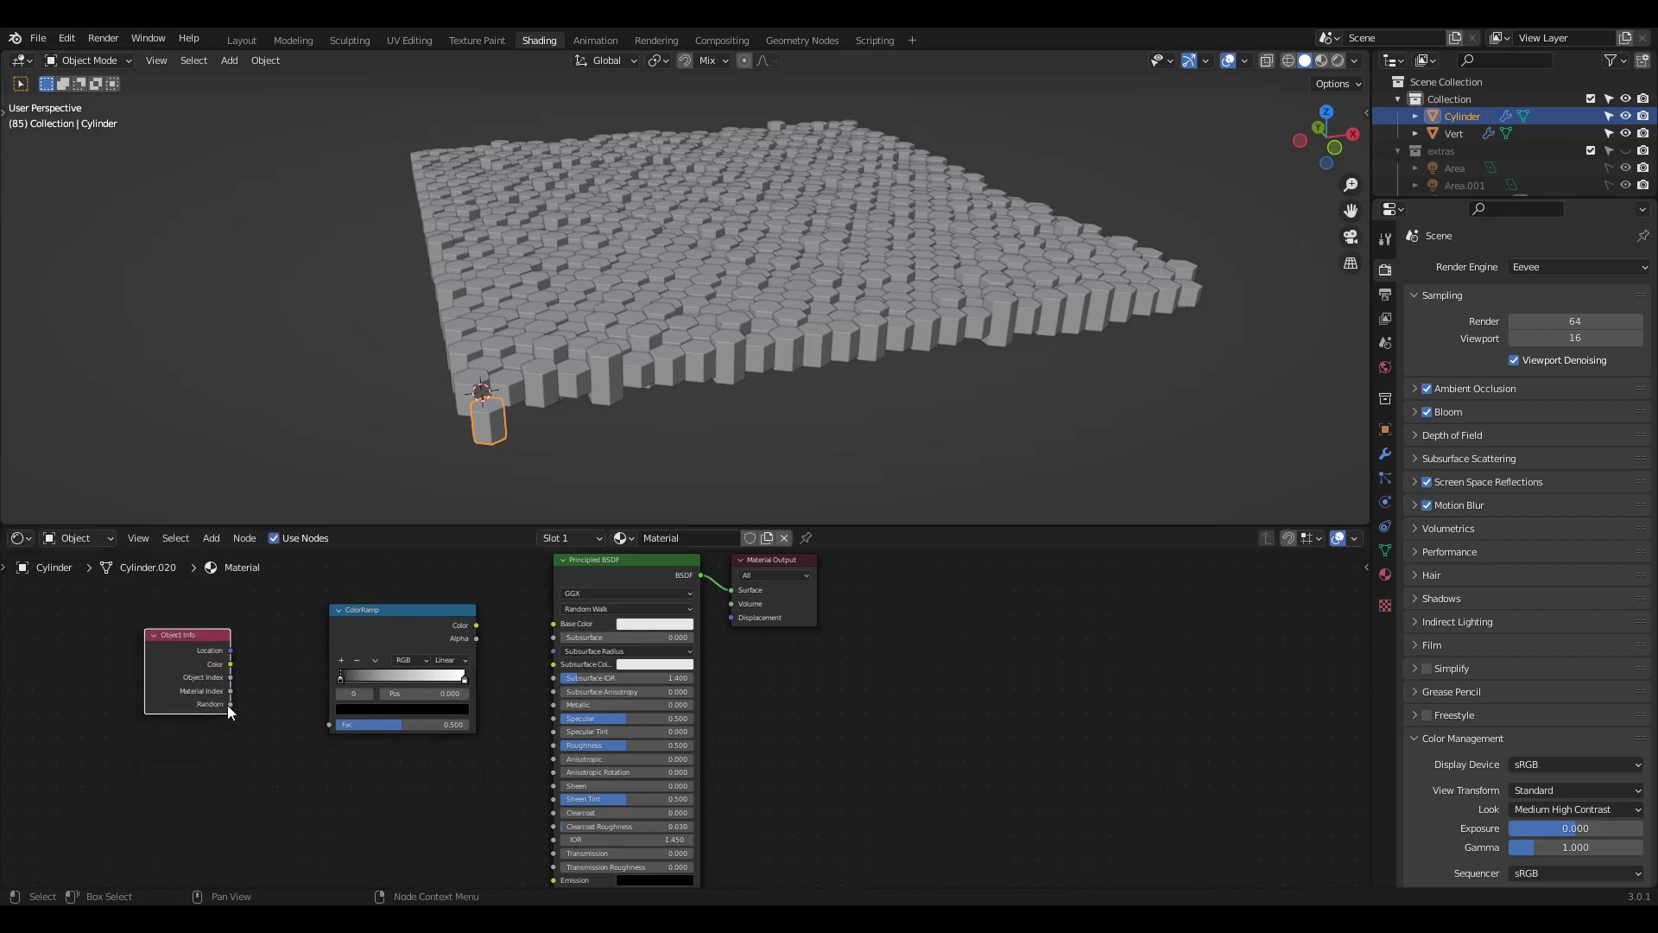
pyautogui.moveTo(228, 704); pyautogui.dragTo(247, 710)
pyautogui.moveTo(318, 665); pyautogui.dragTo(329, 724)
pyautogui.moveTo(477, 624); pyautogui.dragTo(557, 626)
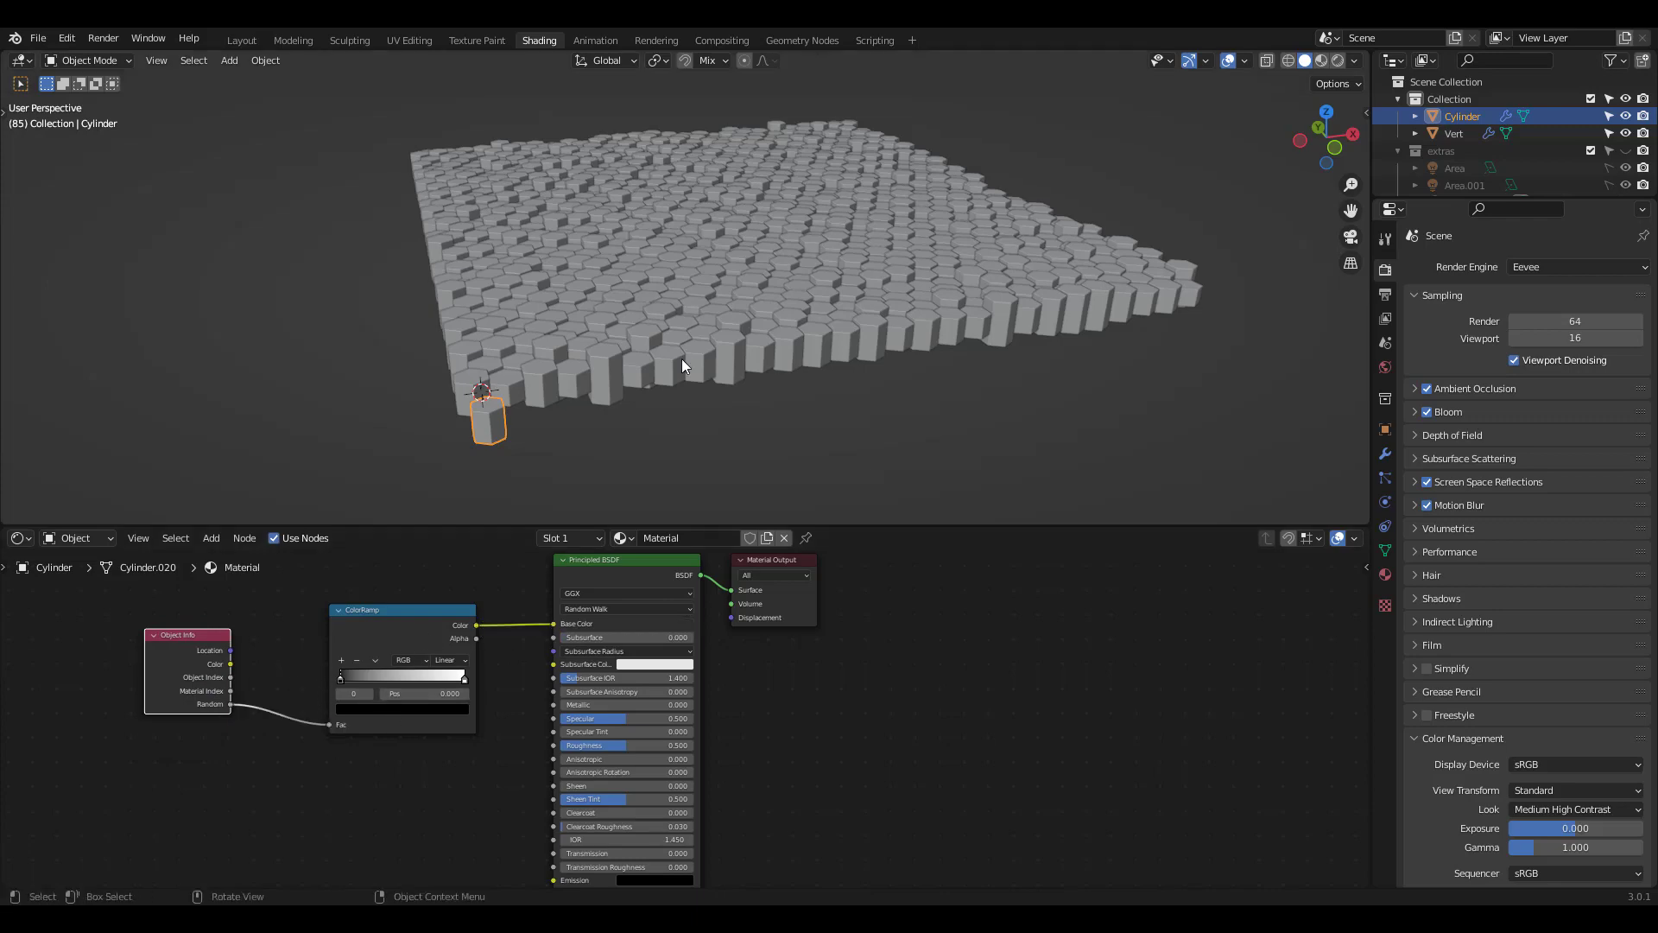
# Step: Switch the viewport to Material Preview to see random grey hexagons, and frame the ColorRamp node
pyautogui.click(1321, 61)
pyautogui.scroll(5, 803, 278)
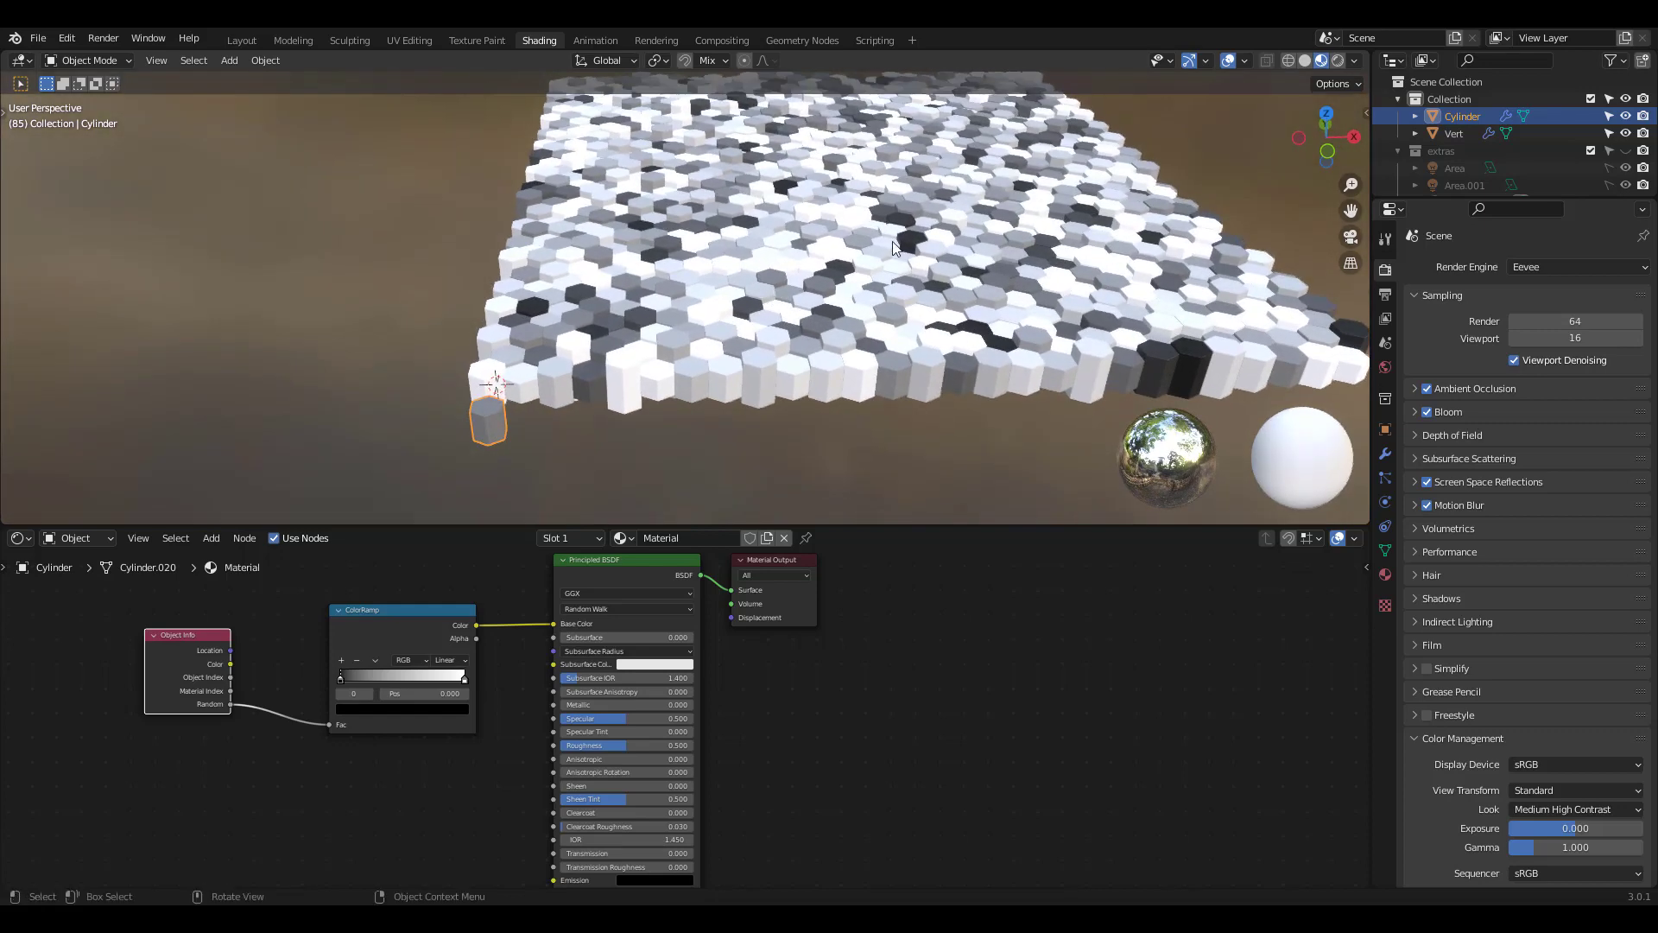
pyautogui.scroll(8, 825, 271)
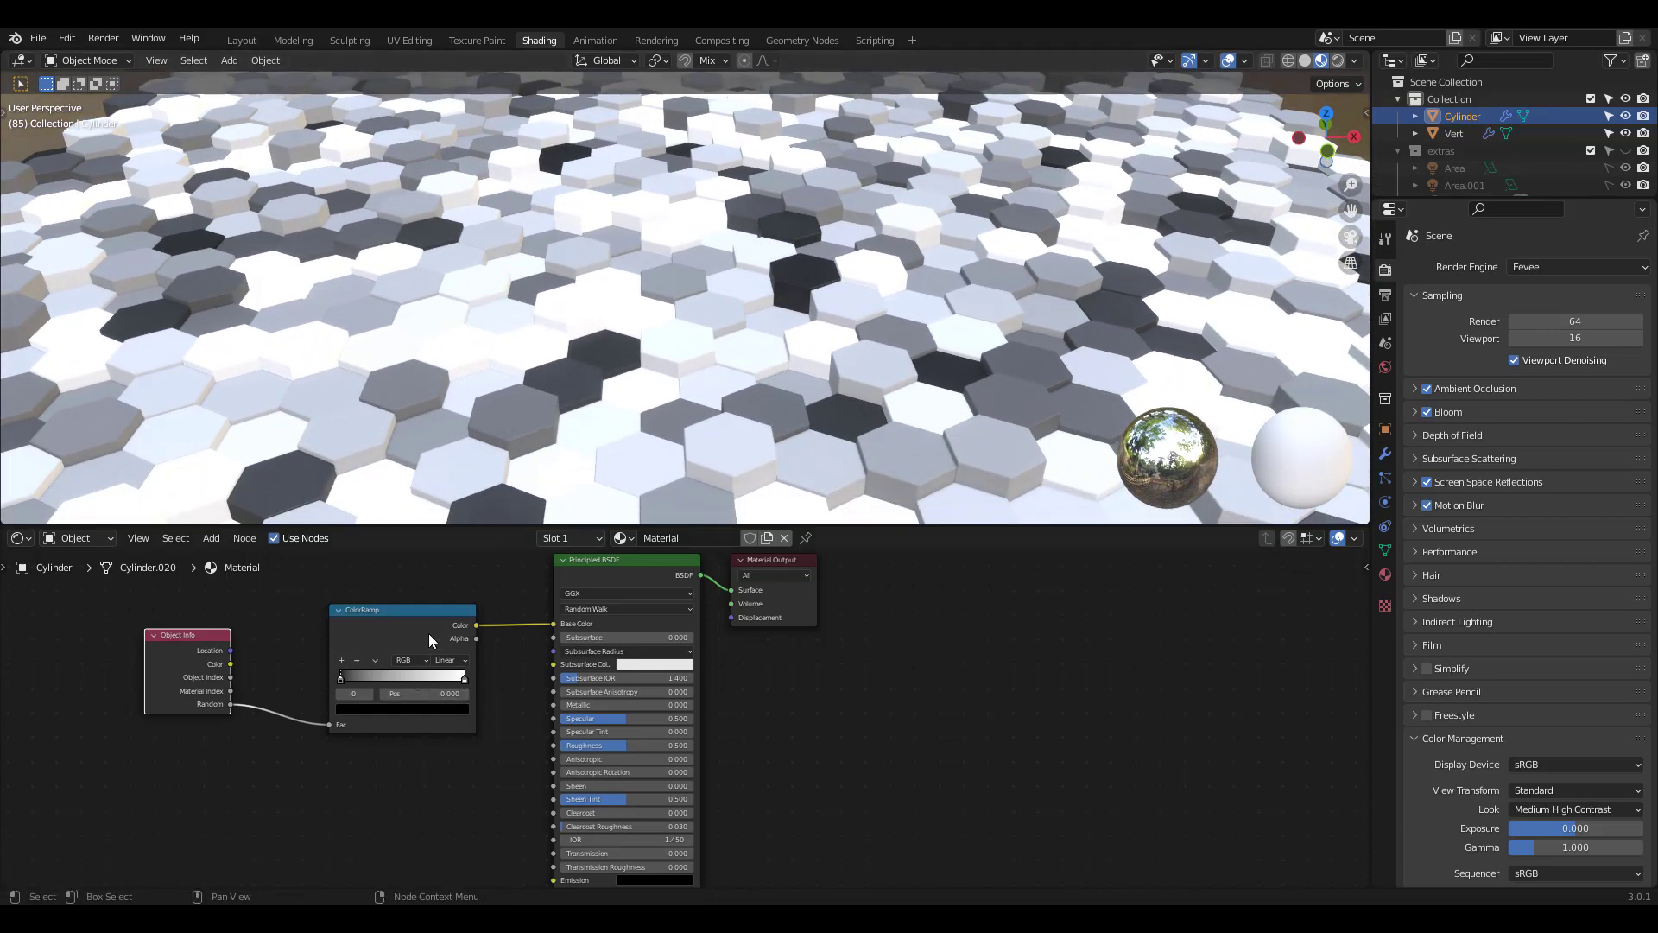
pyautogui.scroll(4, 428, 634)
pyautogui.moveTo(428, 633); pyautogui.dragTo(837, 678, button='middle')
pyautogui.scroll(2, 842, 641)
# Step: Recolour the ColorRamp's end stops: black to deep blue, white to light blue
pyautogui.click(772, 697)
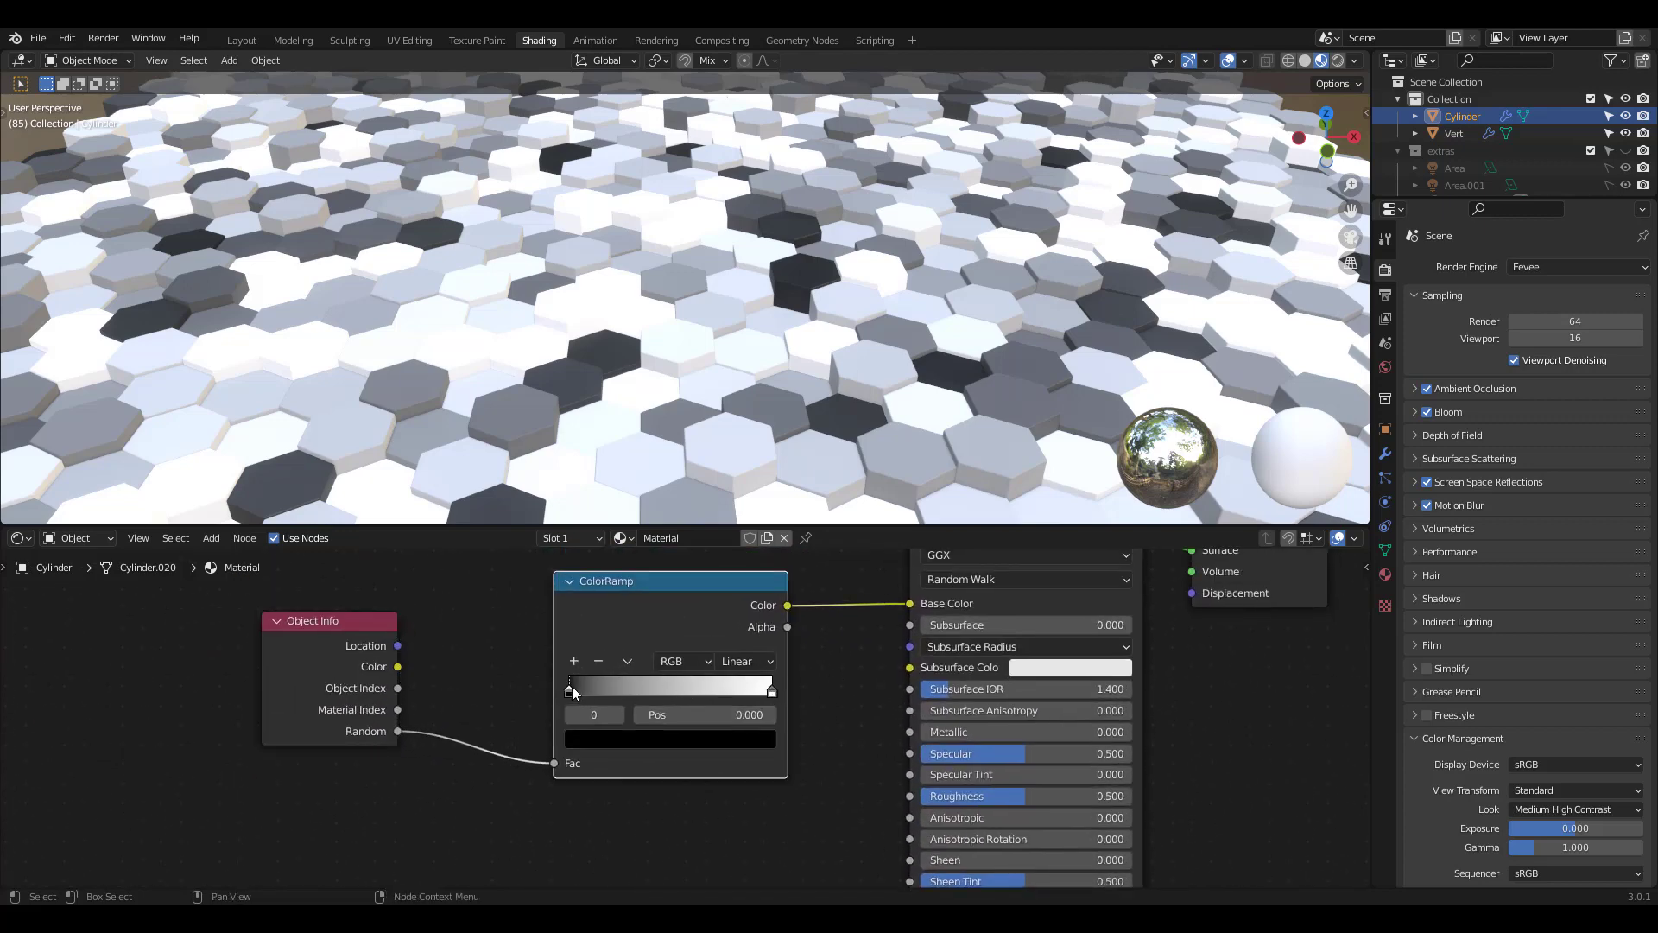
pyautogui.click(597, 739)
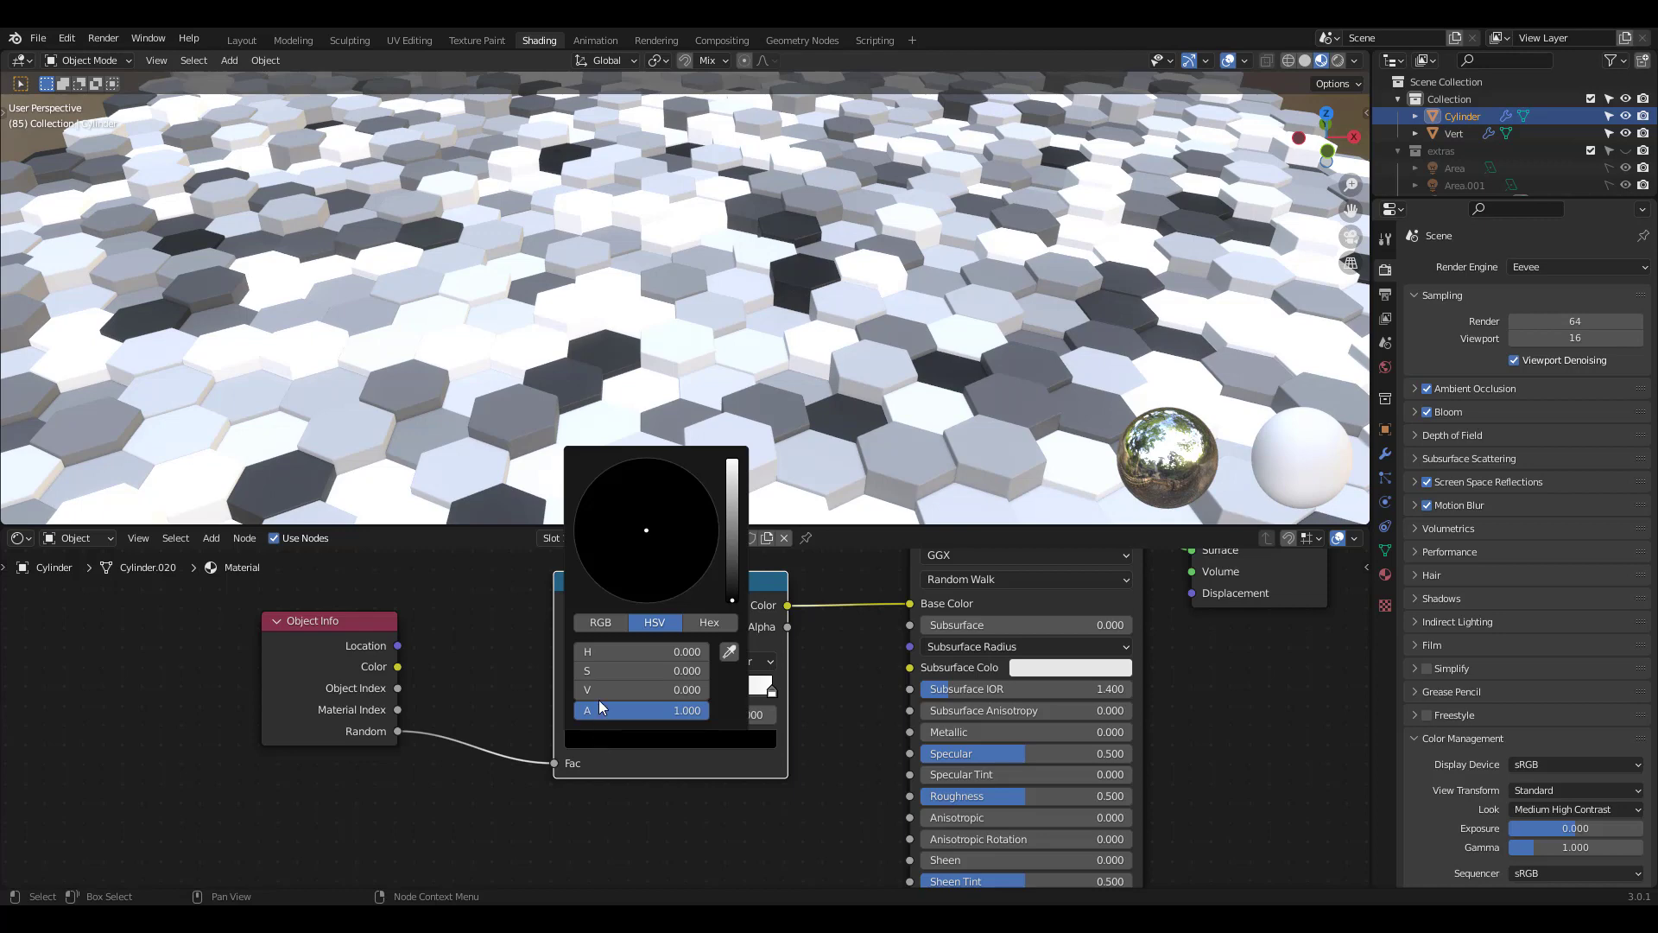
pyautogui.moveTo(740, 605); pyautogui.dragTo(733, 461)
pyautogui.moveTo(668, 521); pyautogui.dragTo(706, 505)
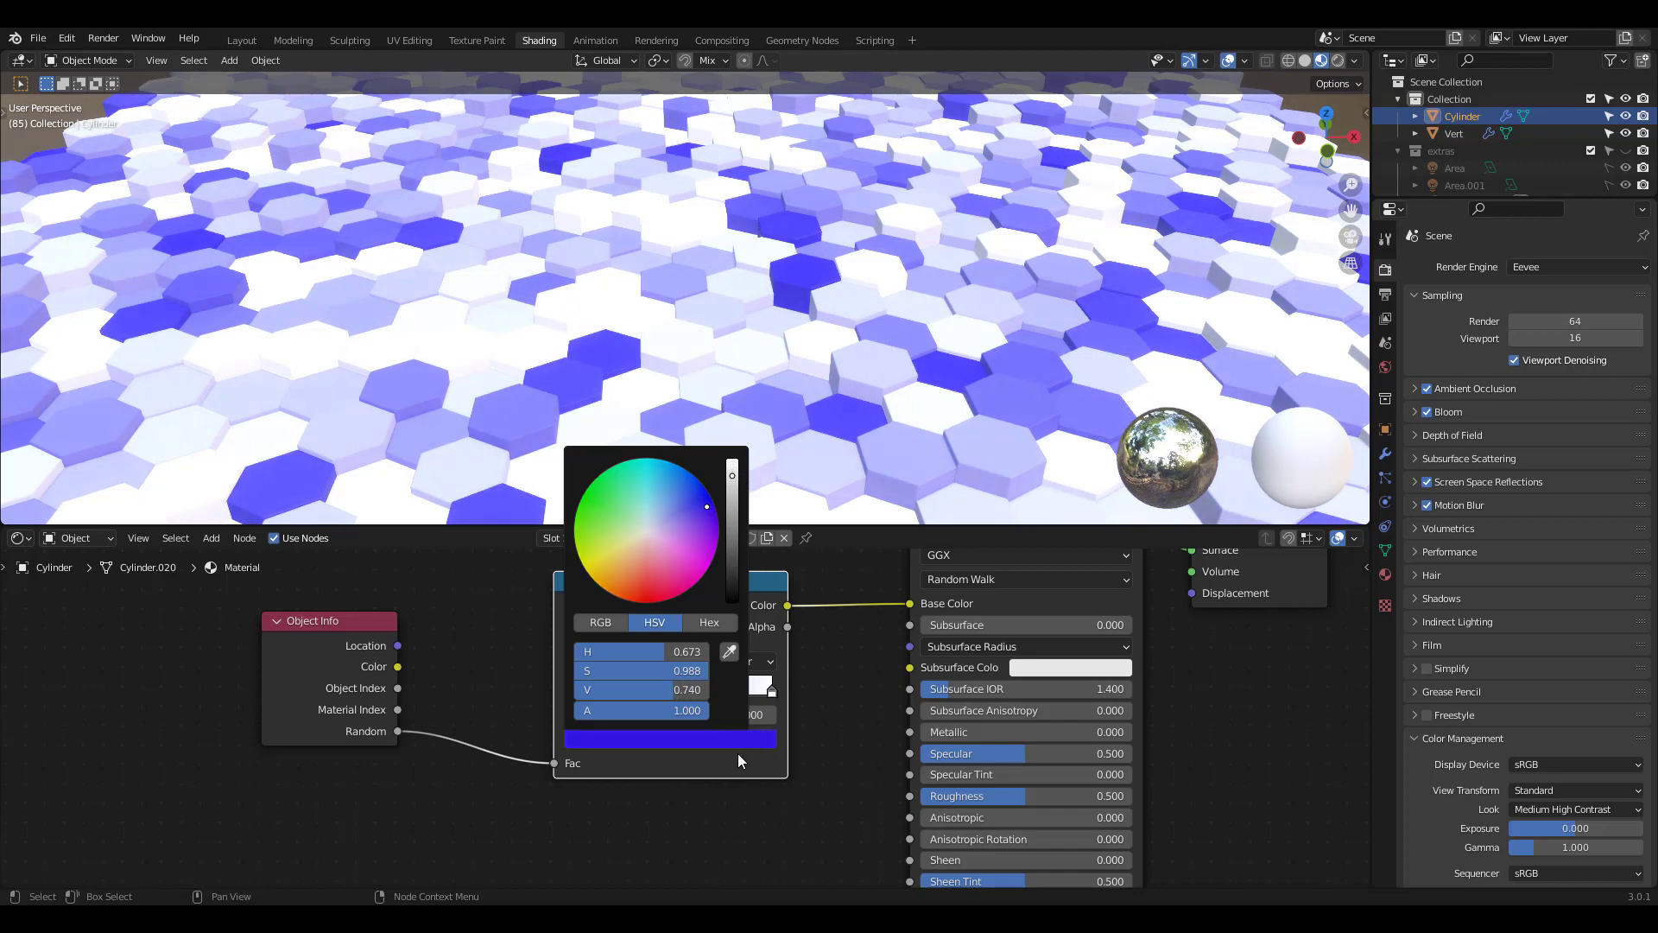
pyautogui.click(772, 692)
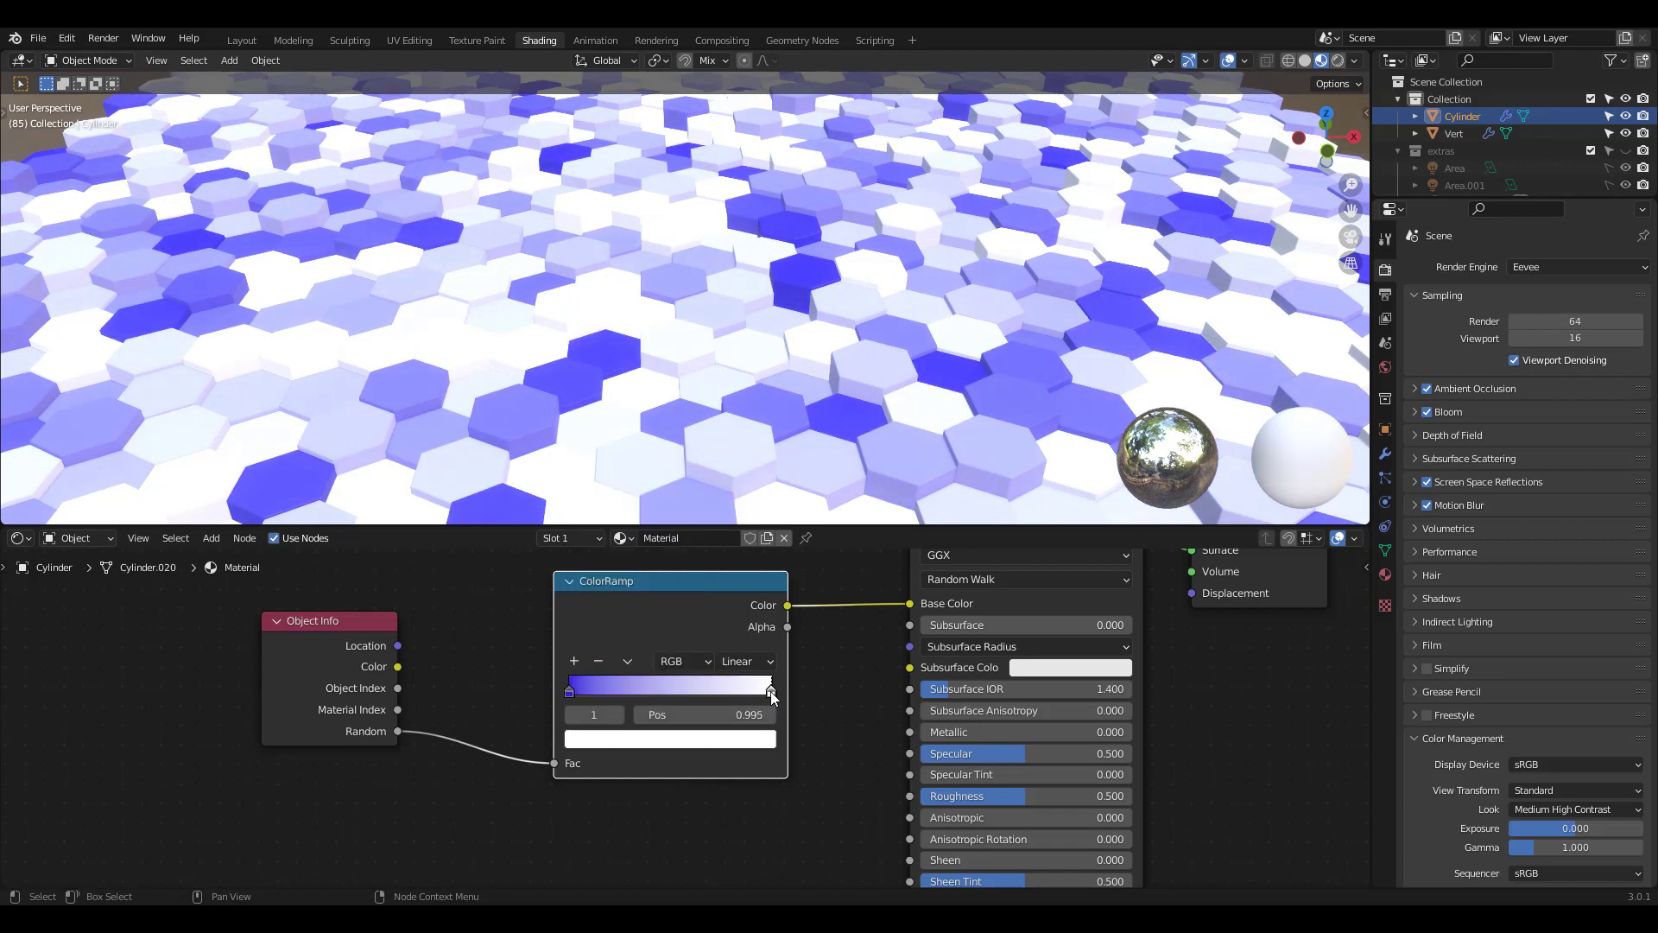
pyautogui.click(724, 740)
pyautogui.moveTo(650, 527); pyautogui.dragTo(656, 513)
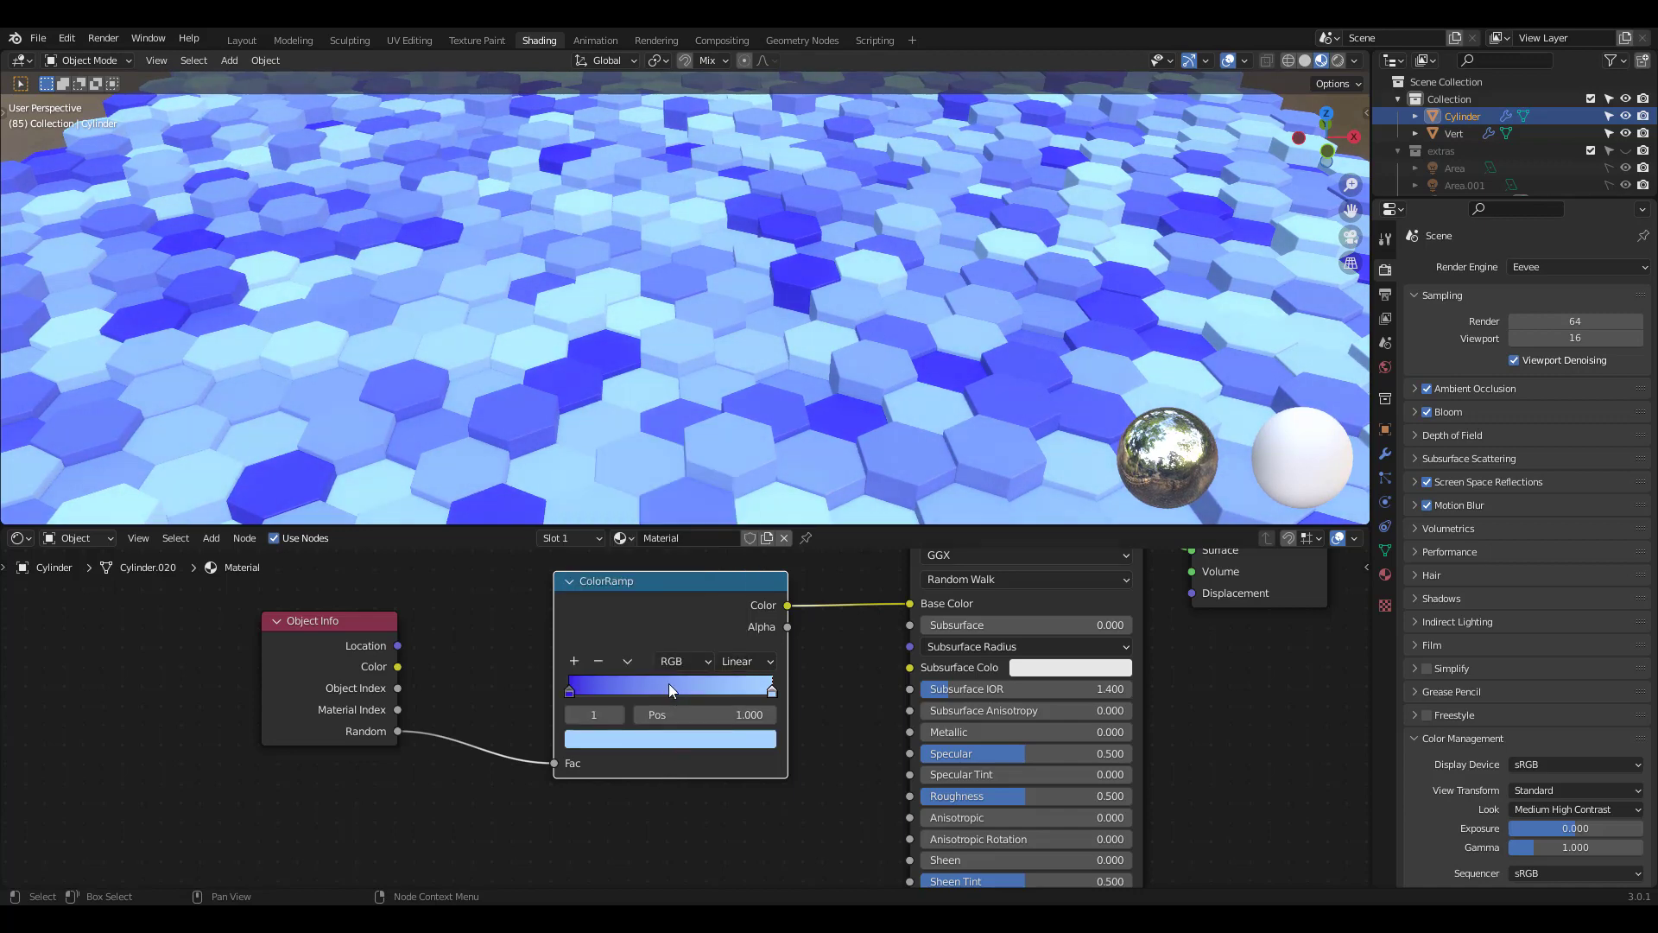
# Step: Add a middle ColorRamp stop at 0.5 coloured a saturated mid blue
pyautogui.click(574, 661)
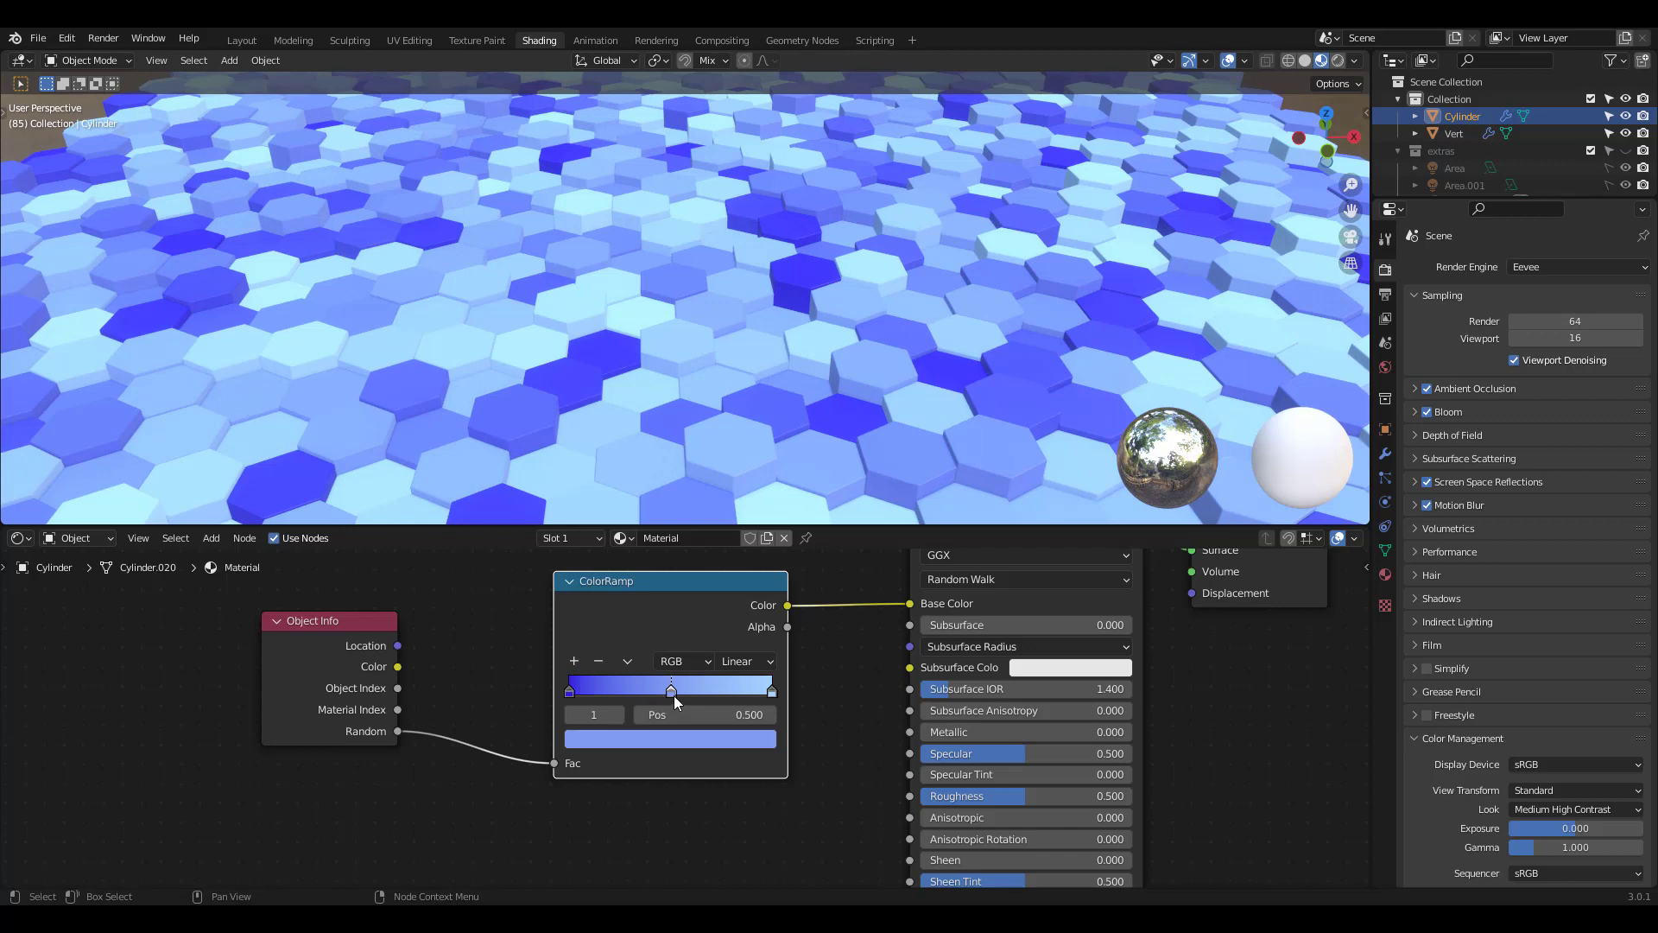
pyautogui.click(674, 735)
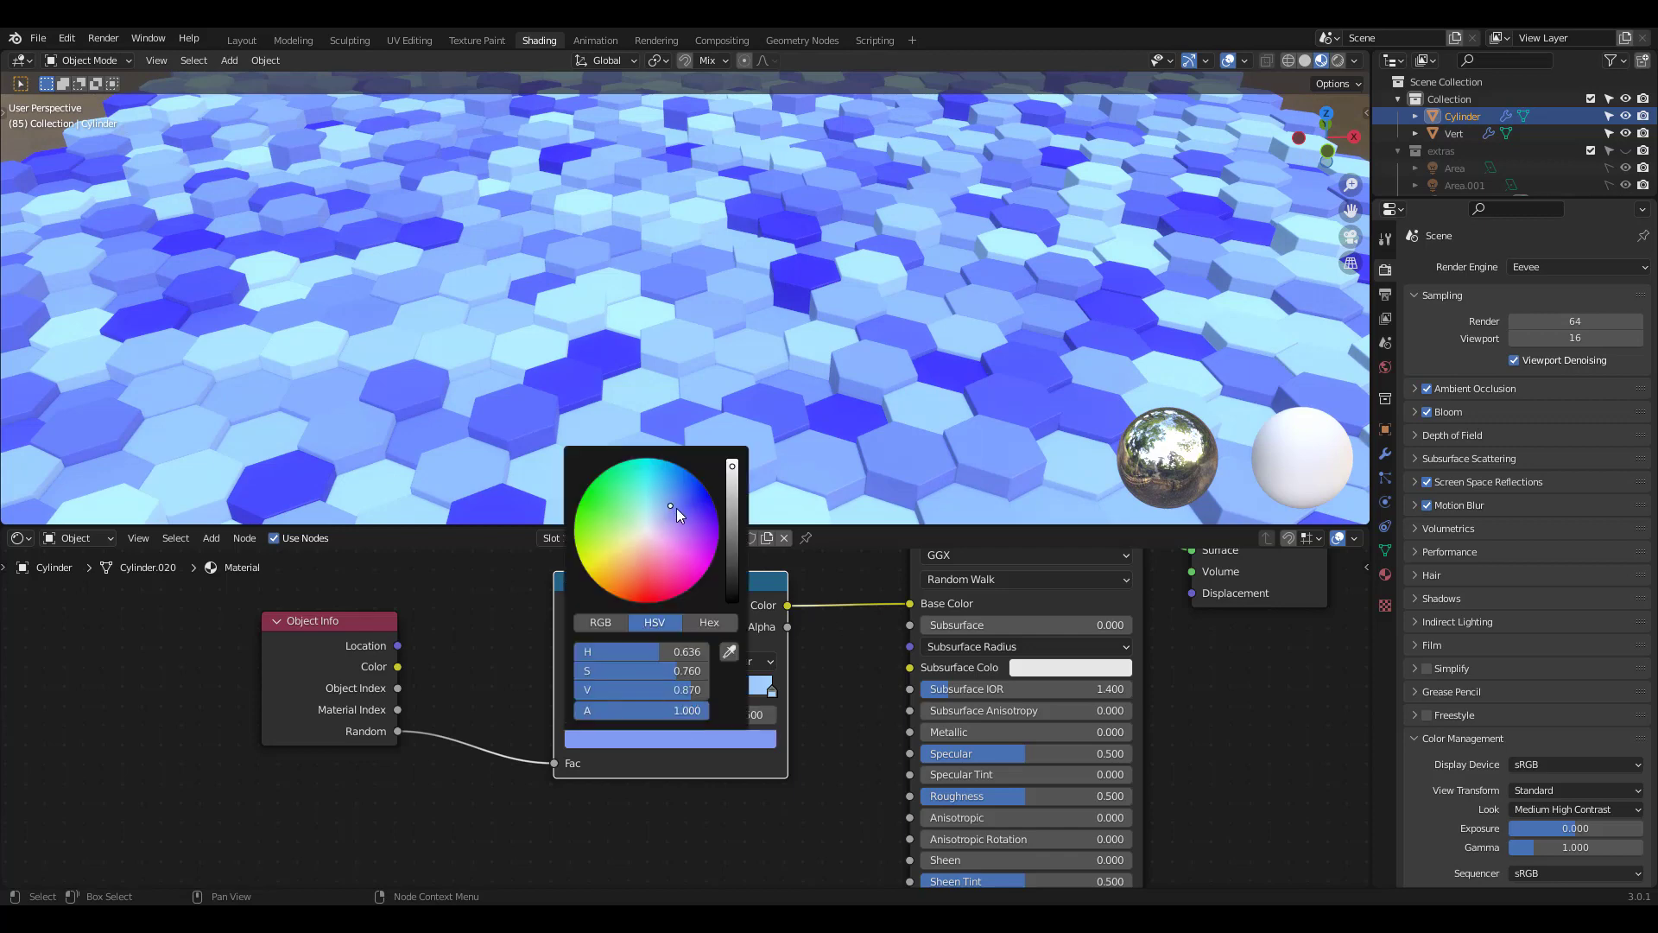
pyautogui.moveTo(672, 504); pyautogui.dragTo(682, 499)
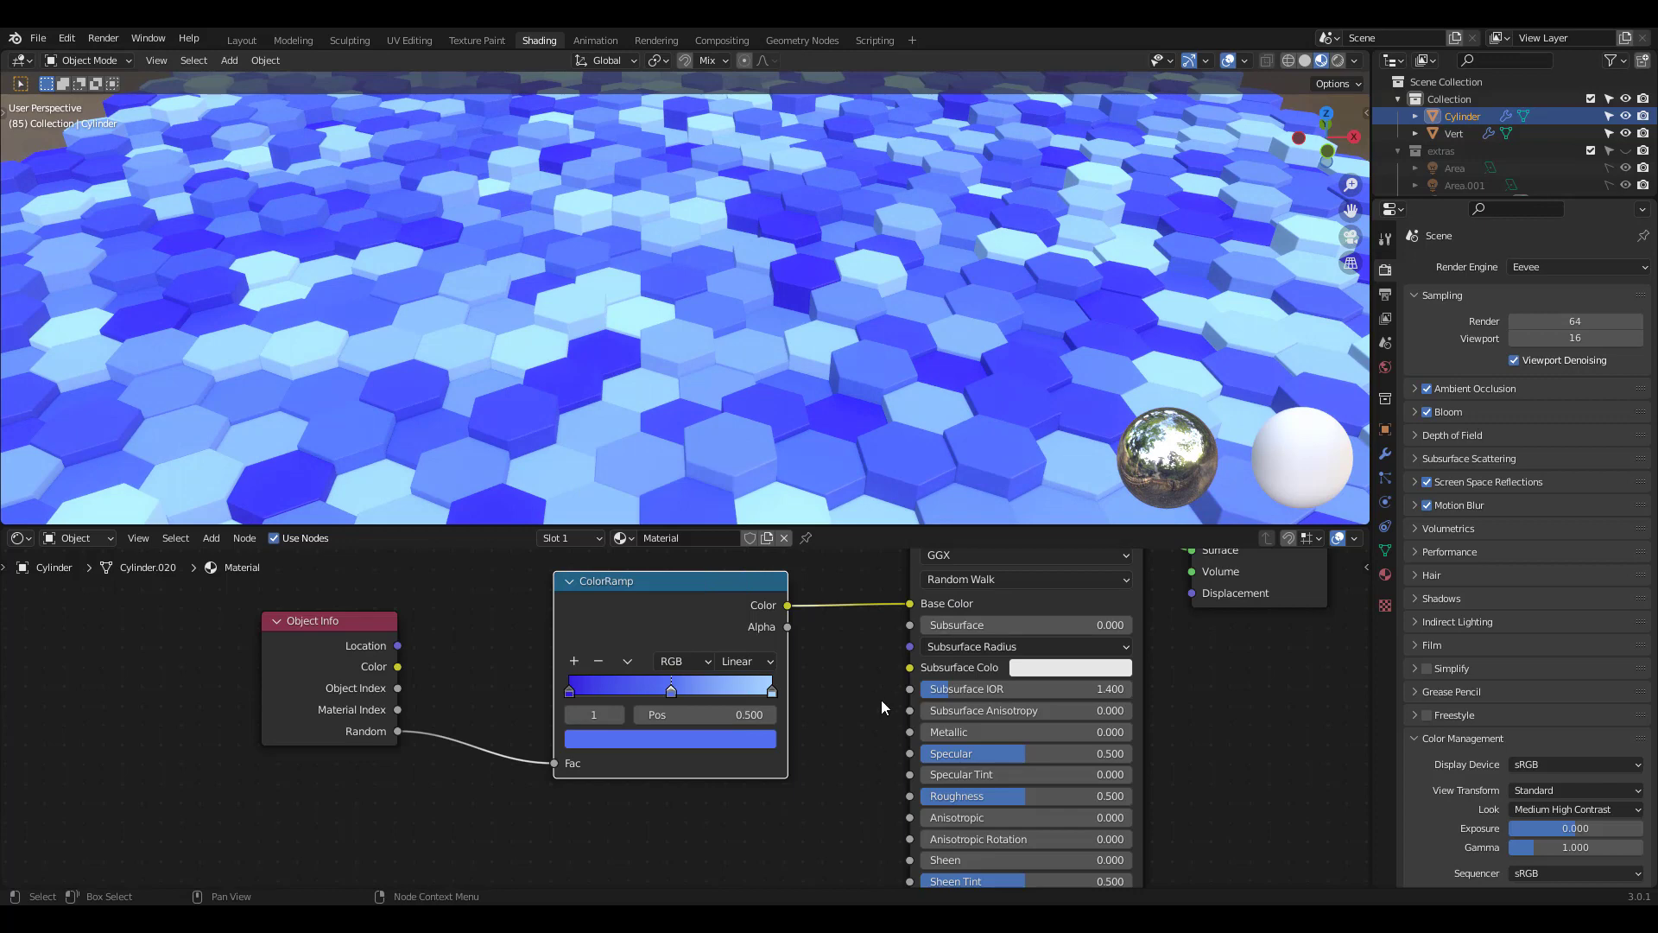
# Step: Set the Principled BSDF Metallic to 1.000 and Roughness to 0.450
pyautogui.moveTo(964, 734); pyautogui.dragTo(1201, 756)
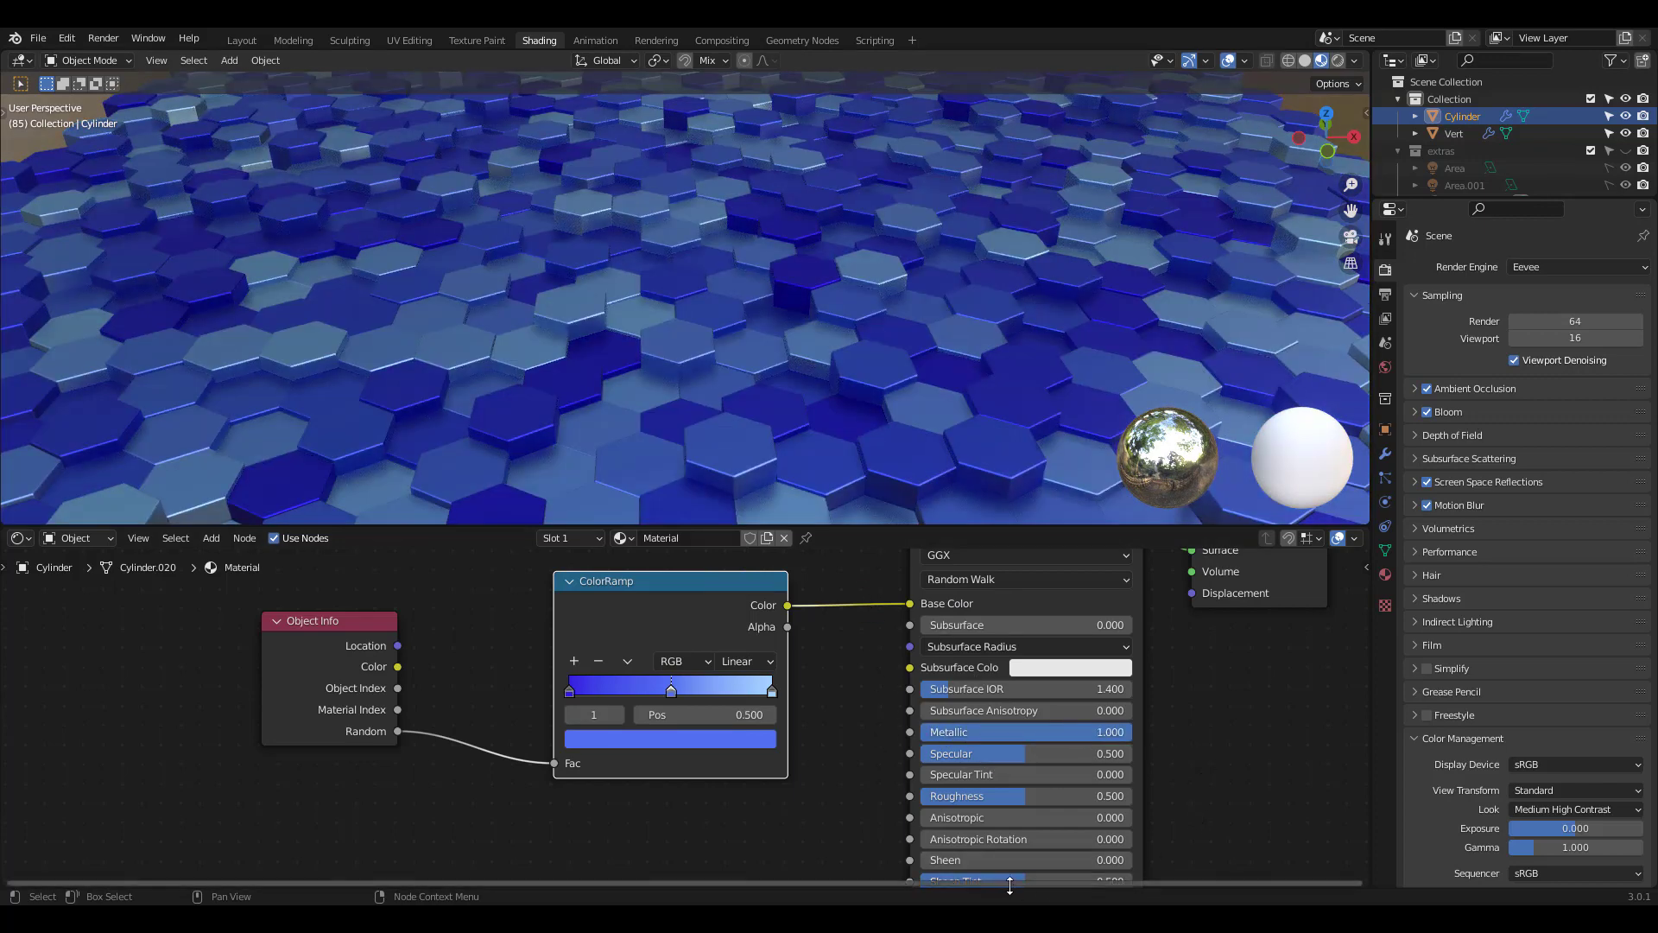
pyautogui.moveTo(1028, 802); pyautogui.dragTo(1007, 802)
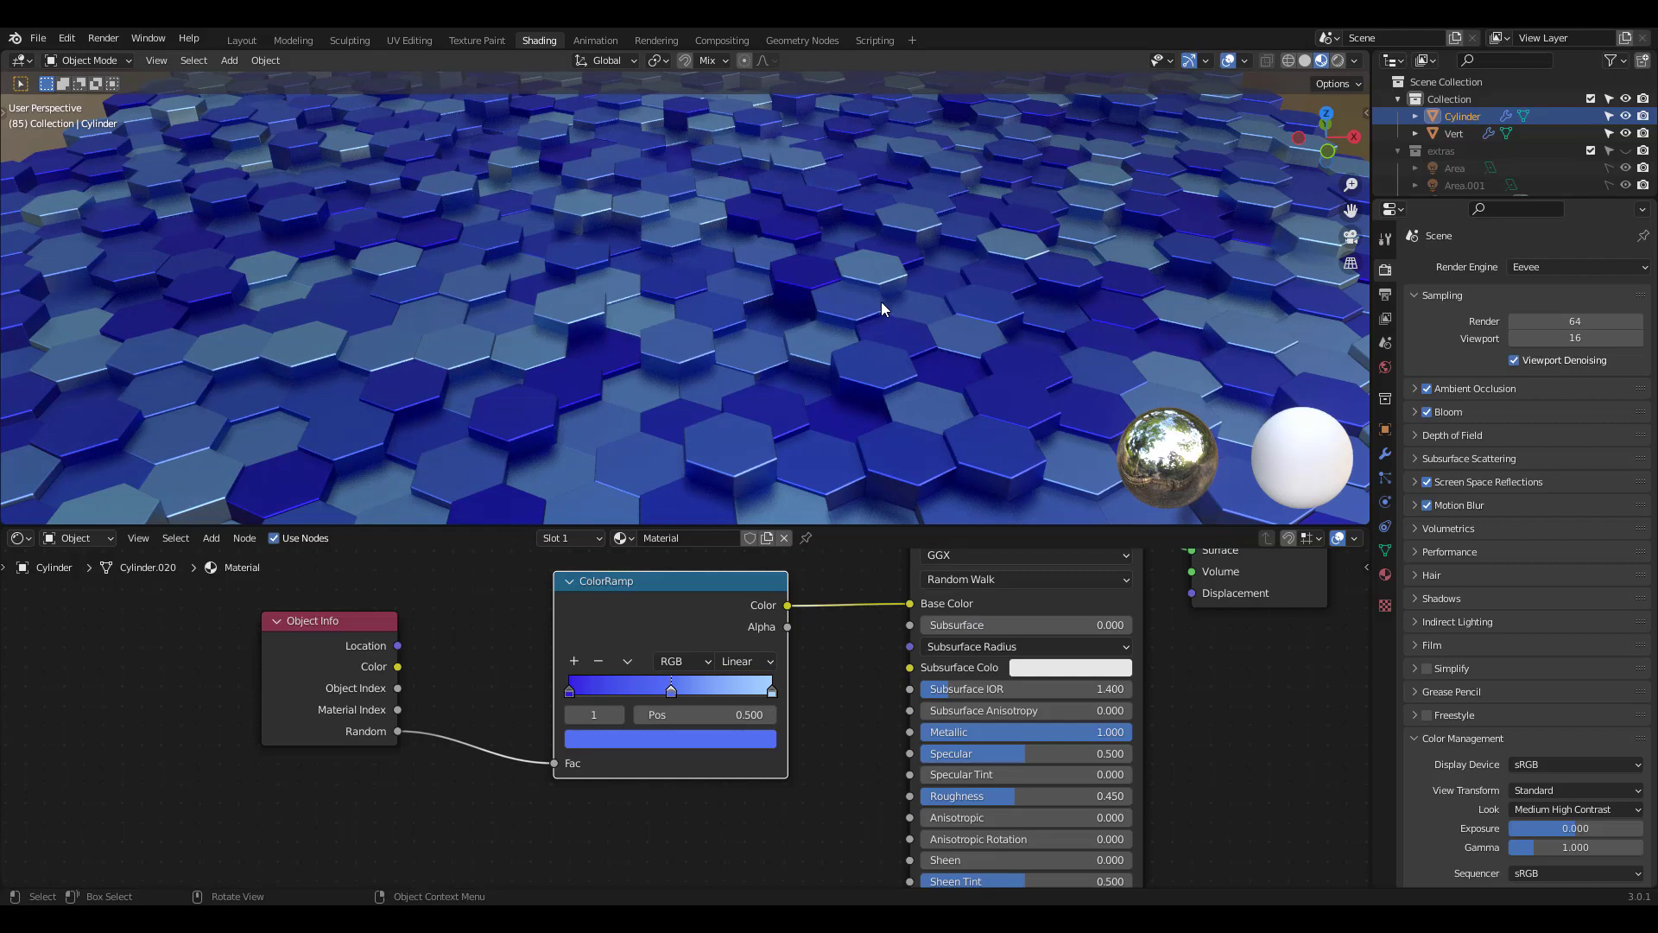
pyautogui.keyDown('shift'); pyautogui.moveTo(881, 303); pyautogui.dragTo(955, 226, button='middle'); pyautogui.keyUp('shift')
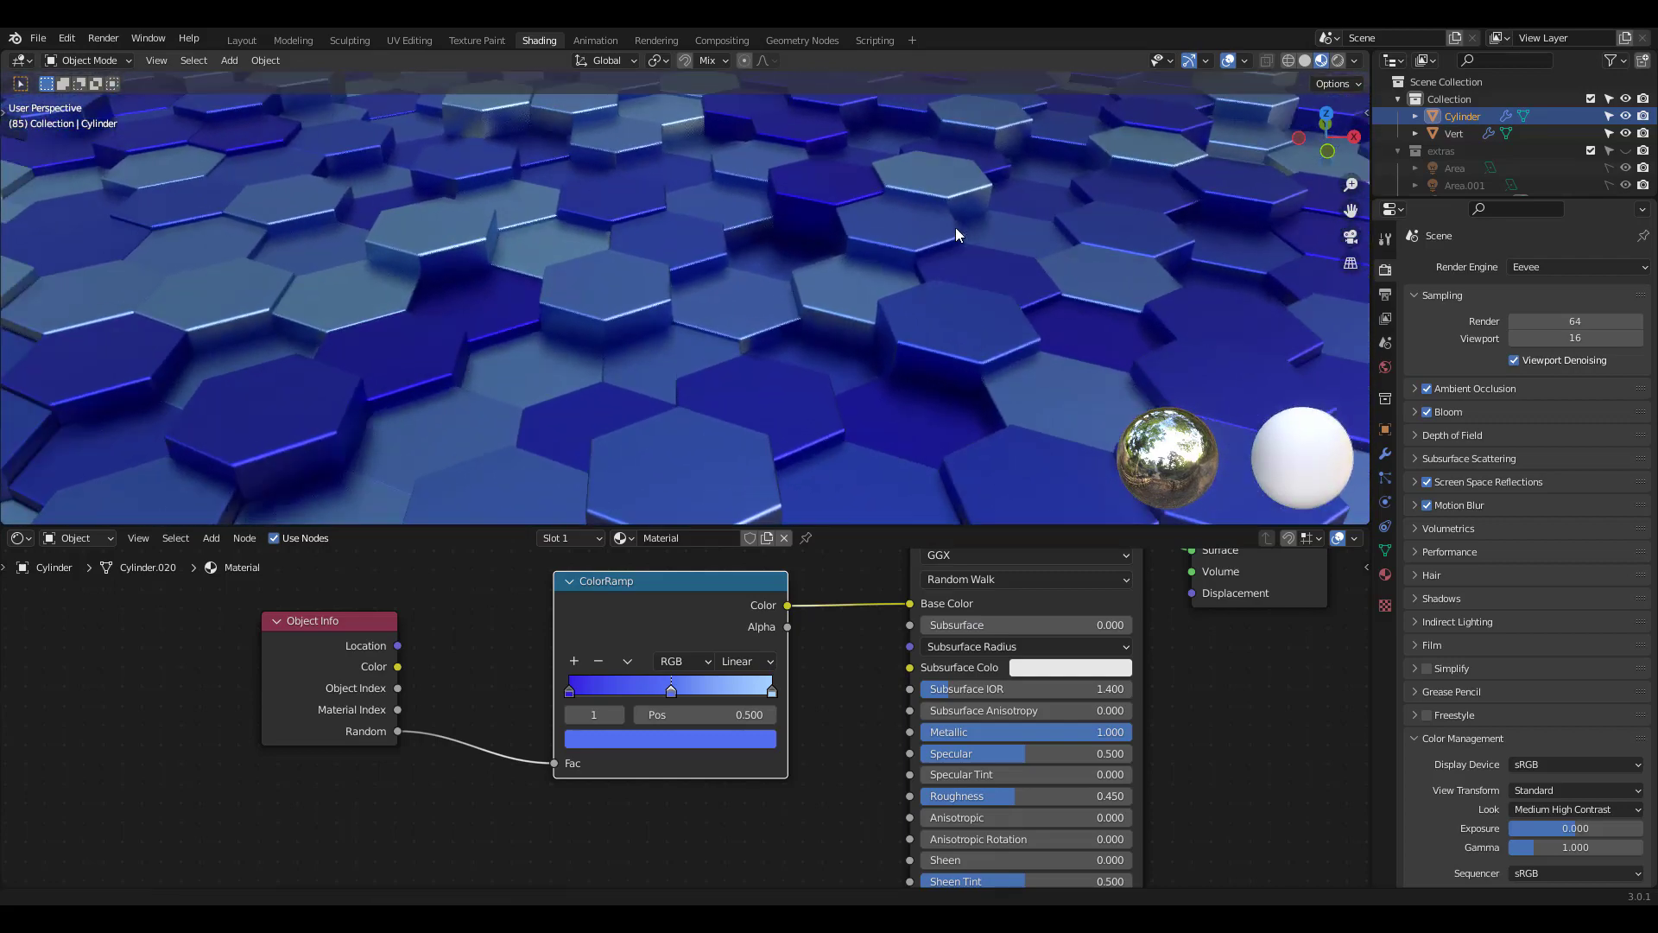